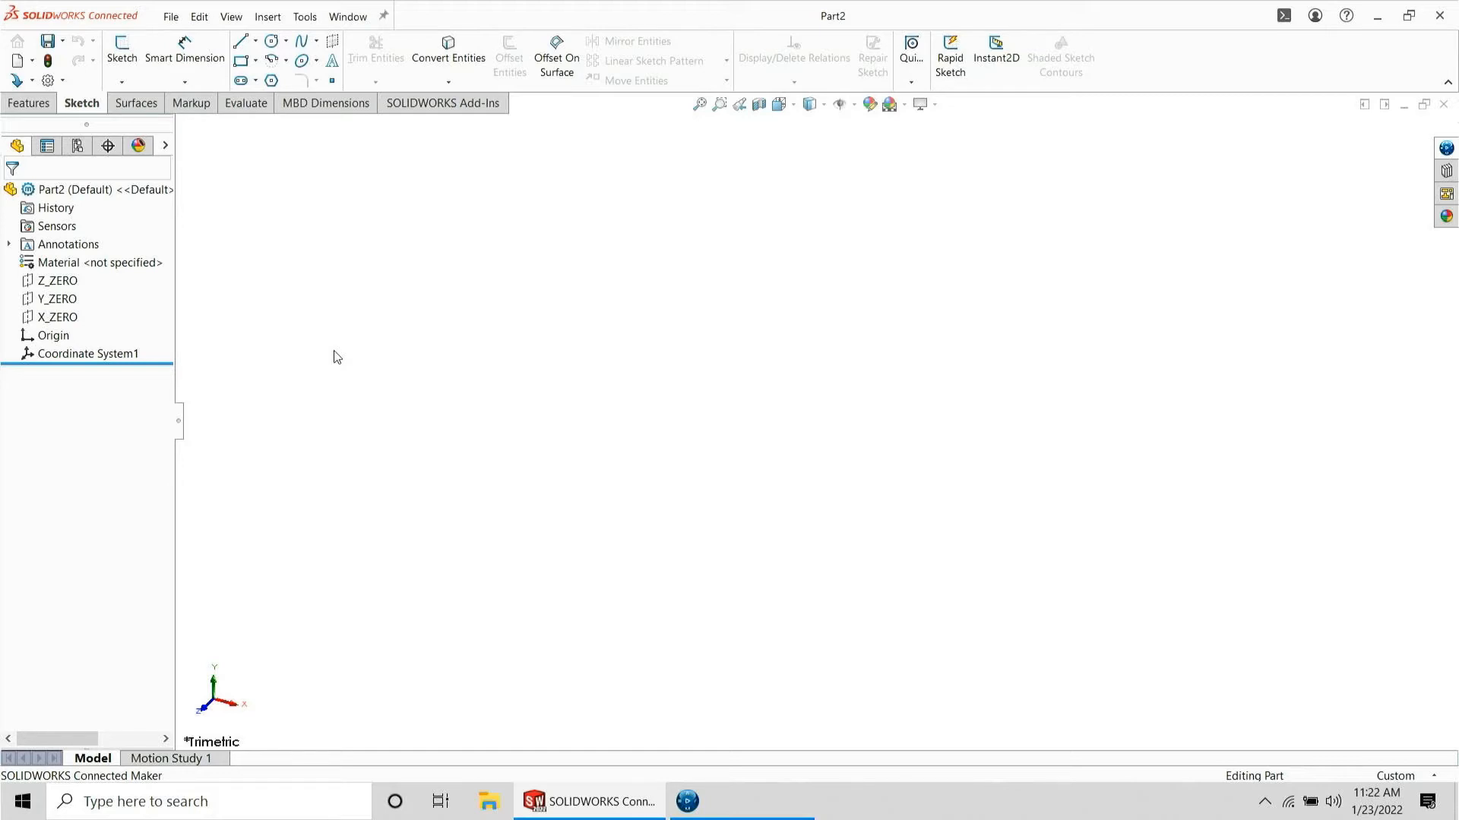
# - Start a sketch on the Z_ZERO plane and draw a circle about 99 mm in diameter centred on the origin
pyautogui.click(26, 290)
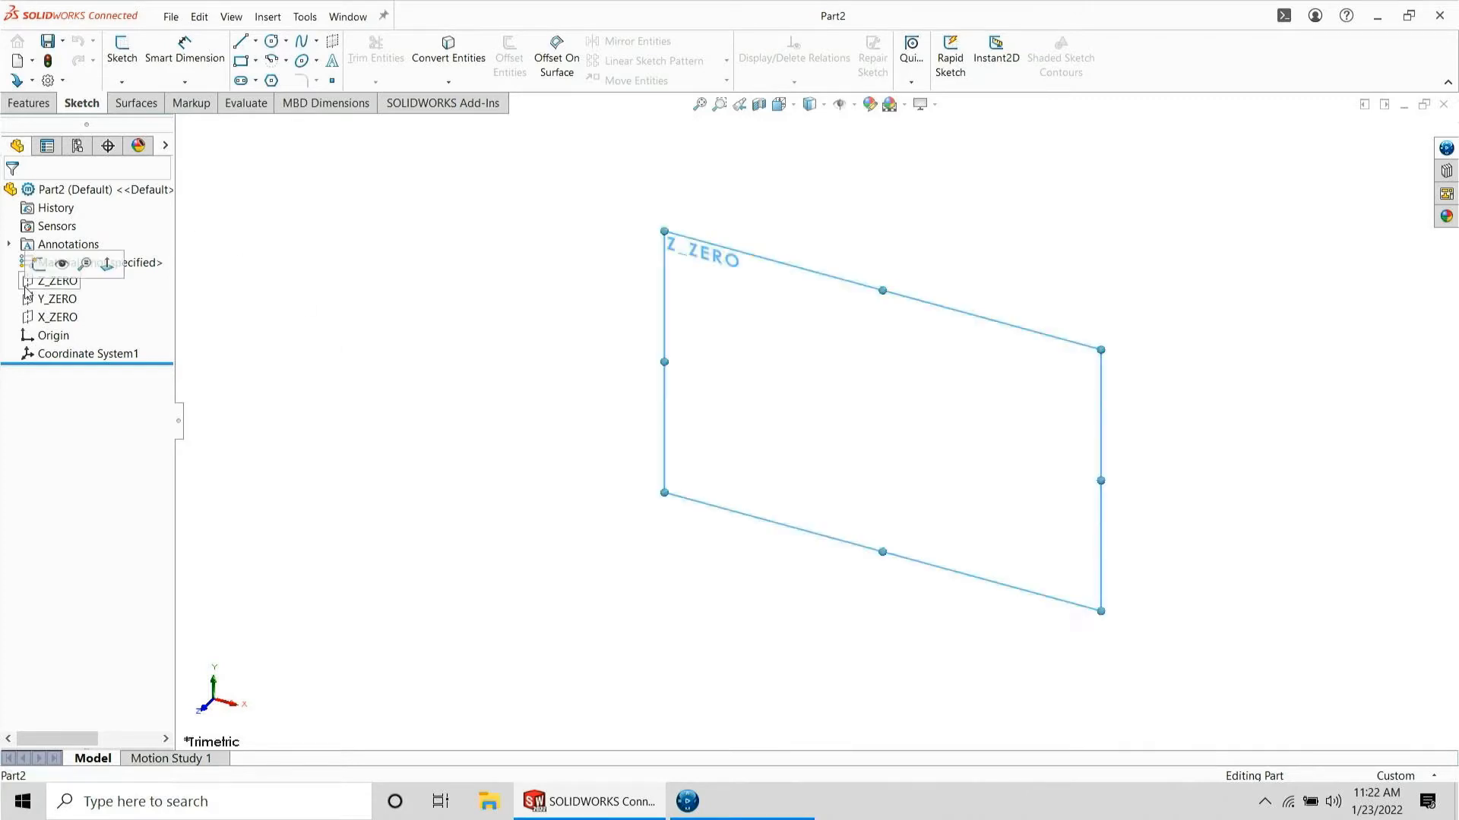
pyautogui.click(123, 47)
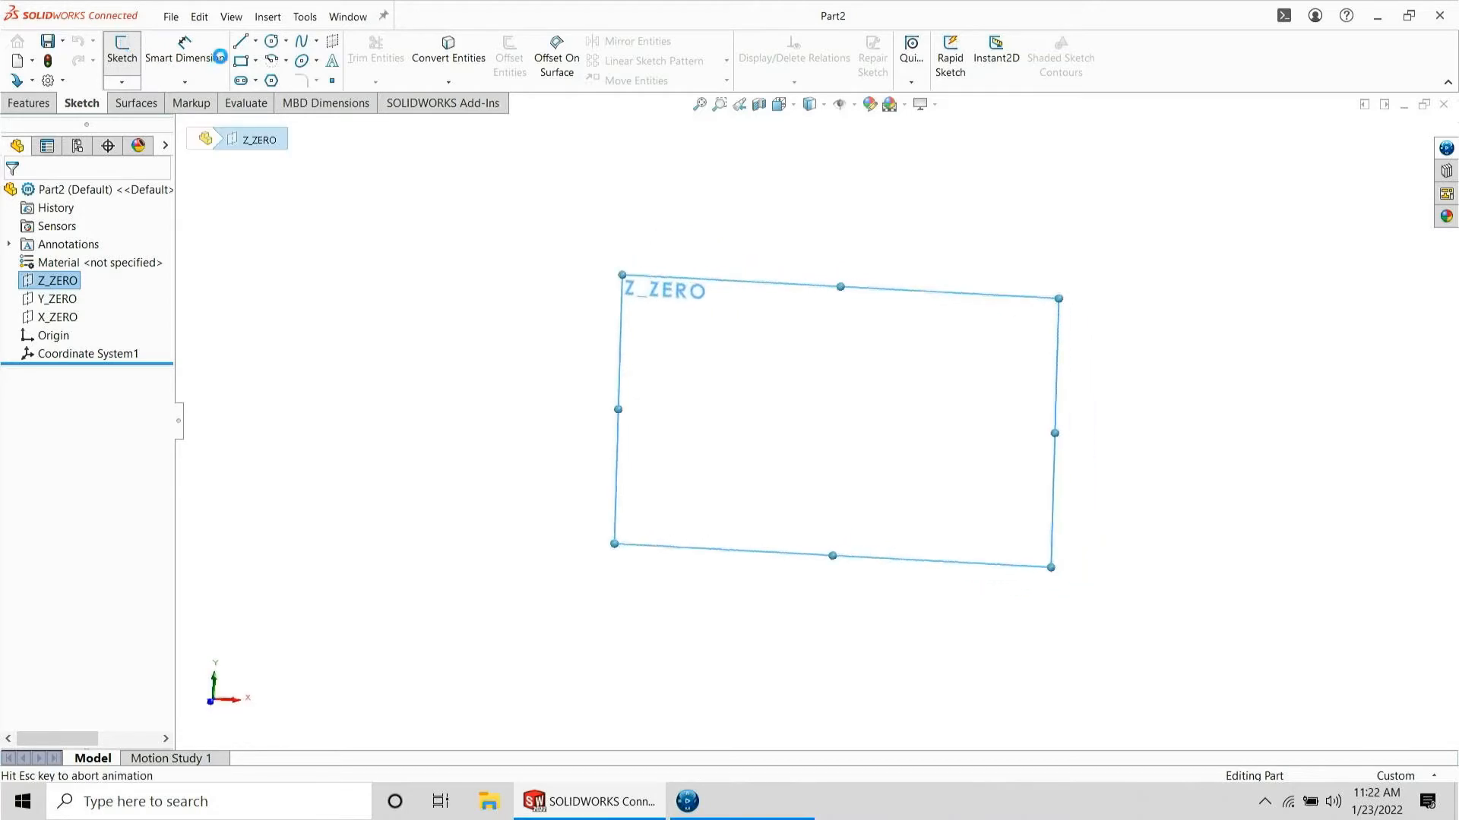
pyautogui.click(285, 42)
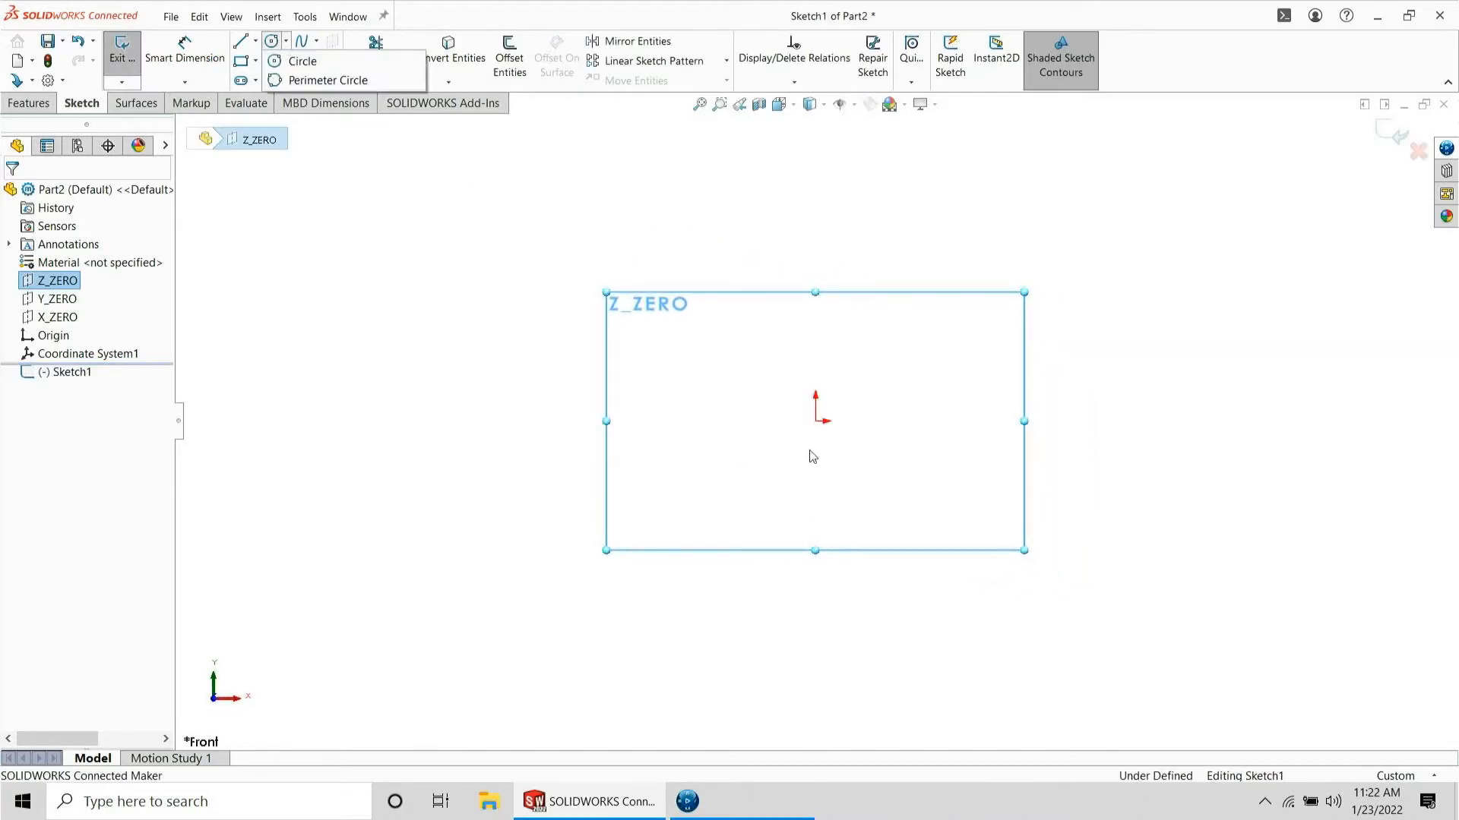
pyautogui.moveTo(314, 47)
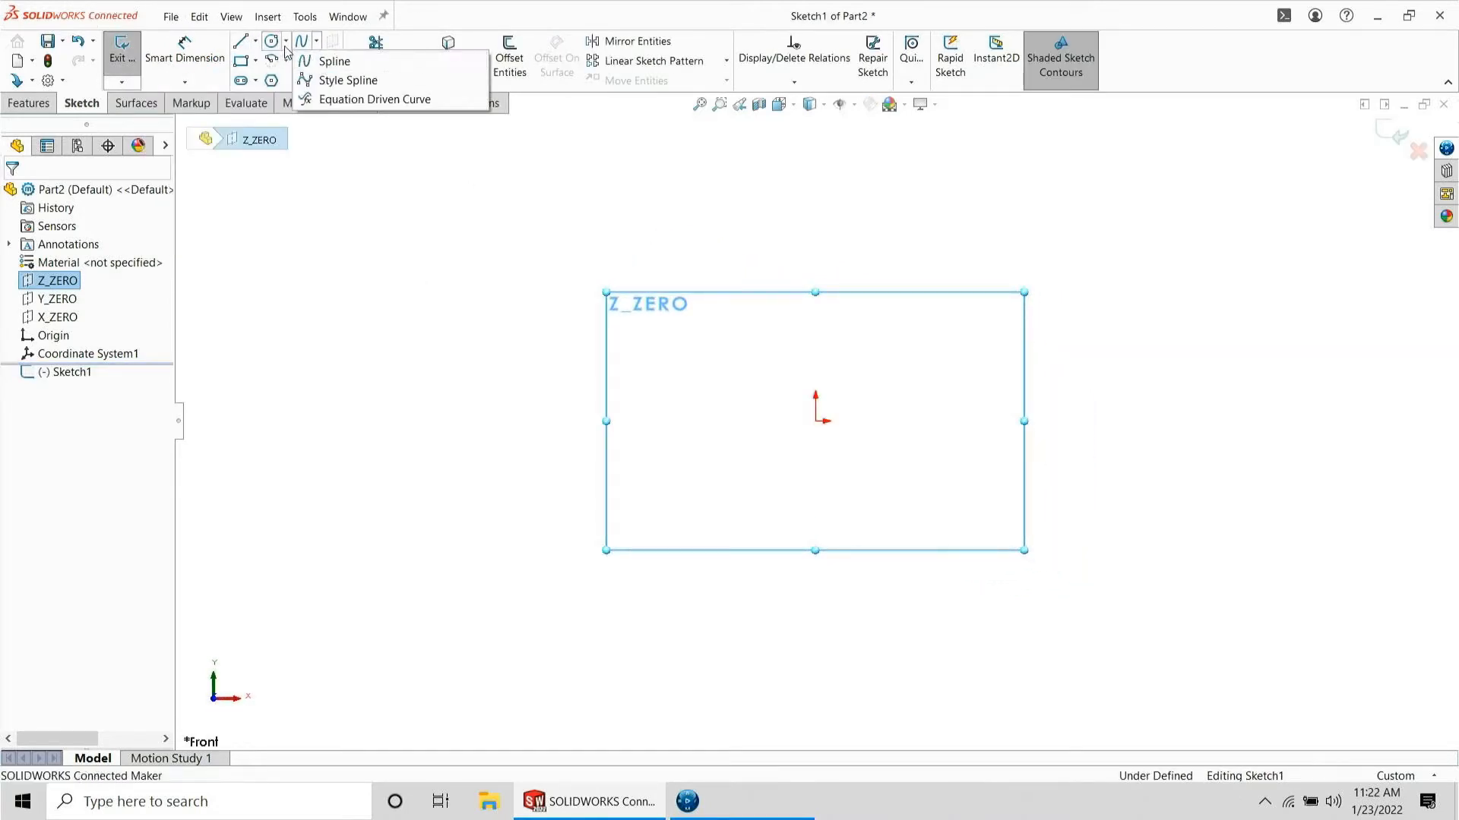
pyautogui.click(304, 60)
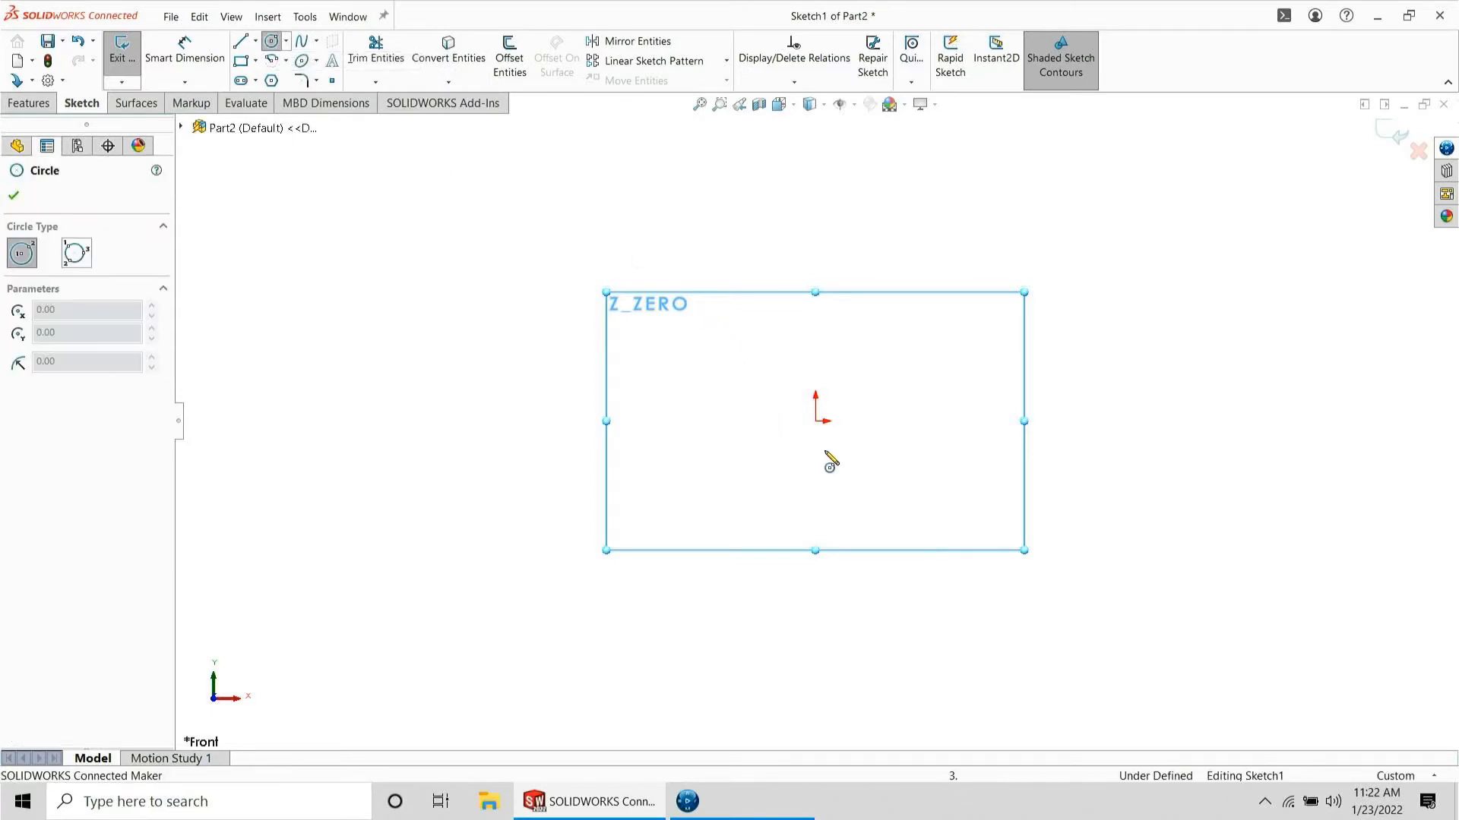
pyautogui.click(816, 421)
pyautogui.click(802, 547)
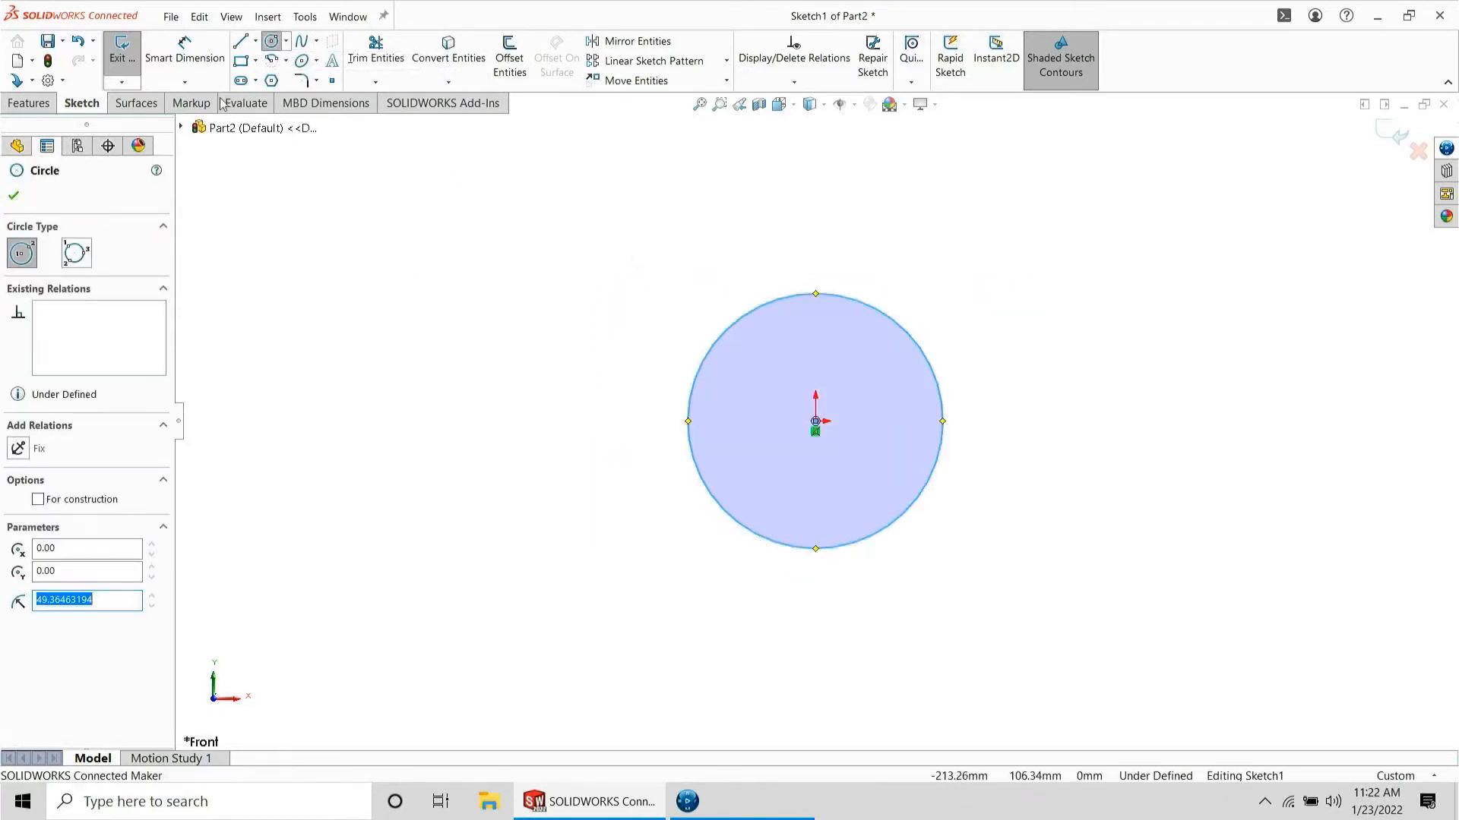
# - Dimension the circle's diameter at 100 mm
pyautogui.click(184, 50)
pyautogui.click(855, 310)
pyautogui.click(916, 251)
pyautogui.write('10')
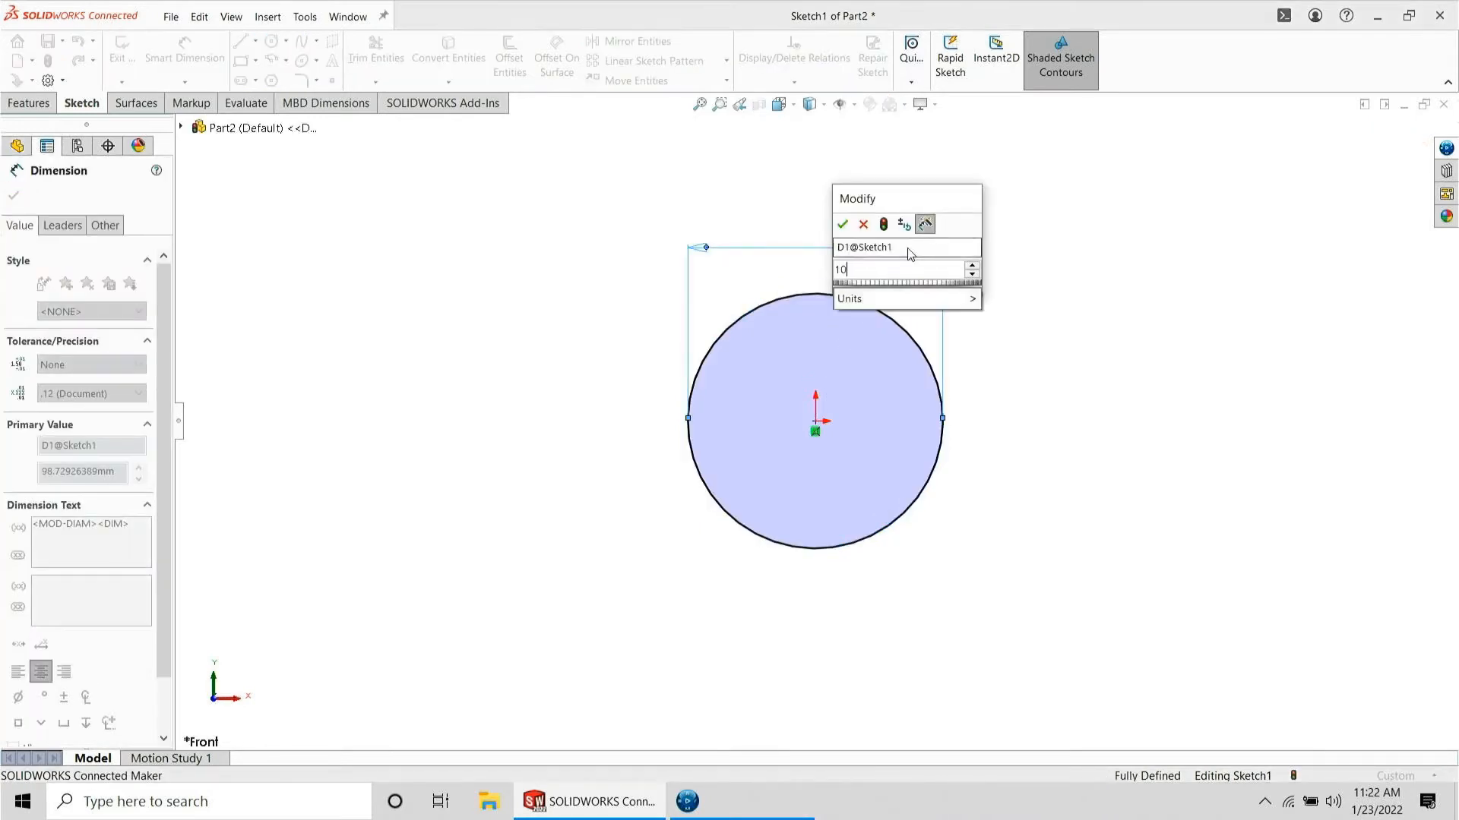
pyautogui.write('0')
pyautogui.press('Return')
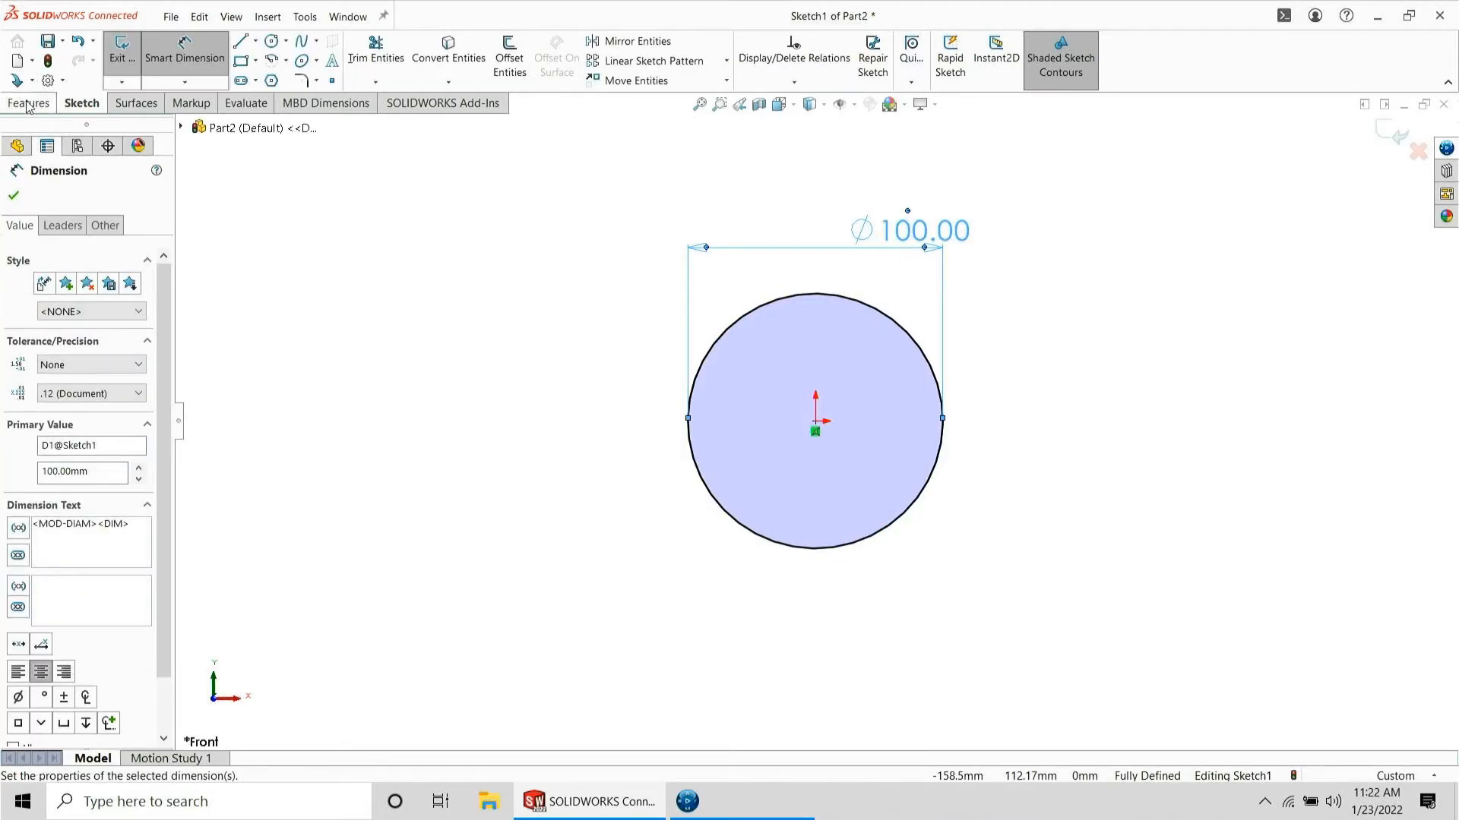
# - Extrude the circle 100 mm as a boss with the Mid Plane end condition
pyautogui.click(27, 103)
pyautogui.click(129, 57)
pyautogui.write('1')
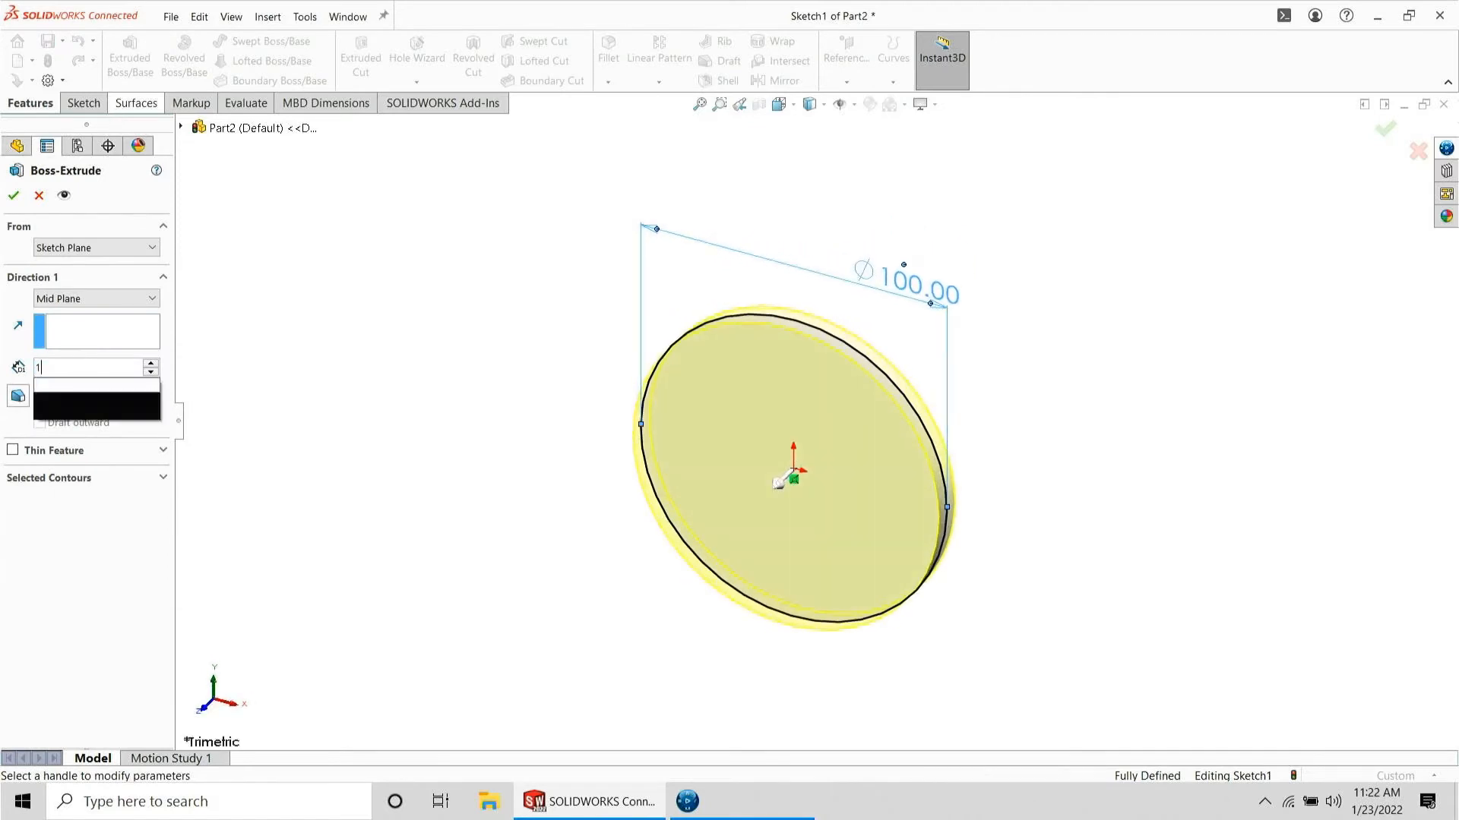
pyautogui.write('00')
pyautogui.press('Return')
pyautogui.click(82, 299)
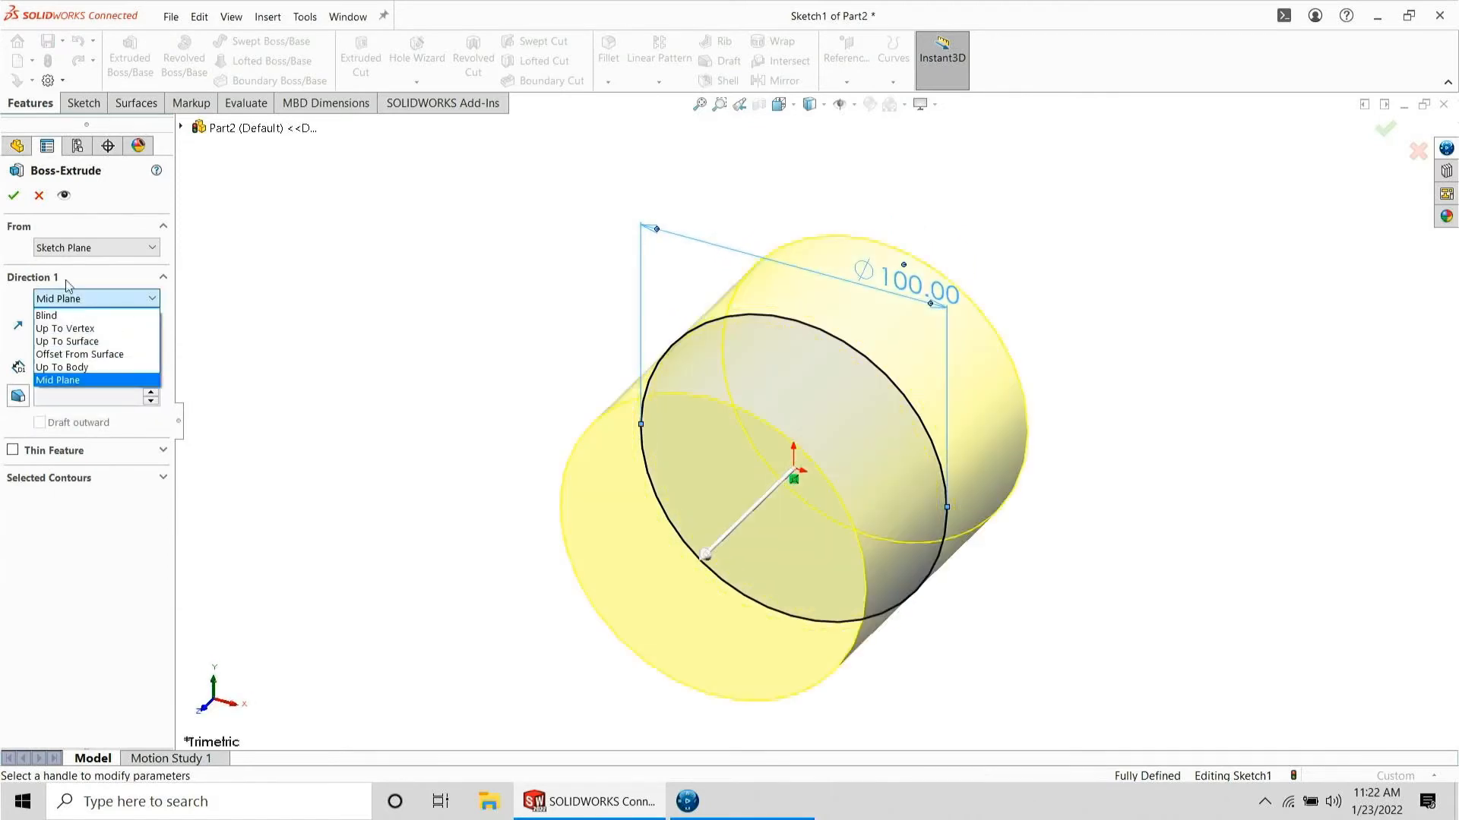
pyautogui.click(14, 197)
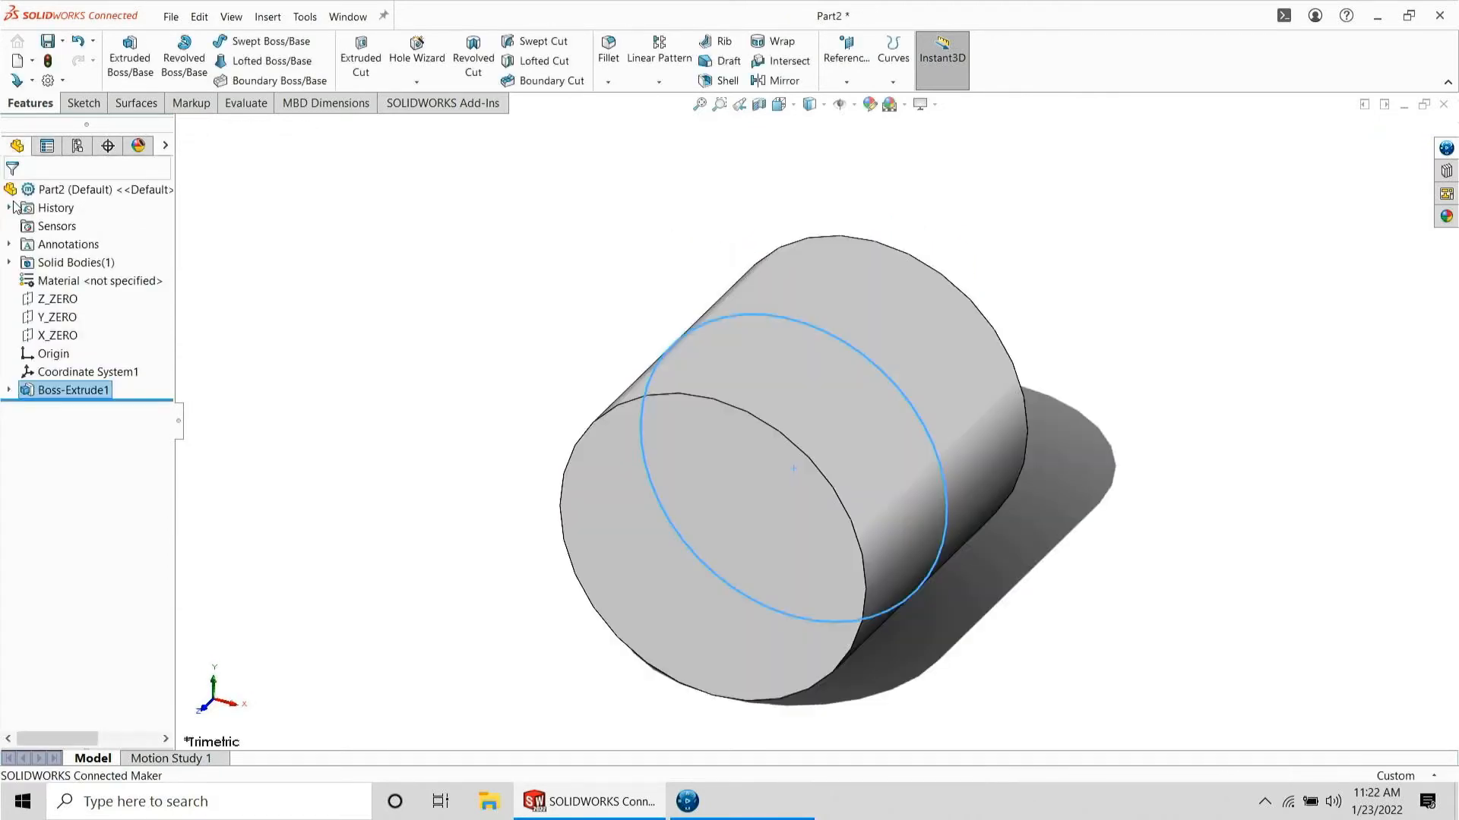
# - Start a 3D sketch and draw a corner rectangle about 82 by 57 mm on the cylinder's front end face, opposite corners on its edge
pyautogui.moveTo(691, 411); pyautogui.dragTo(881, 338, button='middle')
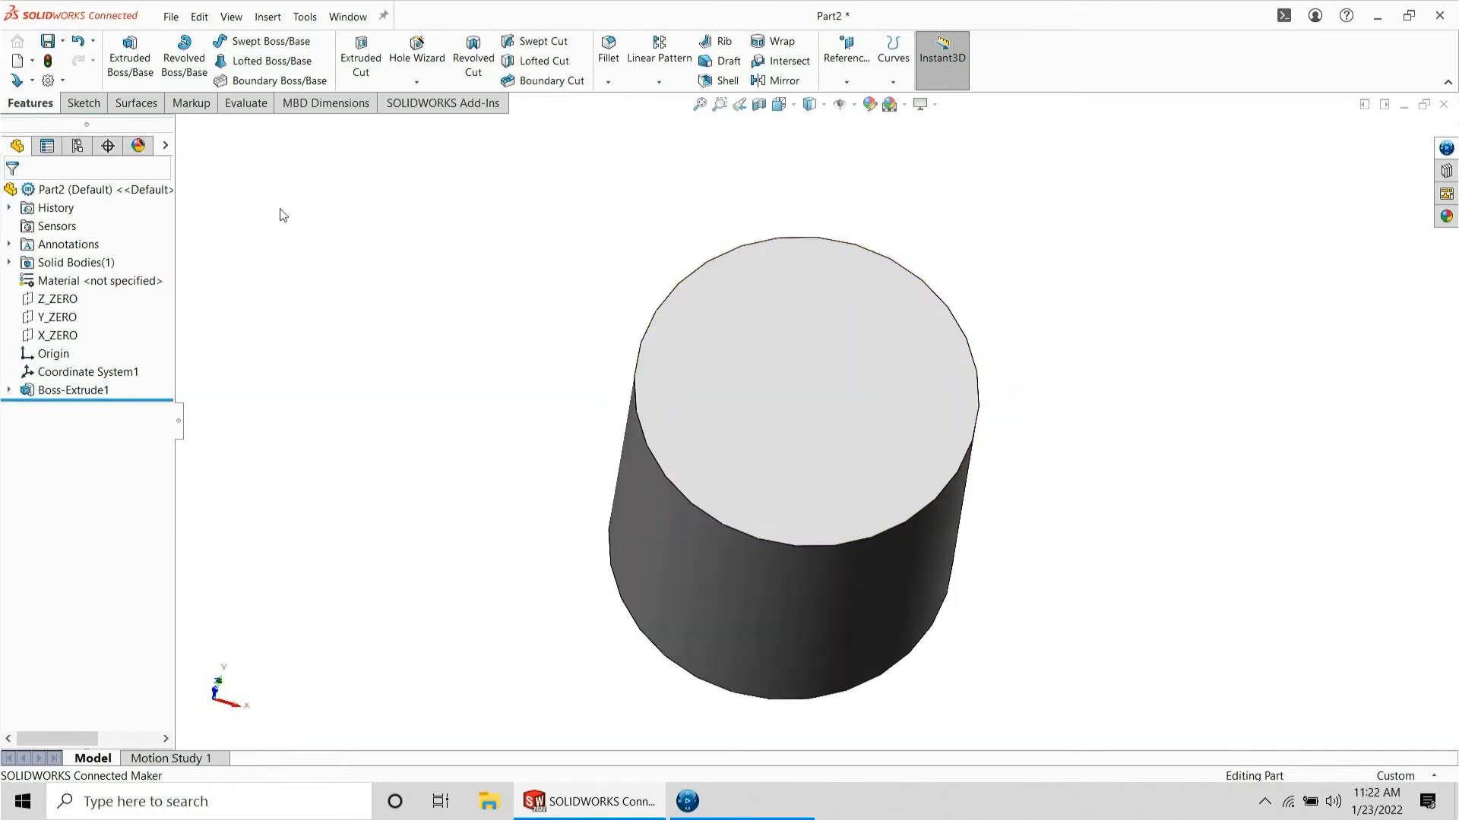
pyautogui.click(84, 104)
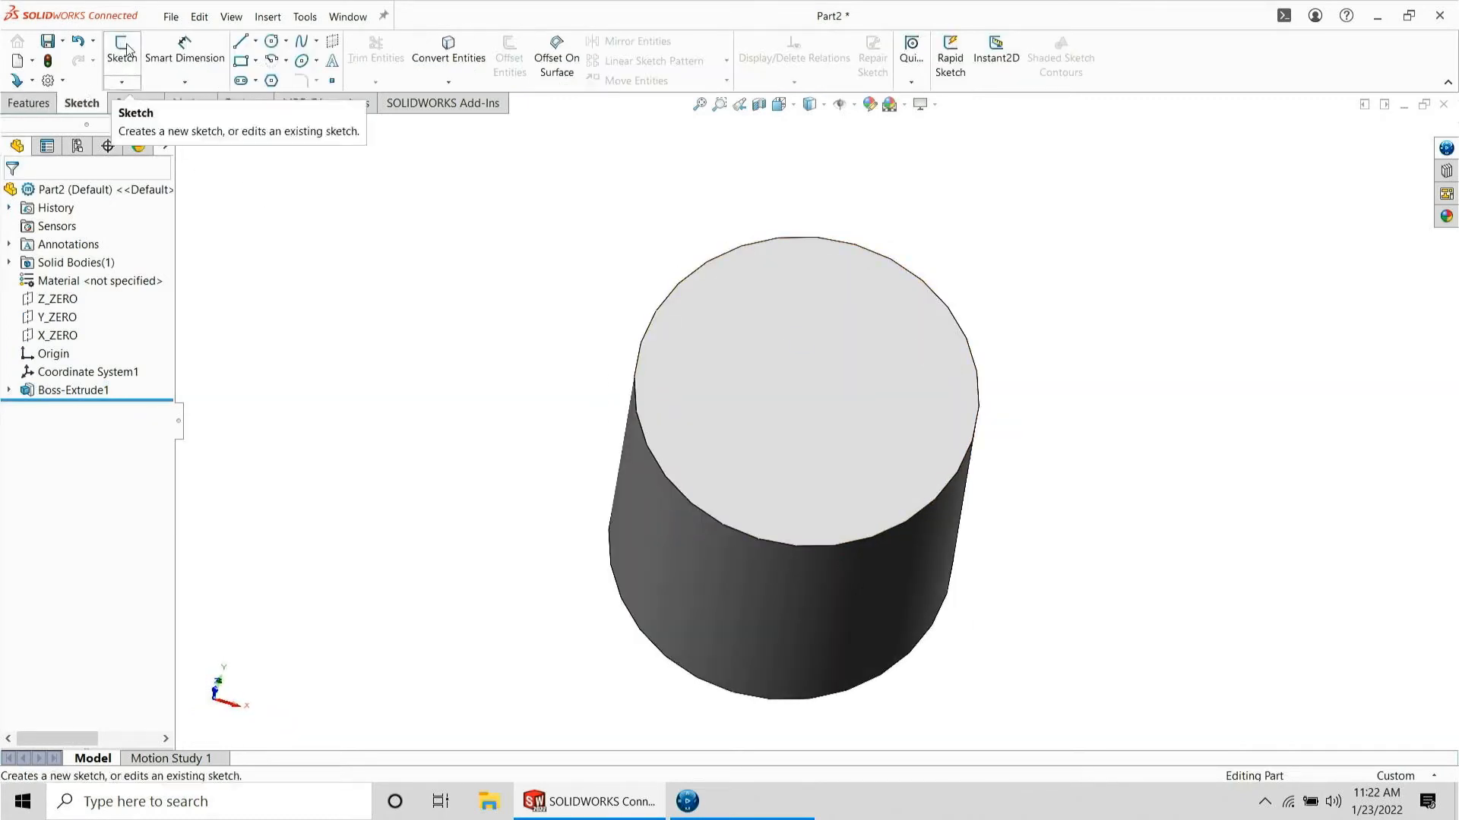
pyautogui.click(122, 82)
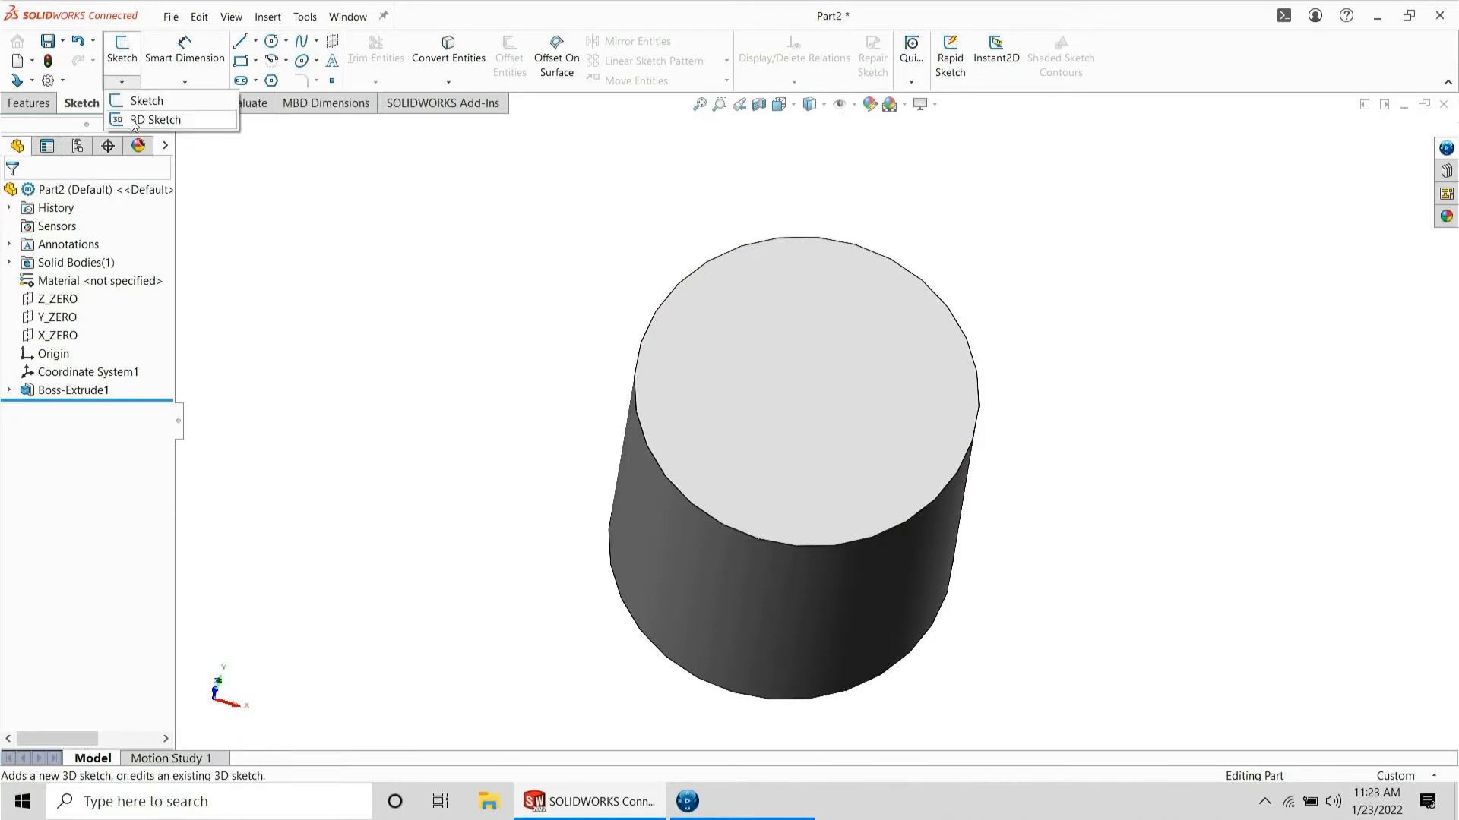
pyautogui.click(134, 121)
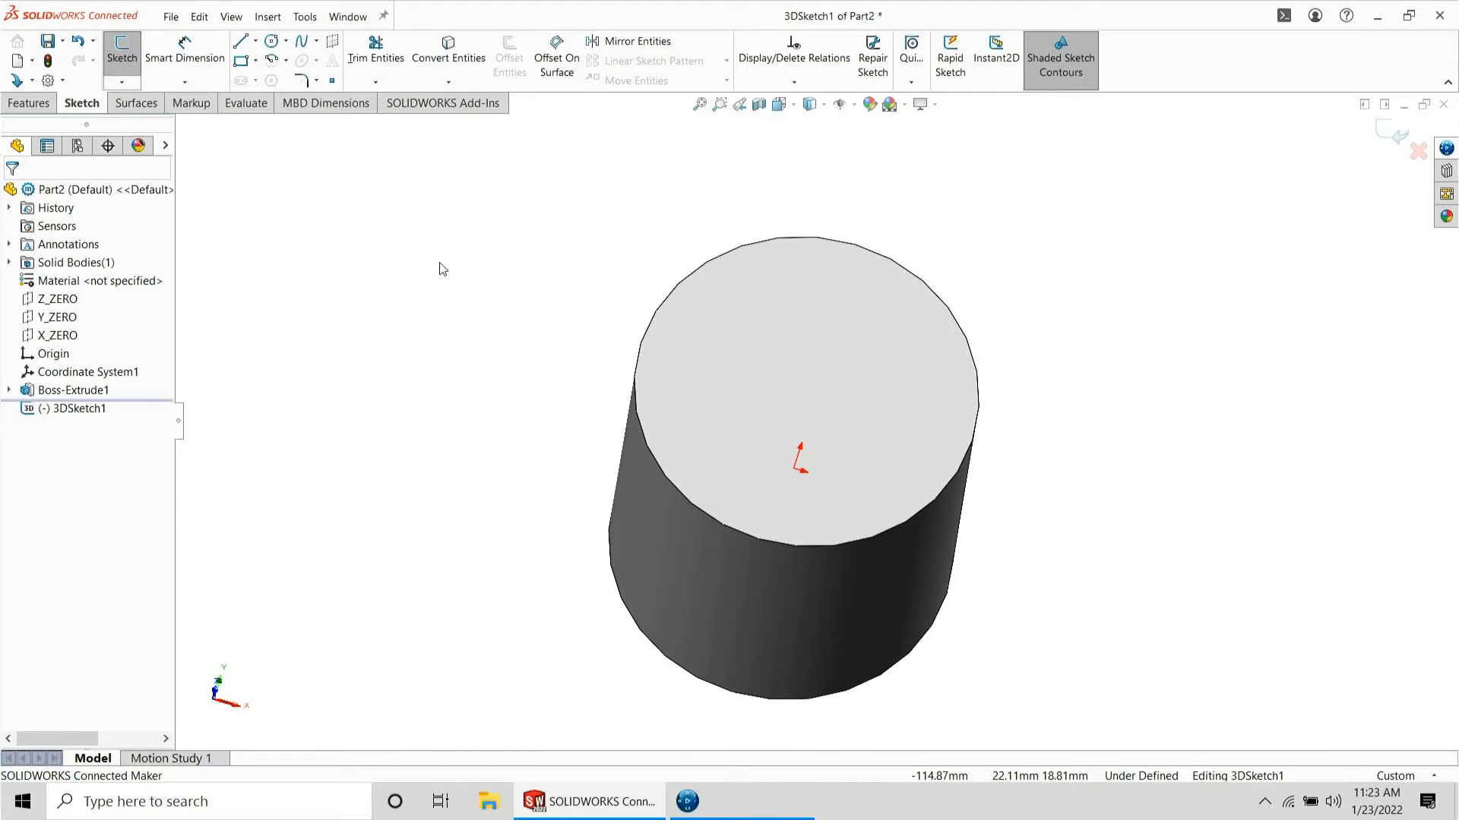
pyautogui.click(699, 357)
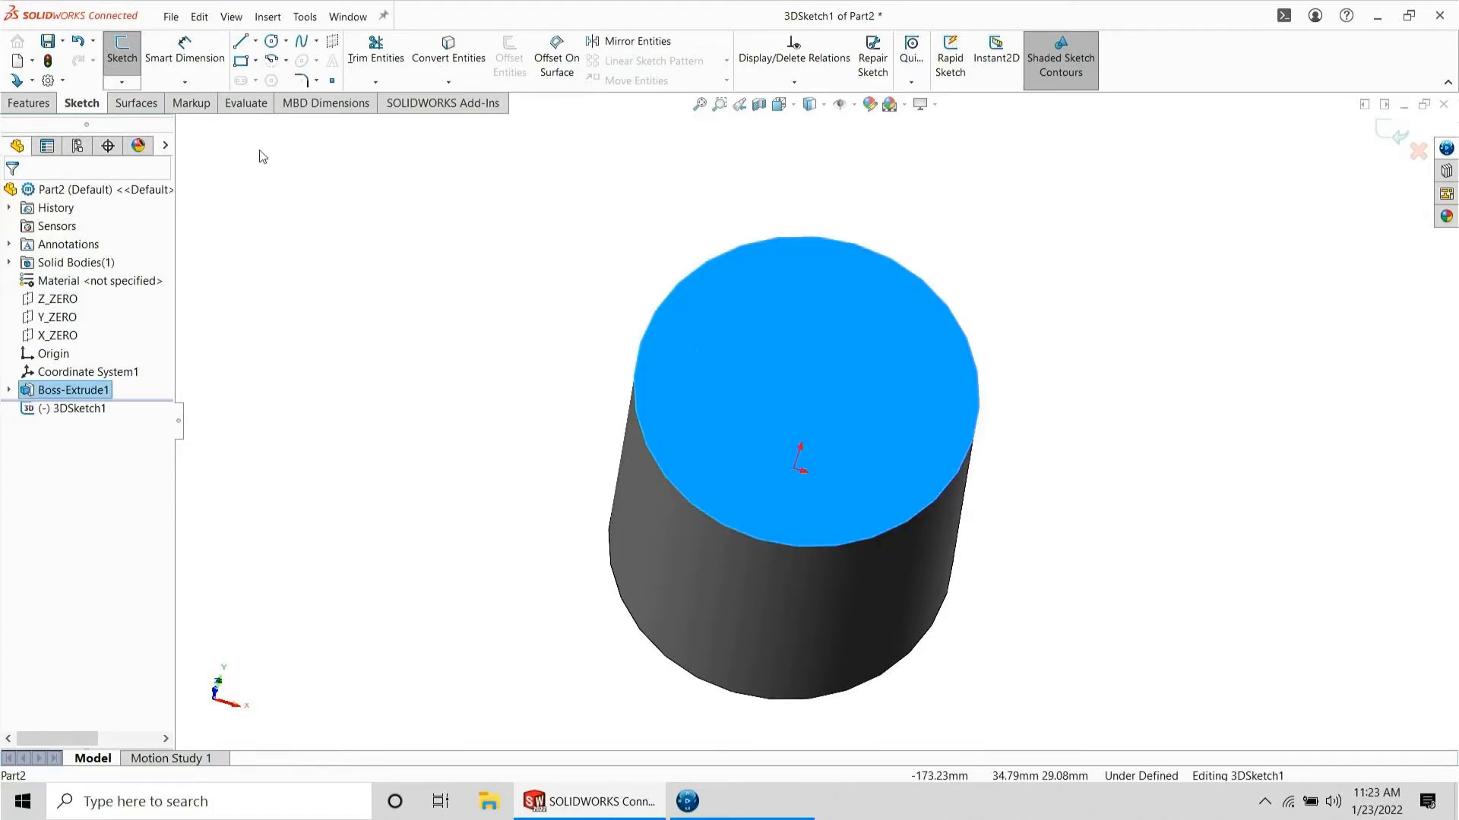
pyautogui.click(248, 60)
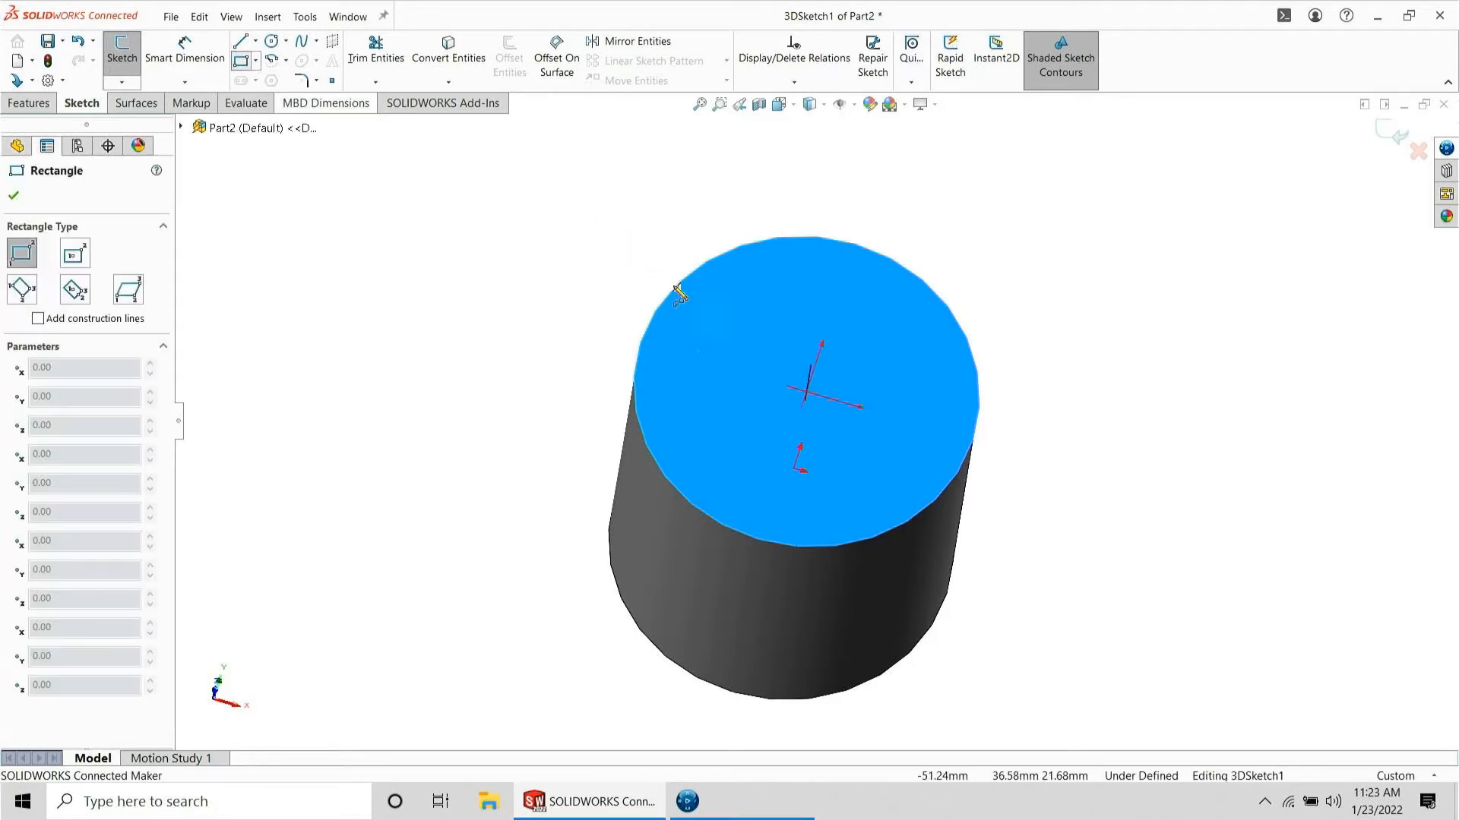
pyautogui.click(688, 276)
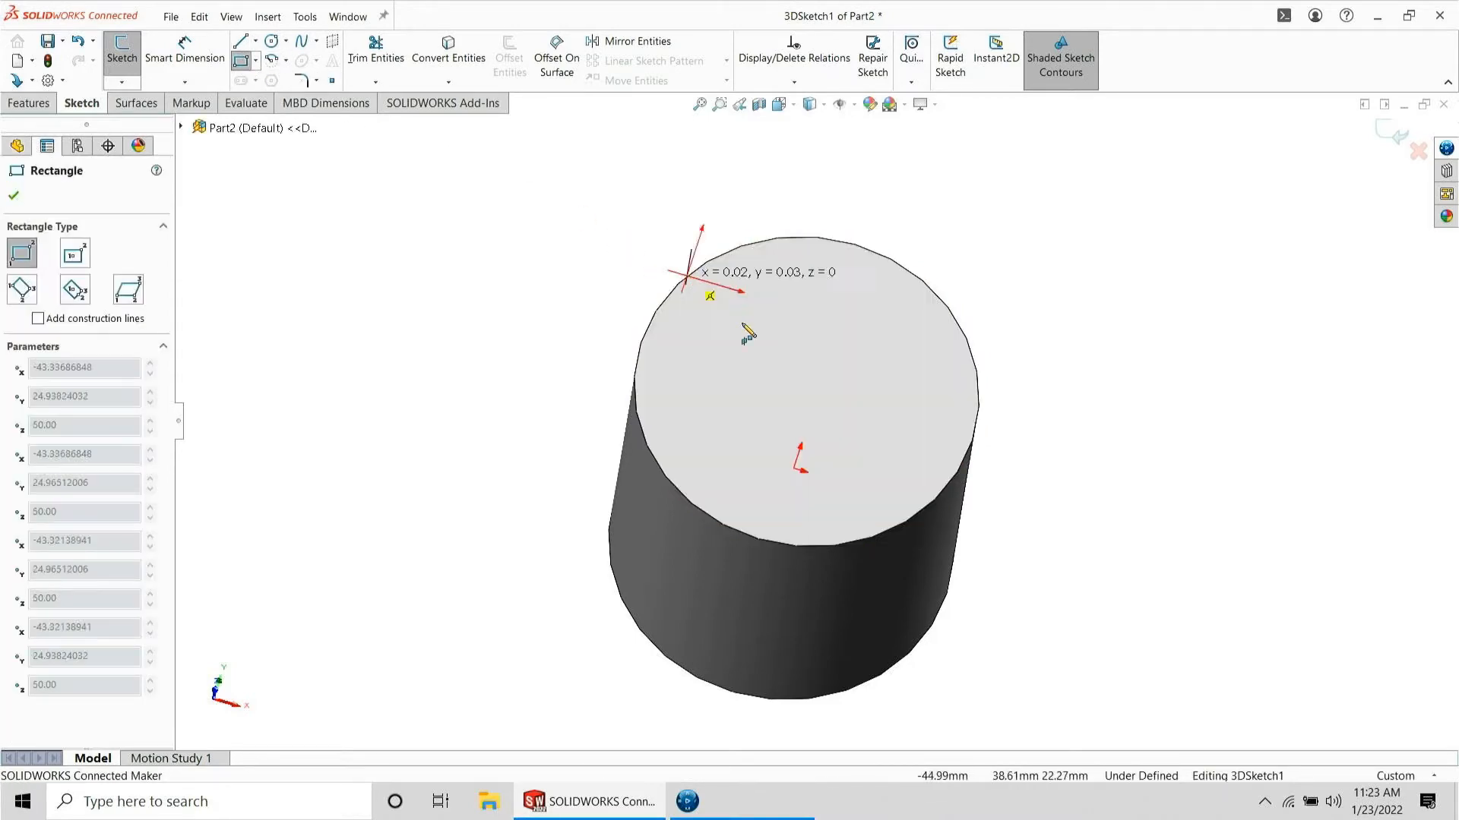
pyautogui.click(909, 524)
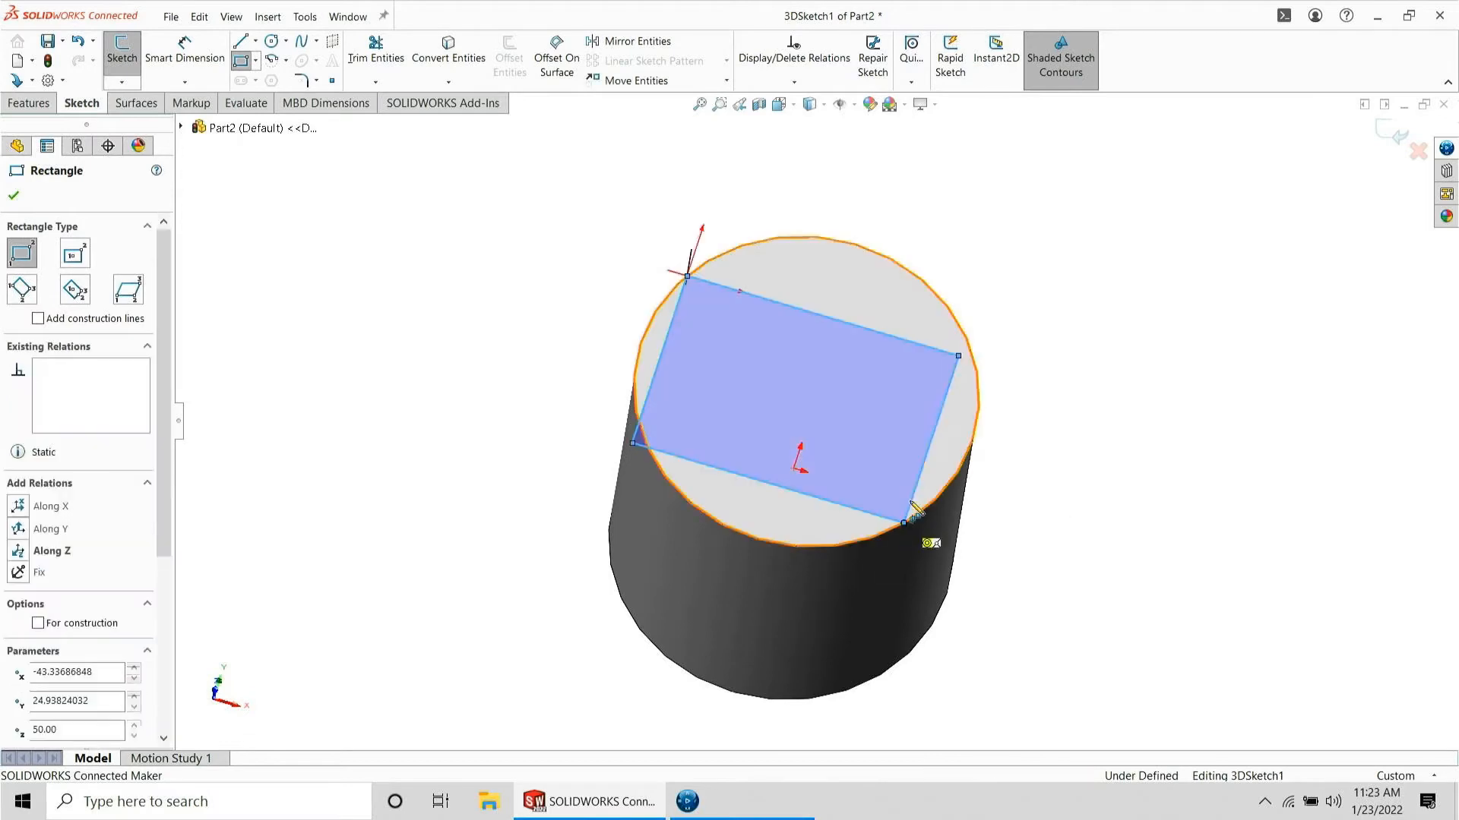
pyautogui.press('Escape')
# - Make a free corner of the rectangle coincident with the face's circular edge, and move the opposite corner along that edge to reshape the rectangle
pyautogui.click(950, 382)
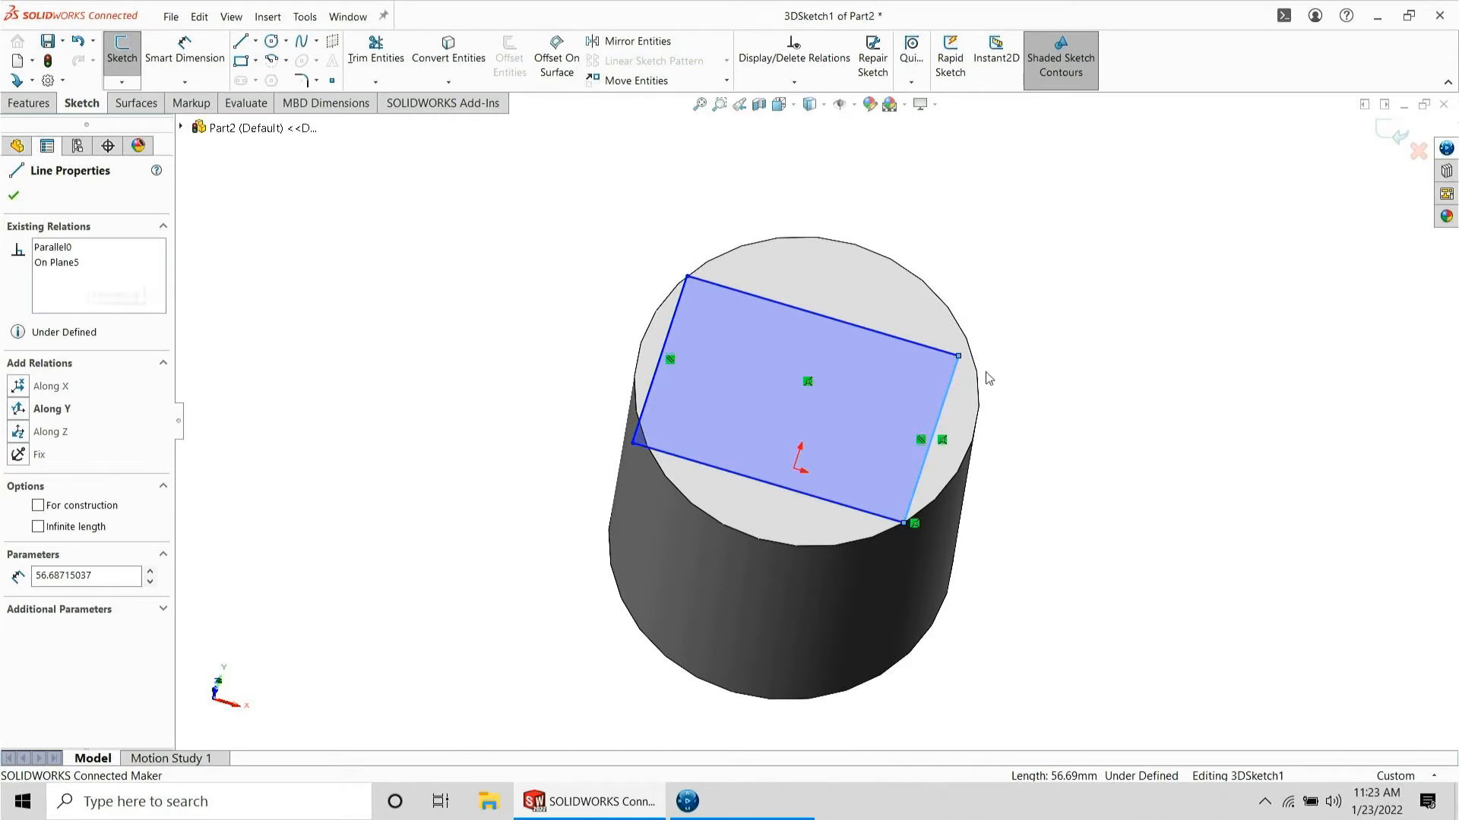
pyautogui.click(879, 316)
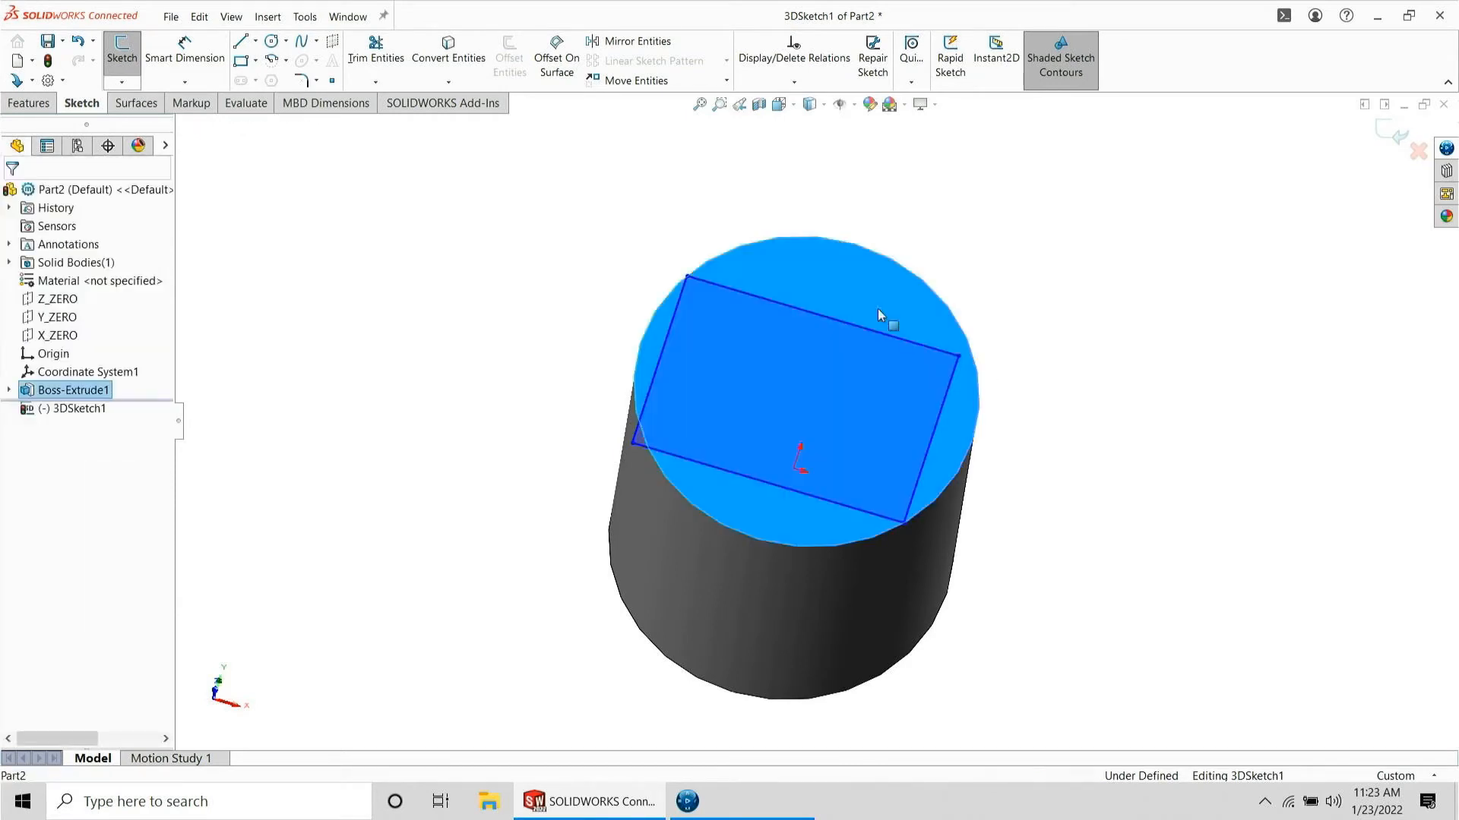
pyautogui.click(959, 354)
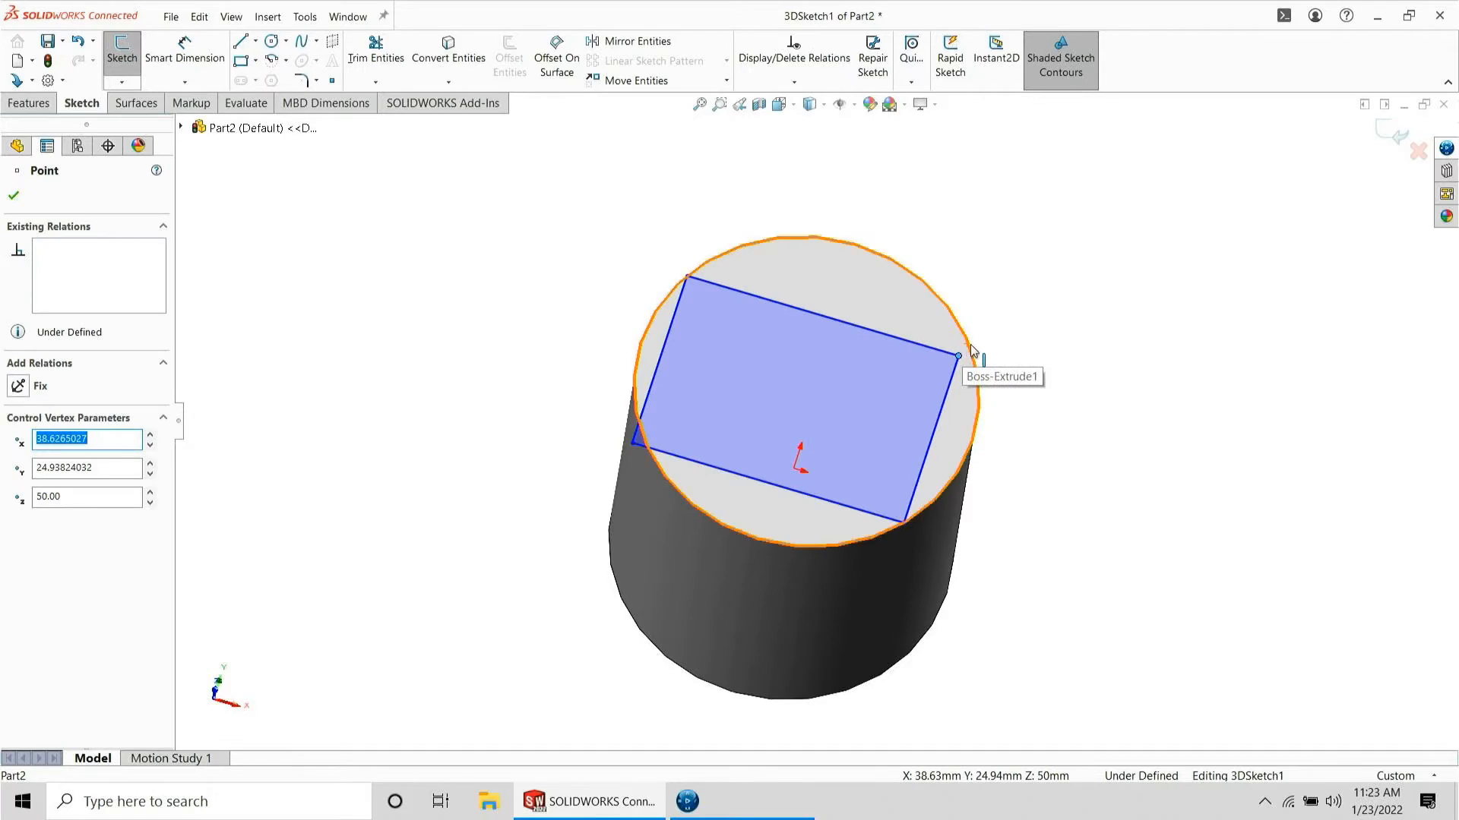
pyautogui.keyDown('ctrl'); pyautogui.click(968, 345); pyautogui.keyUp('ctrl')
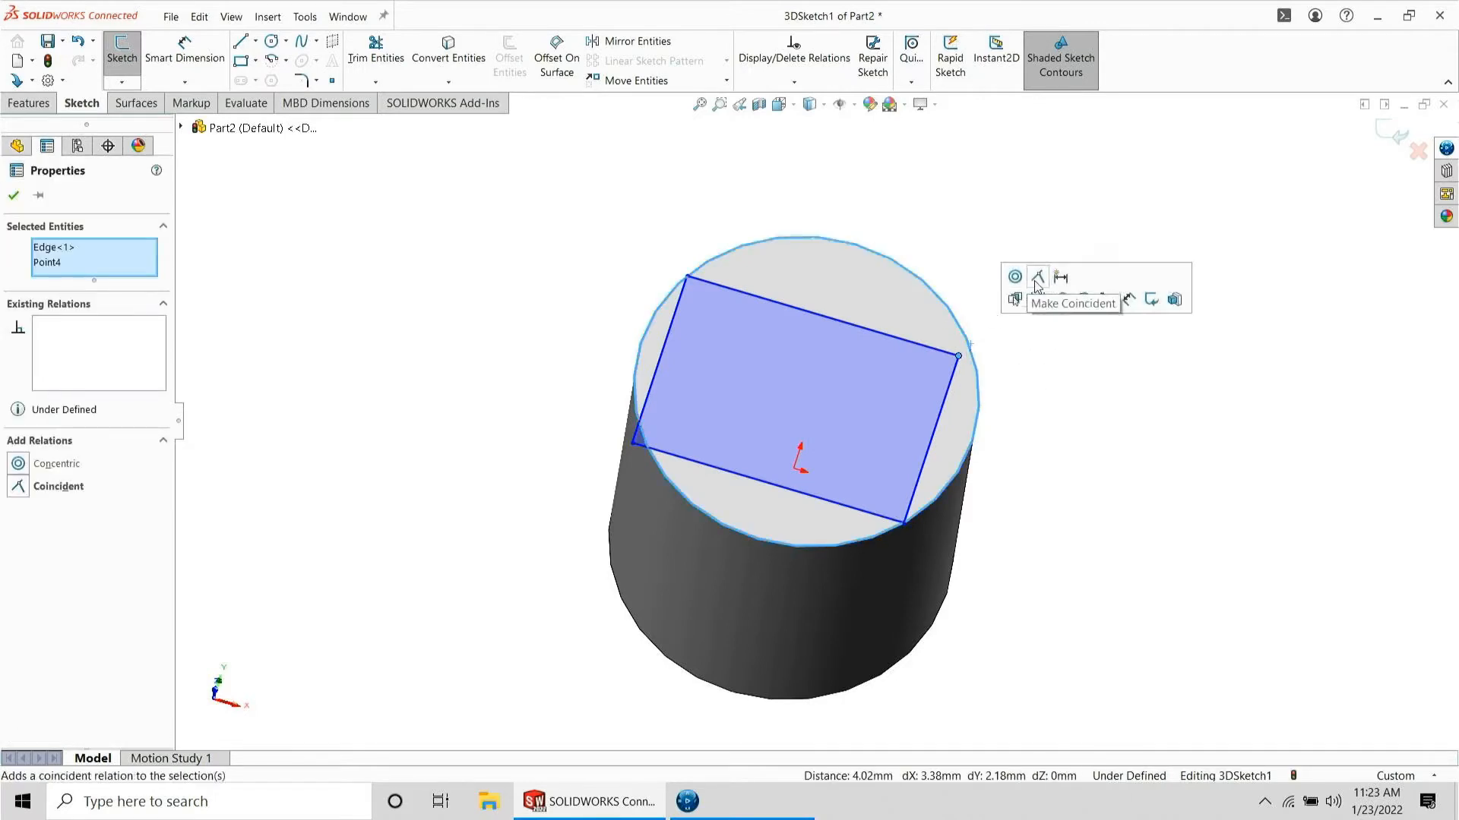
pyautogui.click(1036, 279)
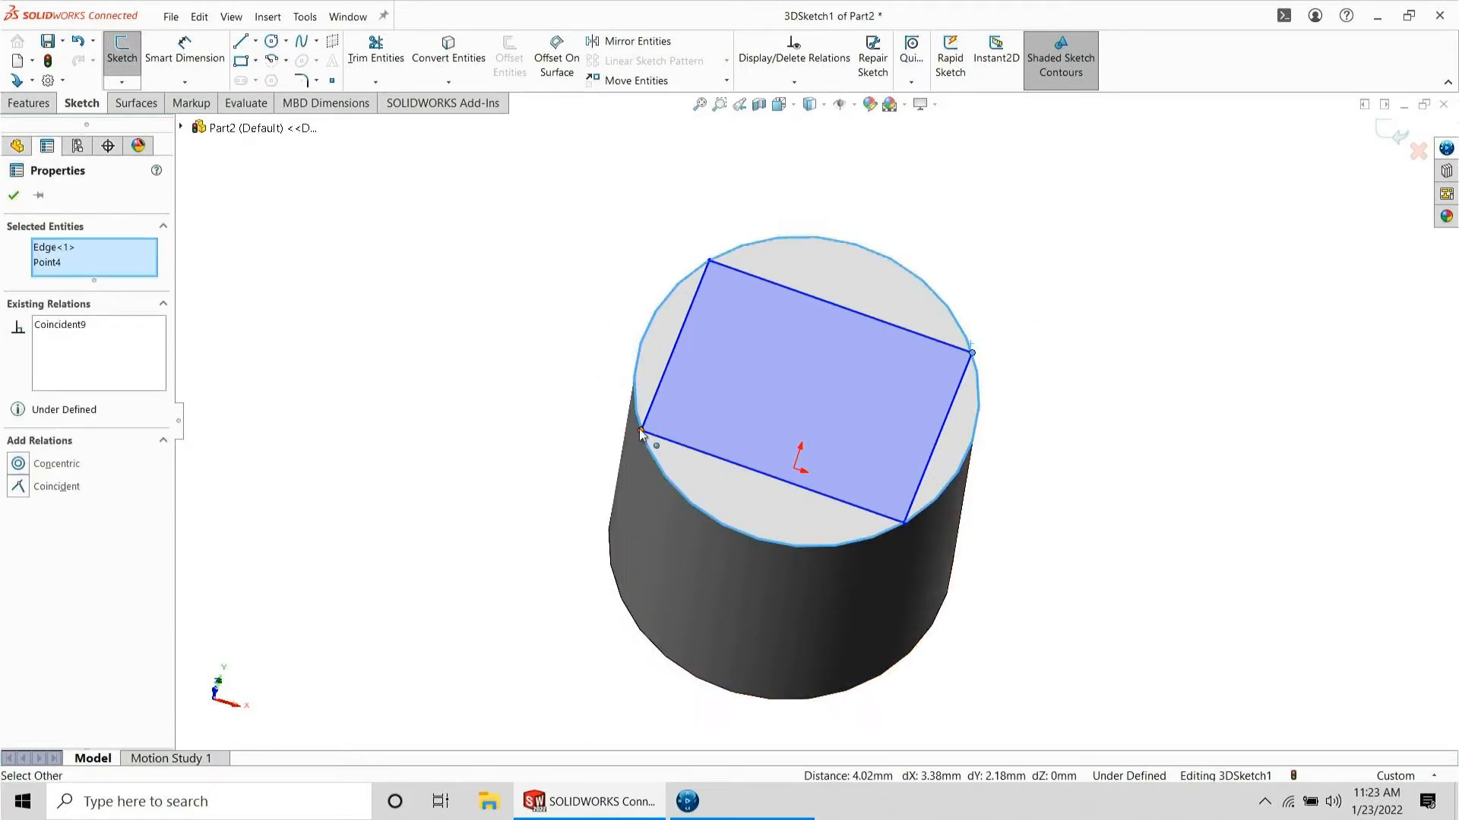
pyautogui.moveTo(641, 427); pyautogui.dragTo(637, 391)
pyautogui.click(503, 306)
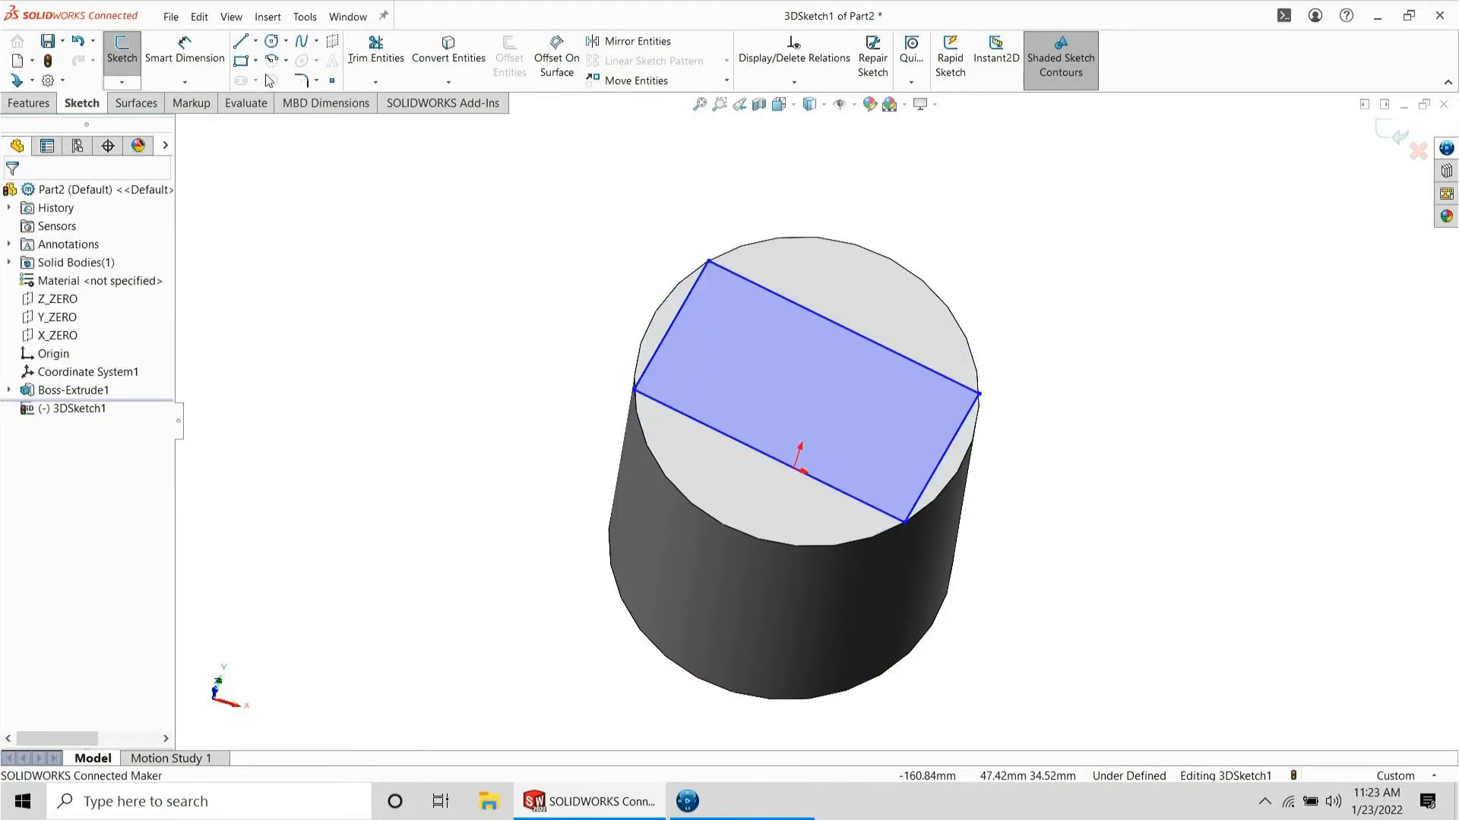
# - Apply an Equal relation to two adjacent sides of the rectangle, and rotate the square by moving one corner along the circular edge
pyautogui.click(182, 49)
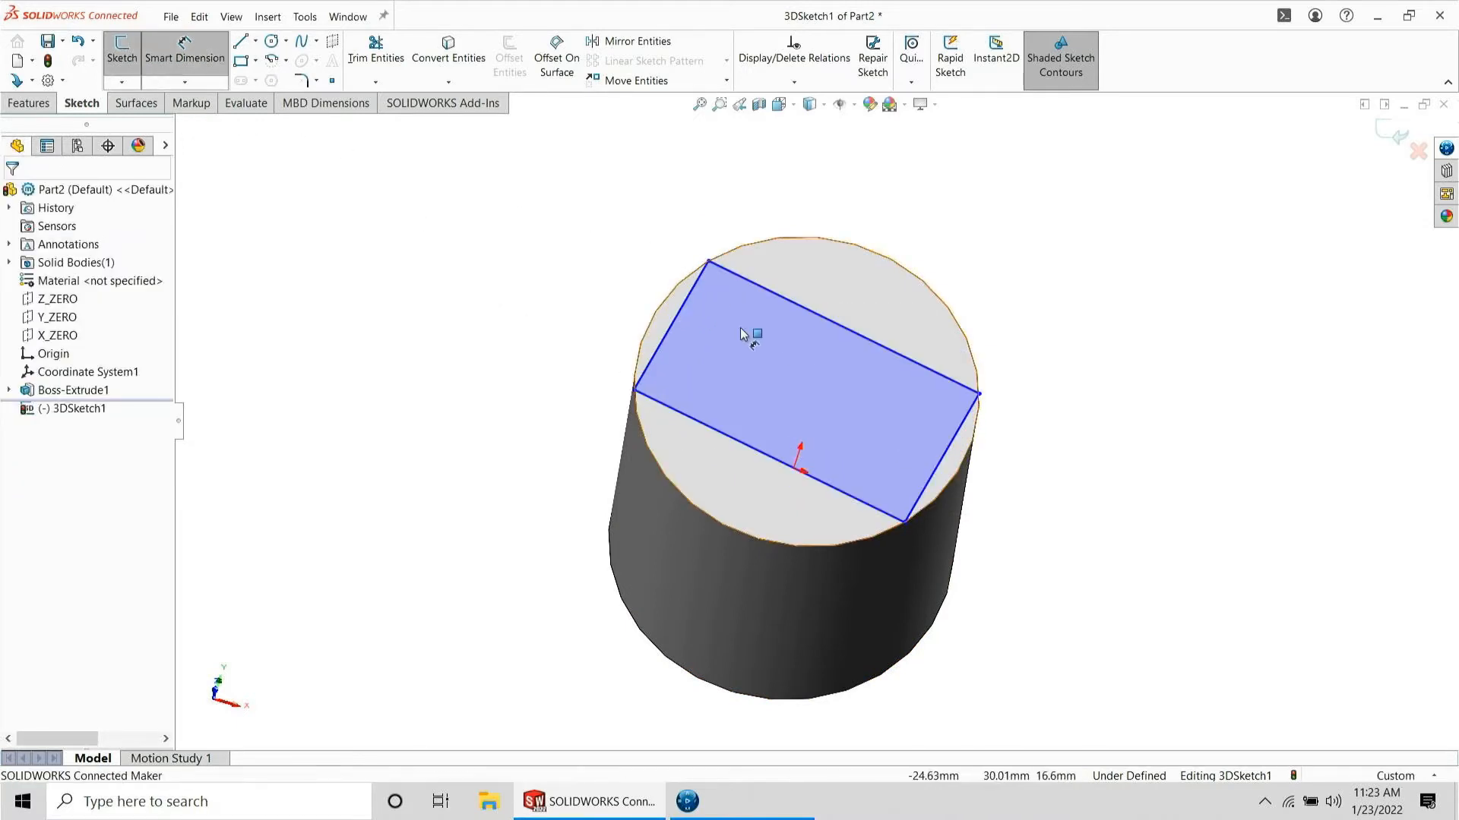
pyautogui.press('Escape')
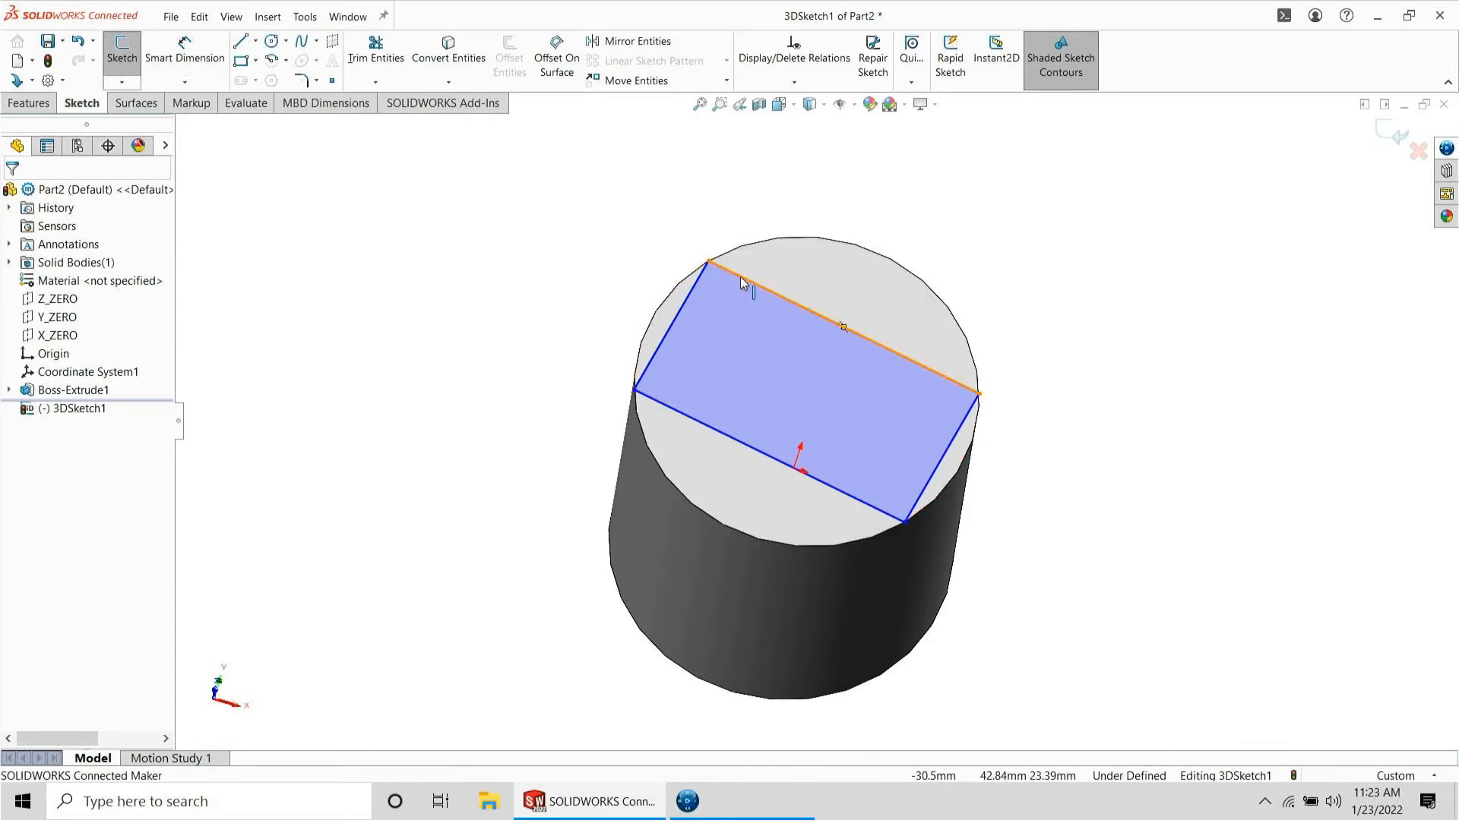
pyautogui.click(743, 282)
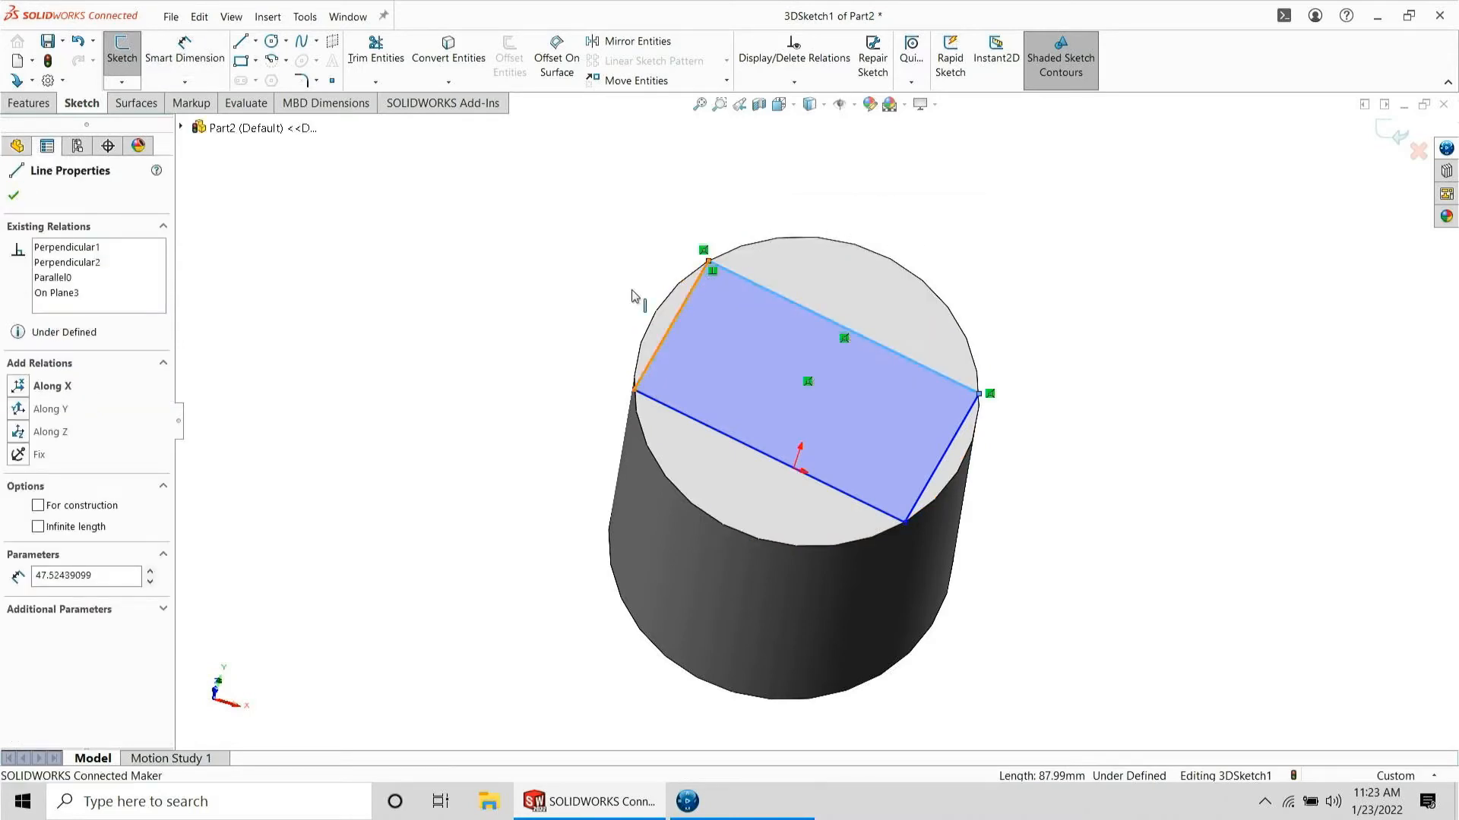
pyautogui.keyDown('ctrl'); pyautogui.click(703, 275); pyautogui.keyUp('ctrl')
pyautogui.click(45, 600)
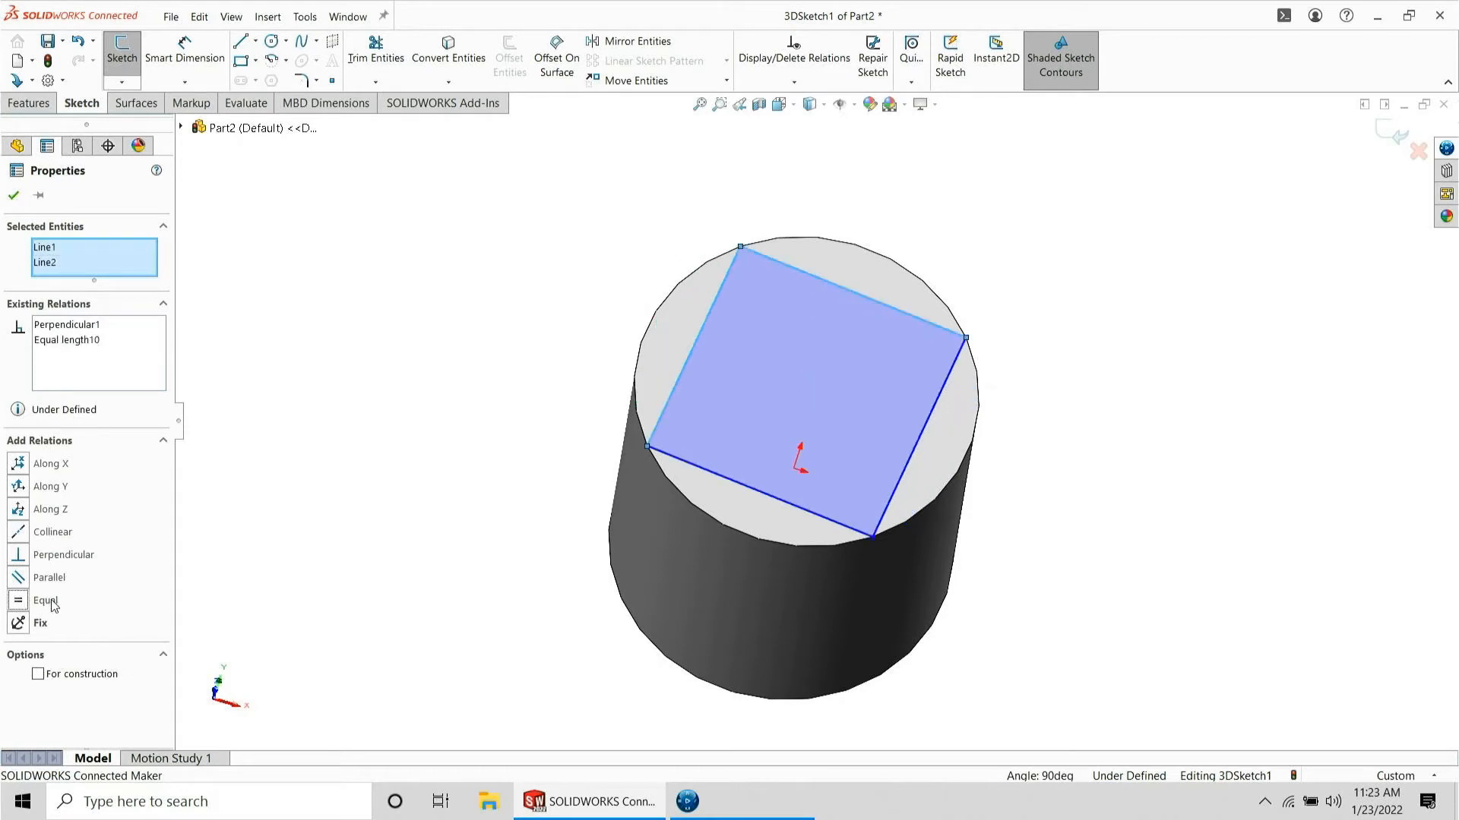
pyautogui.click(525, 358)
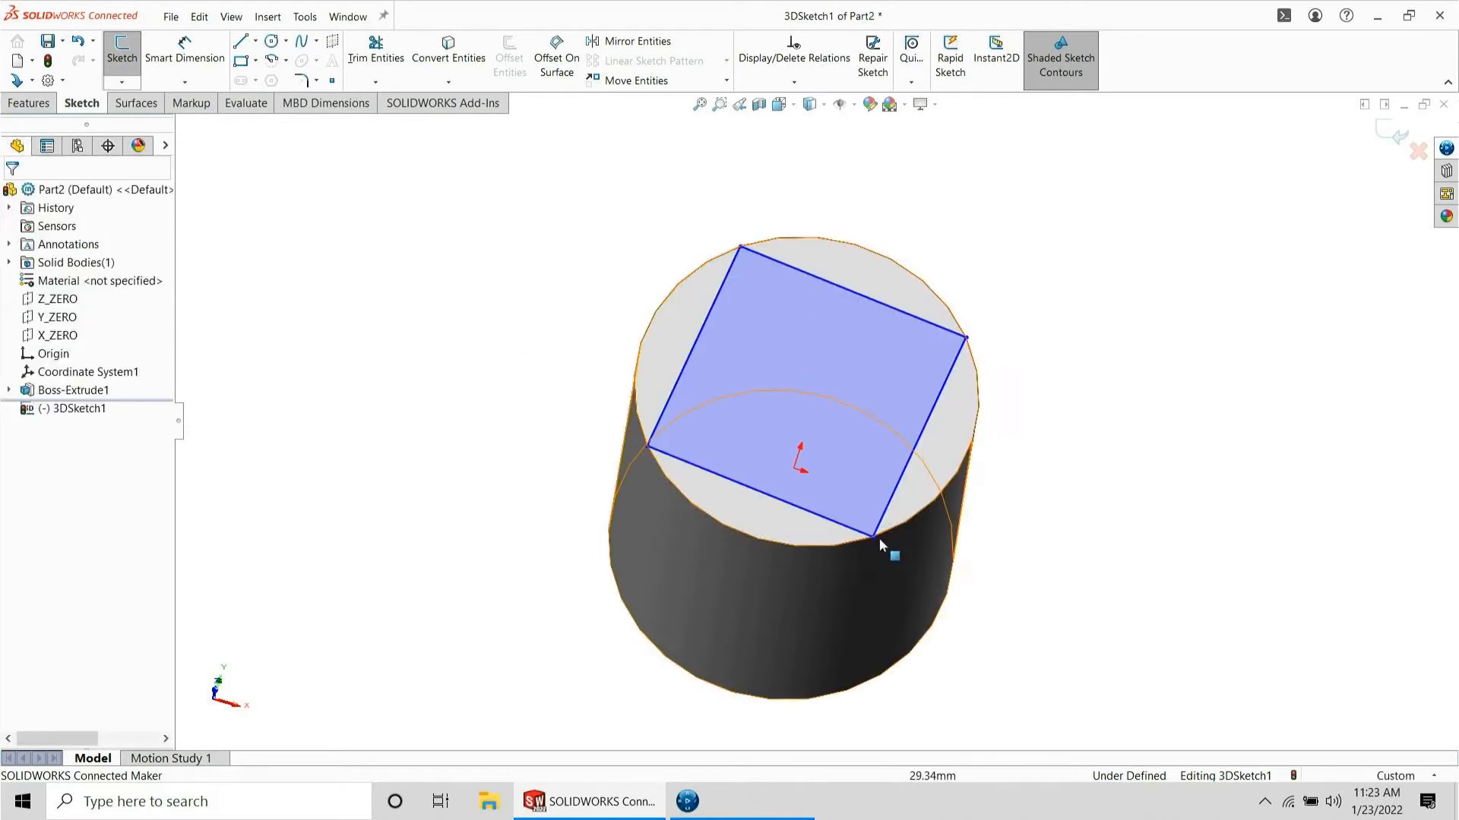
pyautogui.moveTo(875, 538); pyautogui.dragTo(986, 514)
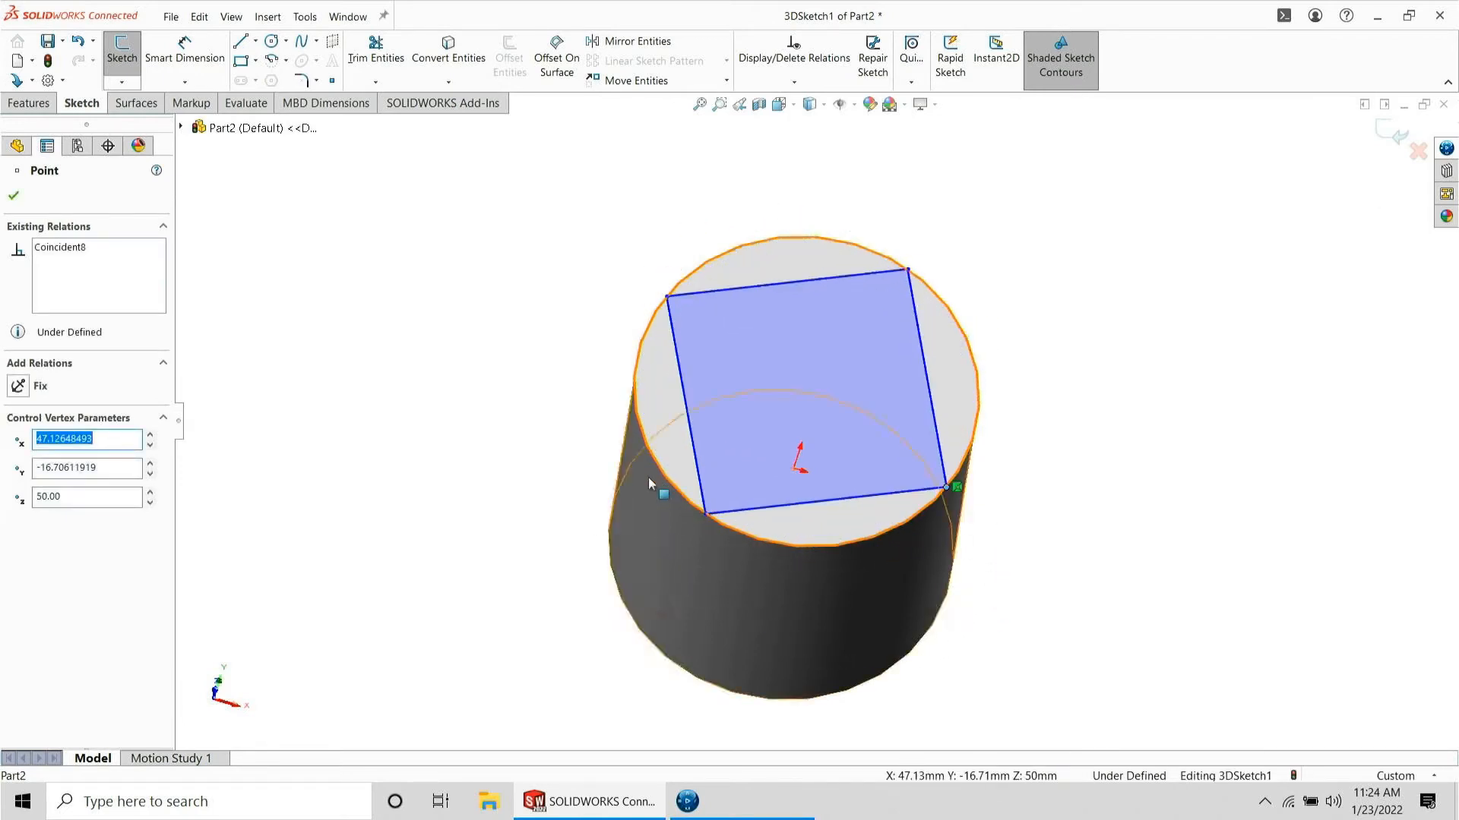
# - Draw a corner rectangle on the cylinder's opposite end face in the same 3D sketch, with two opposite corners on its circular edge
pyautogui.moveTo(791, 387); pyautogui.dragTo(800, 494, button='middle')
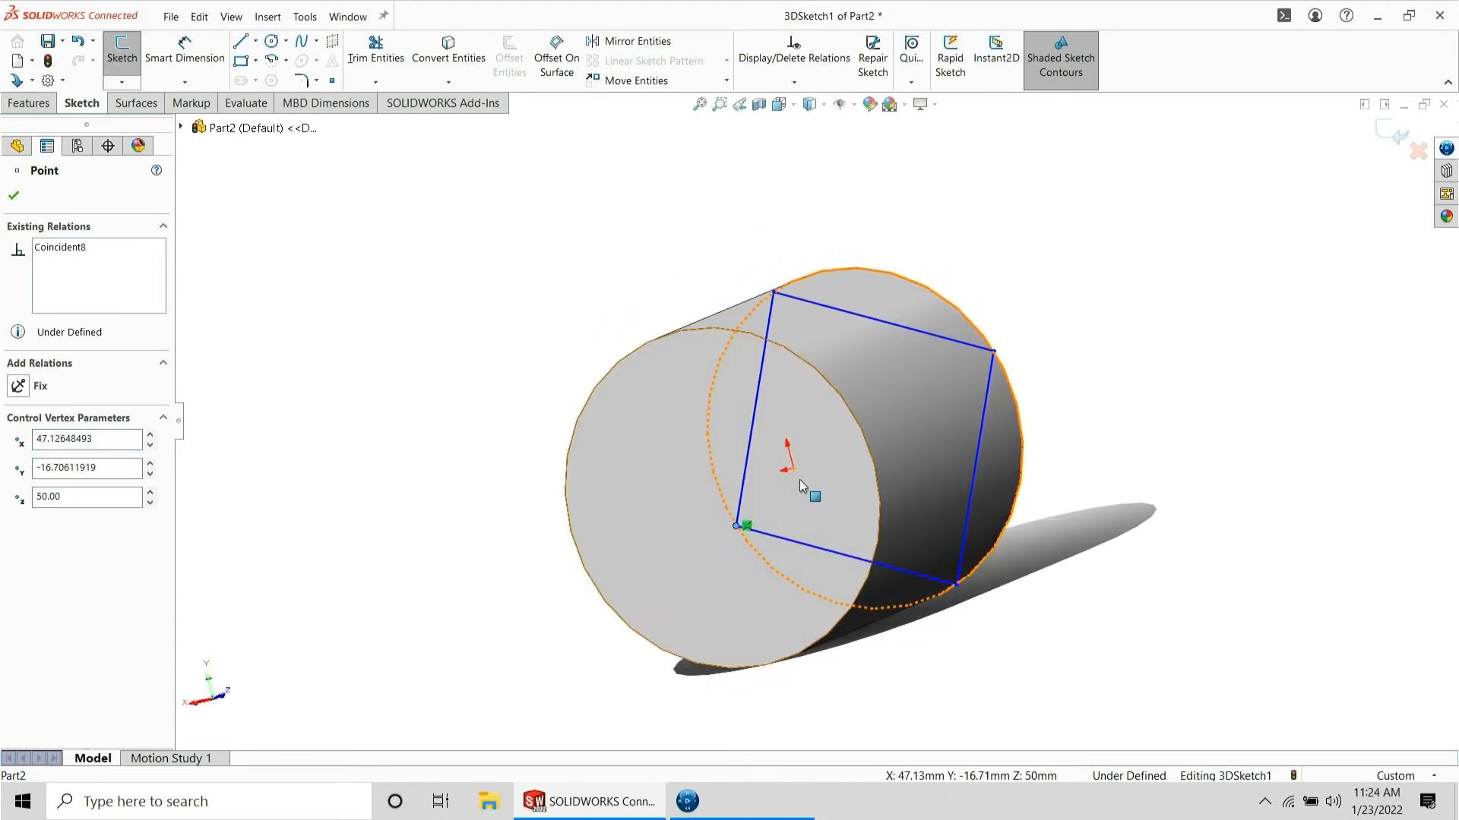
pyautogui.click(787, 482)
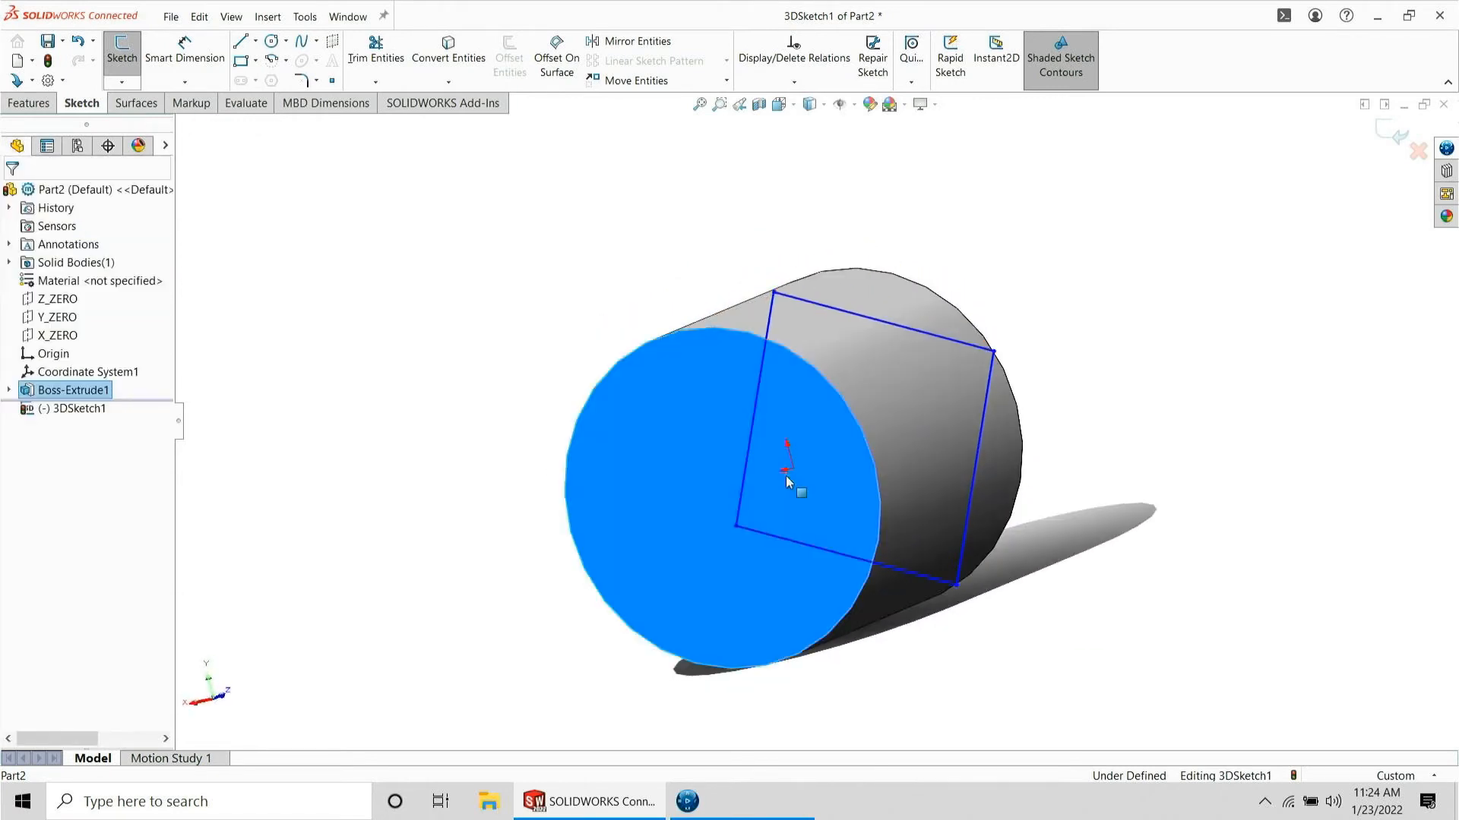
pyautogui.click(241, 60)
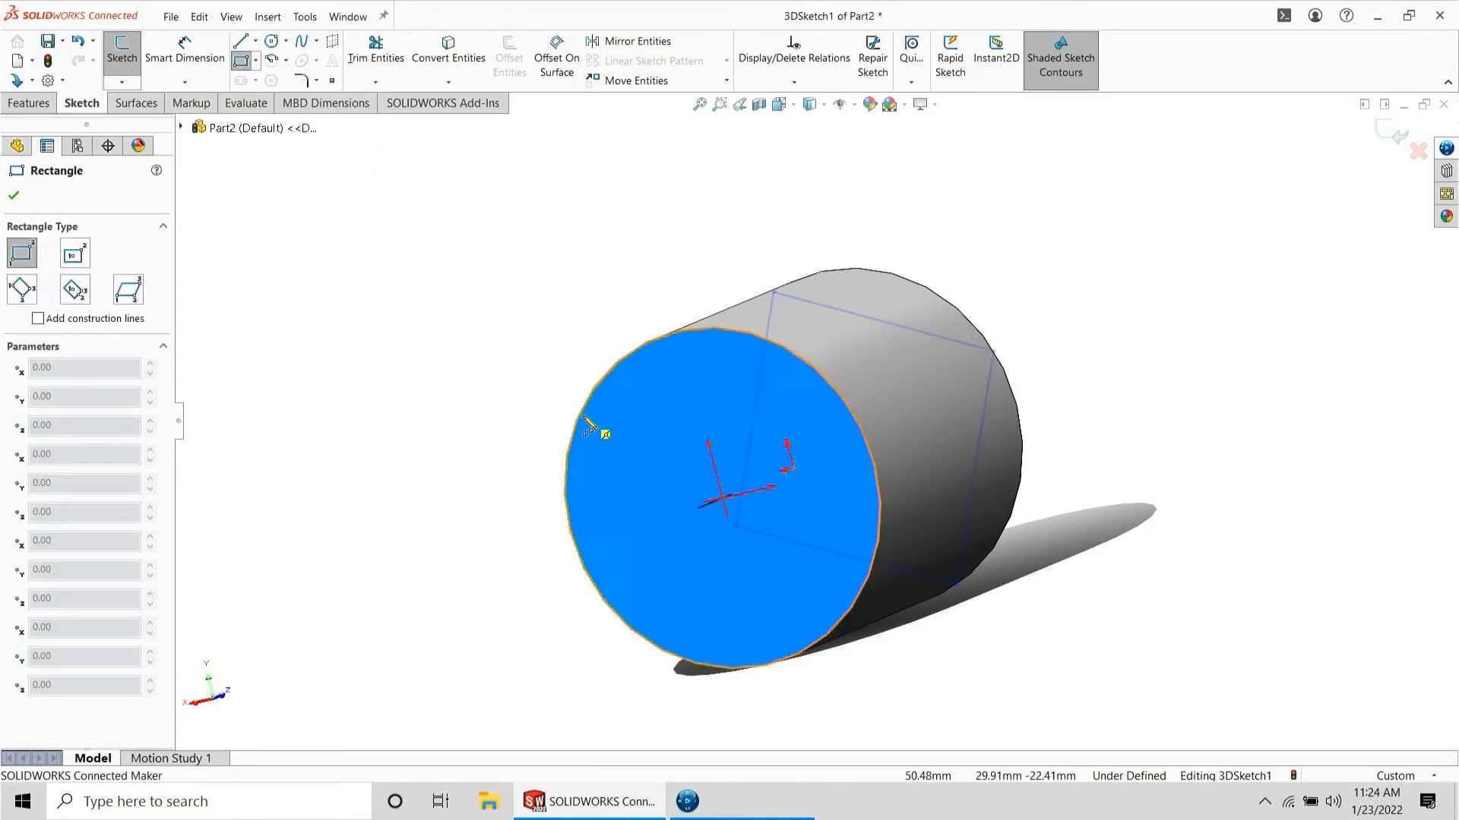
pyautogui.moveTo(583, 417); pyautogui.dragTo(874, 560)
pyautogui.press('Escape')
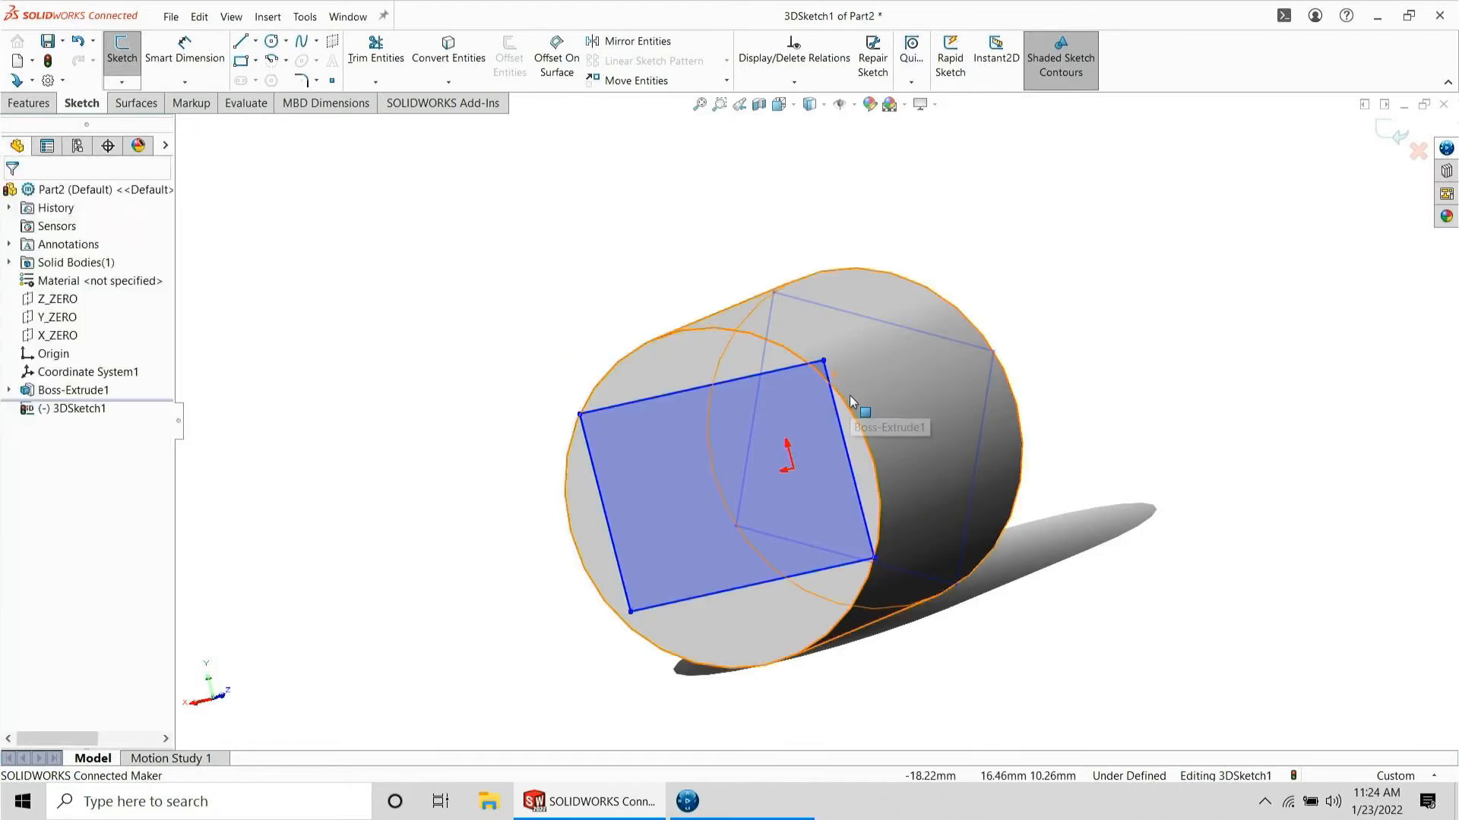
# - Make the new rectangle's free corner coincident with the face's circular edge and set two of its adjacent sides equal
pyautogui.keyDown('ctrl'); pyautogui.click(822, 362); pyautogui.keyUp('ctrl')
pyautogui.click(891, 296)
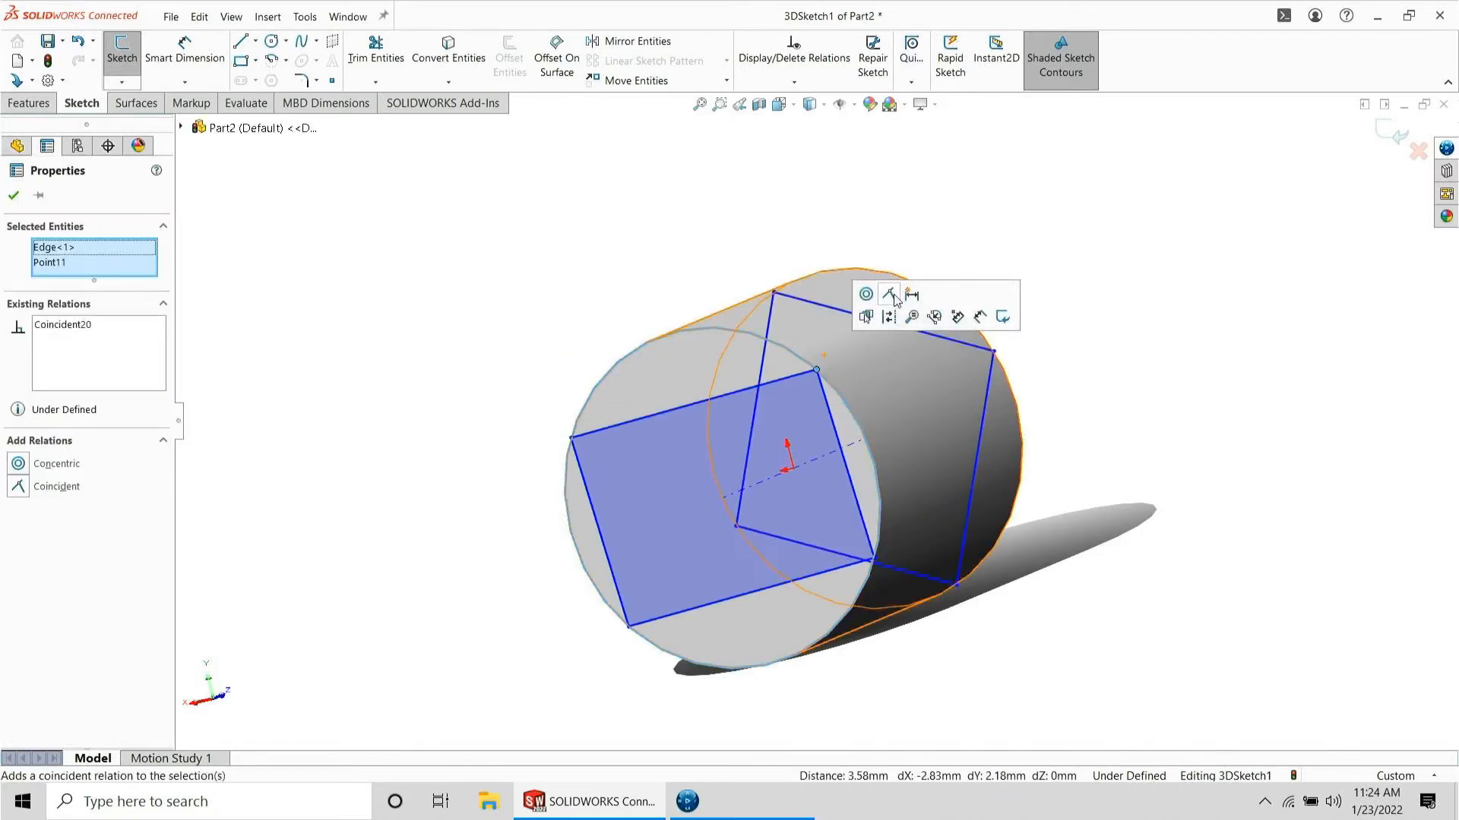
pyautogui.click(808, 576)
pyautogui.keyDown('ctrl'); pyautogui.click(868, 541); pyautogui.keyUp('ctrl')
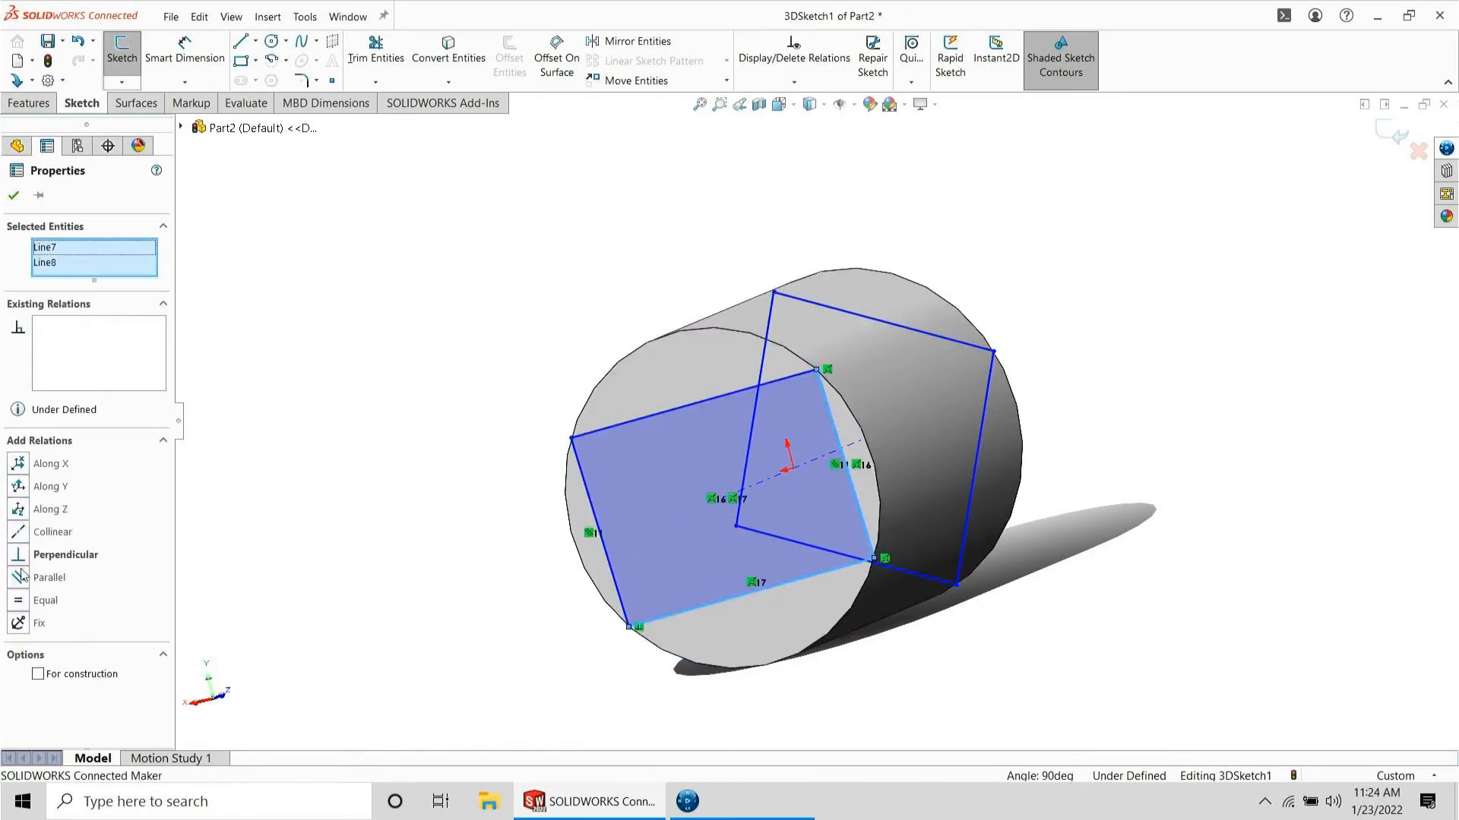
pyautogui.click(44, 601)
pyautogui.click(451, 294)
pyautogui.click(185, 50)
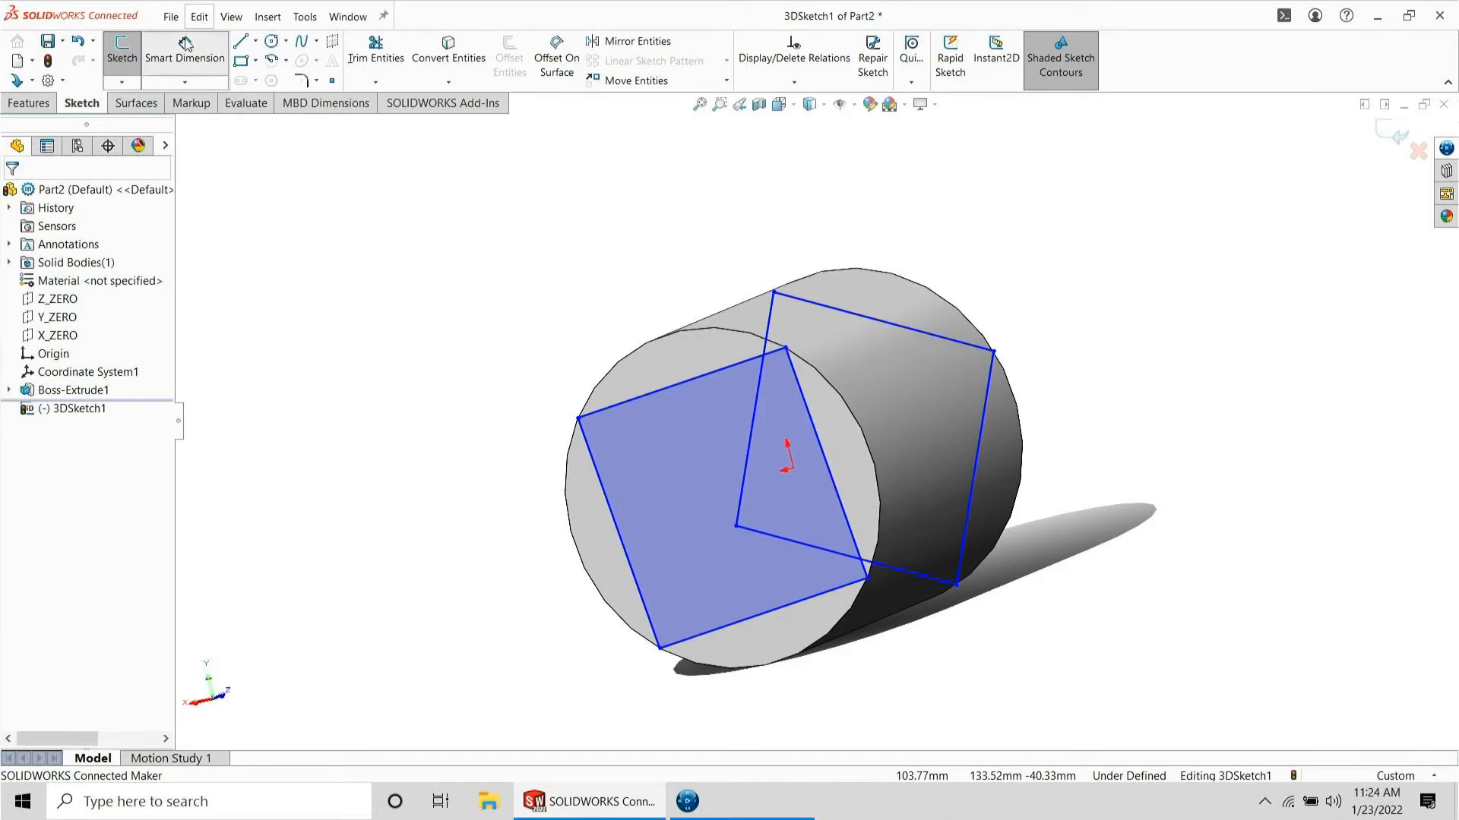
pyautogui.click(824, 456)
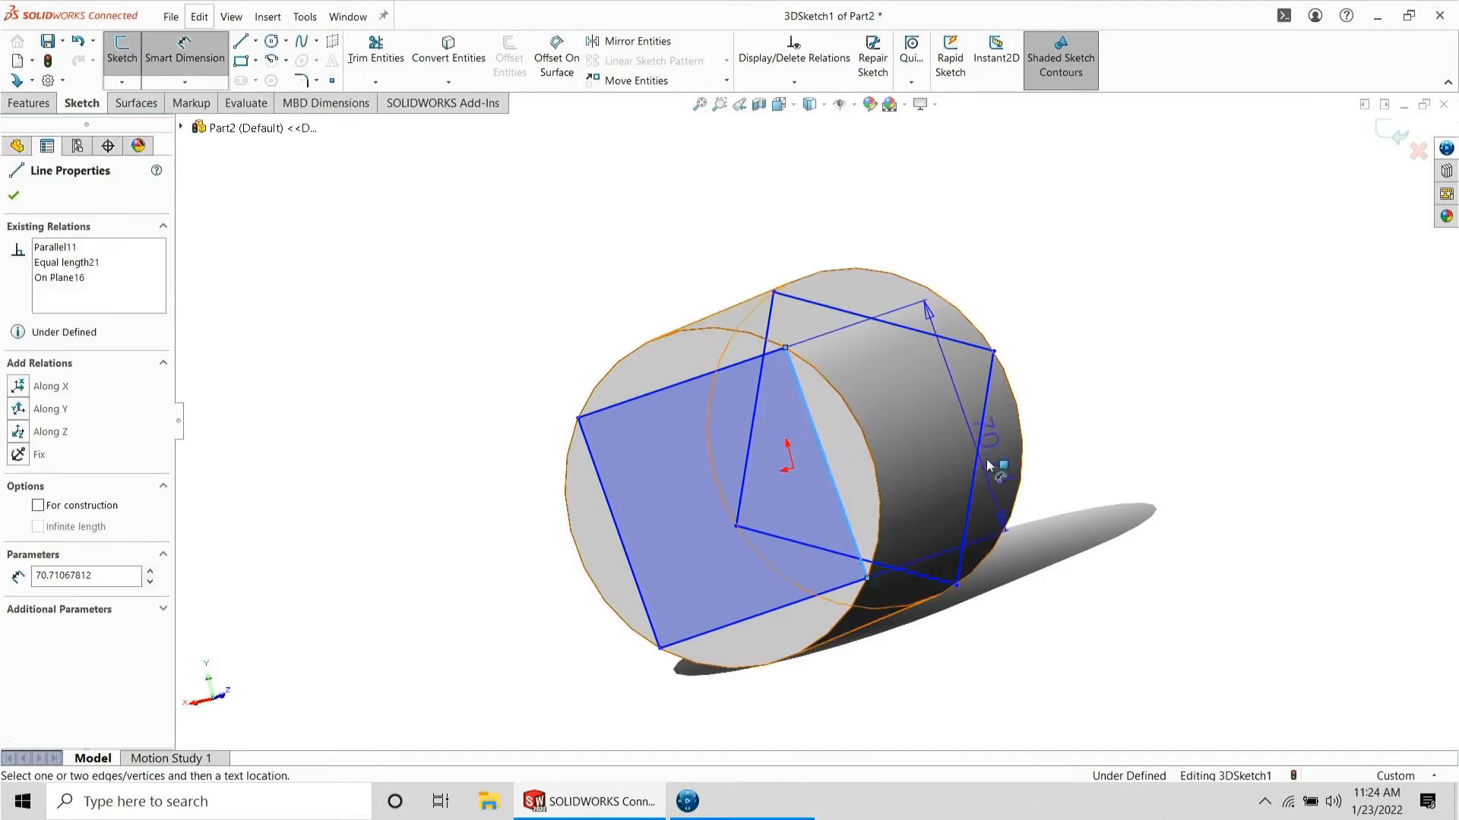
pyautogui.click(979, 465)
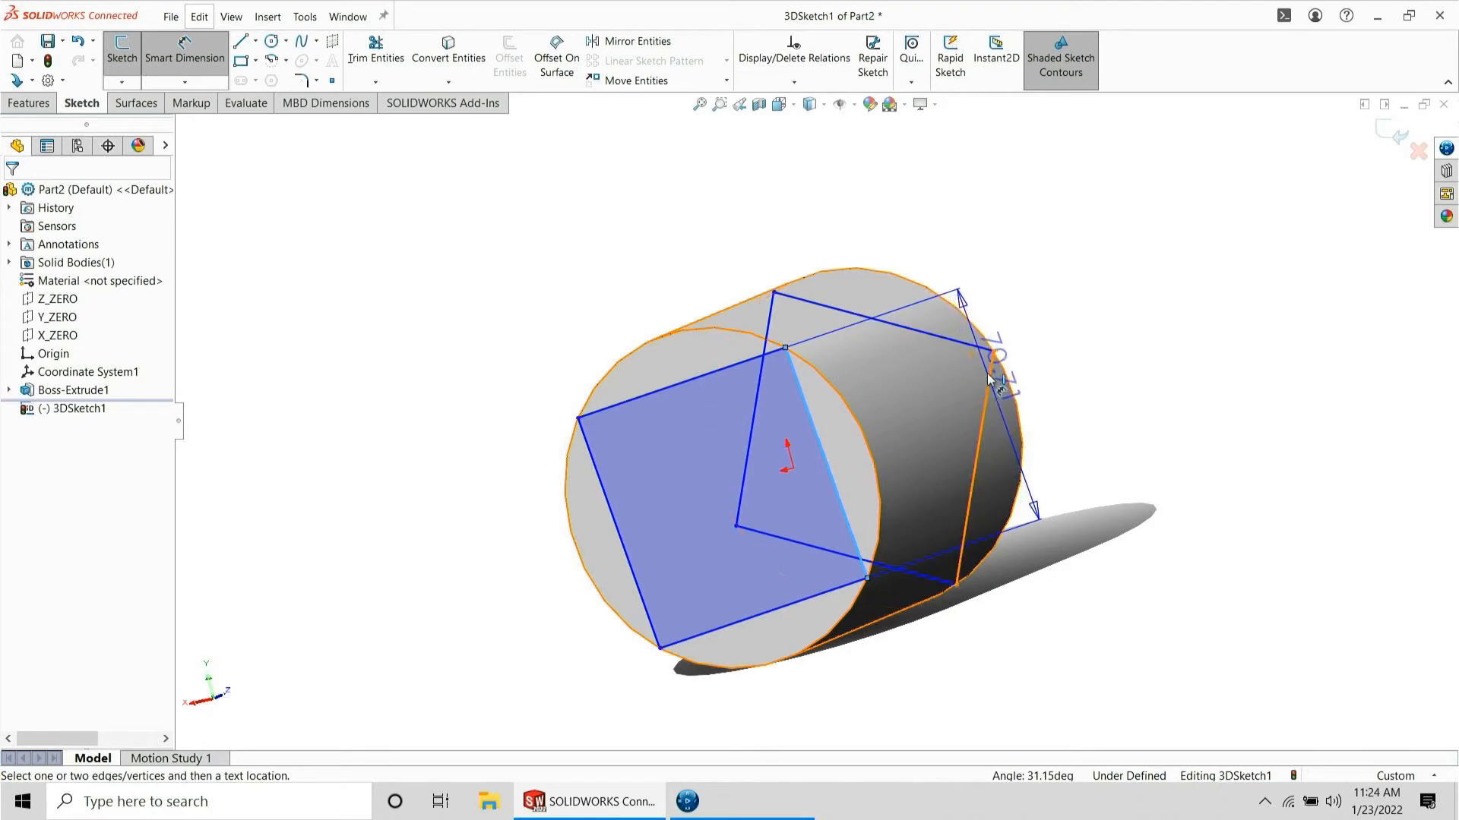
pyautogui.press('Escape')
pyautogui.press('Escape')
pyautogui.moveTo(768, 541)
pyautogui.mouseDown(button='middle')
pyautogui.moveTo(792, 640)
pyautogui.moveTo(684, 674)
pyautogui.moveTo(530, 768)
pyautogui.mouseUp(button='middle')
pyautogui.click(185, 50)
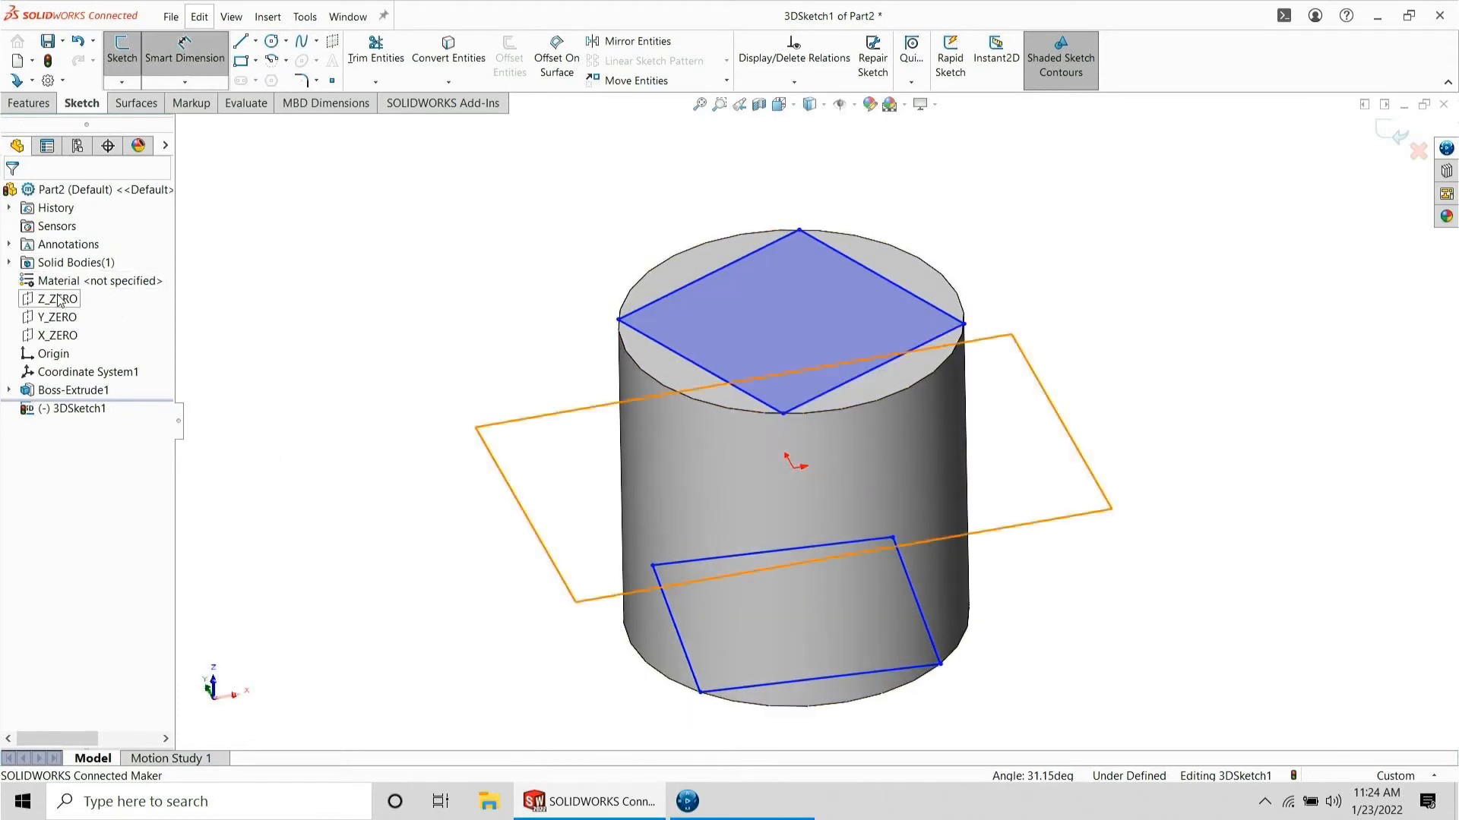
pyautogui.click(69, 319)
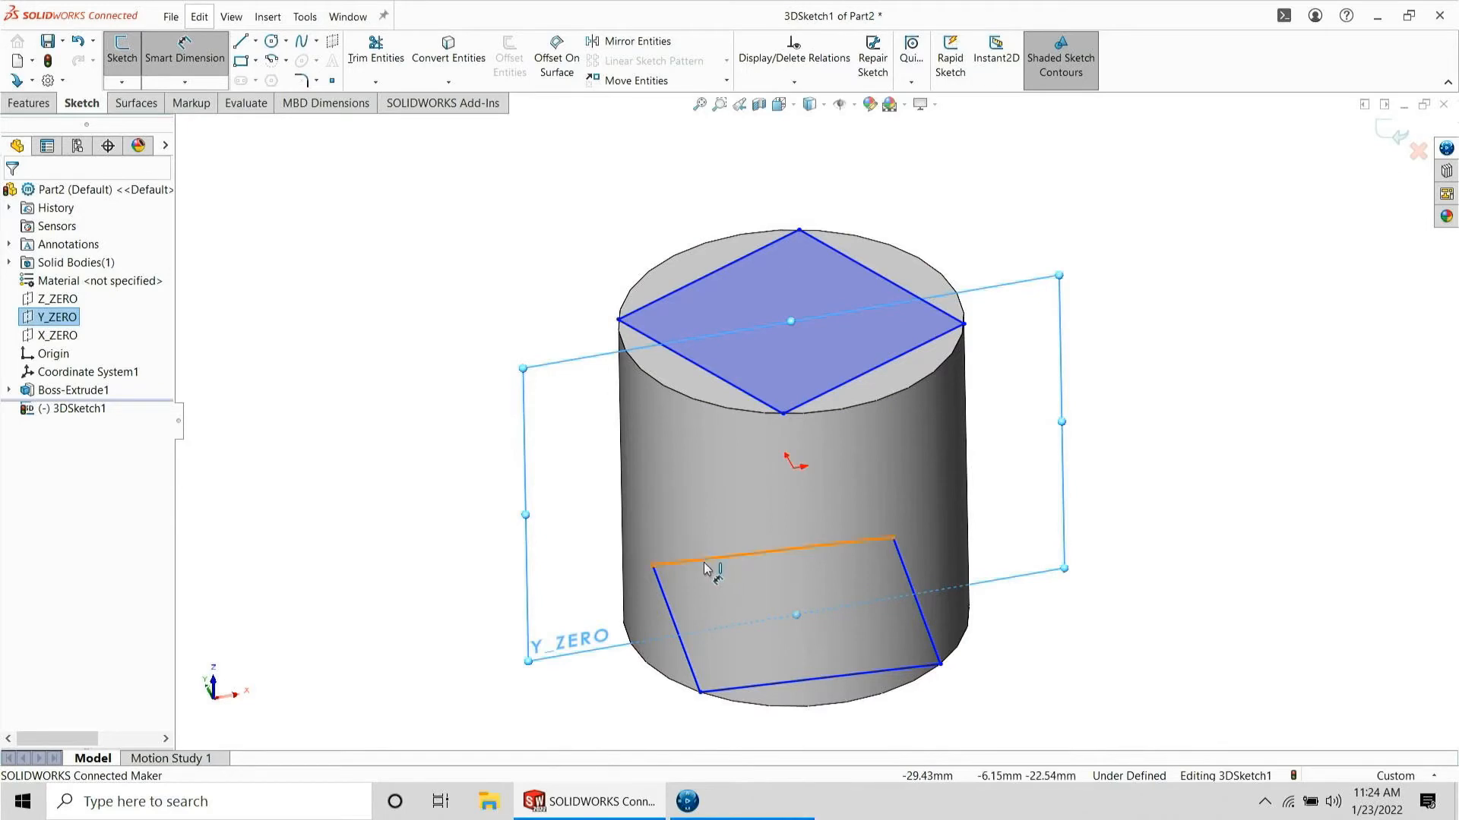
pyautogui.press('Escape')
pyautogui.press('Escape')
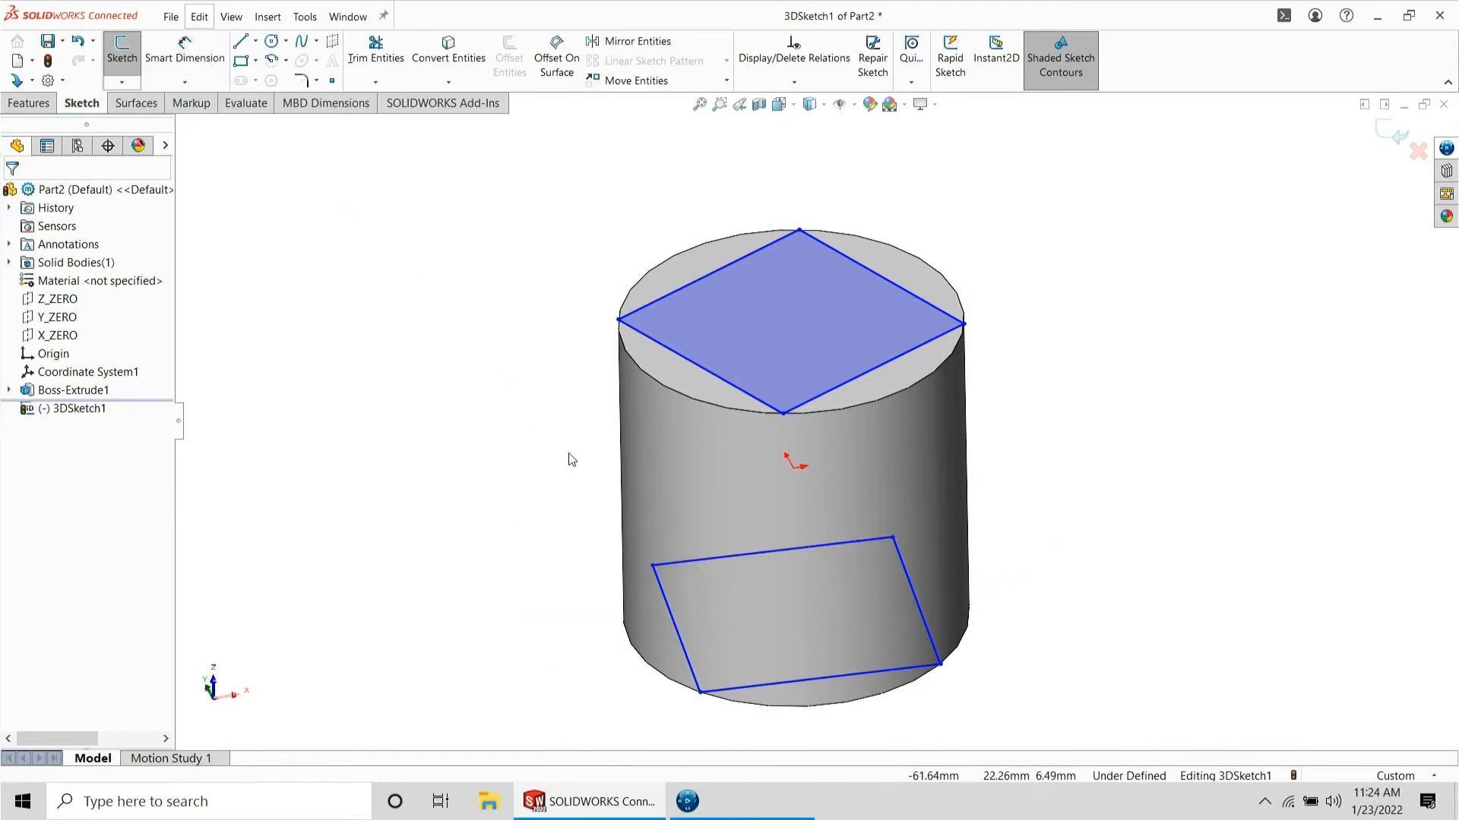
# - Apply a Parallel relation between one side of the lower end face's square and the Y_ZERO plane
pyautogui.click(709, 560)
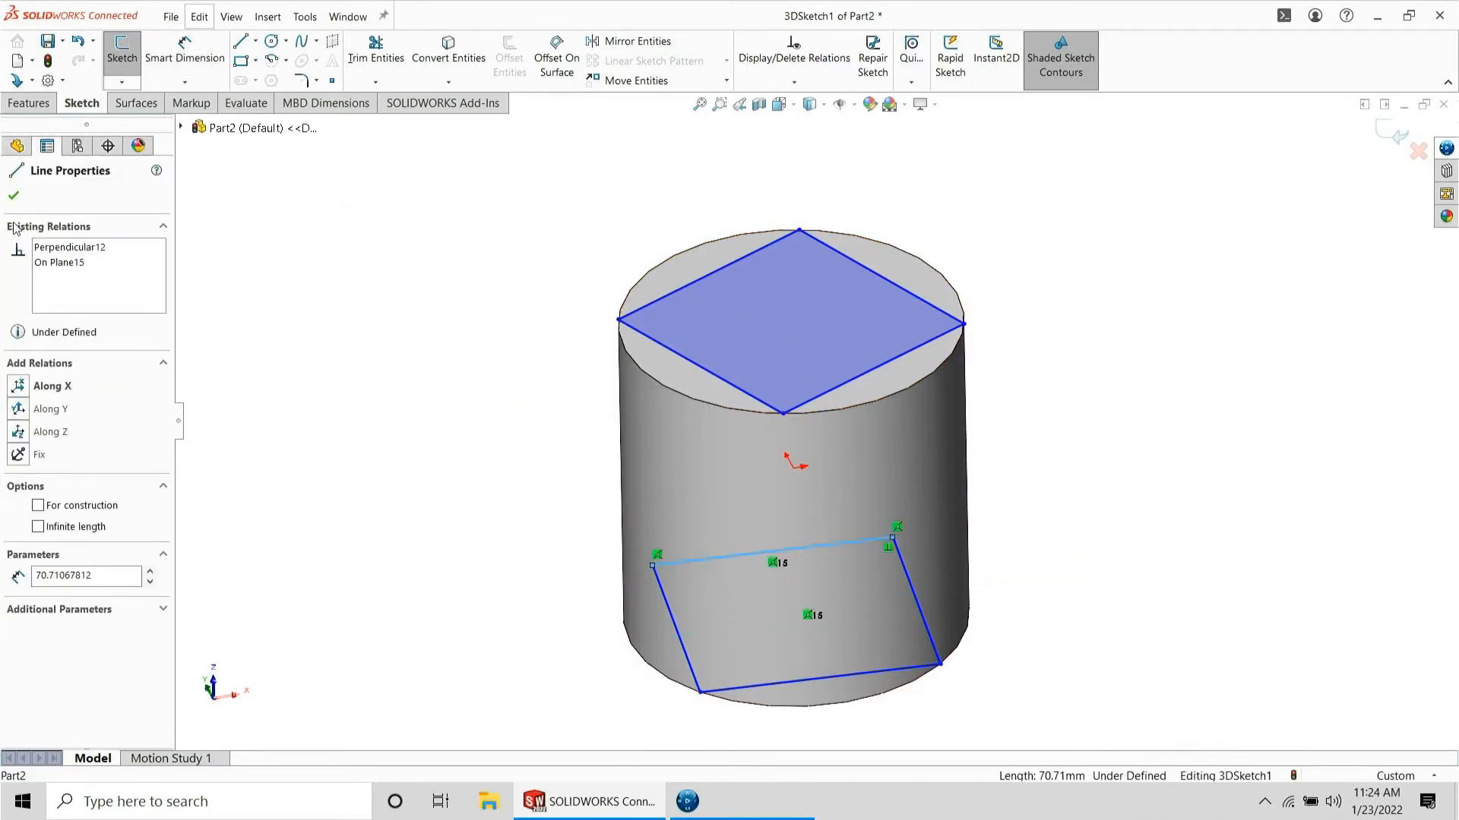
pyautogui.click(17, 146)
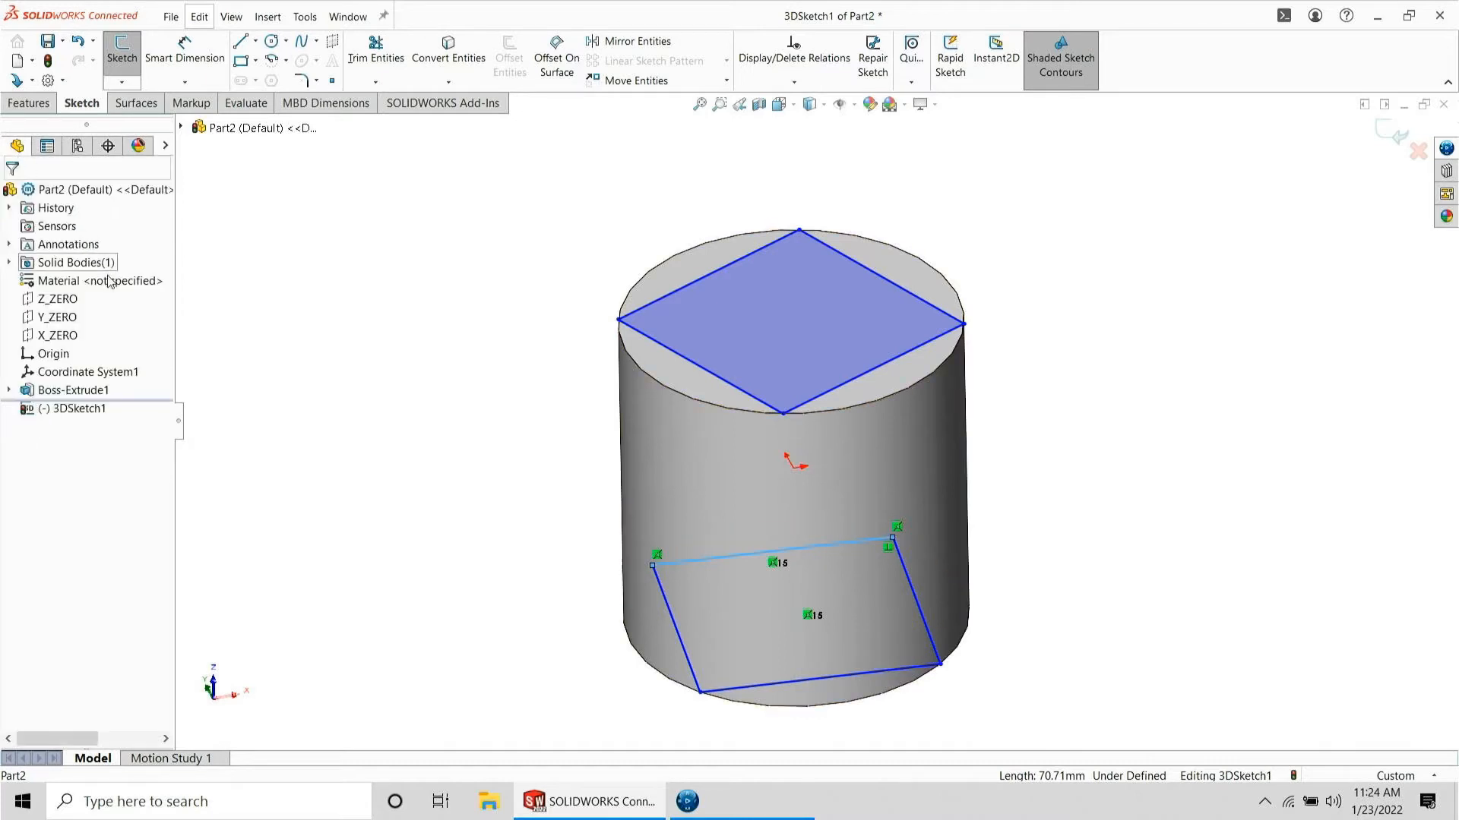
pyautogui.keyDown('ctrl'); pyautogui.click(57, 317); pyautogui.keyUp('ctrl')
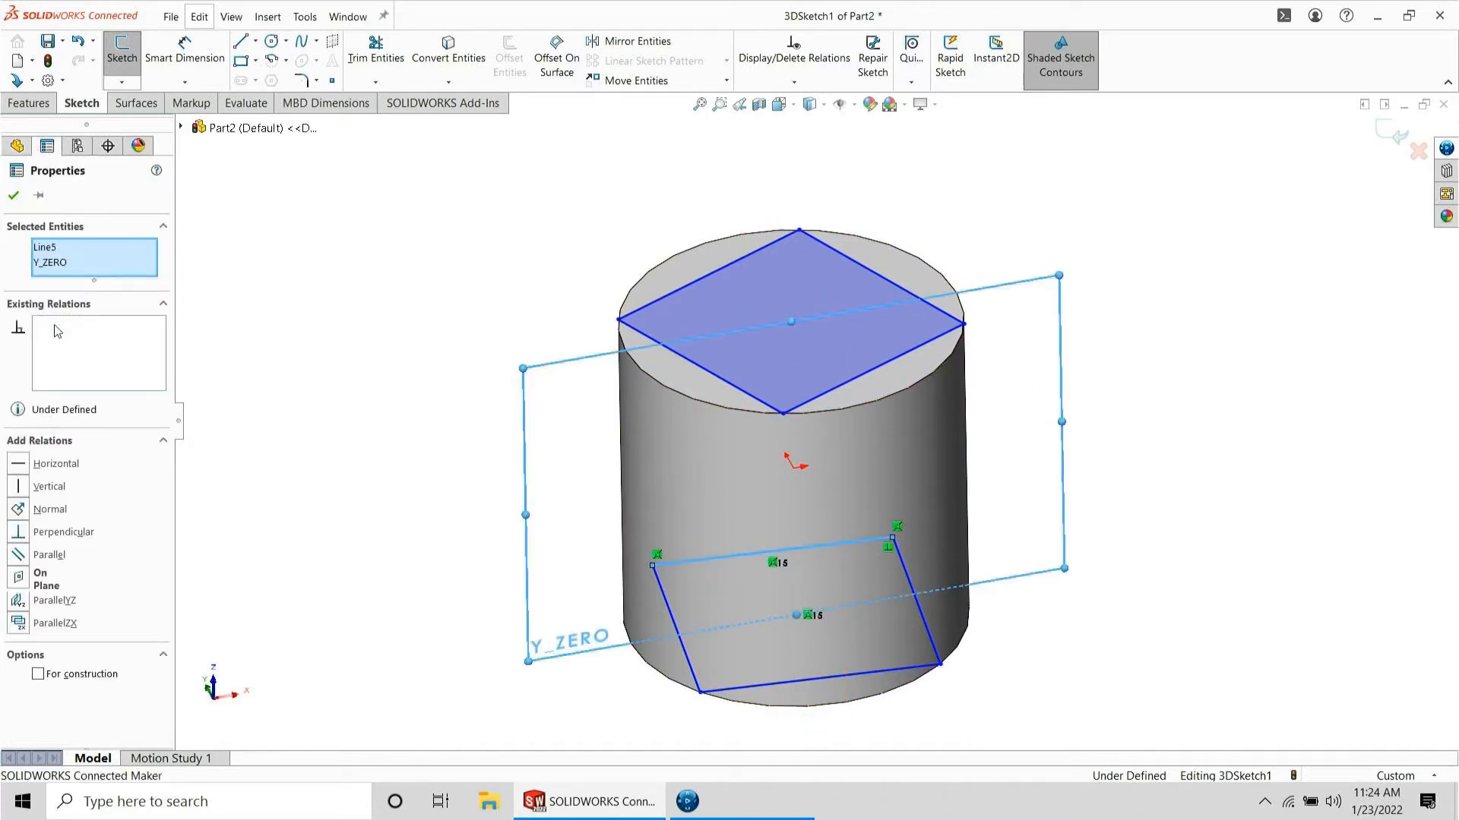
pyautogui.click(31, 562)
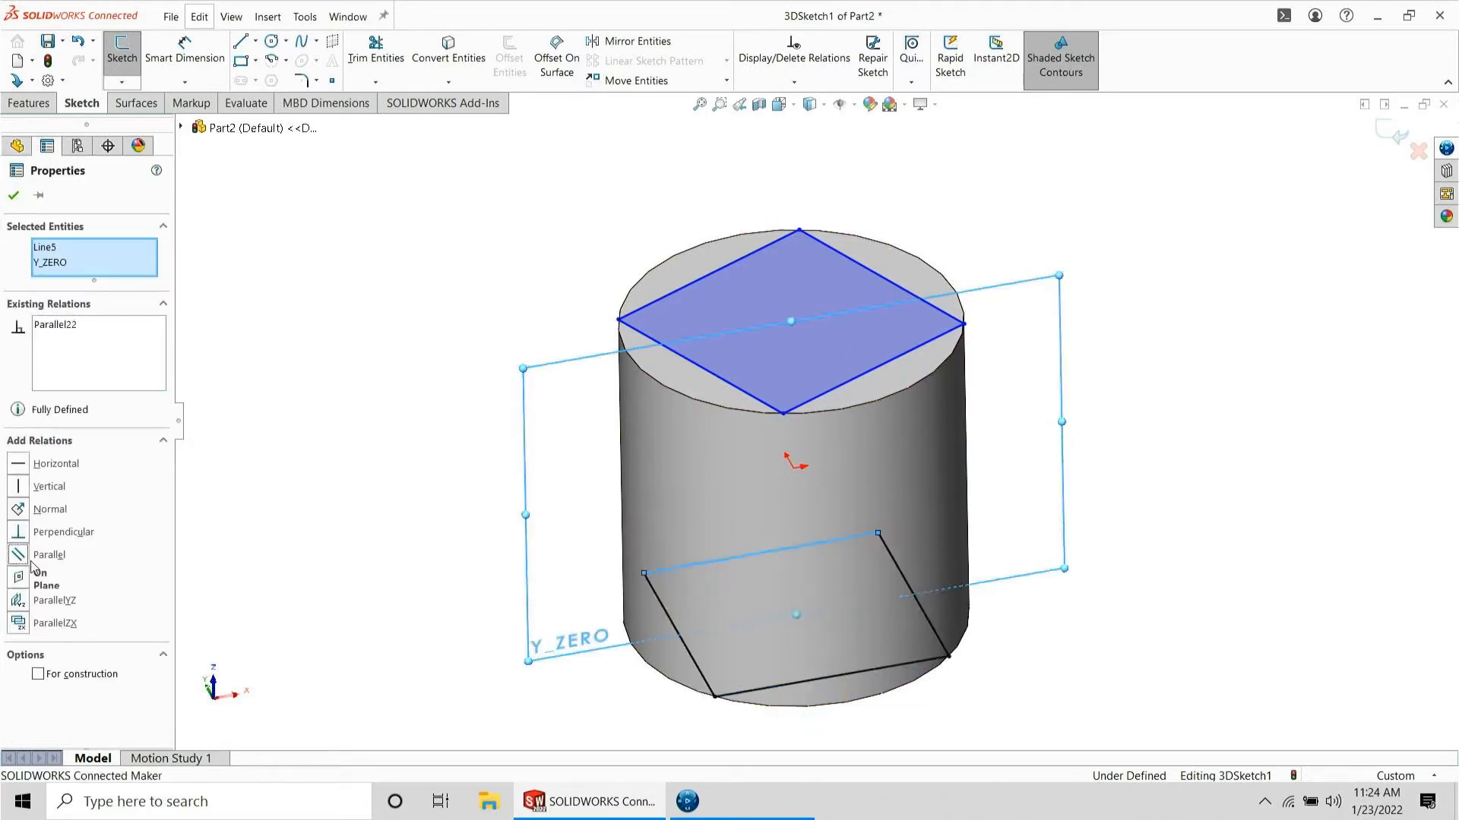
pyautogui.click(355, 297)
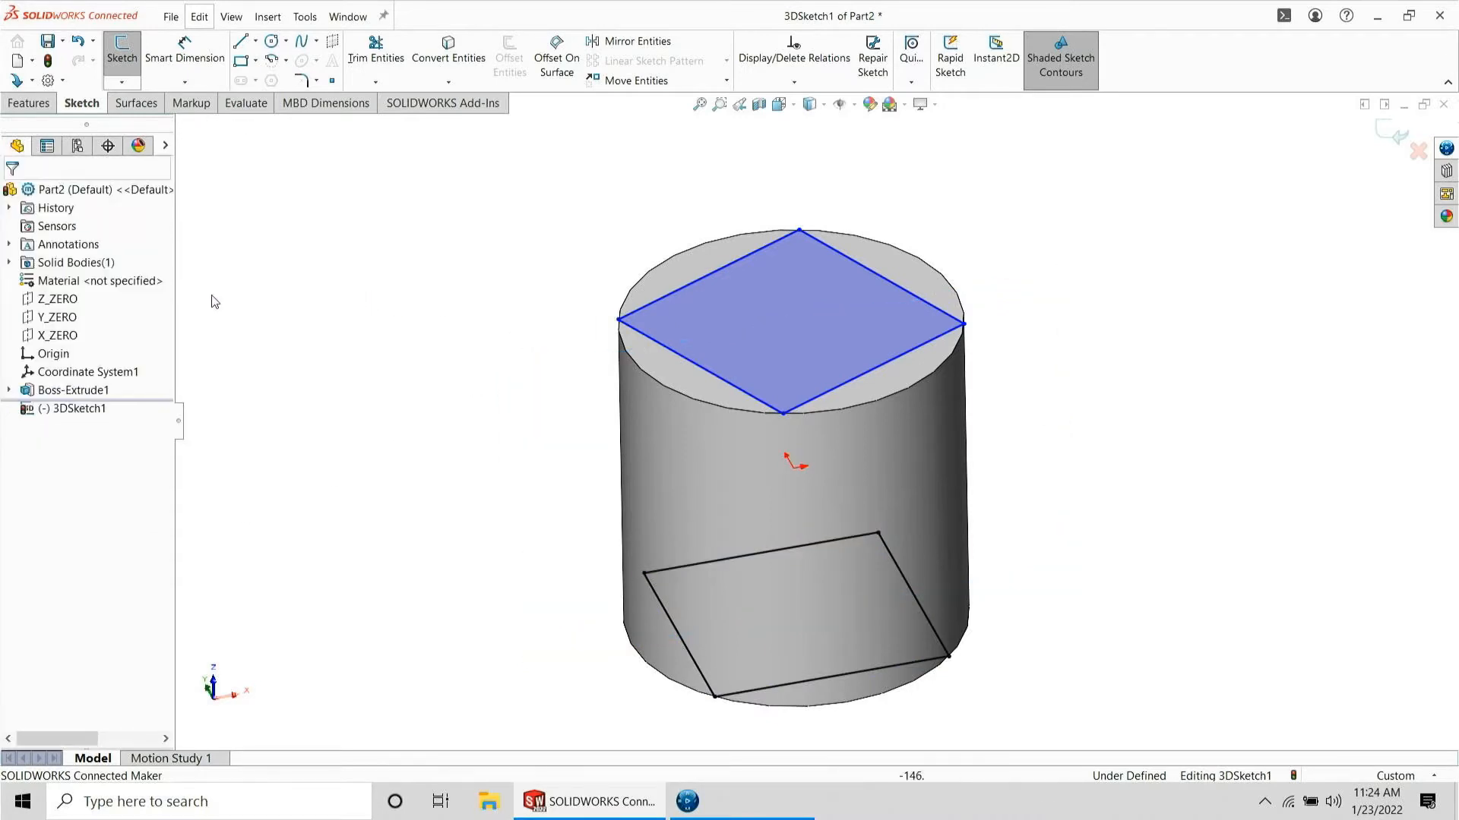
# - Constrain one corner of the upper end face's square to the Y_ZERO plane with an On Plane relation
pyautogui.click(57, 317)
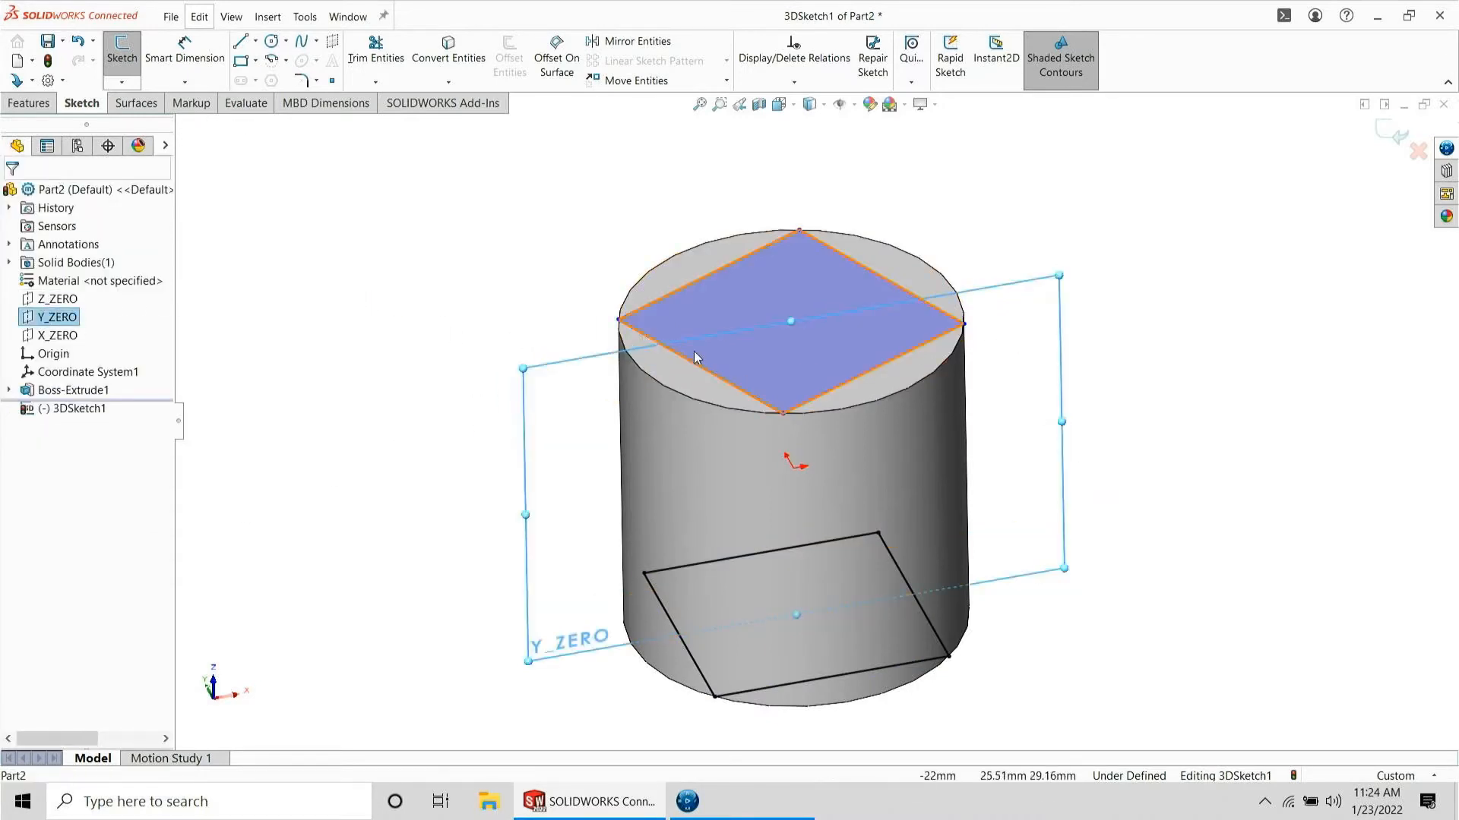
pyautogui.keyDown('ctrl'); pyautogui.click(617, 323); pyautogui.keyUp('ctrl')
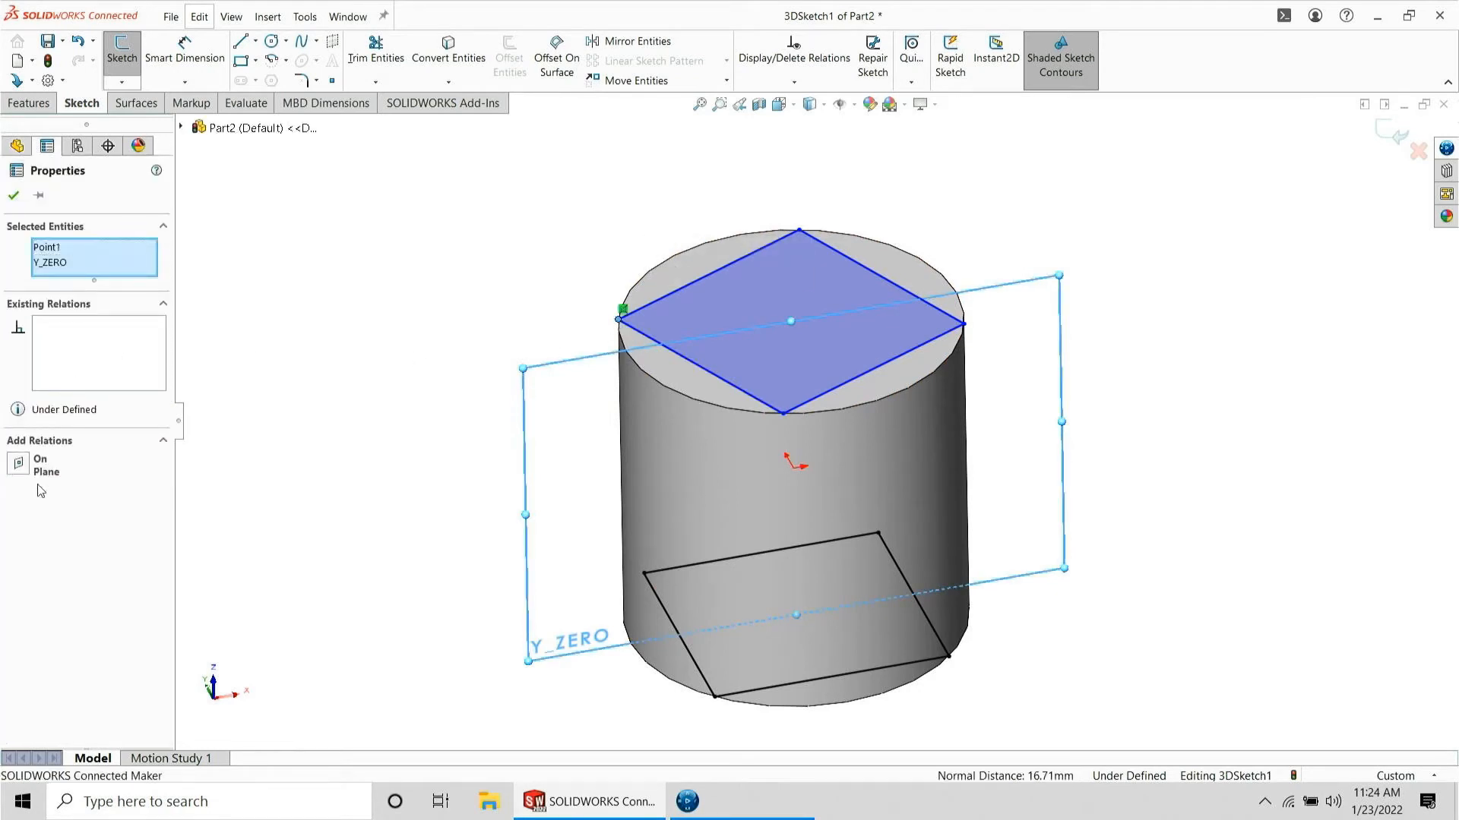
pyautogui.click(16, 465)
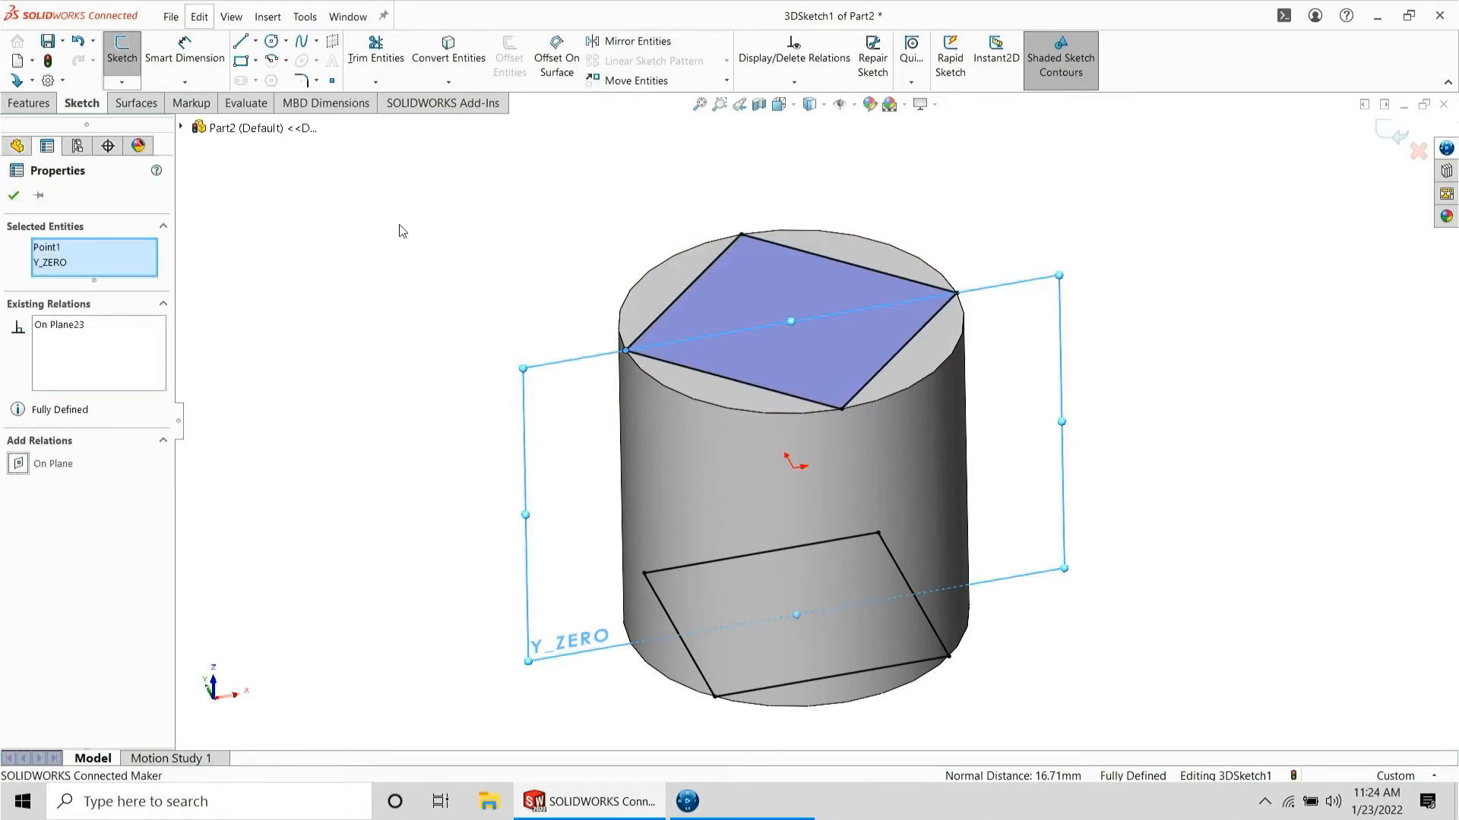
pyautogui.click(424, 253)
# - Exit the 3D sketch with both squares and hide the cylinder body
pyautogui.moveTo(714, 491)
pyautogui.mouseDown(button='middle')
pyautogui.moveTo(713, 443)
pyautogui.moveTo(696, 433)
pyautogui.moveTo(700, 492)
pyautogui.mouseUp(button='middle')
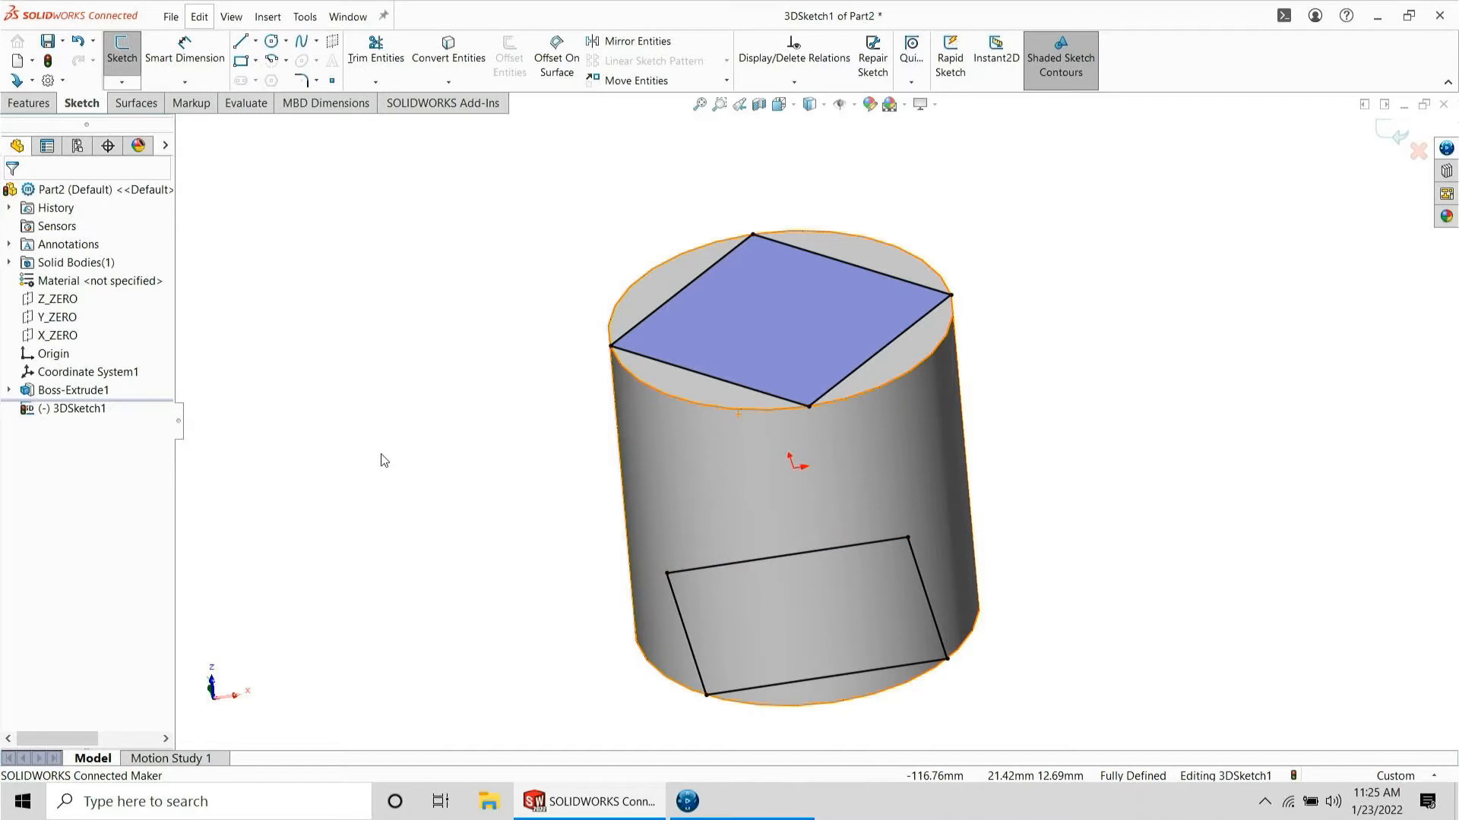
pyautogui.rightClick(693, 465)
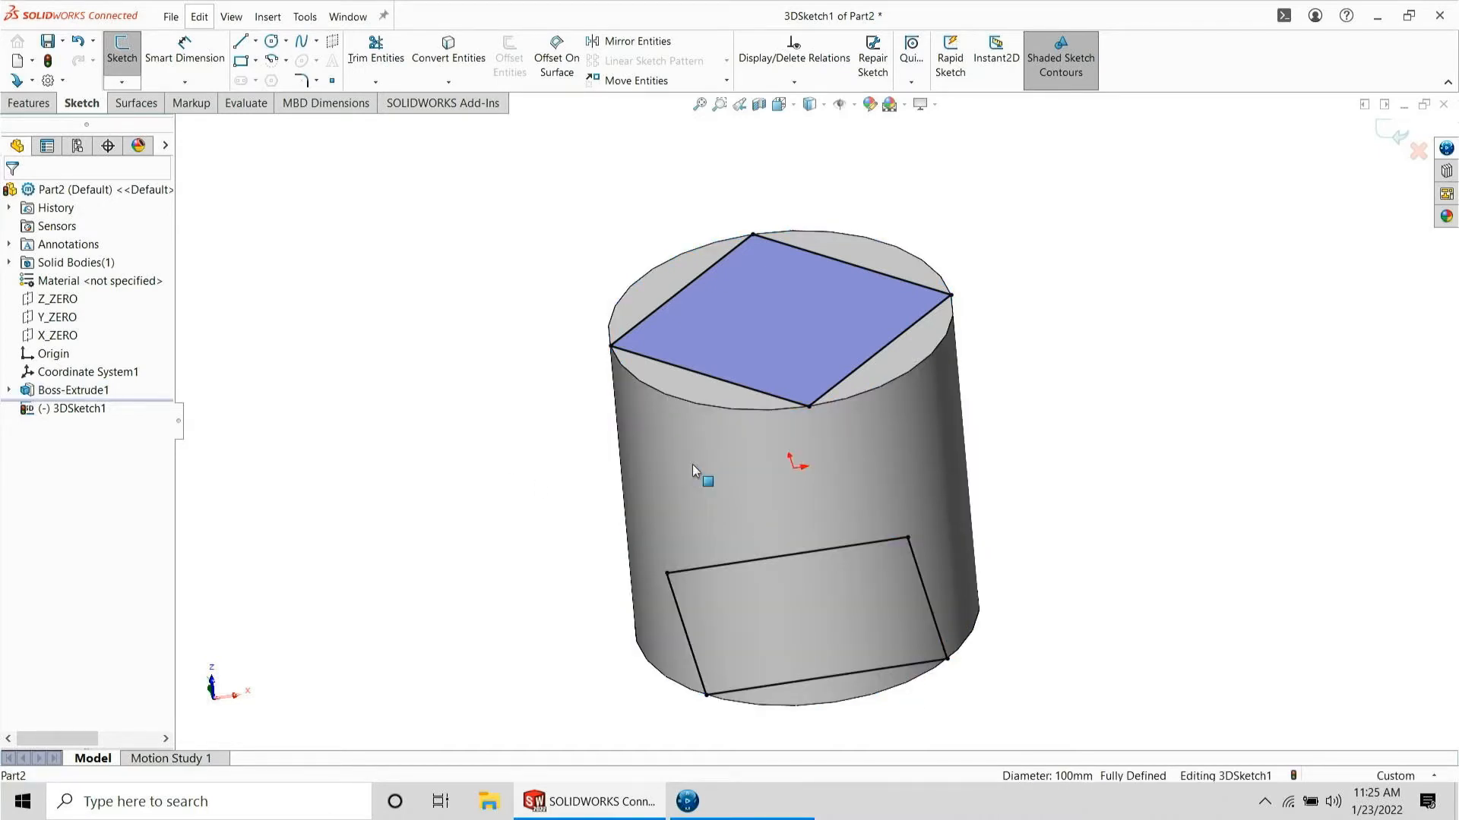
pyautogui.scroll(3, 772, 430)
pyautogui.scroll(-3, 747, 449)
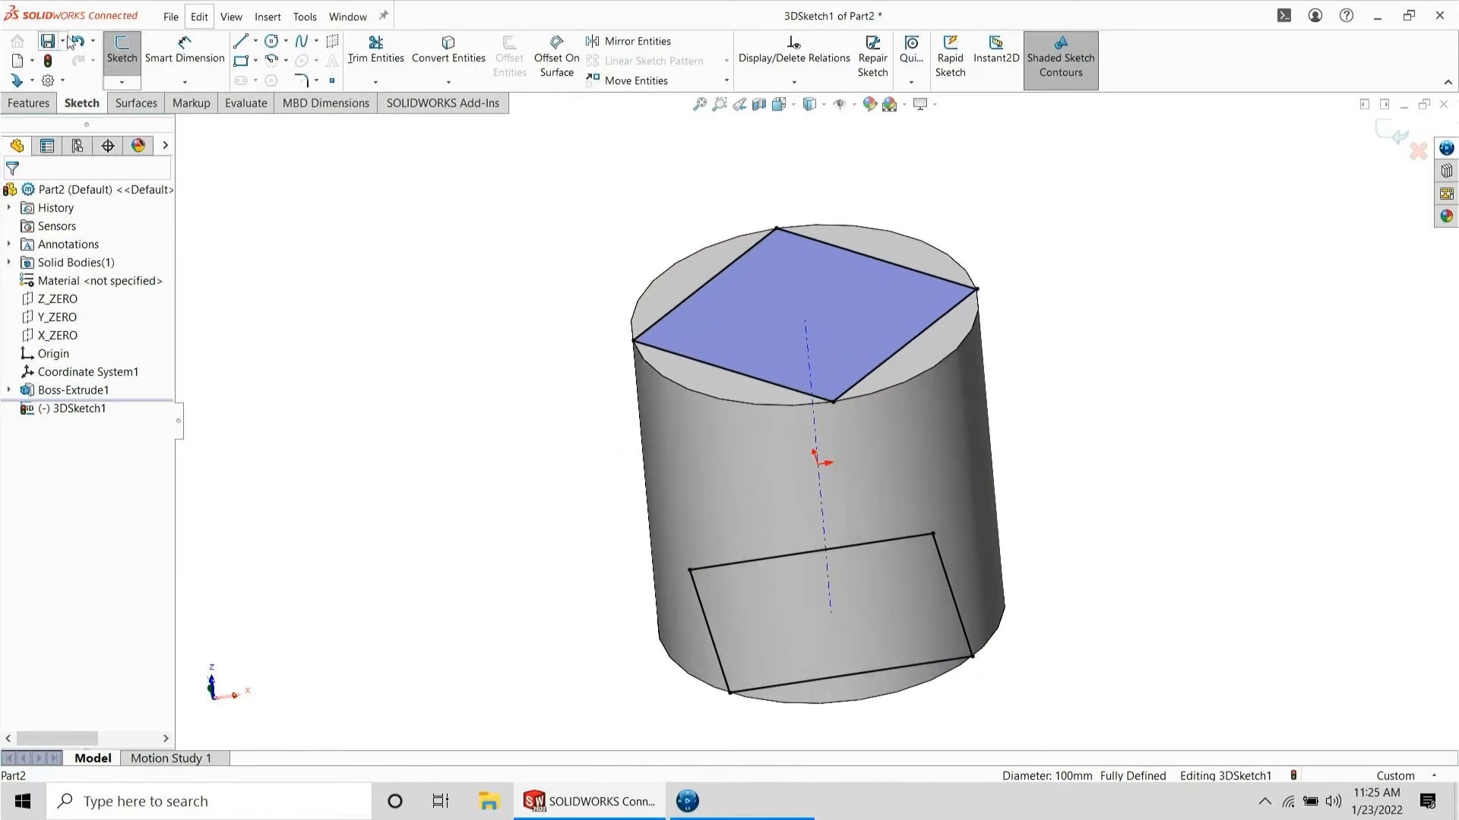
pyautogui.click(122, 81)
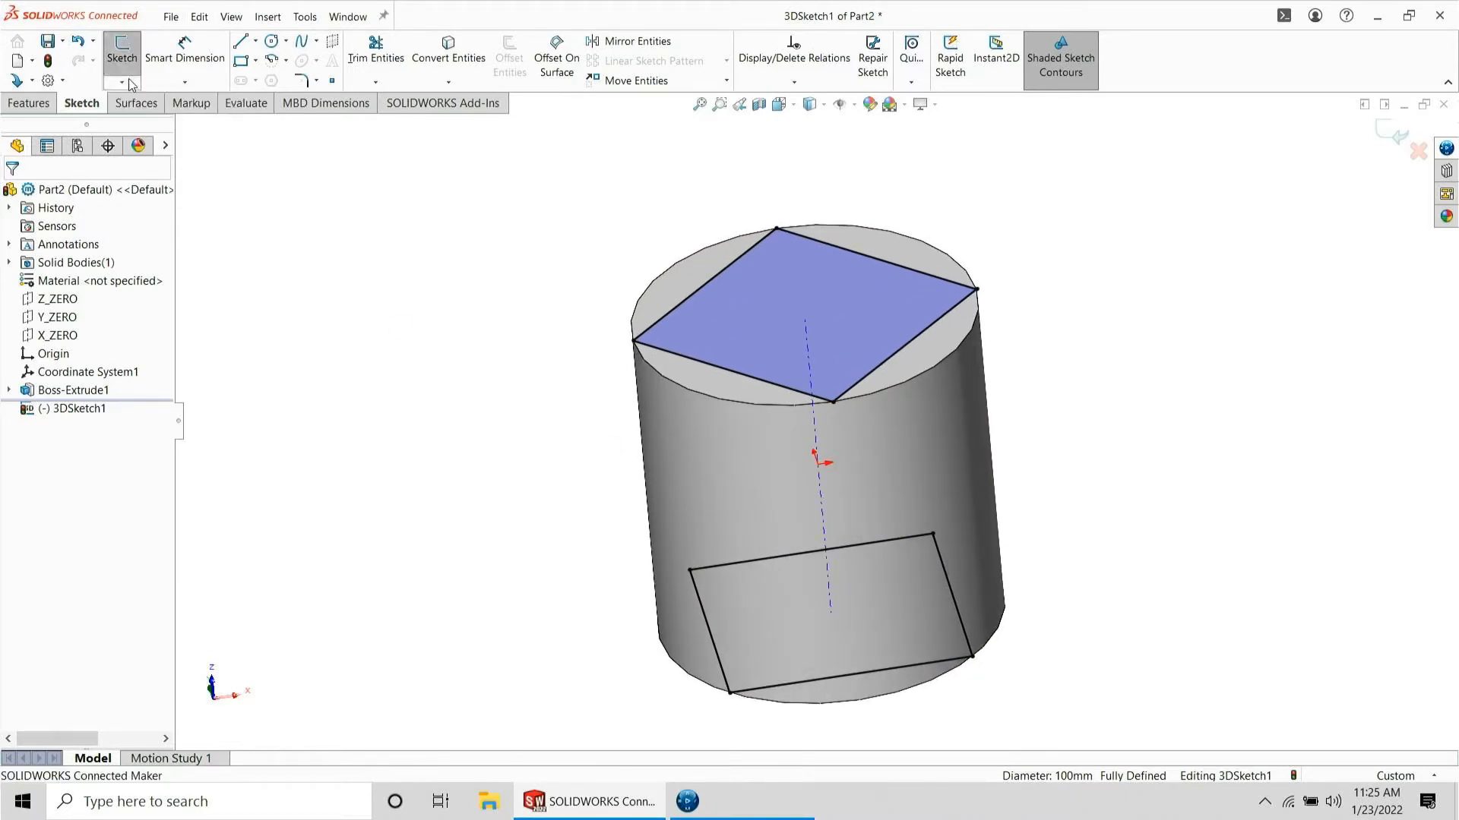
pyautogui.click(123, 84)
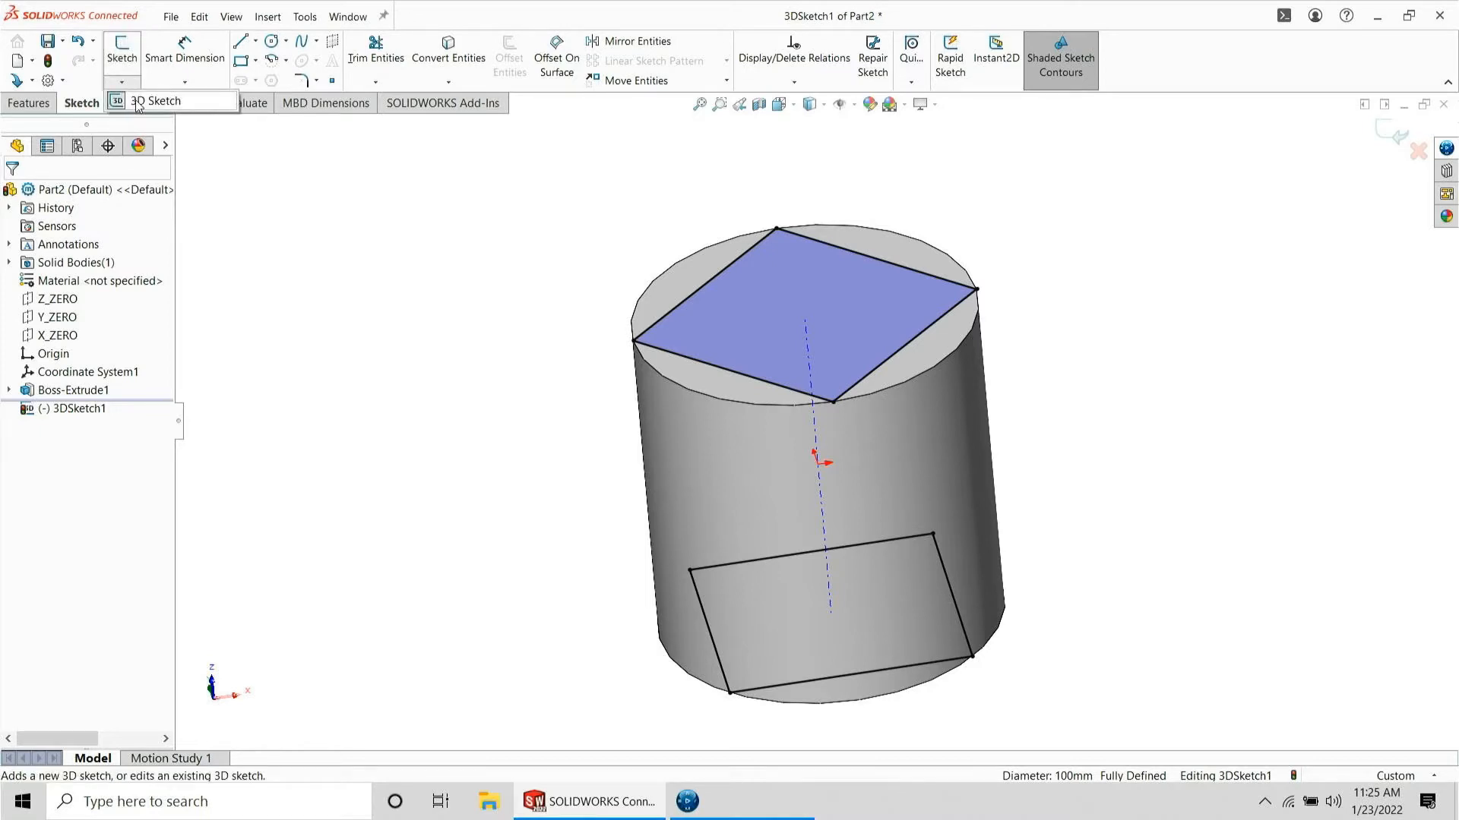
pyautogui.click(138, 102)
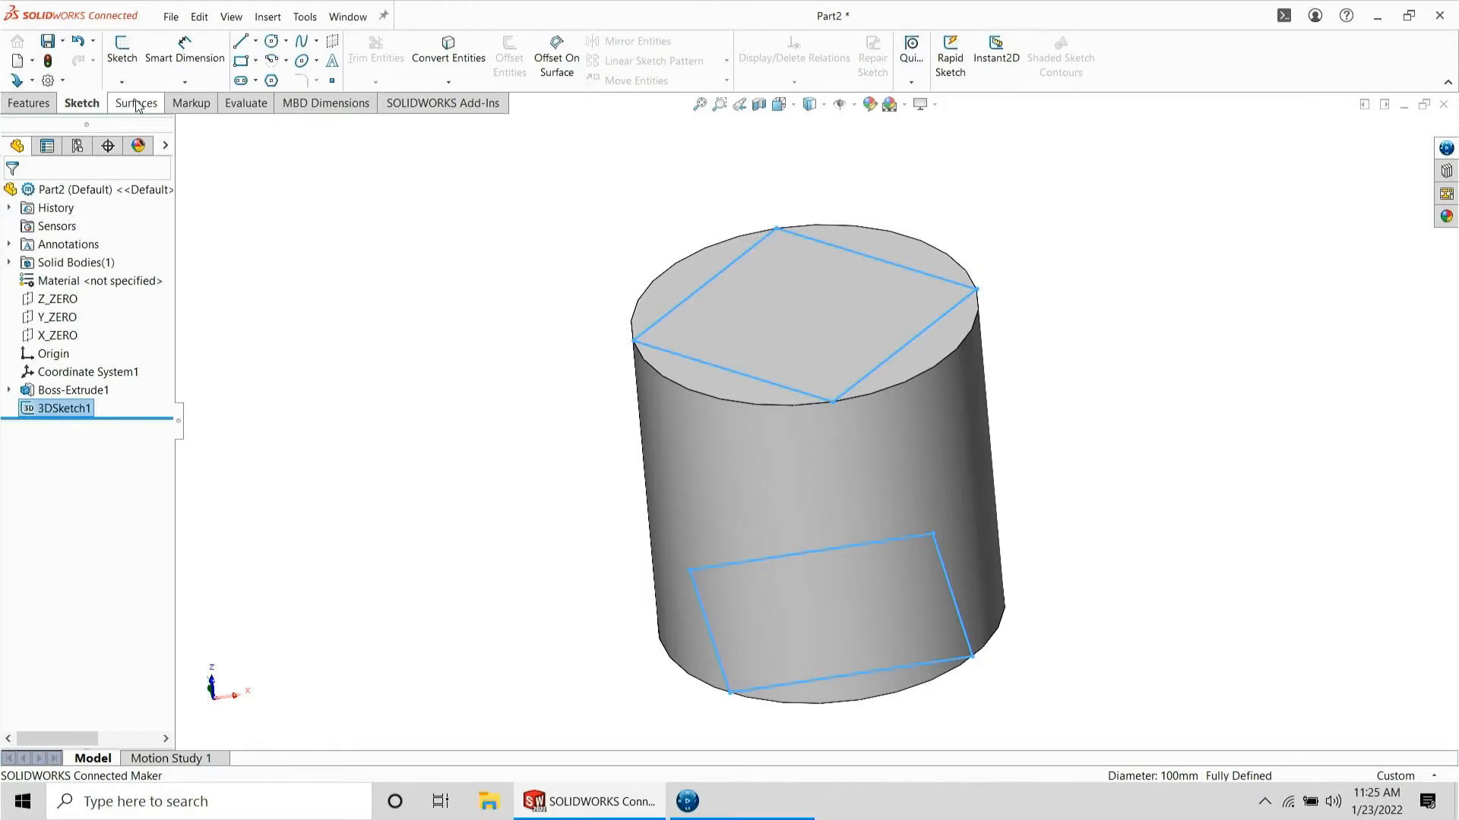
pyautogui.click(800, 505)
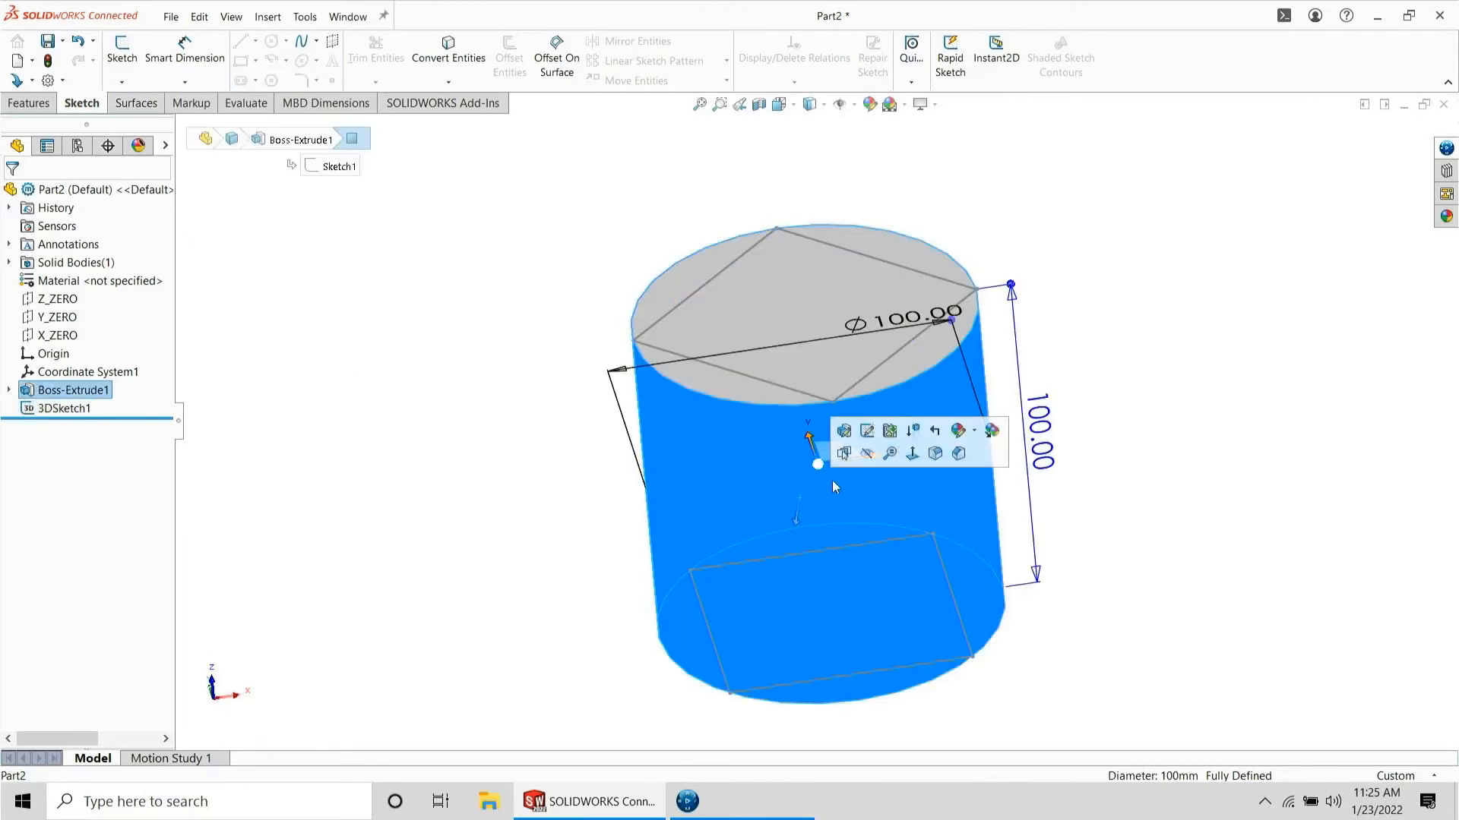
pyautogui.click(872, 454)
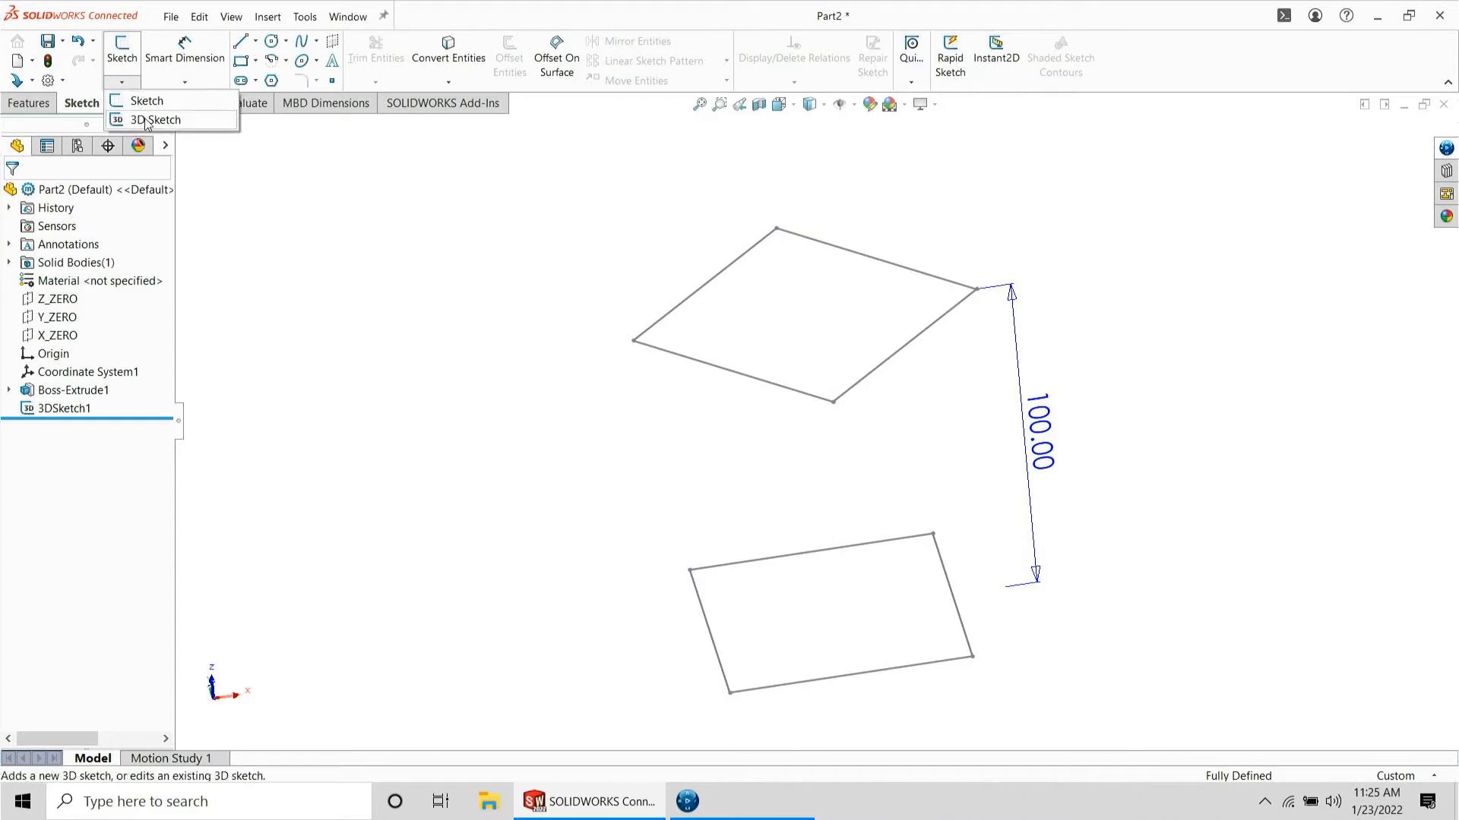
# - Start a second 3D sketch and convert one side of the upper square and one side of the lower square into it
pyautogui.click(145, 120)
pyautogui.click(735, 372)
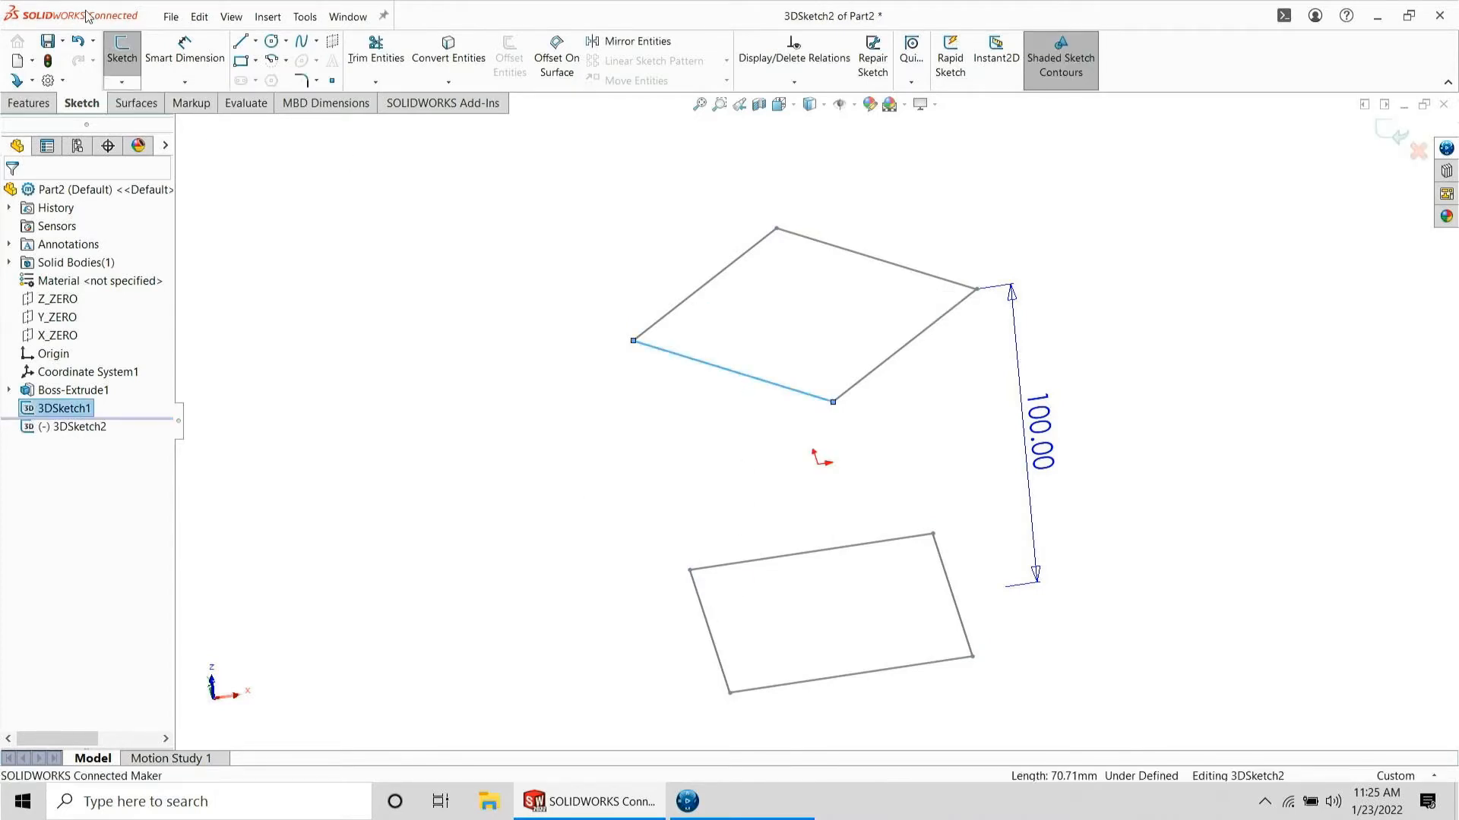
pyautogui.click(134, 81)
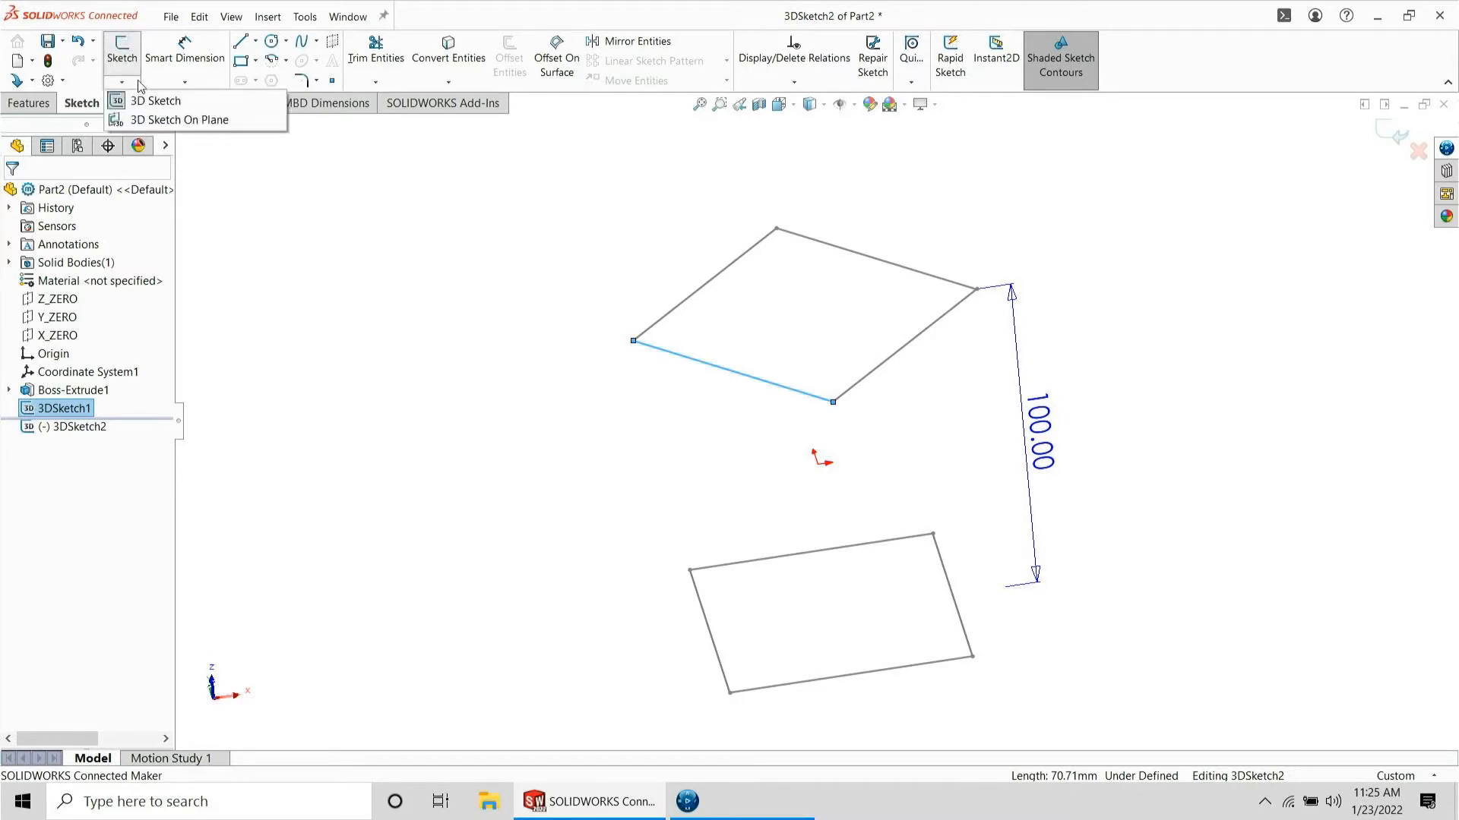
pyautogui.click(665, 613)
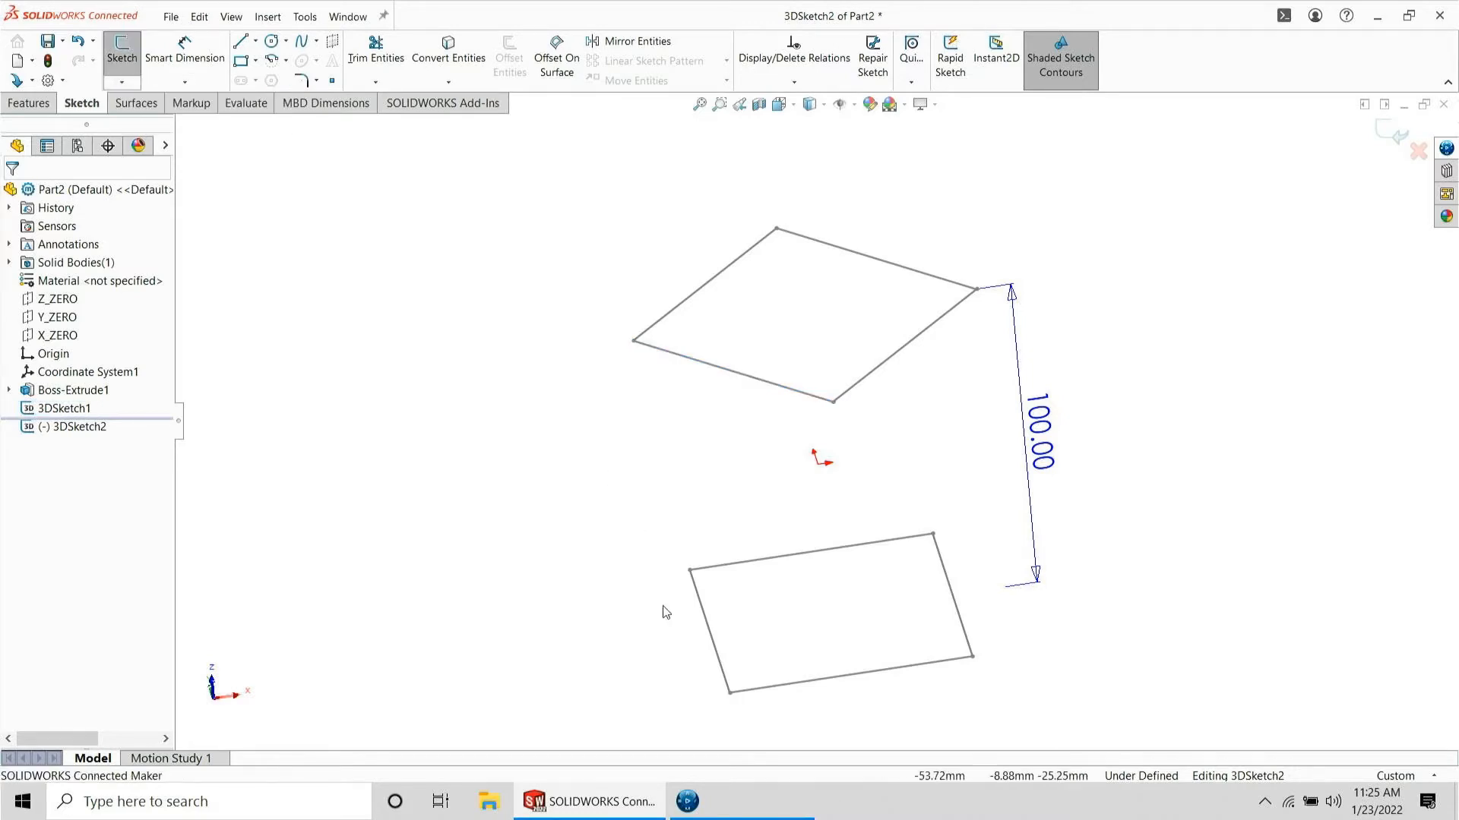
pyautogui.click(712, 647)
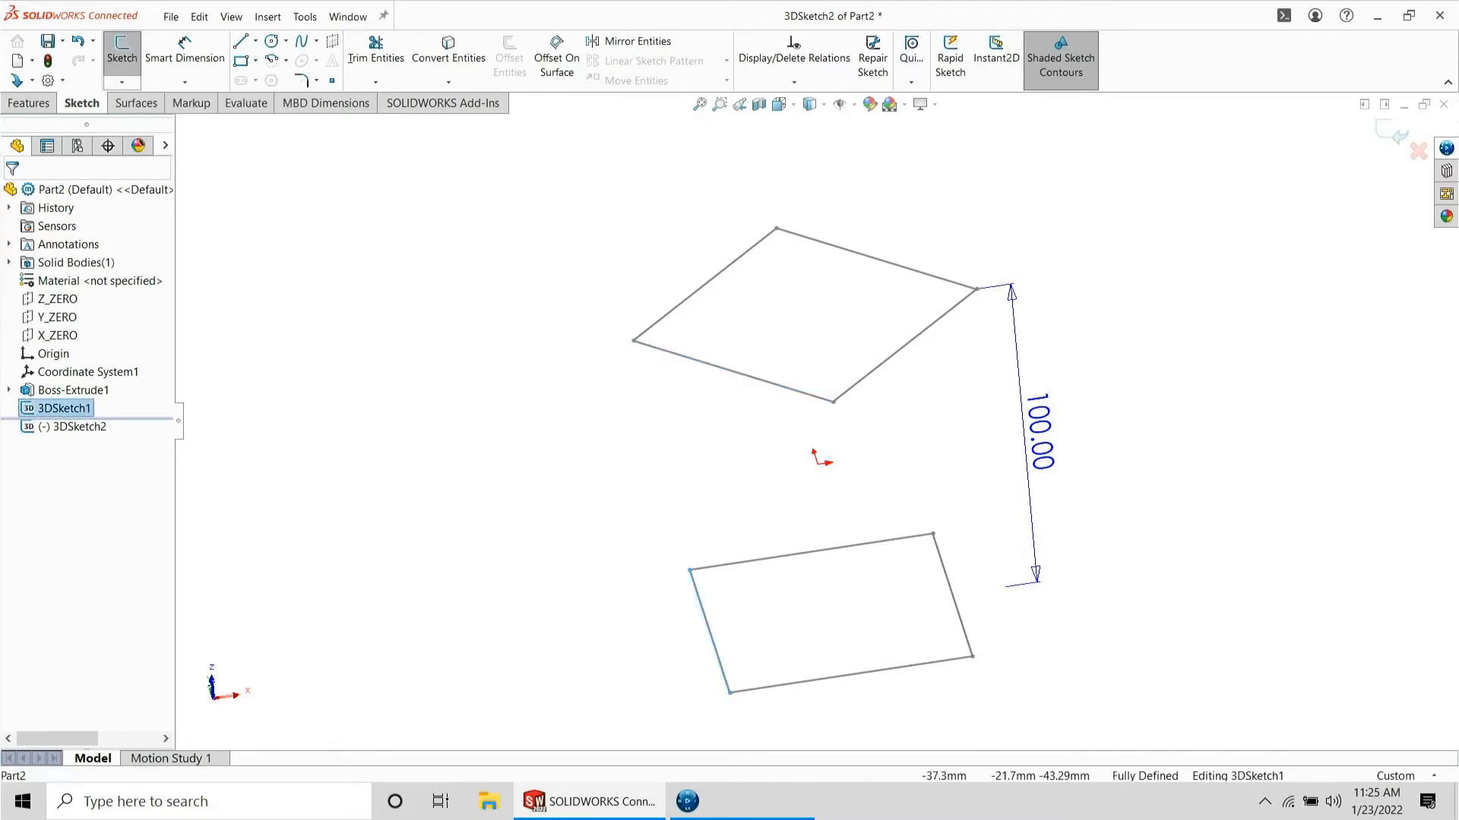
pyautogui.click(783, 392)
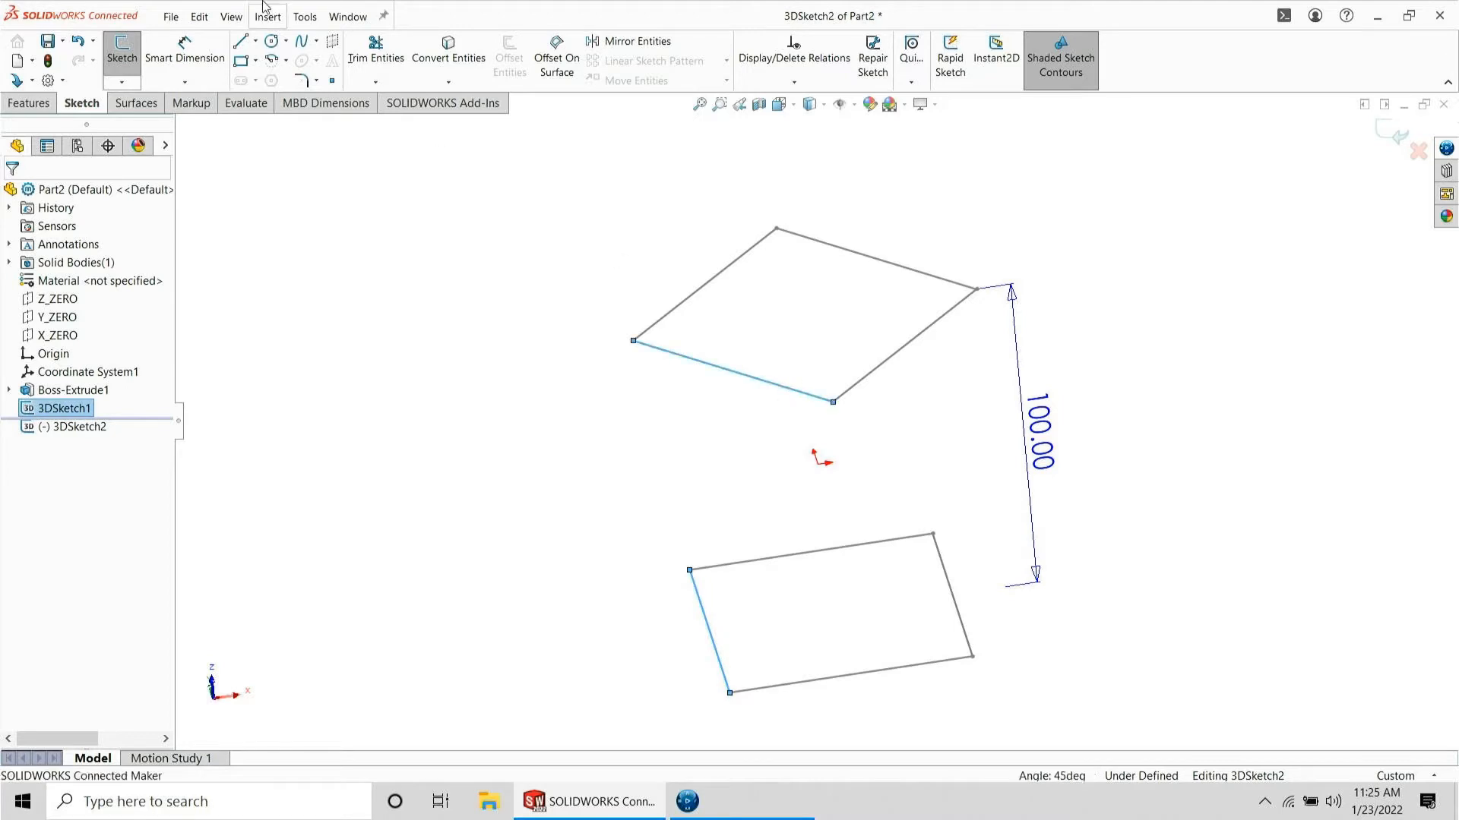
pyautogui.click(447, 50)
# - Draw two two-point splines joining the endpoints of the converted upper side to those of the converted lower side
pyautogui.click(304, 44)
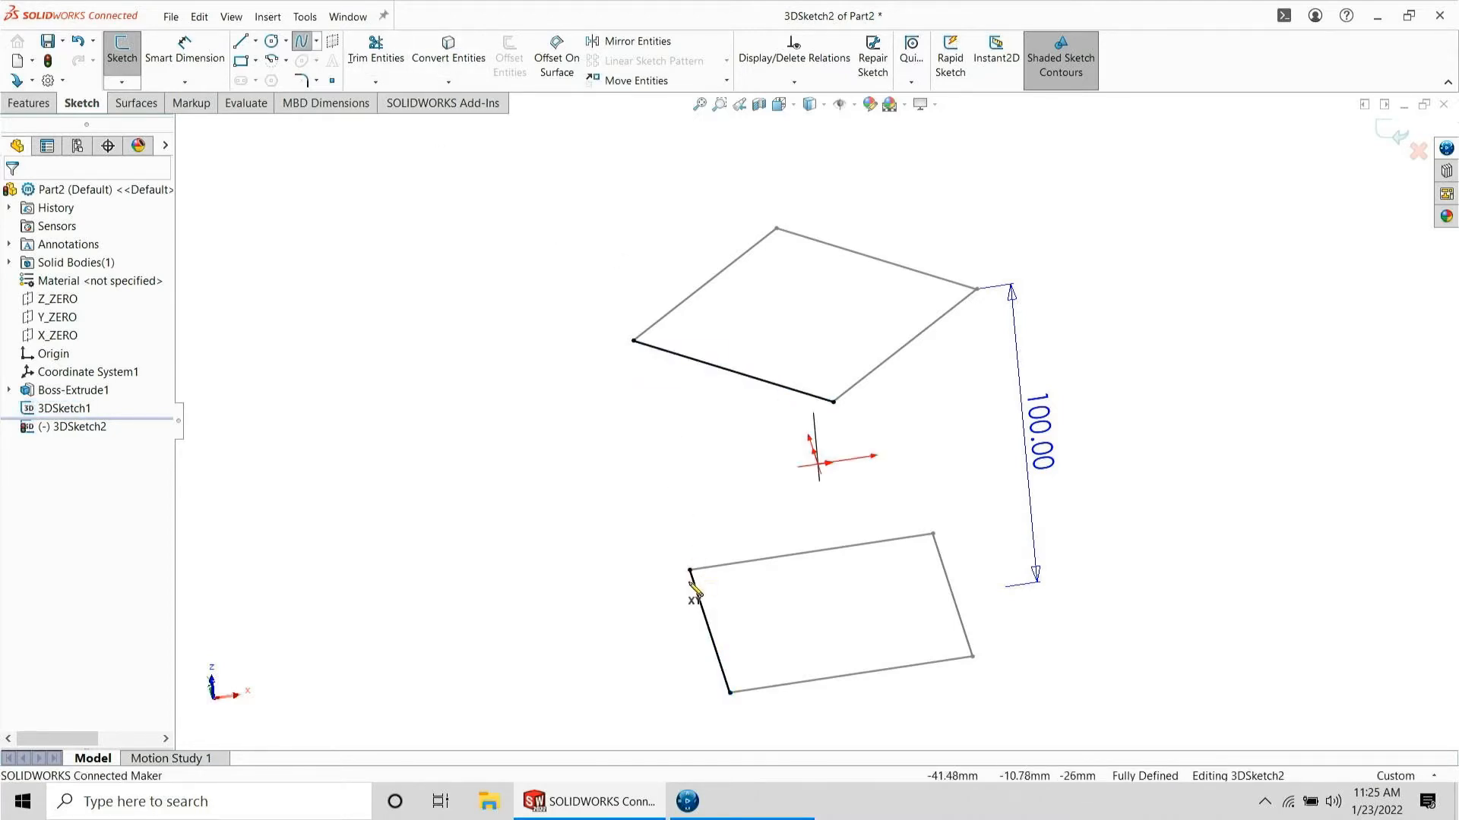
pyautogui.click(690, 571)
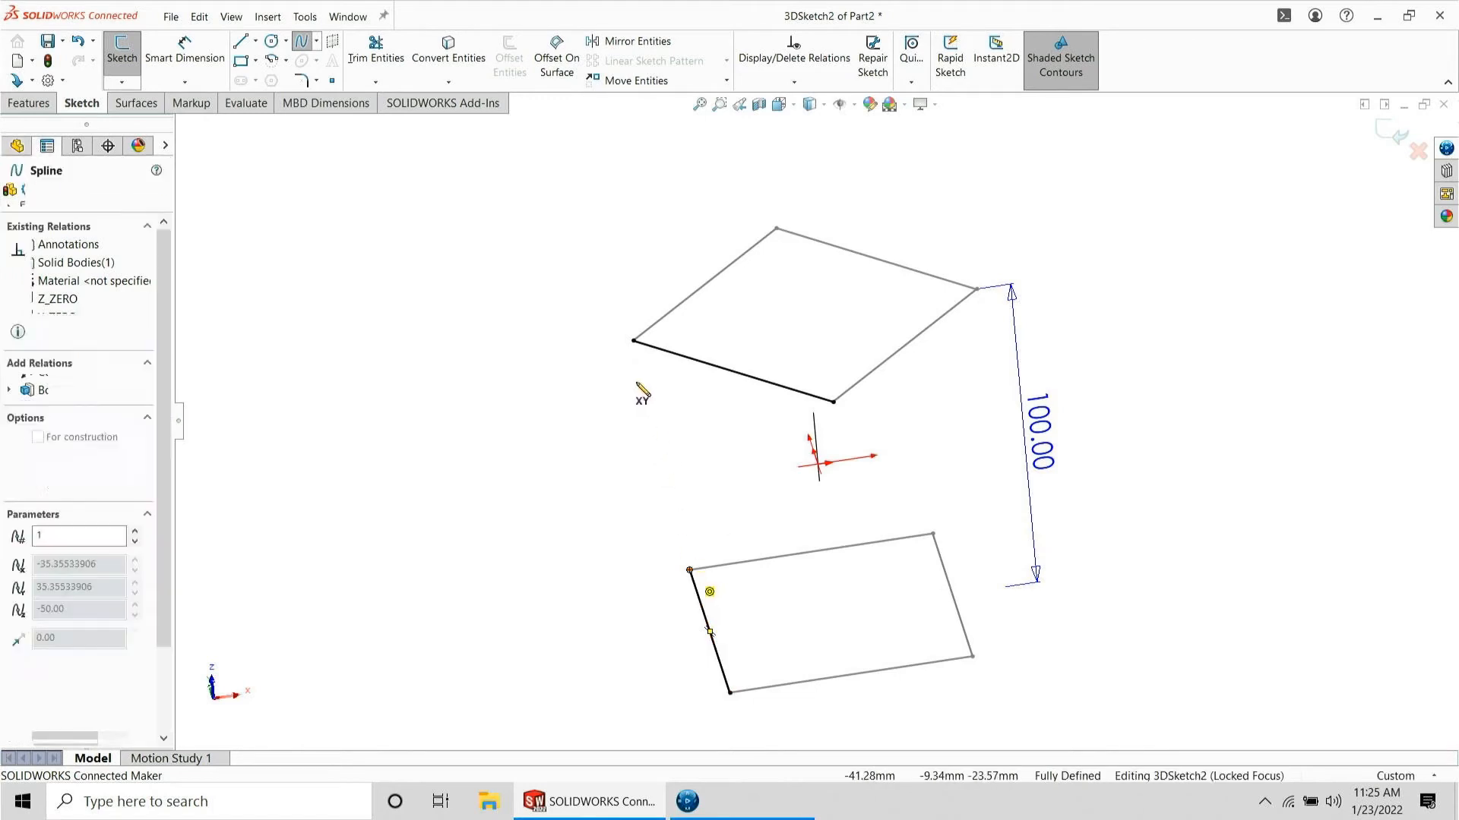
pyautogui.click(633, 342)
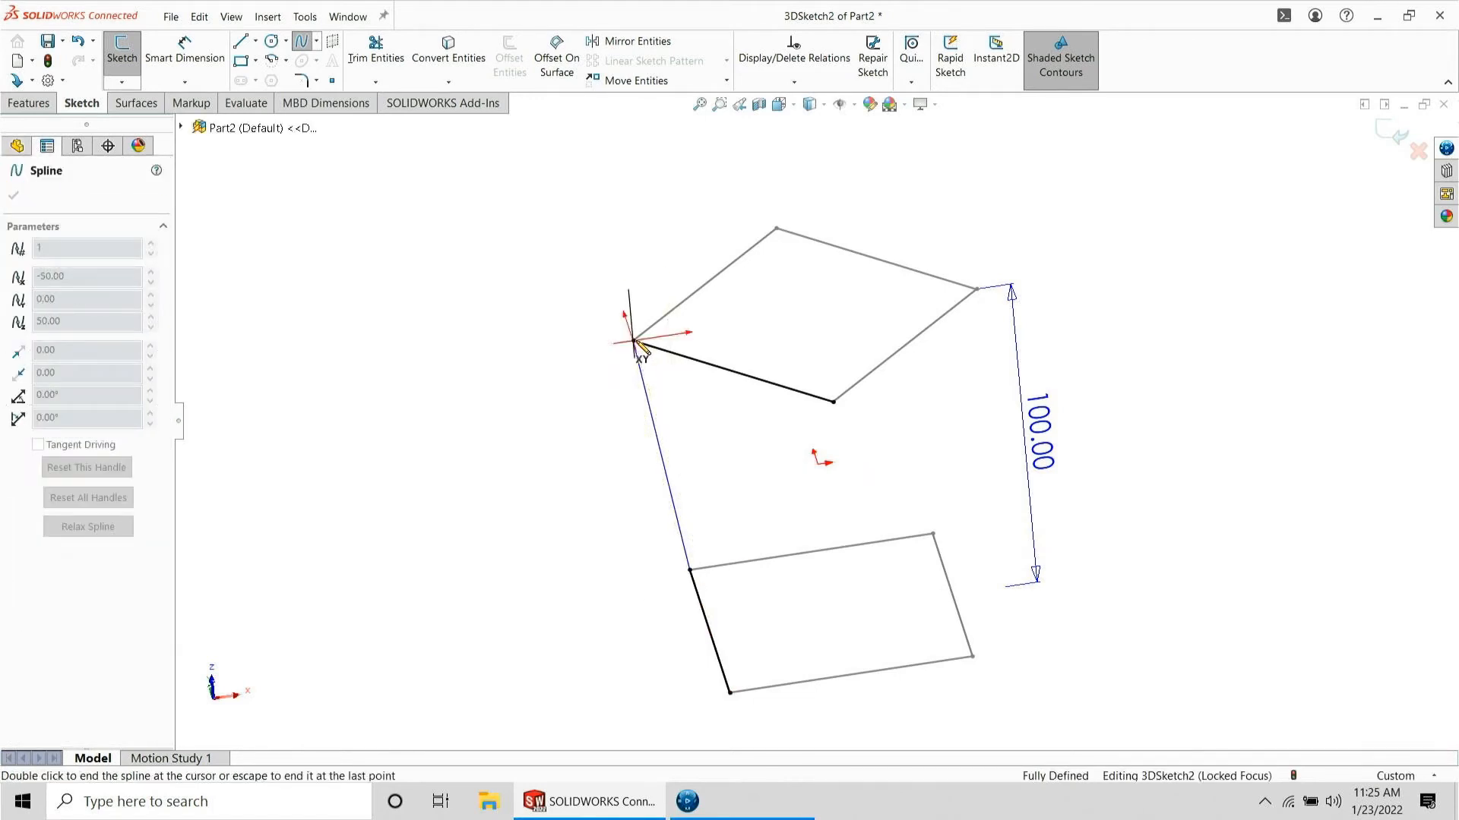
pyautogui.click(833, 403)
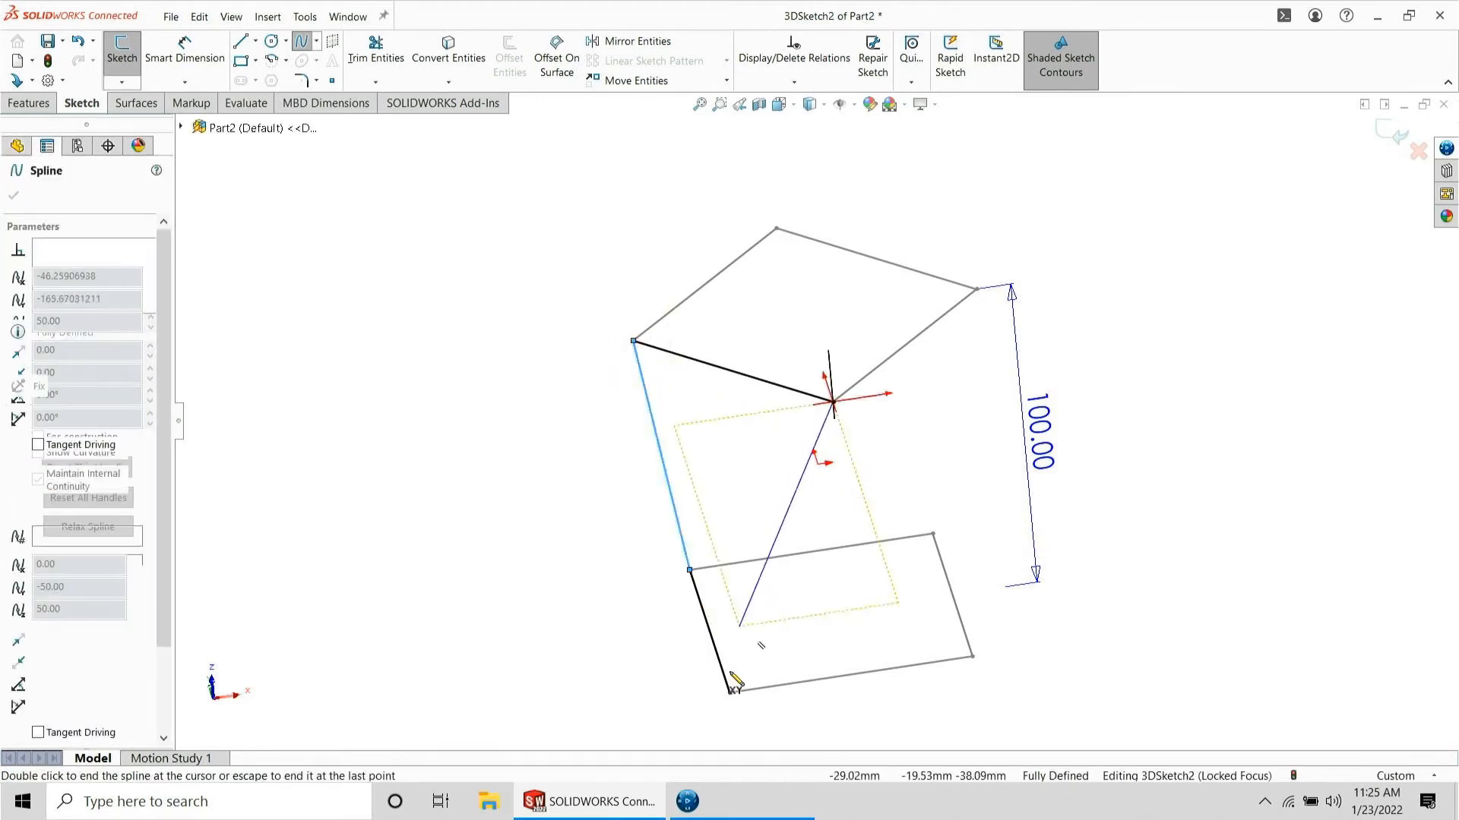
pyautogui.doubleClick(729, 693)
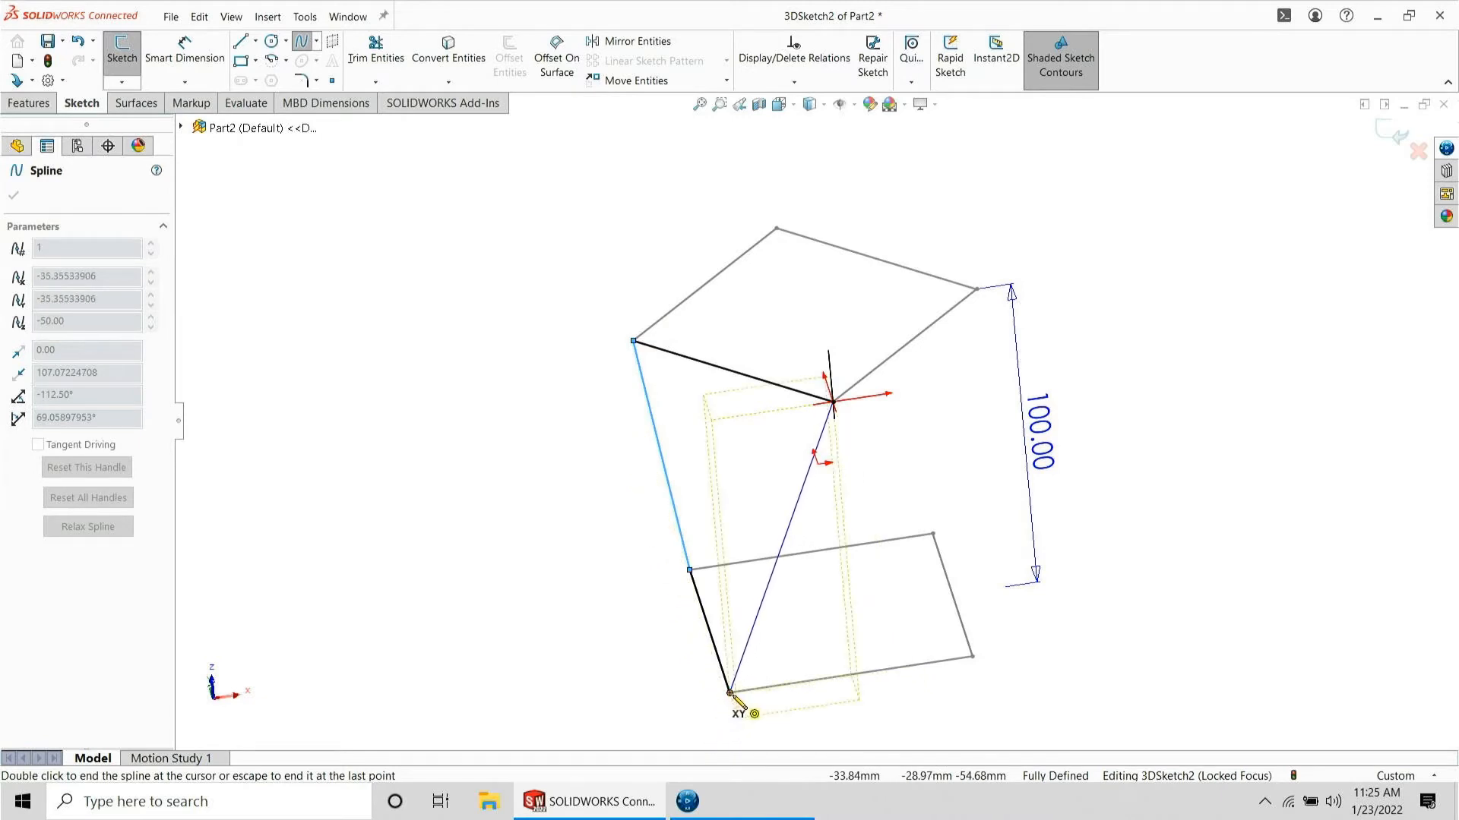
pyautogui.moveTo(733, 698)
pyautogui.mouseDown(button='middle')
pyautogui.moveTo(775, 605)
pyautogui.moveTo(781, 662)
pyautogui.moveTo(762, 640)
pyautogui.mouseUp(button='middle')
pyautogui.press('Escape')
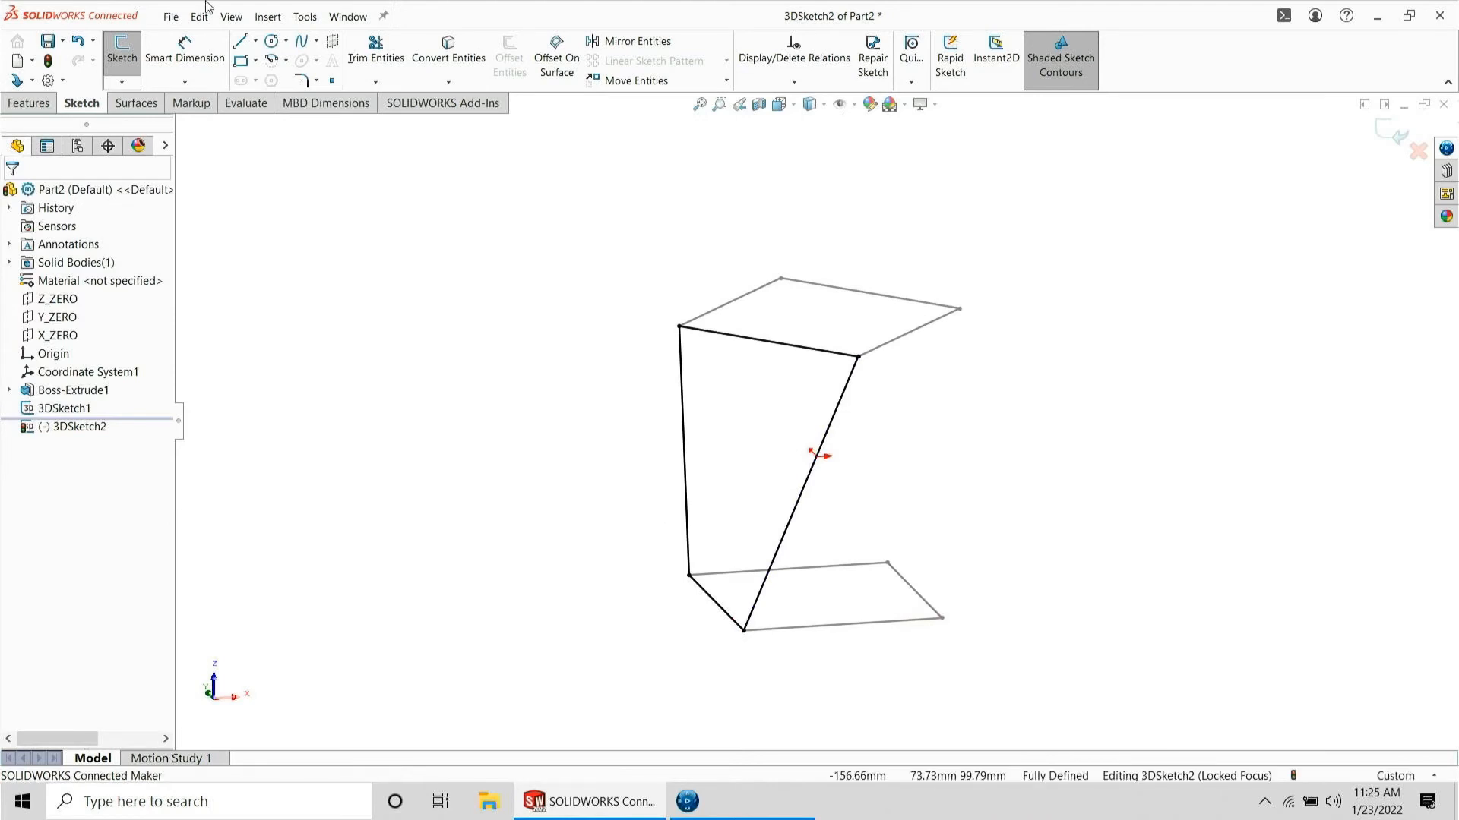
# - Draw a line upward from the slanted spline's upper endpoint and another downward from its lower endpoint
pyautogui.click(240, 41)
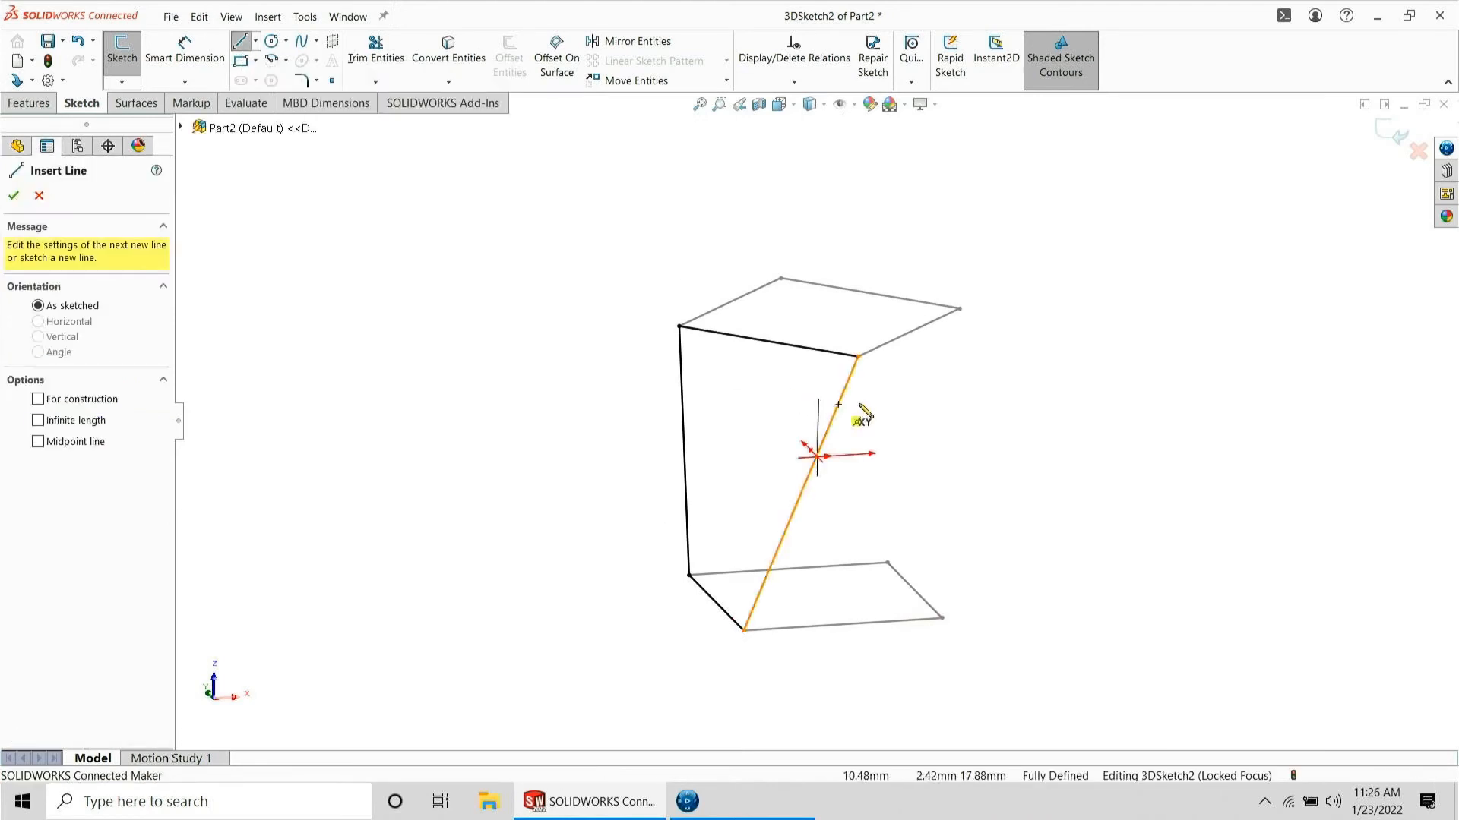
pyautogui.moveTo(858, 355)
pyautogui.mouseDown()
pyautogui.moveTo(866, 190)
pyautogui.moveTo(851, 178)
pyautogui.mouseUp()
pyautogui.moveTo(747, 629); pyautogui.dragTo(739, 736)
pyautogui.press('Escape')
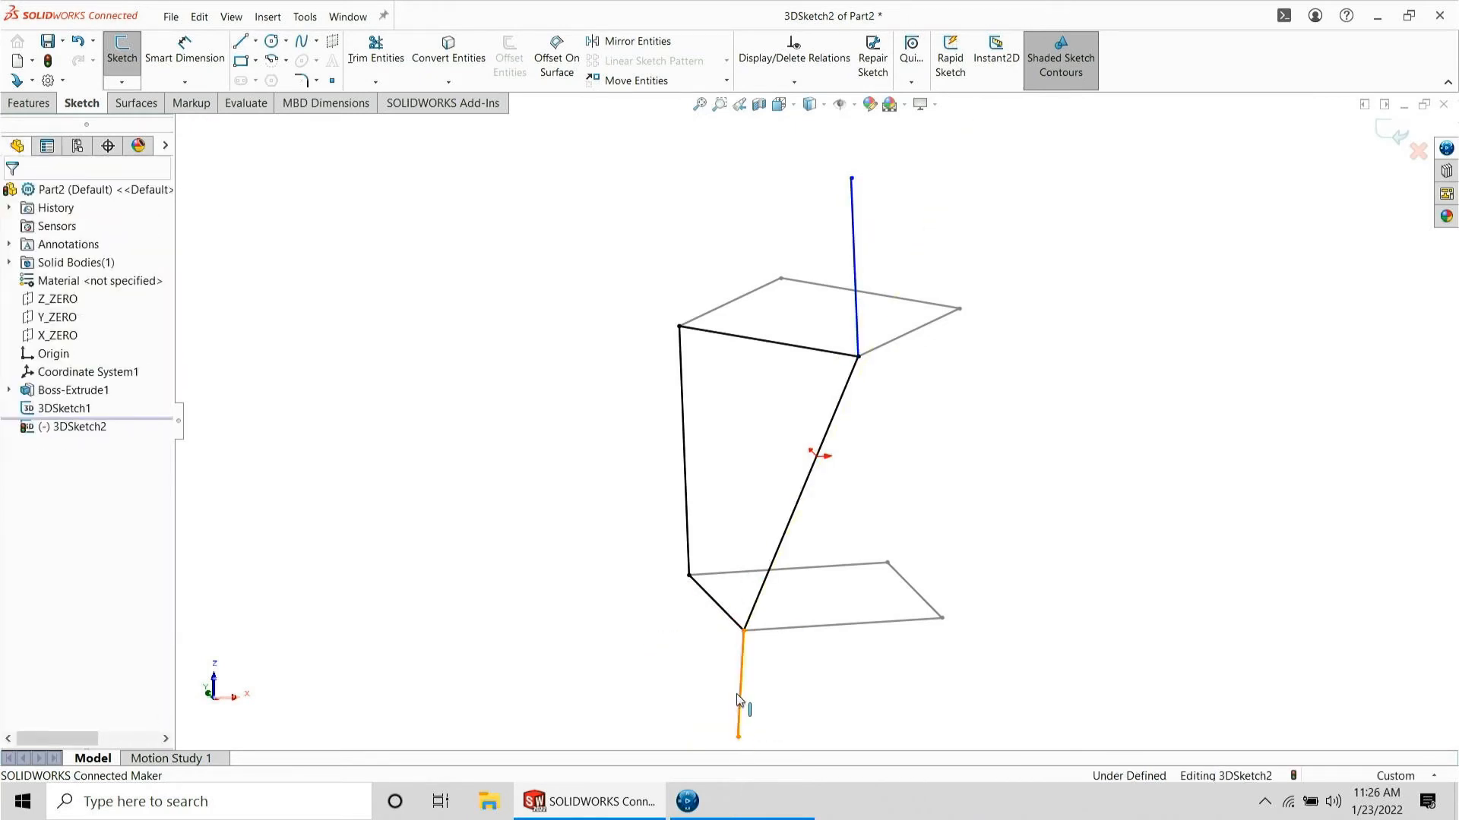
# - Make the lower guide line perpendicular to both sides of the lower square that meet at its corner
pyautogui.click(736, 694)
pyautogui.keyDown('ctrl'); pyautogui.click(774, 629); pyautogui.keyUp('ctrl')
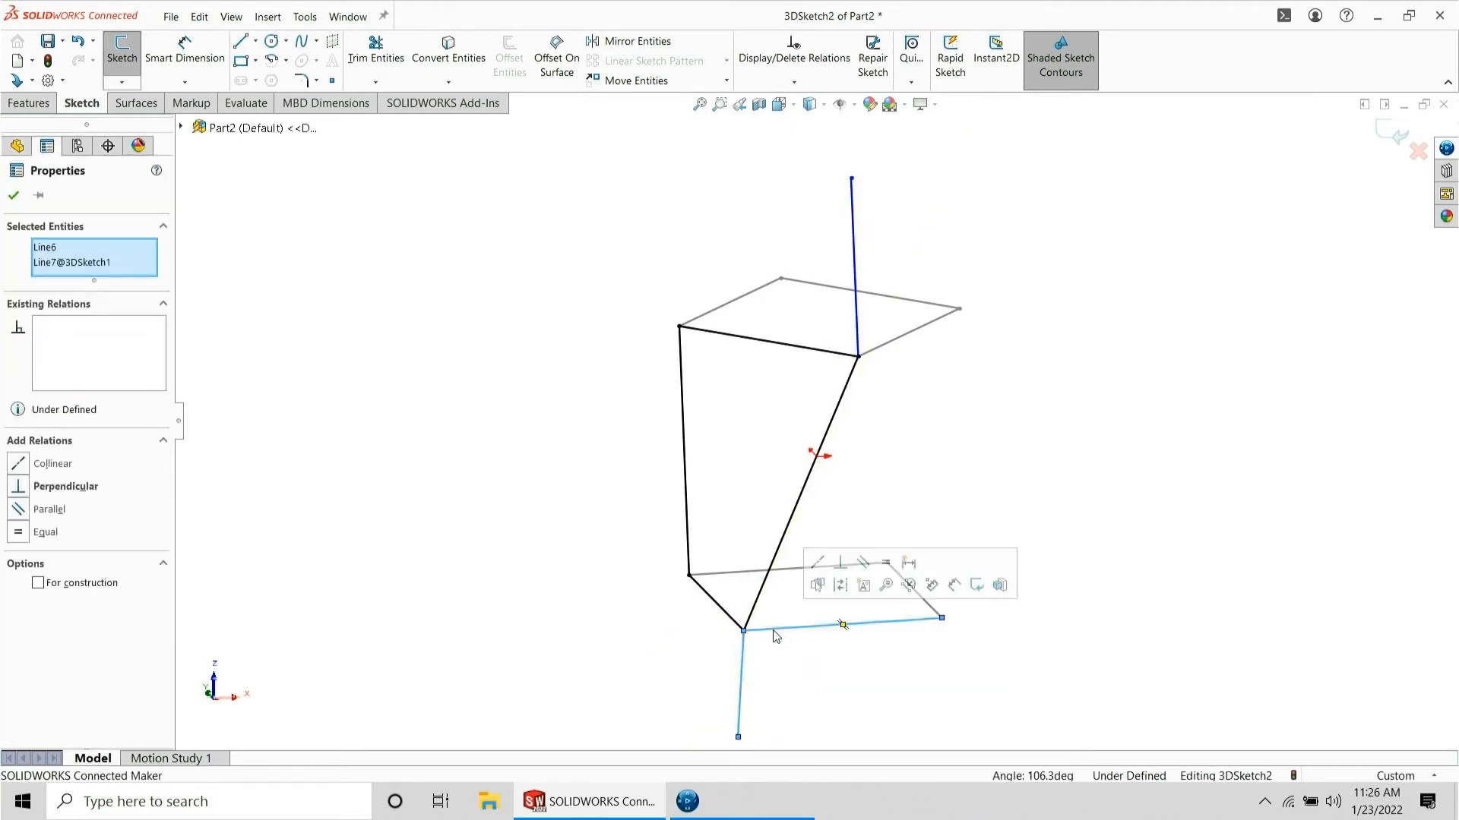
pyautogui.click(840, 563)
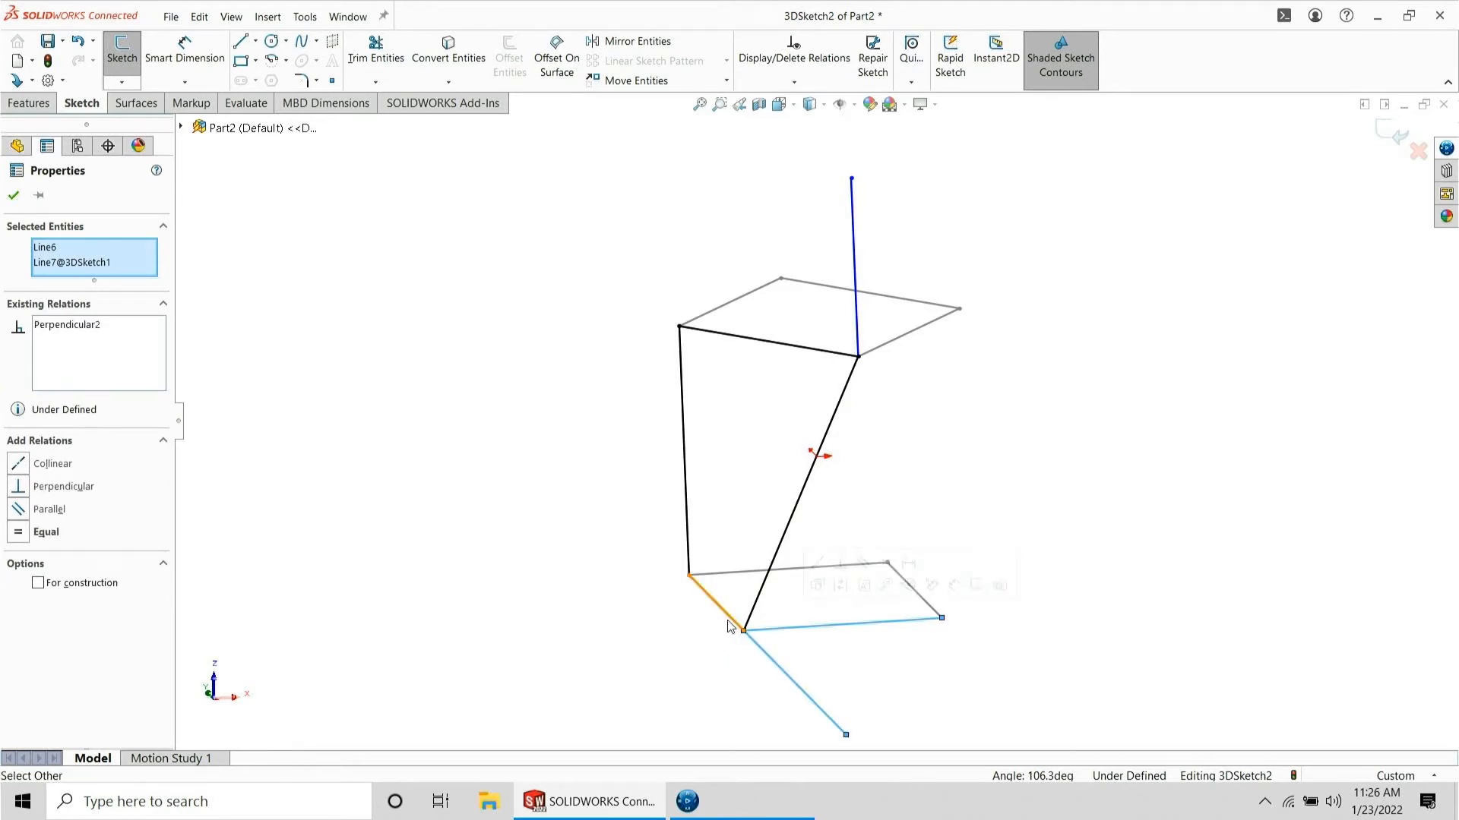
pyautogui.click(727, 624)
pyautogui.keyDown('ctrl'); pyautogui.click(773, 666); pyautogui.keyUp('ctrl')
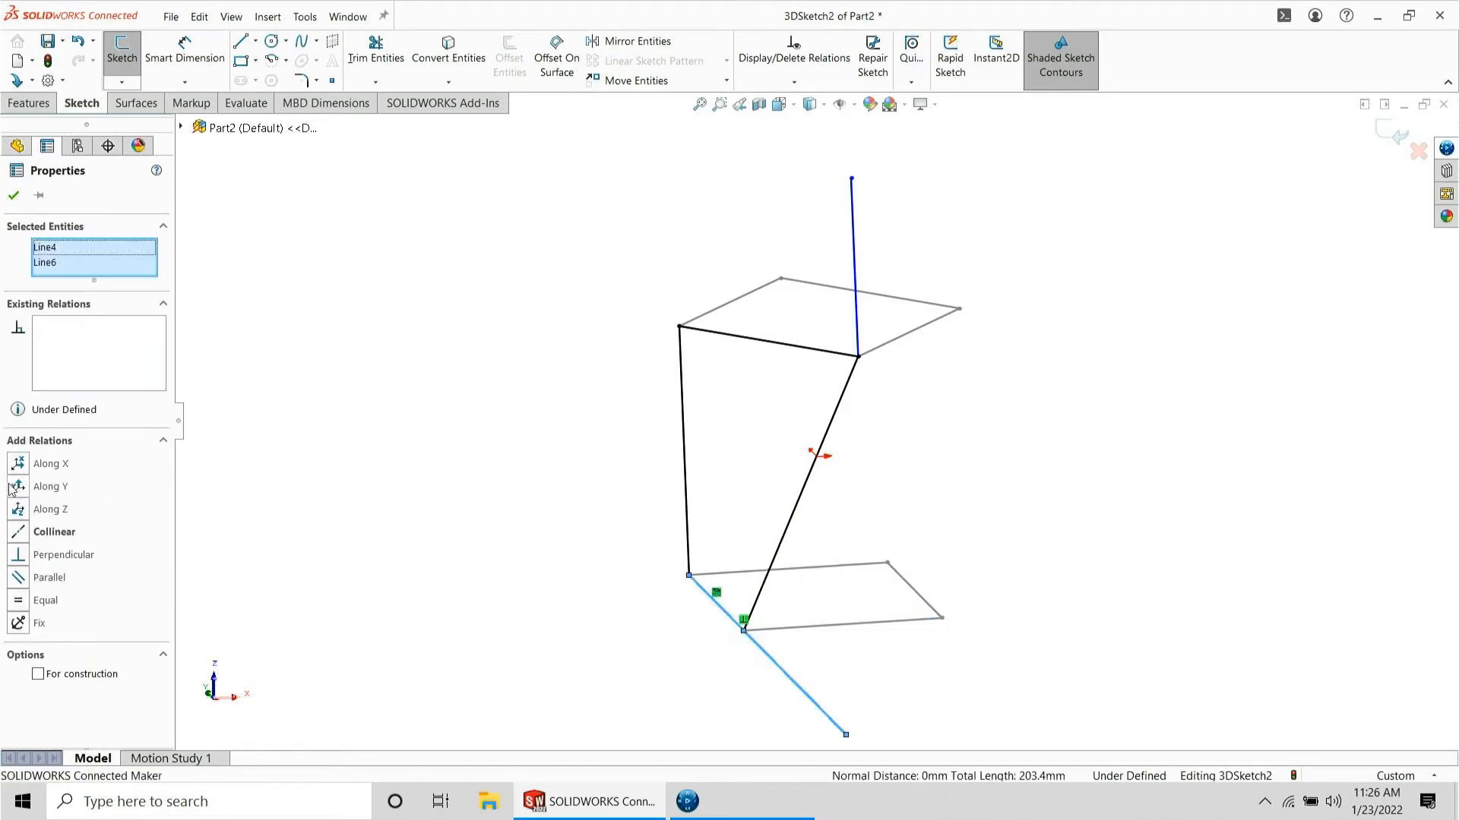
pyautogui.click(25, 557)
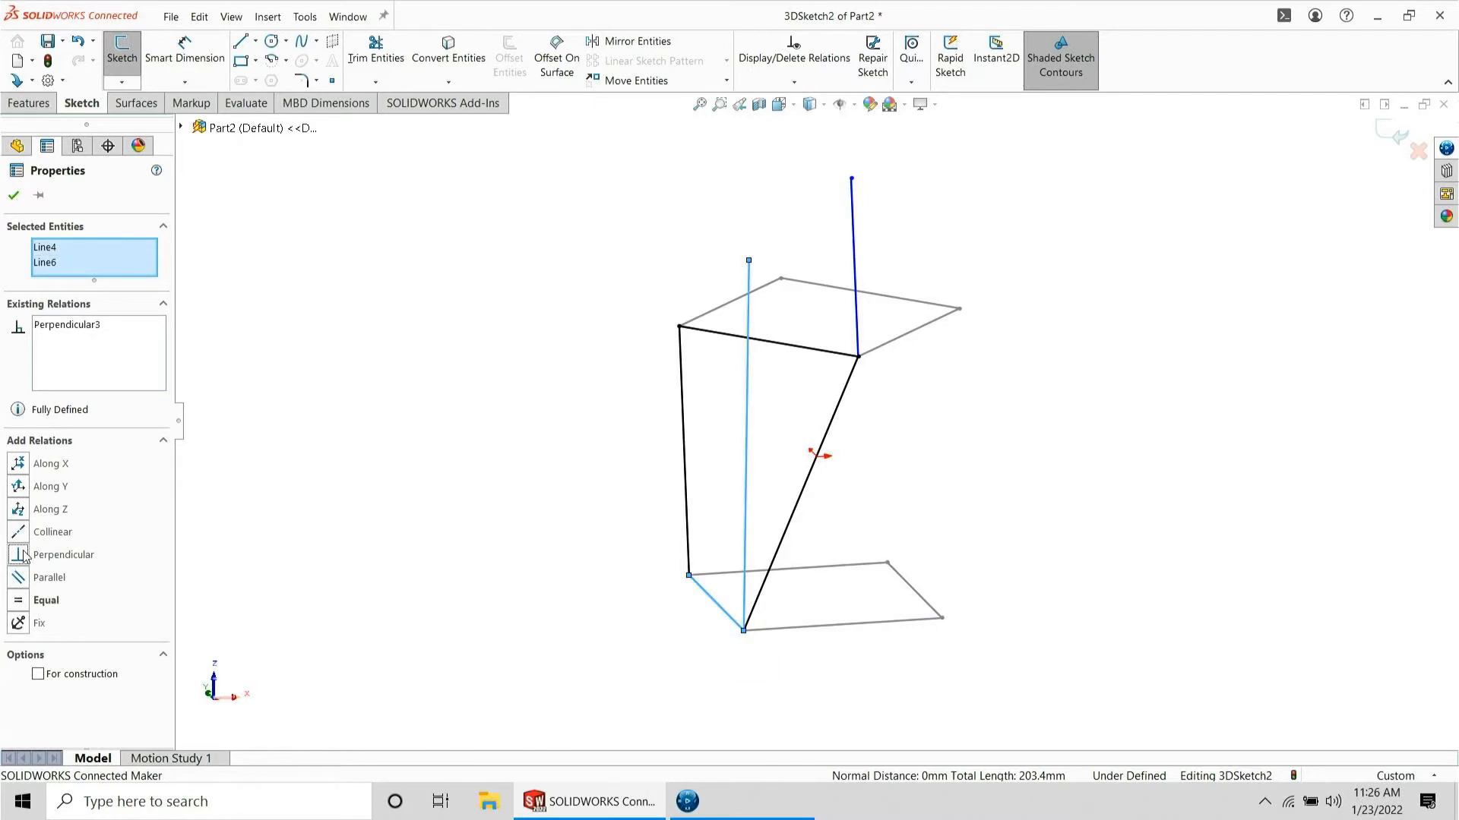
# - Make the slanted spline tangent to the lower guide line
pyautogui.click(791, 521)
pyautogui.keyDown('ctrl'); pyautogui.click(746, 510); pyautogui.keyUp('ctrl')
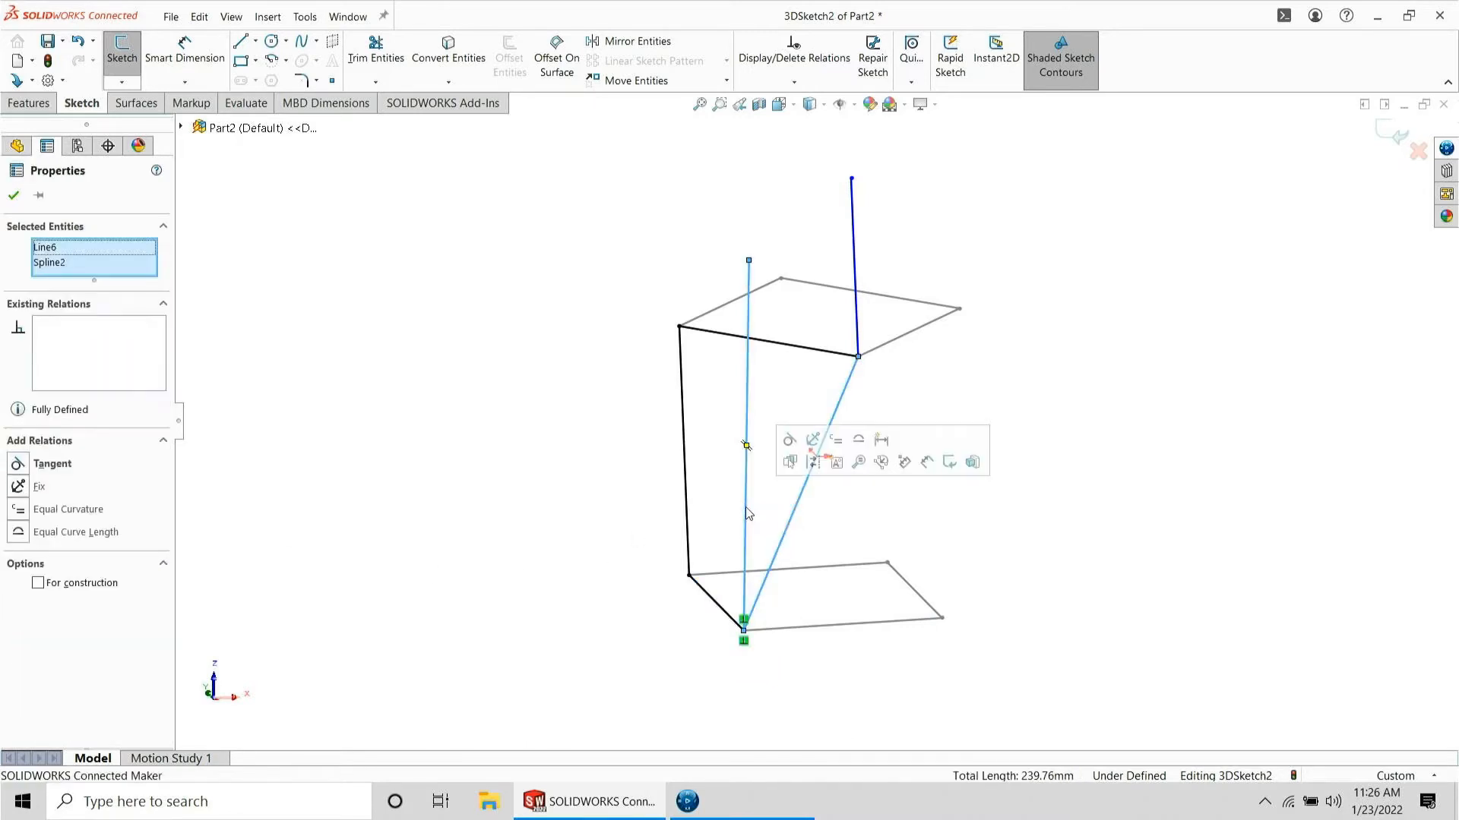
pyautogui.click(790, 440)
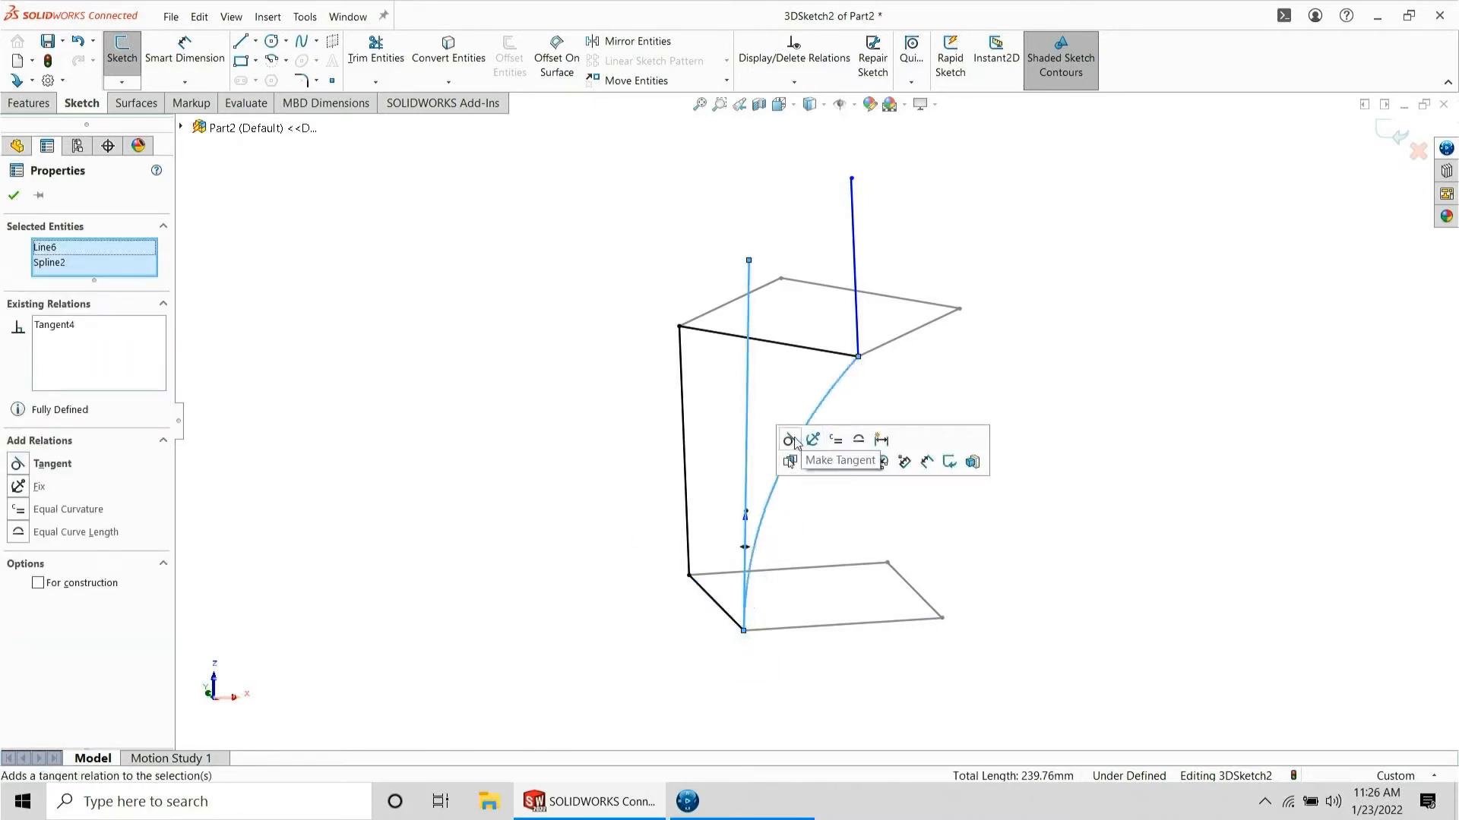
pyautogui.press('Escape')
# - Make the upper guide line perpendicular to both sides of the upper square that meet at its corner
pyautogui.click(857, 334)
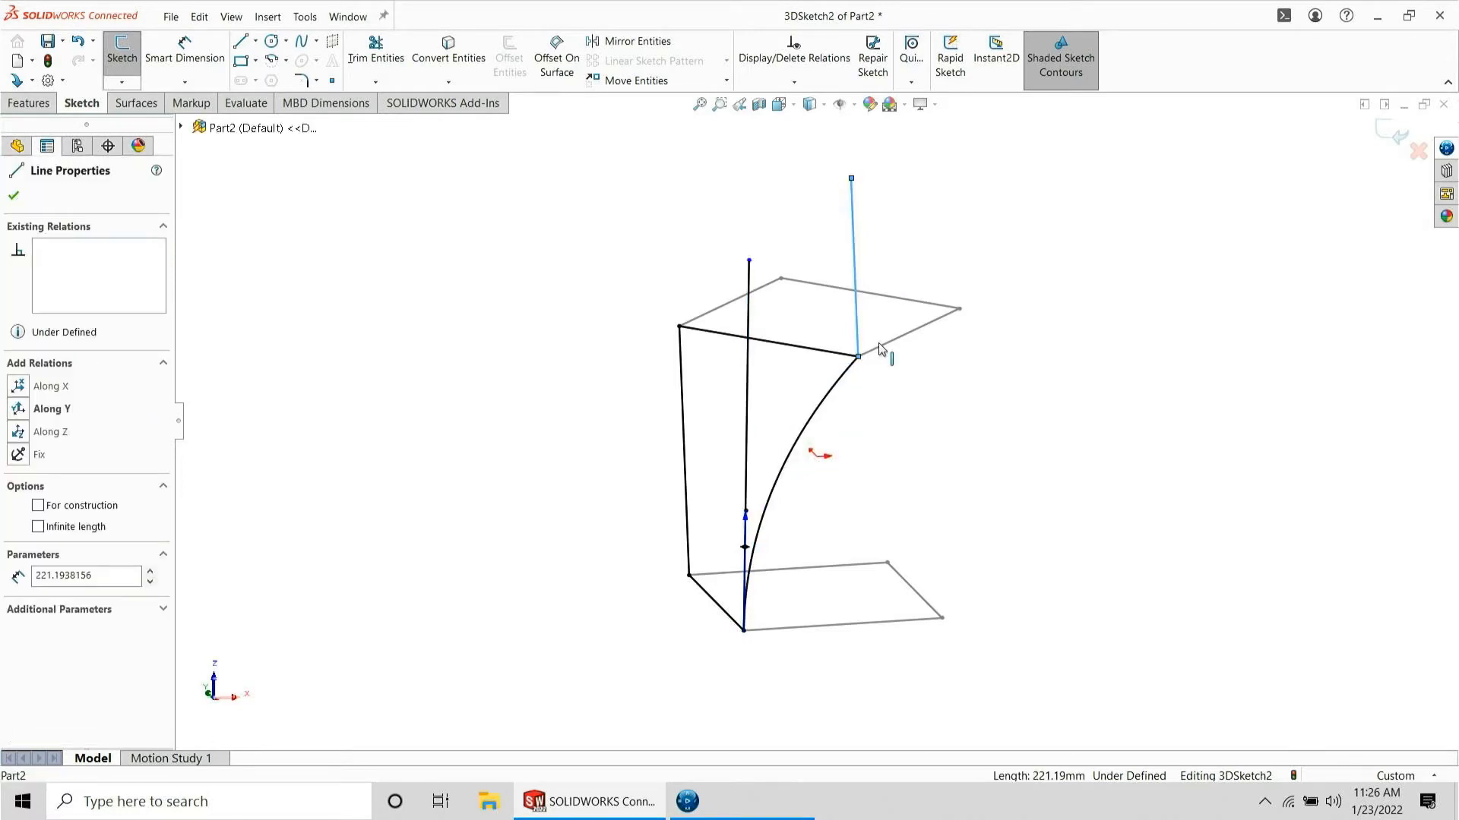
pyautogui.keyDown('ctrl'); pyautogui.click(879, 348); pyautogui.keyUp('ctrl')
pyautogui.click(945, 276)
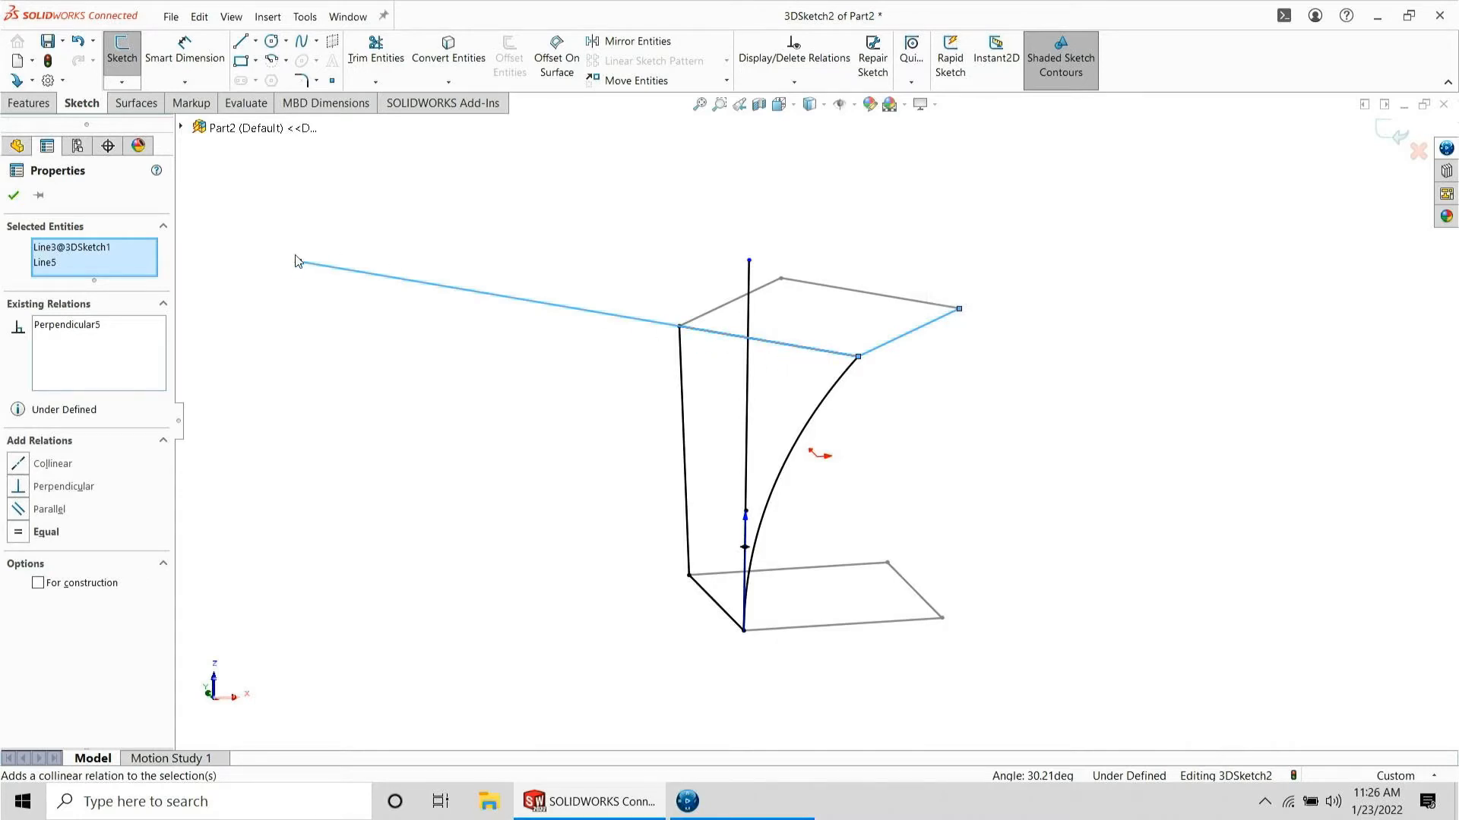
pyautogui.moveTo(296, 266); pyautogui.dragTo(660, 179)
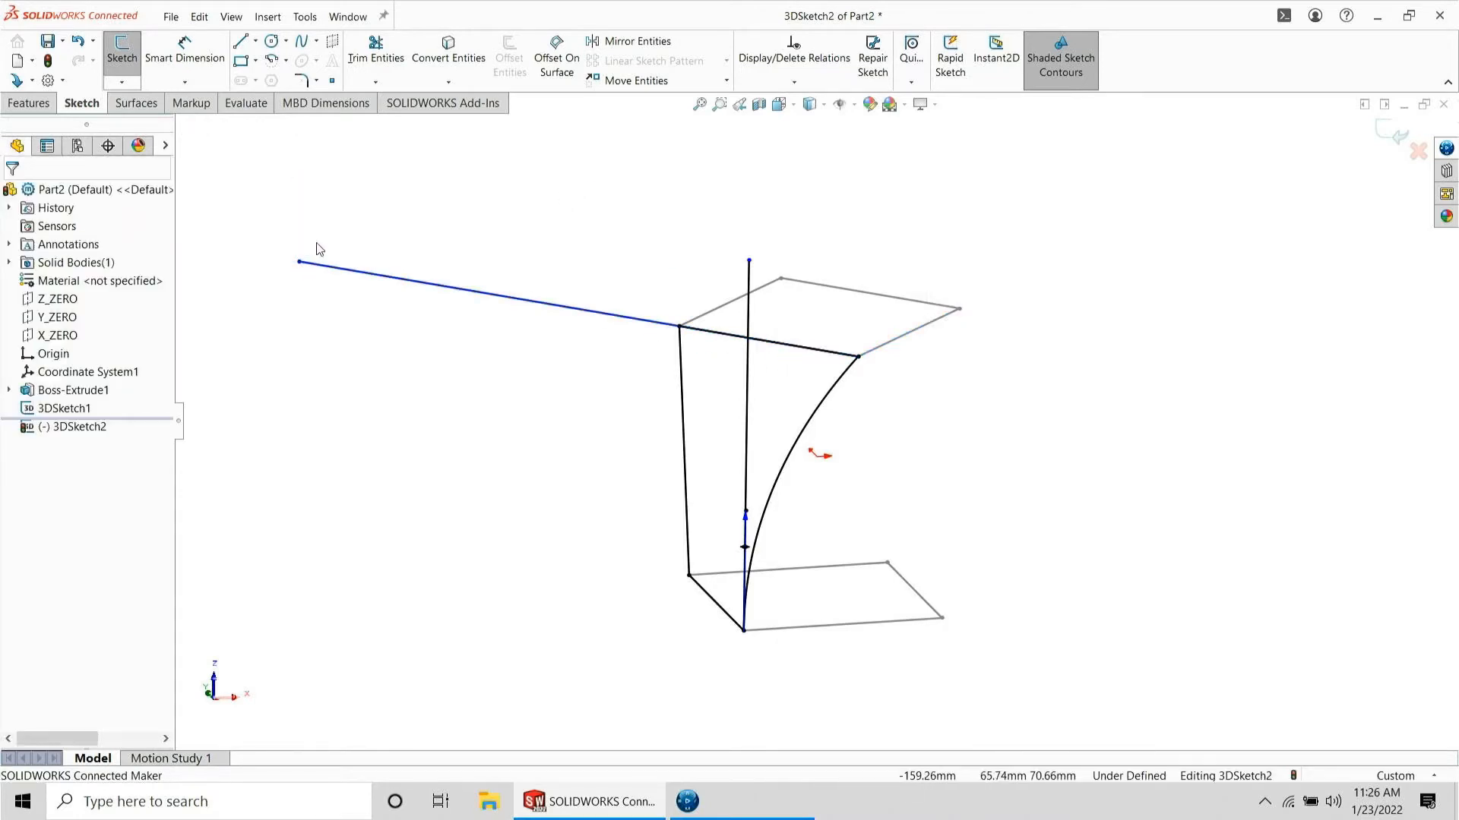
pyautogui.moveTo(299, 264); pyautogui.dragTo(562, 202)
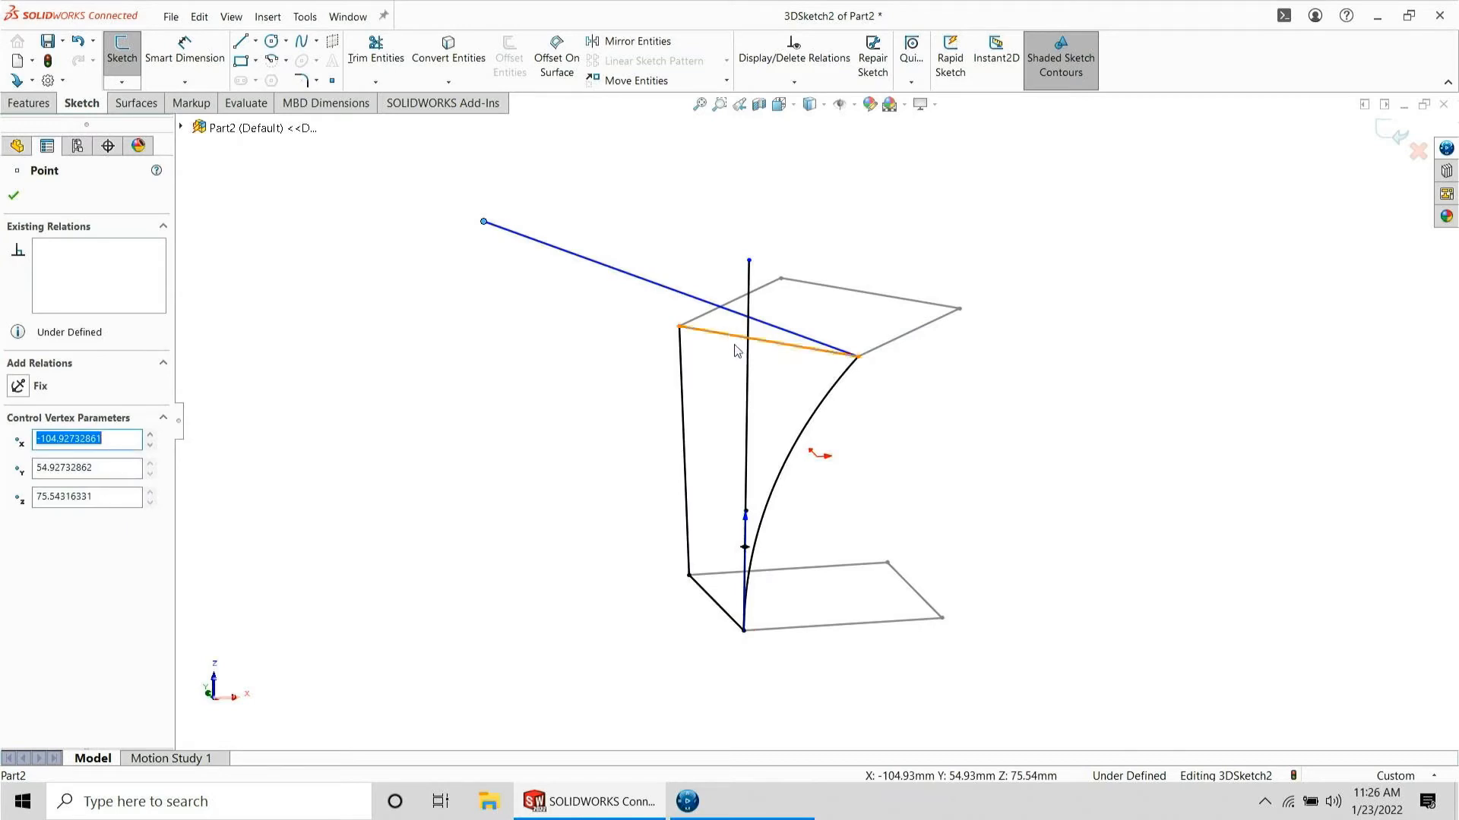
pyautogui.click(742, 337)
pyautogui.keyDown('ctrl'); pyautogui.click(706, 301); pyautogui.keyUp('ctrl')
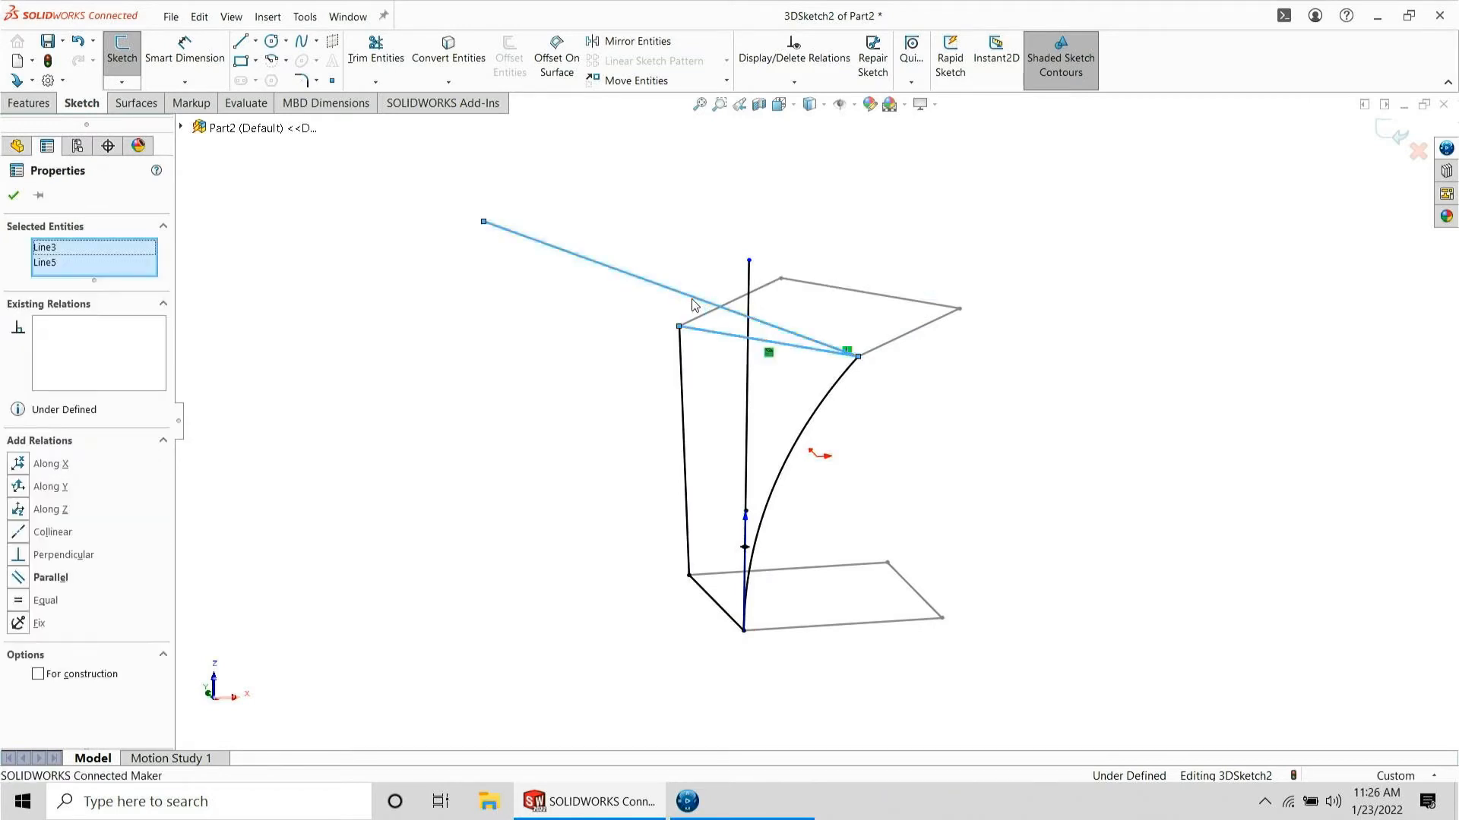
pyautogui.click(831, 228)
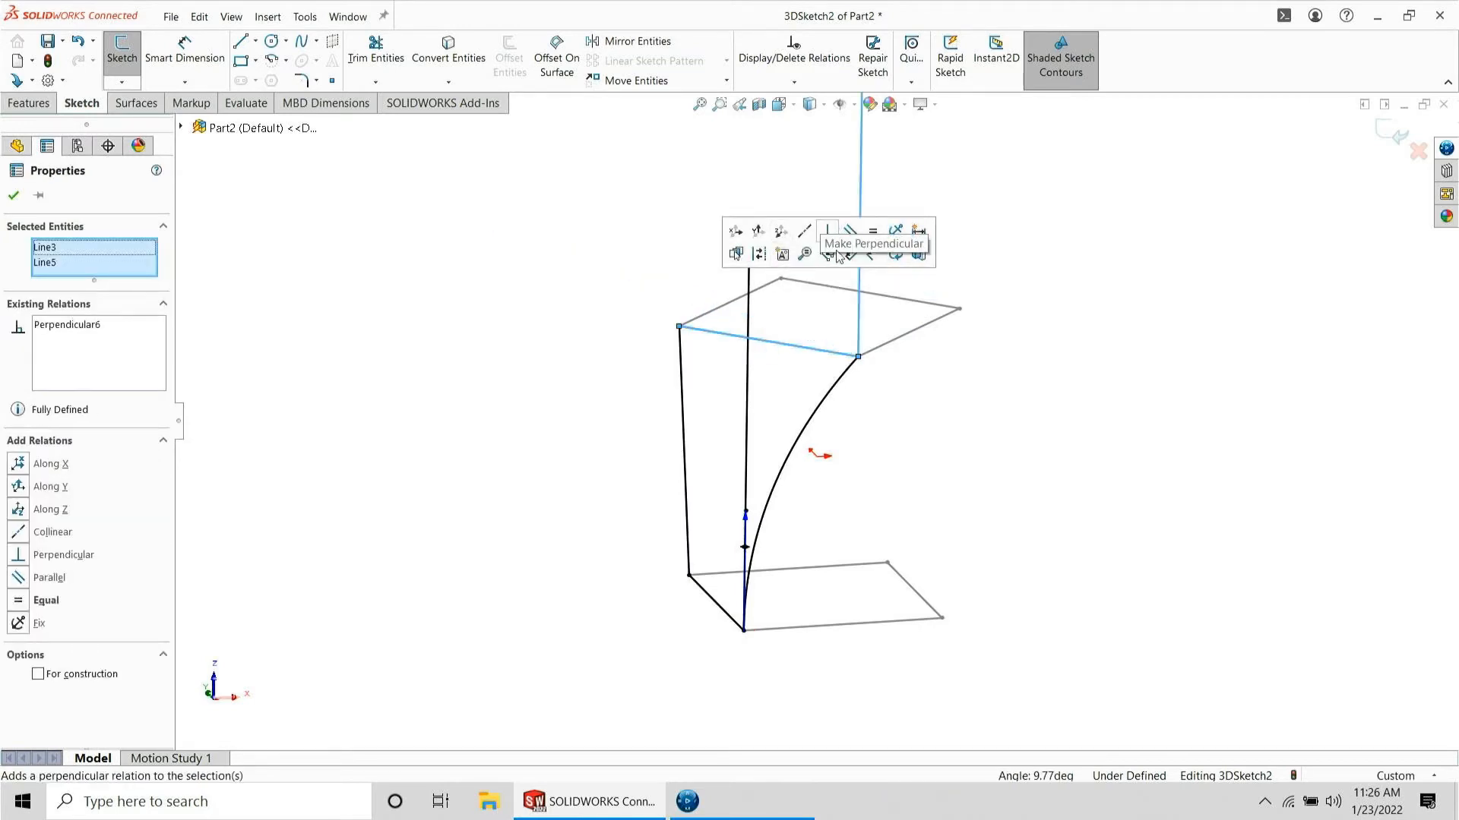
# - Make the same spline tangent to the upper guide line
pyautogui.click(839, 397)
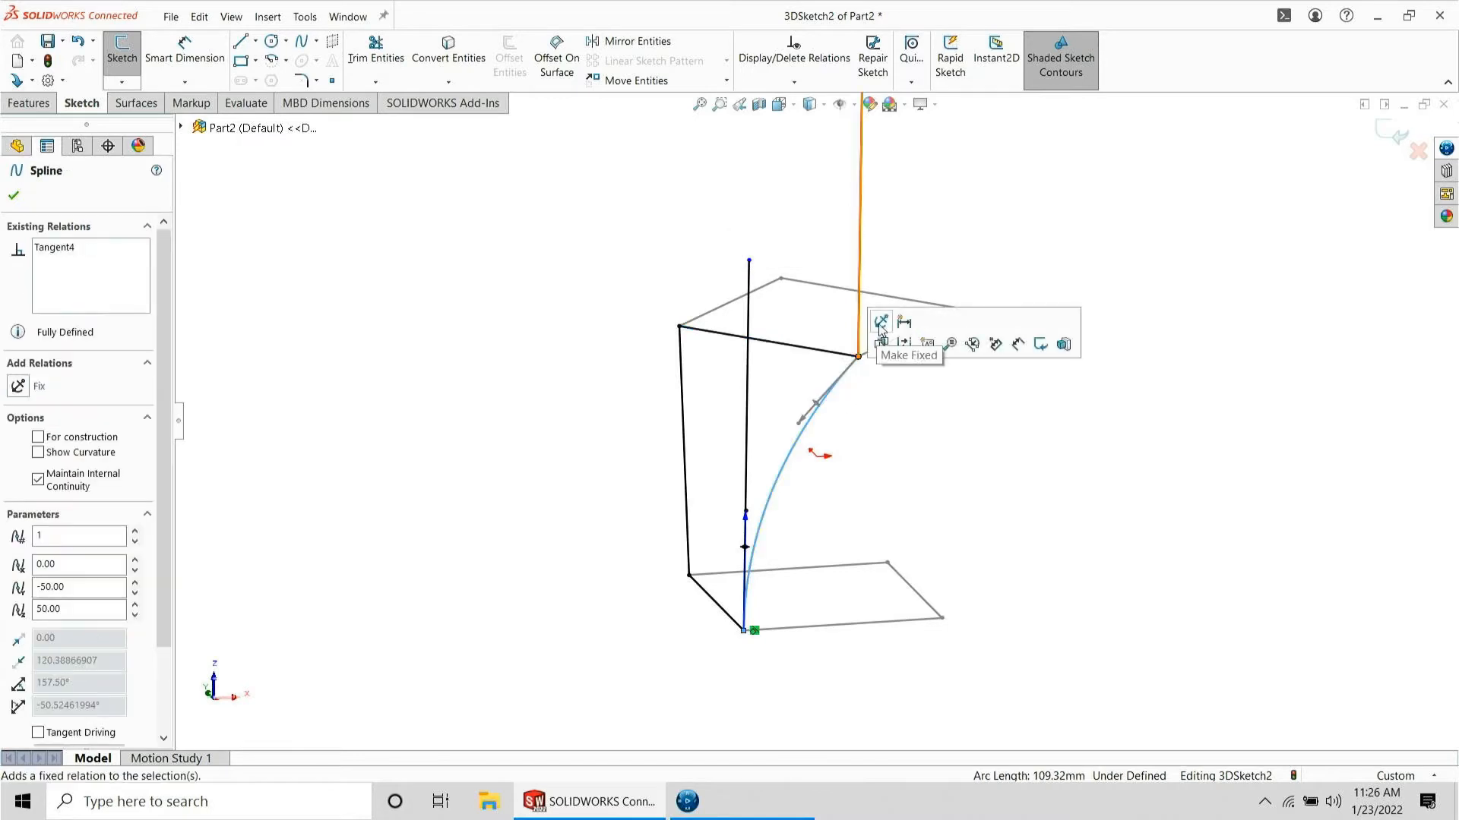
pyautogui.keyDown('ctrl'); pyautogui.click(858, 325); pyautogui.keyUp('ctrl')
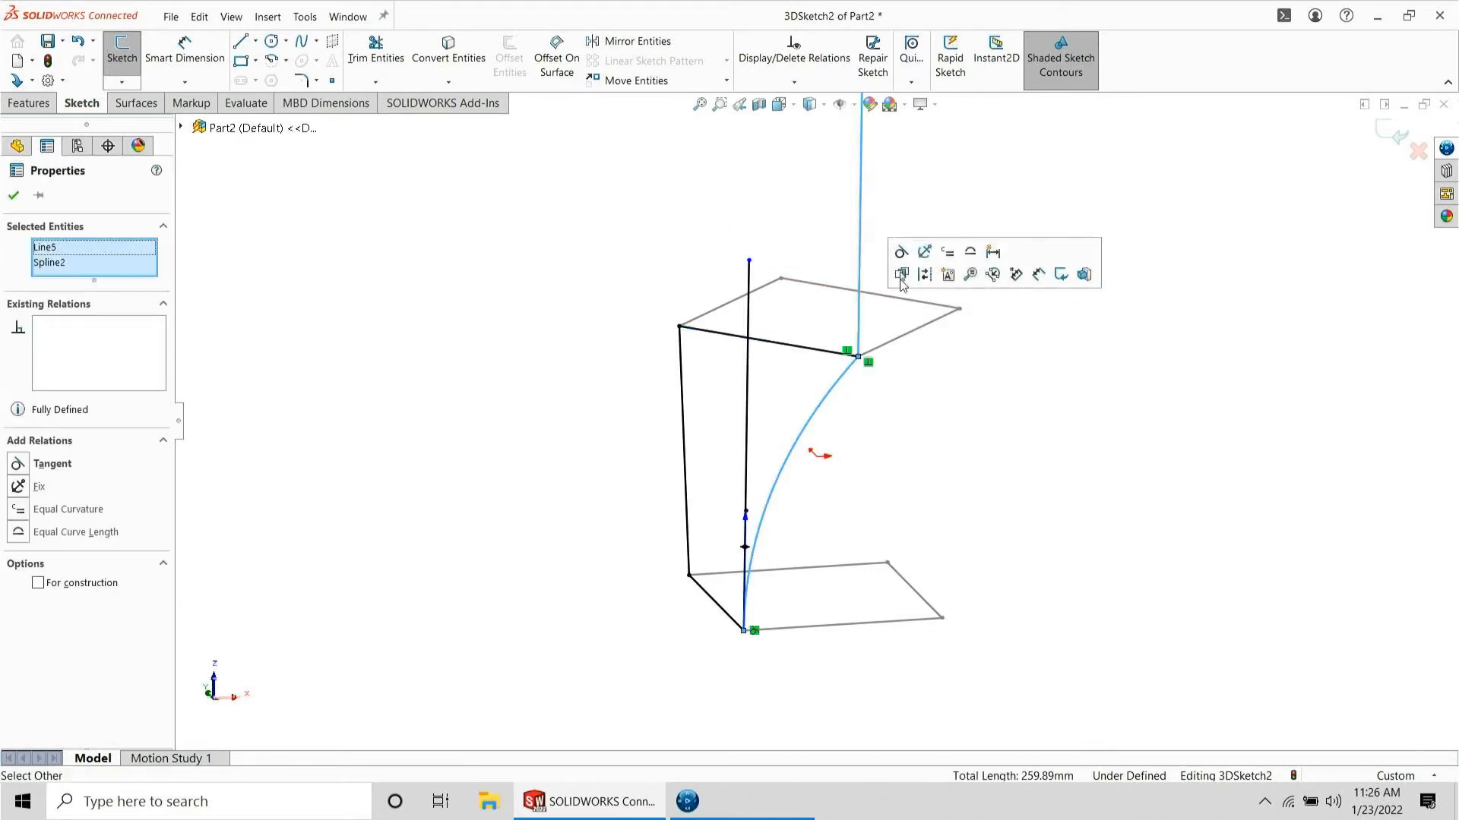
pyautogui.click(908, 255)
pyautogui.click(562, 290)
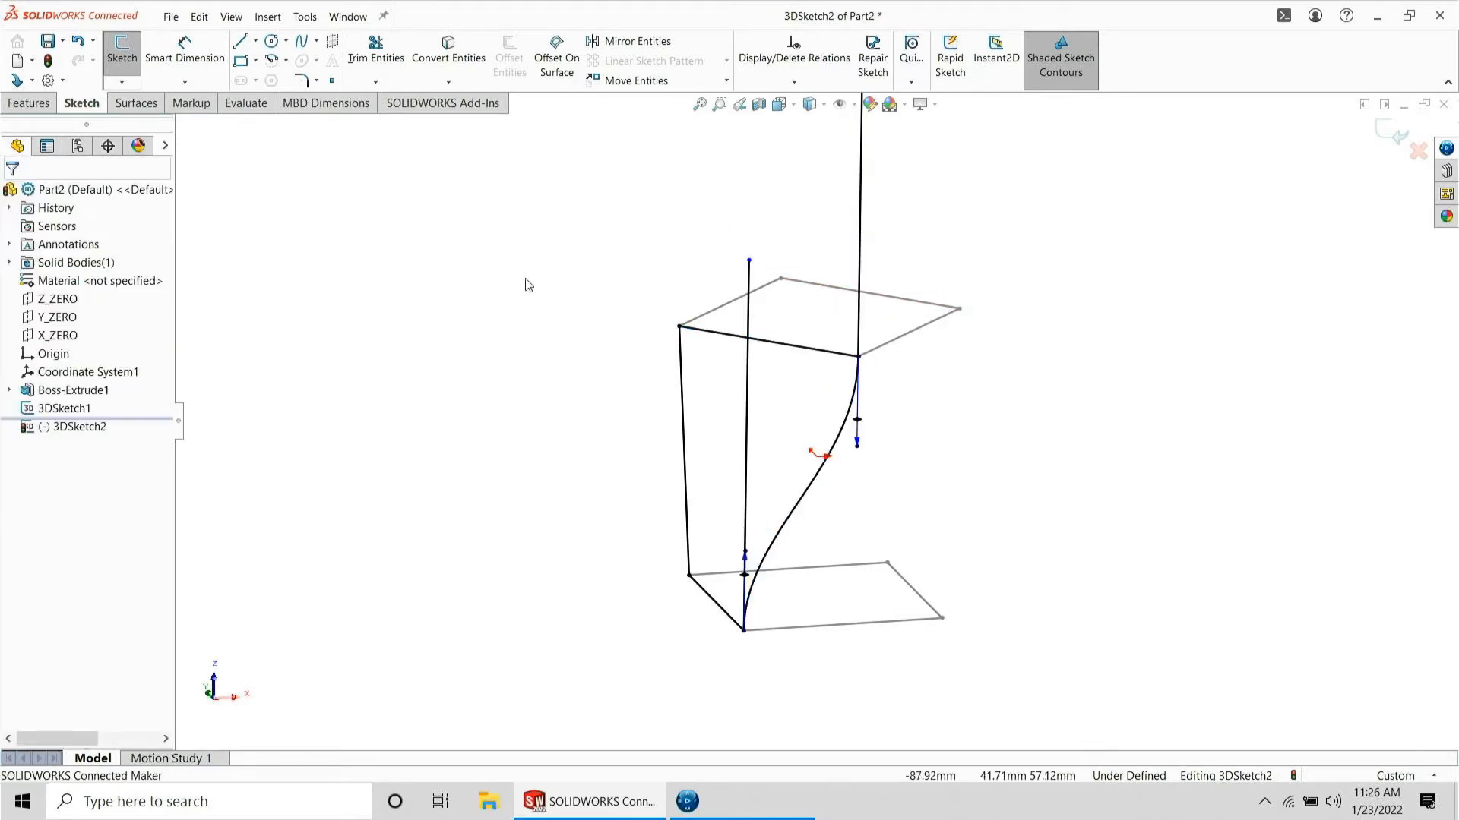
# - Draw lines from the second spline's endpoints, one upward from the upper square's corner and one downward from the lower square's corner
pyautogui.click(242, 42)
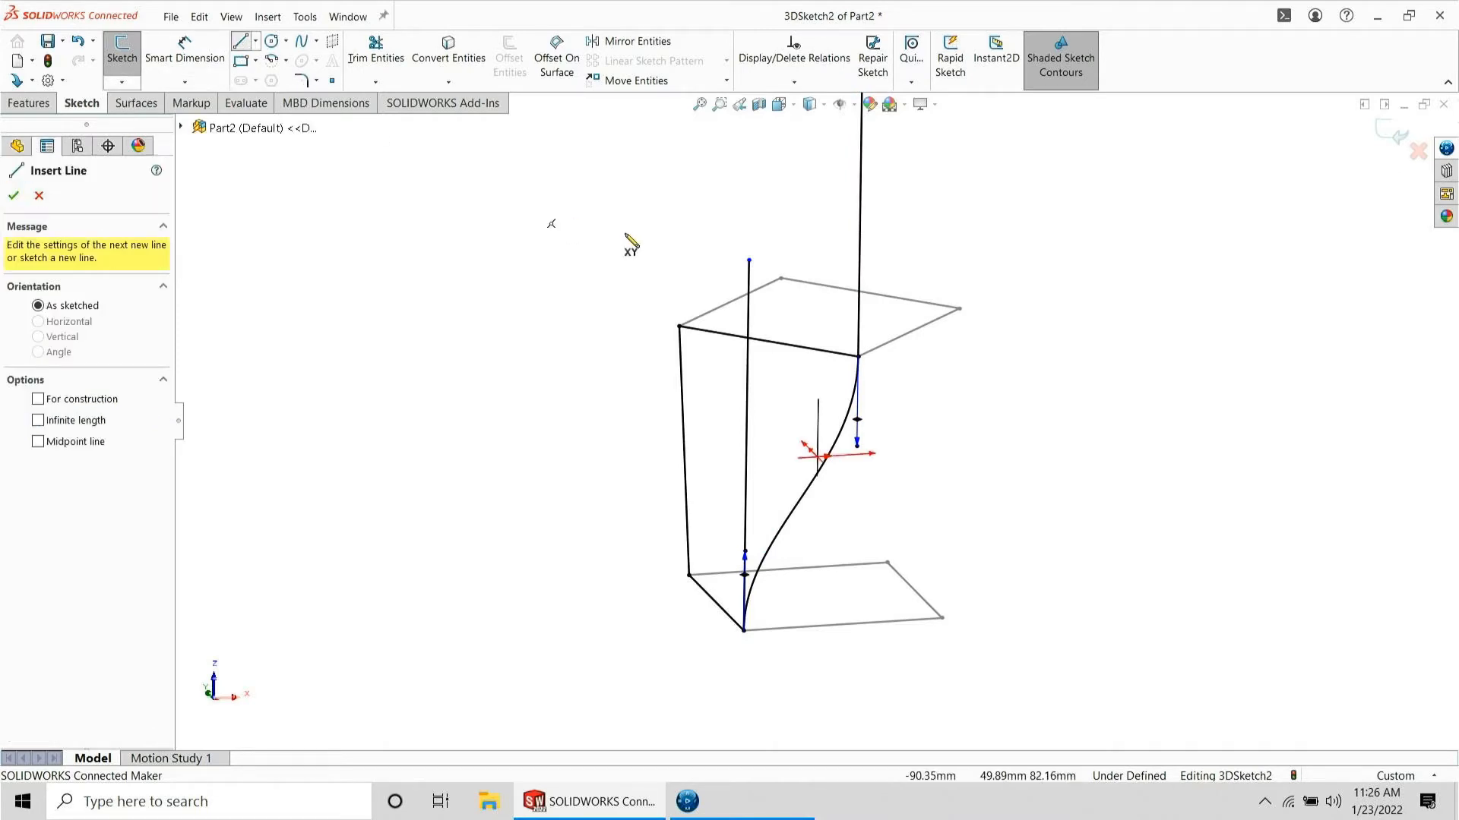
pyautogui.moveTo(680, 329); pyautogui.dragTo(668, 153)
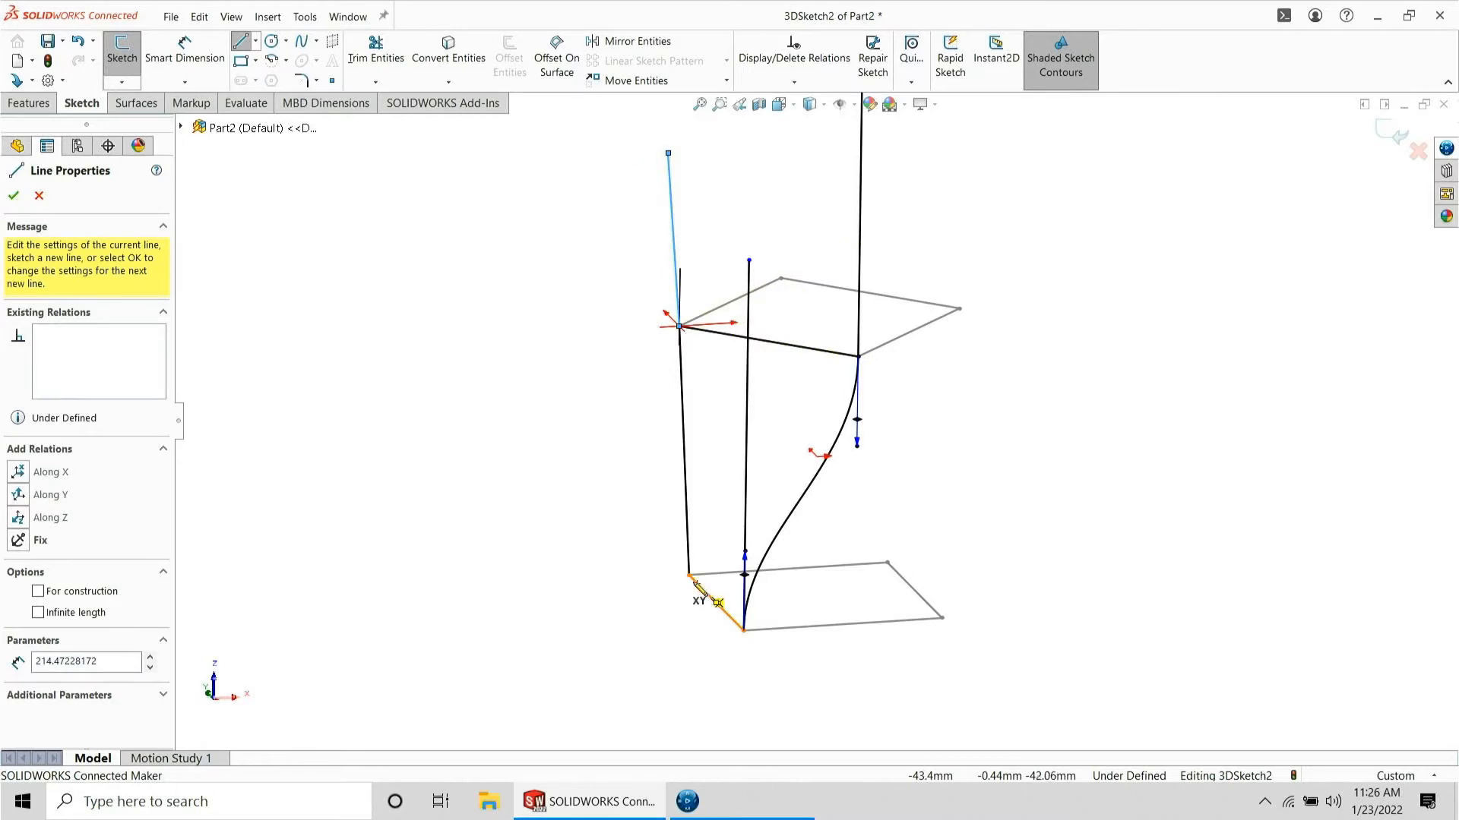
pyautogui.moveTo(689, 576); pyautogui.dragTo(672, 748)
pyautogui.press('Escape')
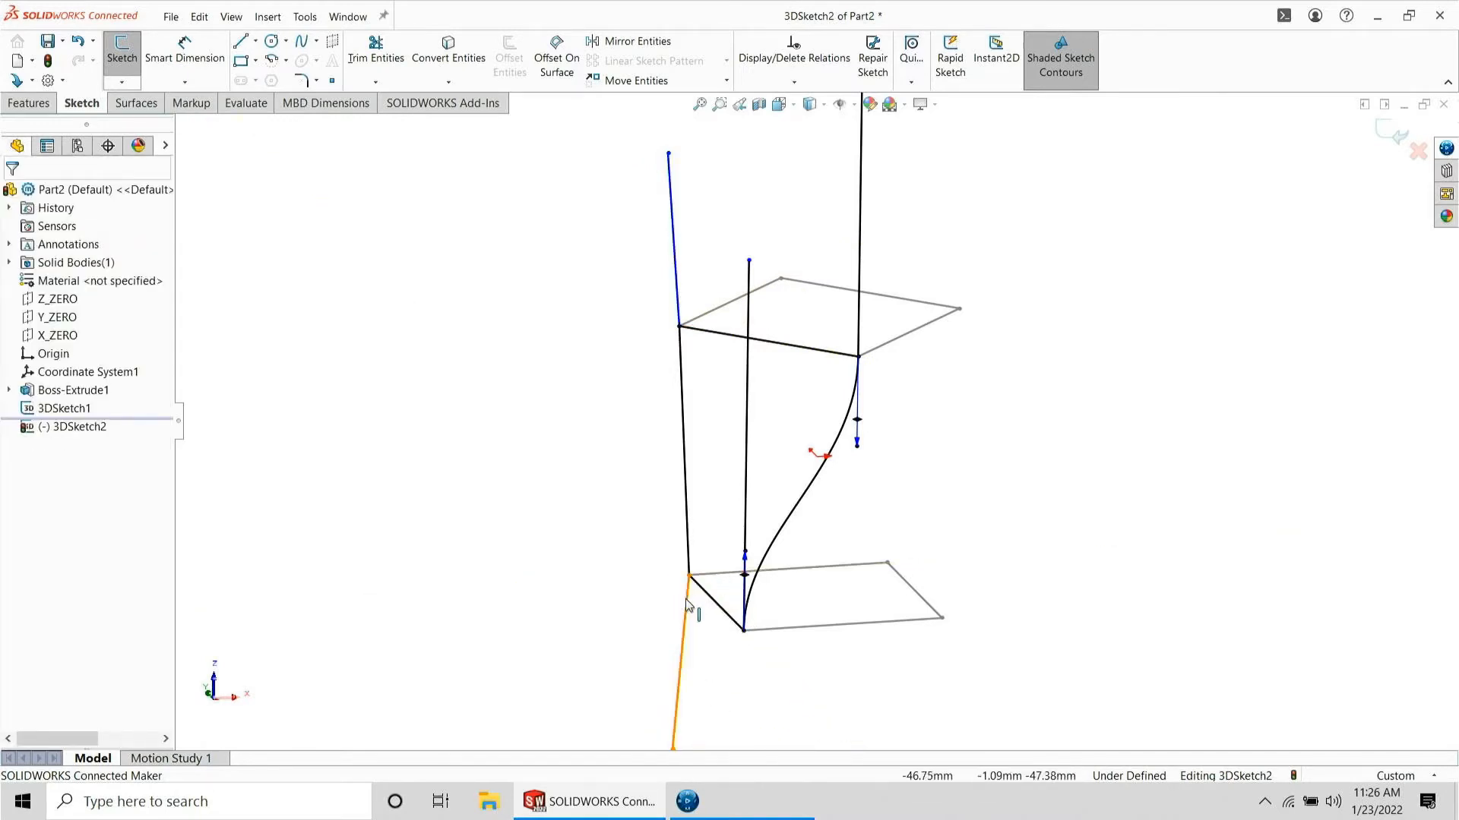
# - Make the two new guide lines at the second spline's ends parallel to each other
pyautogui.click(685, 604)
pyautogui.keyDown('ctrl'); pyautogui.click(677, 275); pyautogui.keyUp('ctrl')
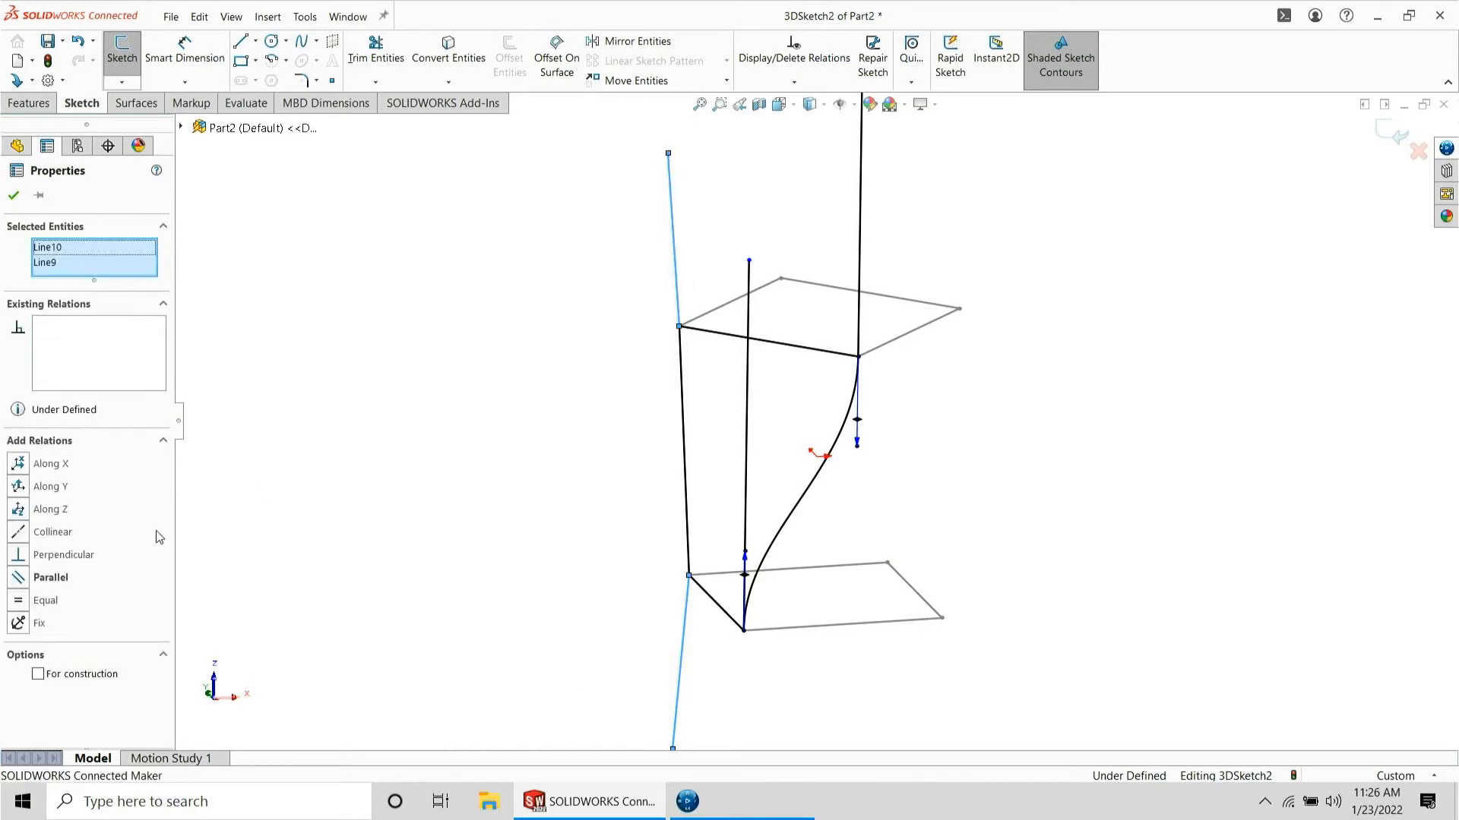
pyautogui.click(50, 577)
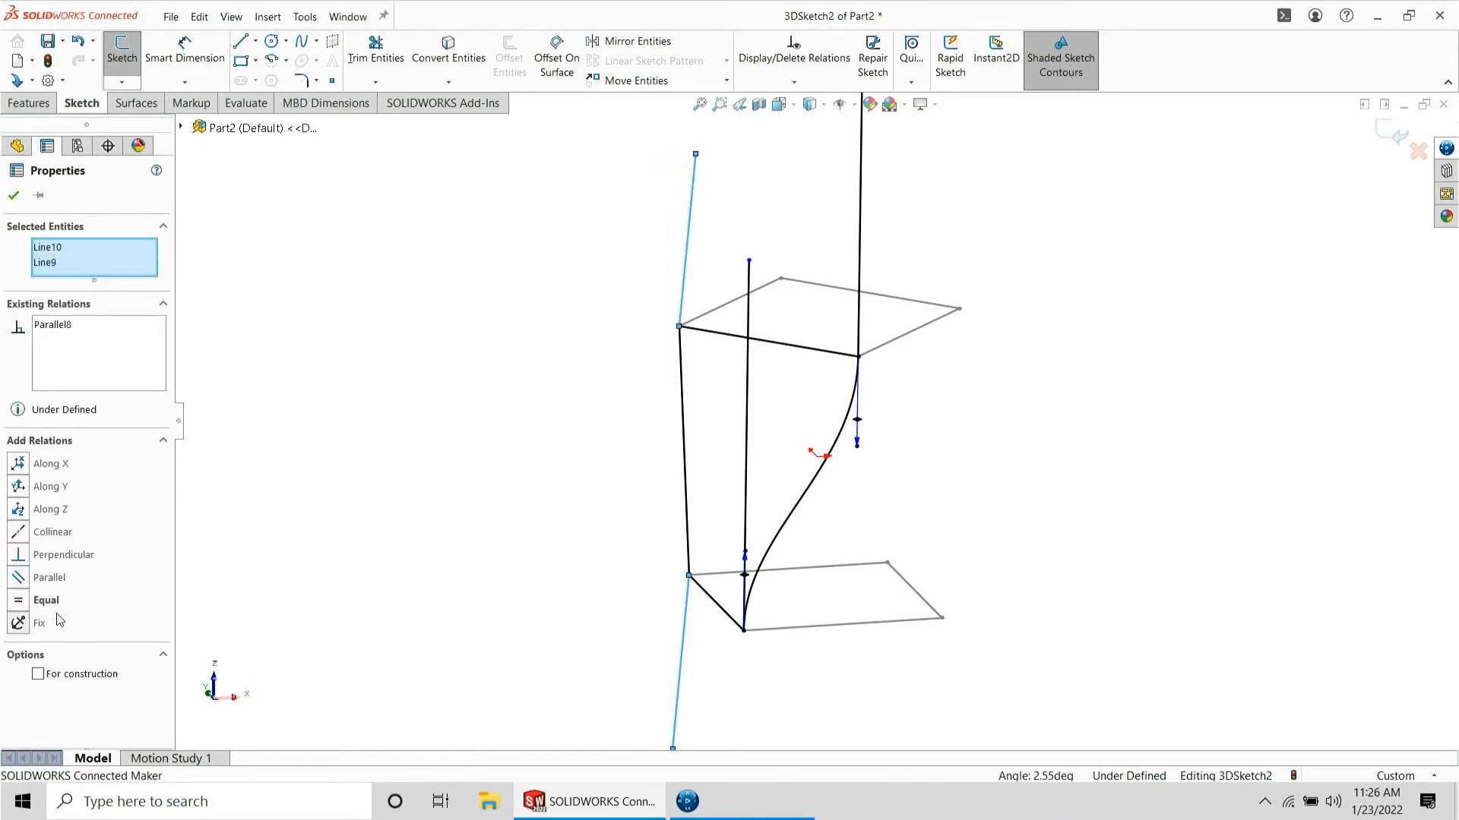
# - Try perpendicular and parallel relations between the second spline's upper guide line and the first spline's lower guide line, undoing each
pyautogui.click(748, 308)
pyautogui.keyDown('ctrl'); pyautogui.click(686, 288); pyautogui.keyUp('ctrl')
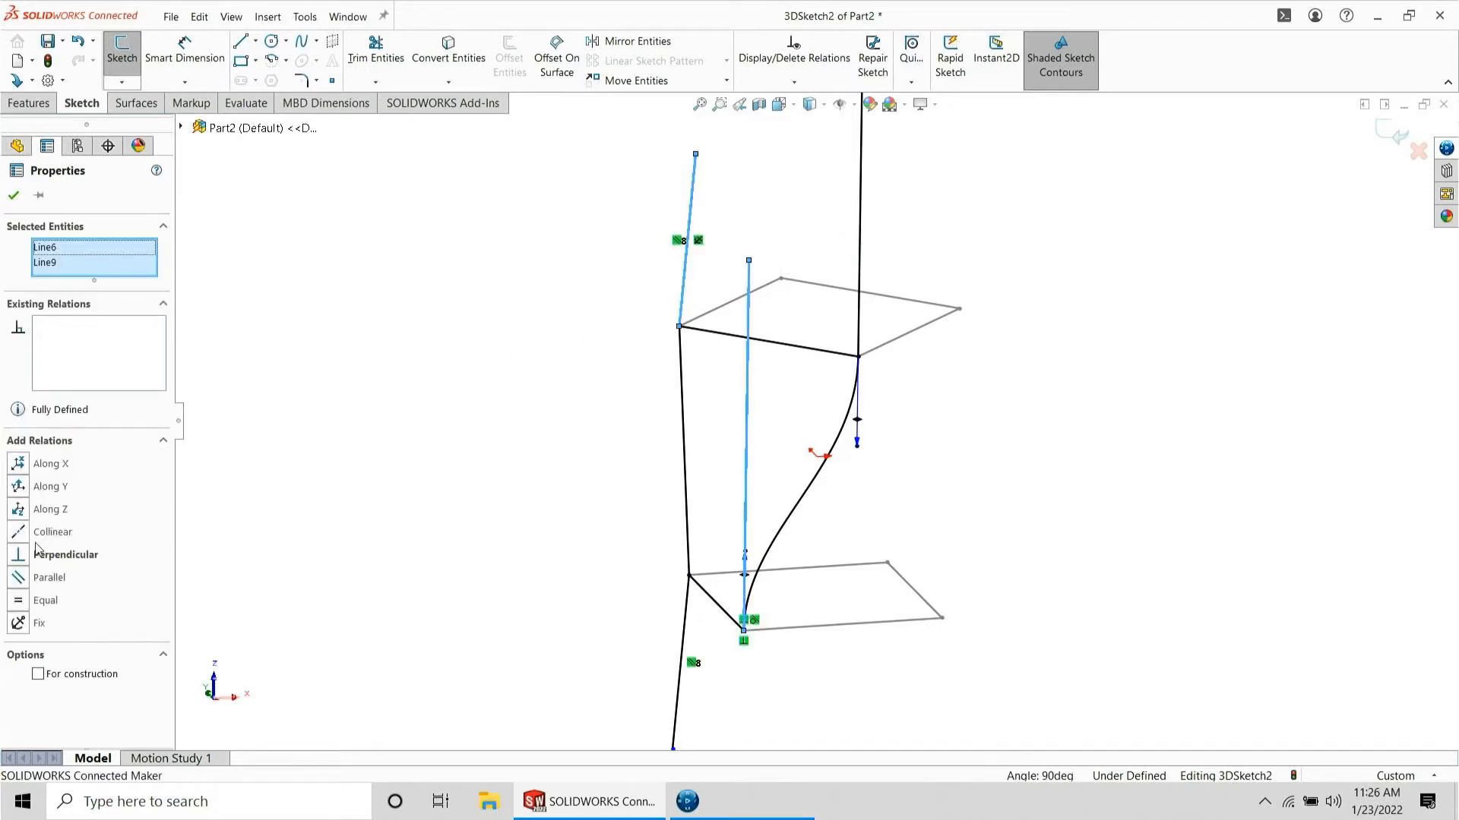
pyautogui.click(32, 559)
pyautogui.hotkey('ctrl', 'z')
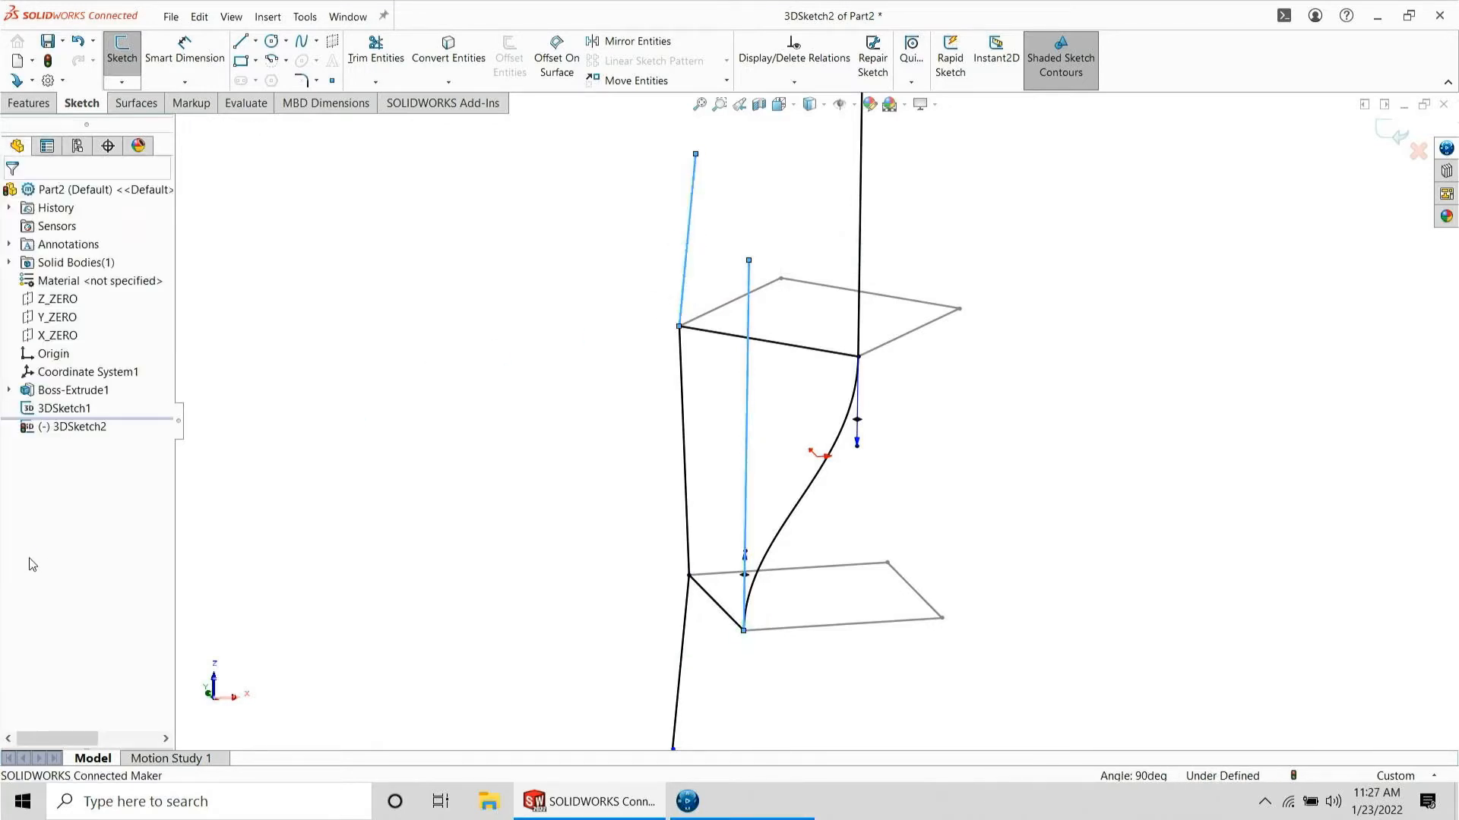
pyautogui.click(47, 577)
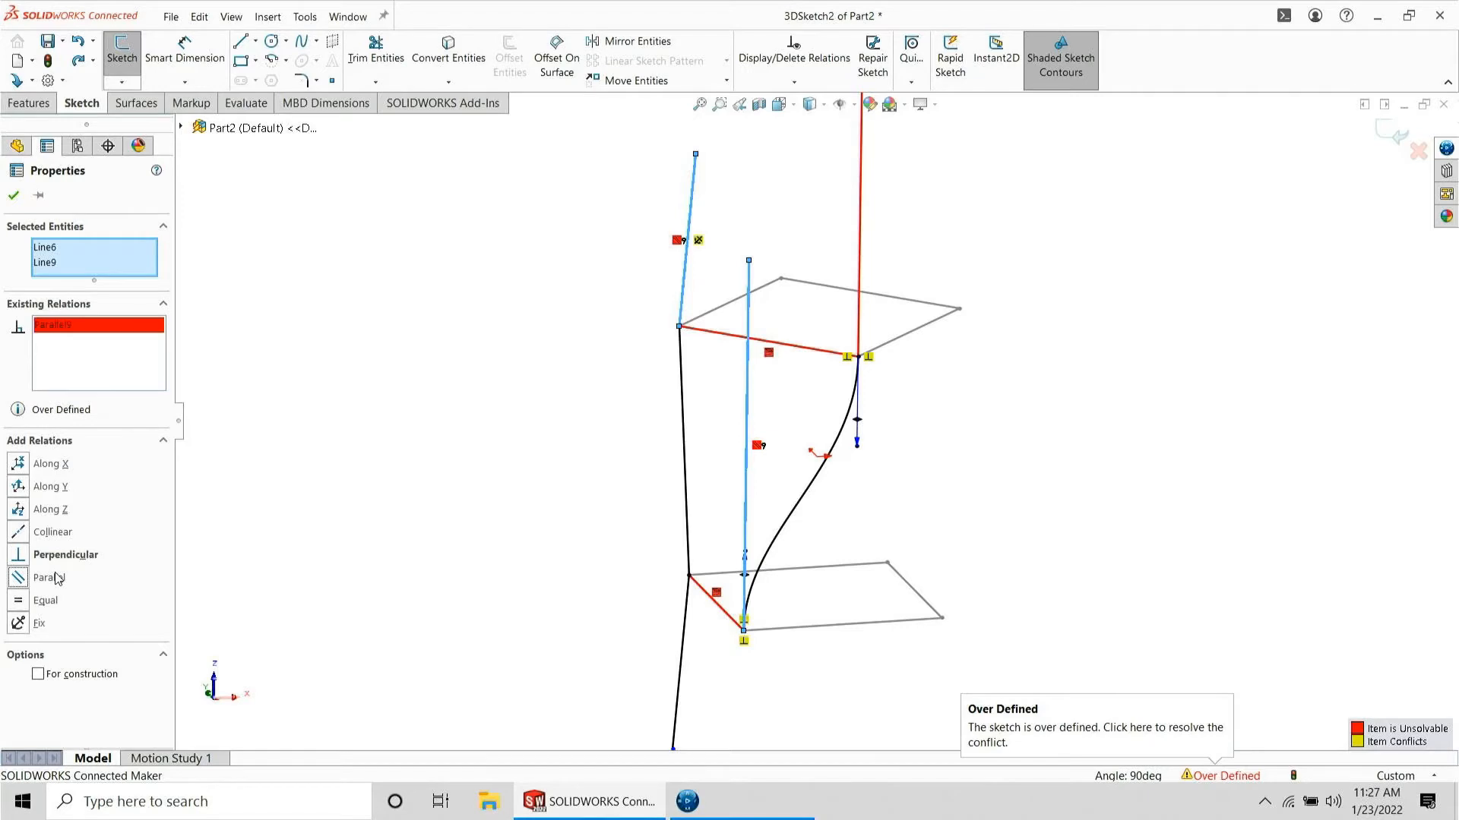
pyautogui.hotkey('ctrl', 'z')
# - Delete both guide lines at the second spline's ends
pyautogui.moveTo(765, 303)
pyautogui.mouseDown(button='middle')
pyautogui.moveTo(807, 228)
pyautogui.moveTo(886, 244)
pyautogui.mouseUp(button='middle')
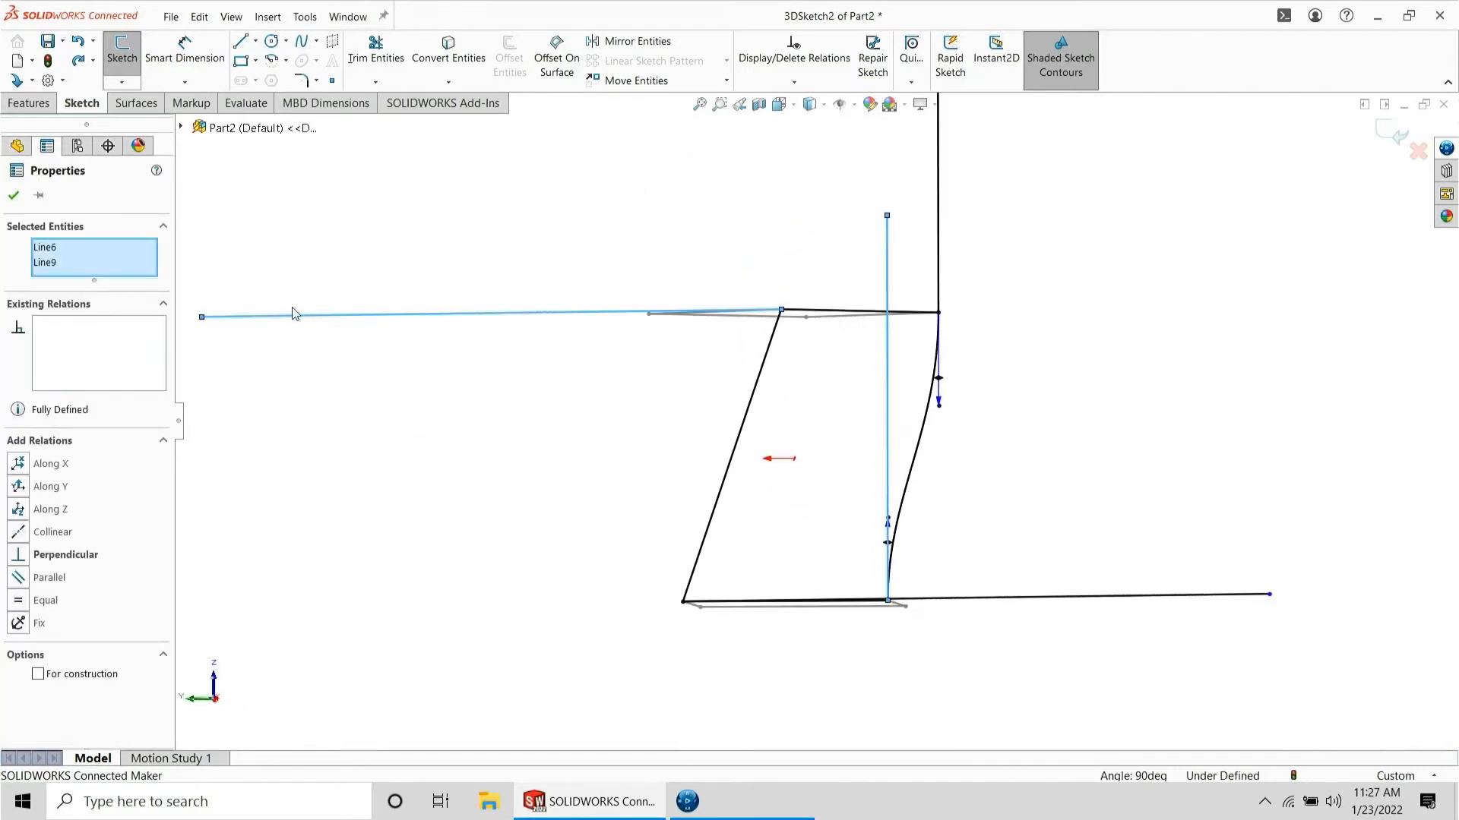
pyautogui.click(203, 319)
pyautogui.moveTo(622, 283)
pyautogui.mouseDown(button='middle')
pyautogui.moveTo(596, 401)
pyautogui.moveTo(603, 440)
pyautogui.mouseUp(button='middle')
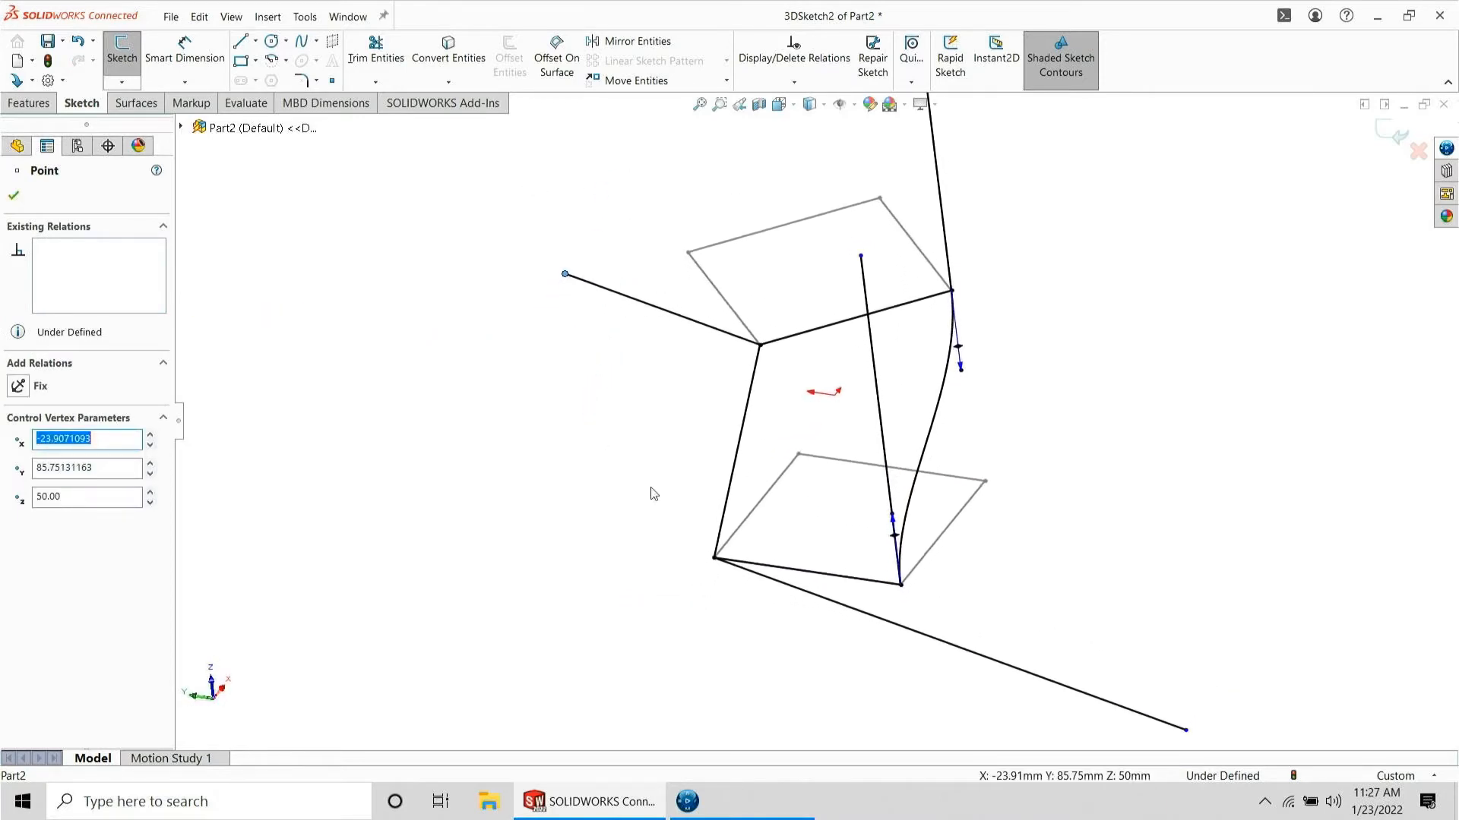
pyautogui.press('Escape')
pyautogui.click(812, 598)
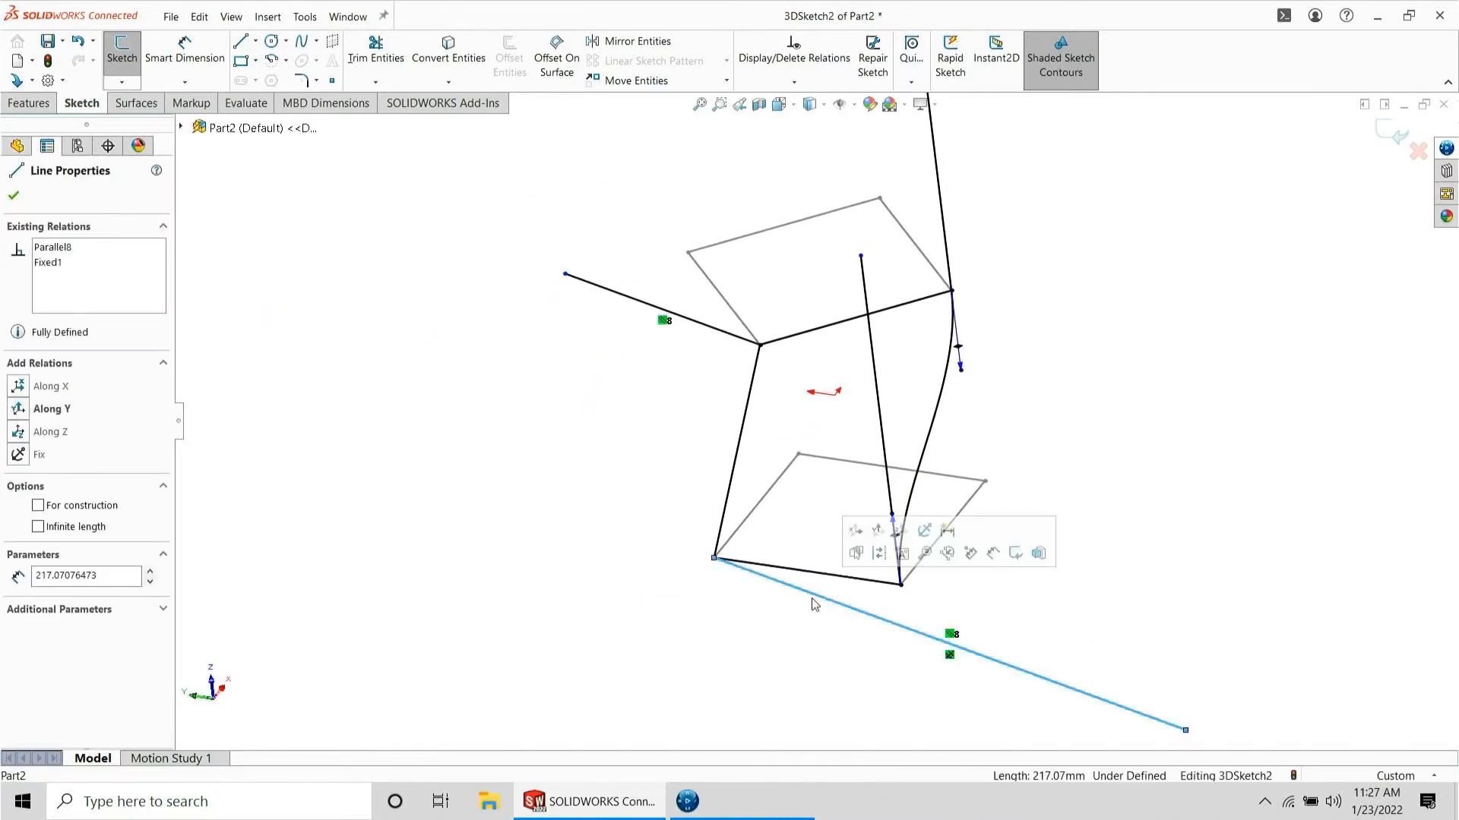
pyautogui.press('Delete')
pyautogui.click(683, 318)
pyautogui.press('Delete')
# - Draw a new guide line upward from the second spline's upper endpoint
pyautogui.moveTo(737, 395); pyautogui.dragTo(723, 321, button='middle')
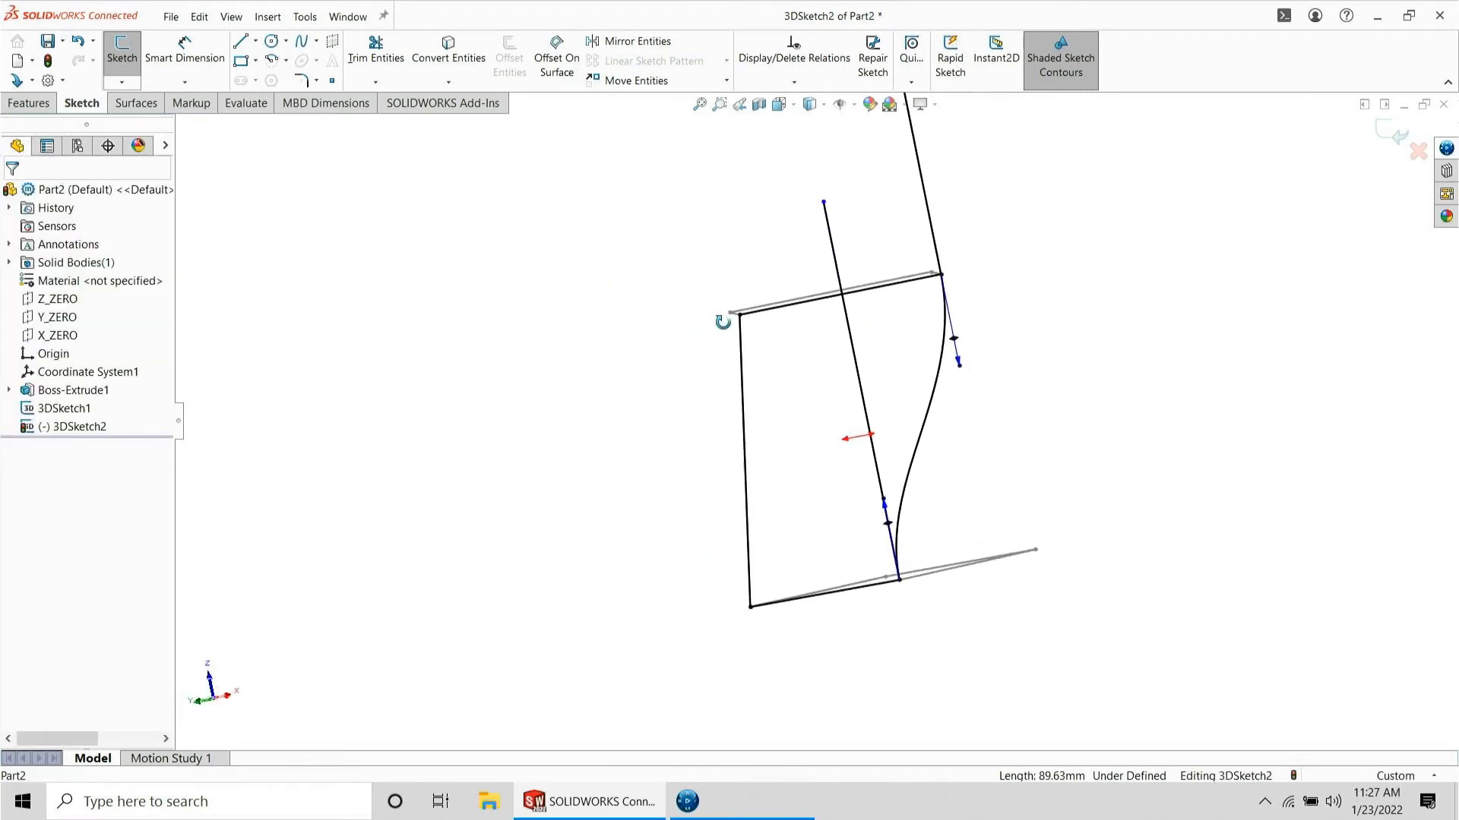
pyautogui.click(239, 42)
pyautogui.moveTo(505, 189); pyautogui.dragTo(514, 248, button='middle')
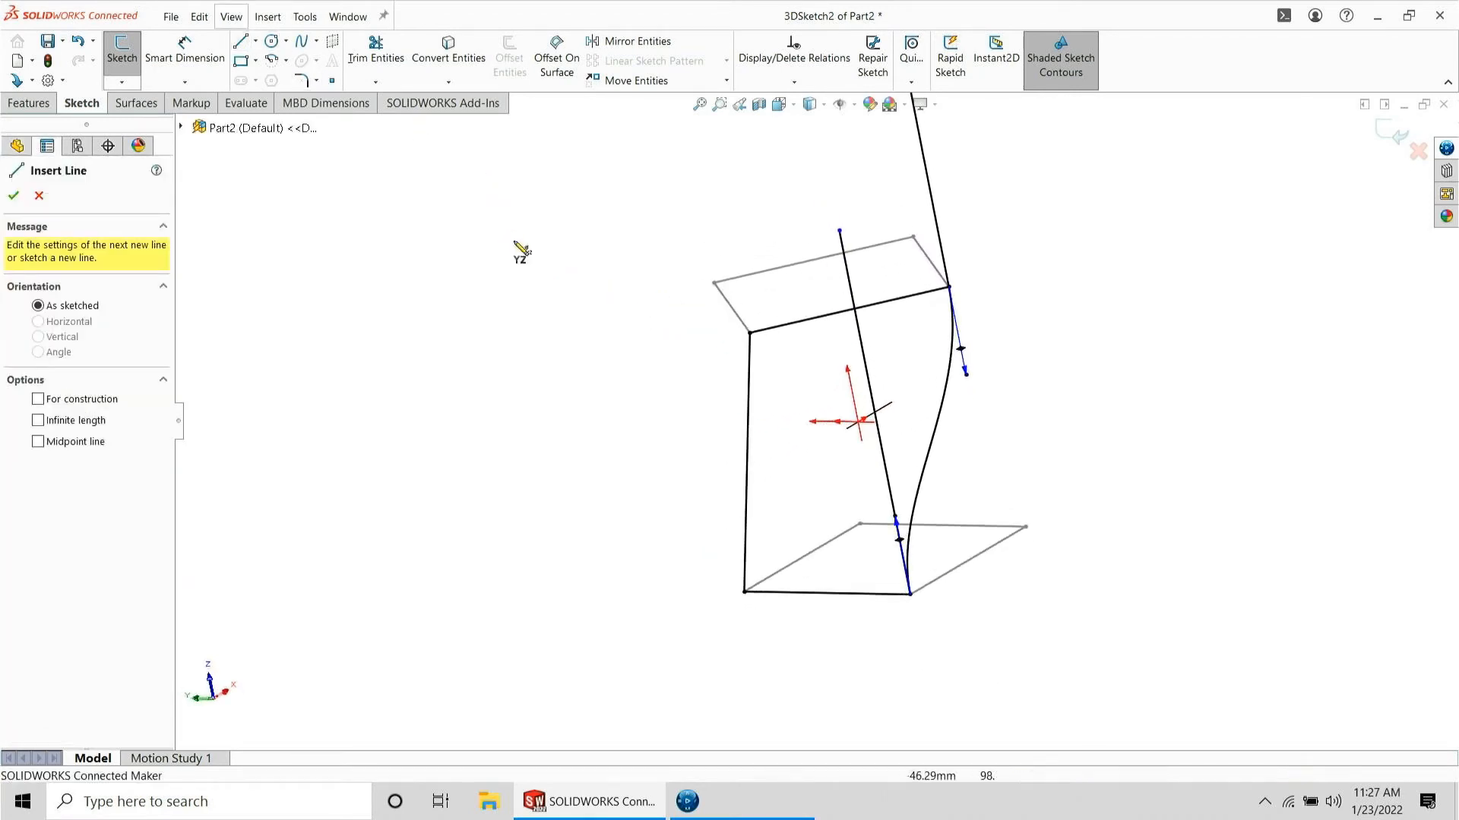
pyautogui.click(751, 334)
pyautogui.click(704, 149)
pyautogui.press('Escape')
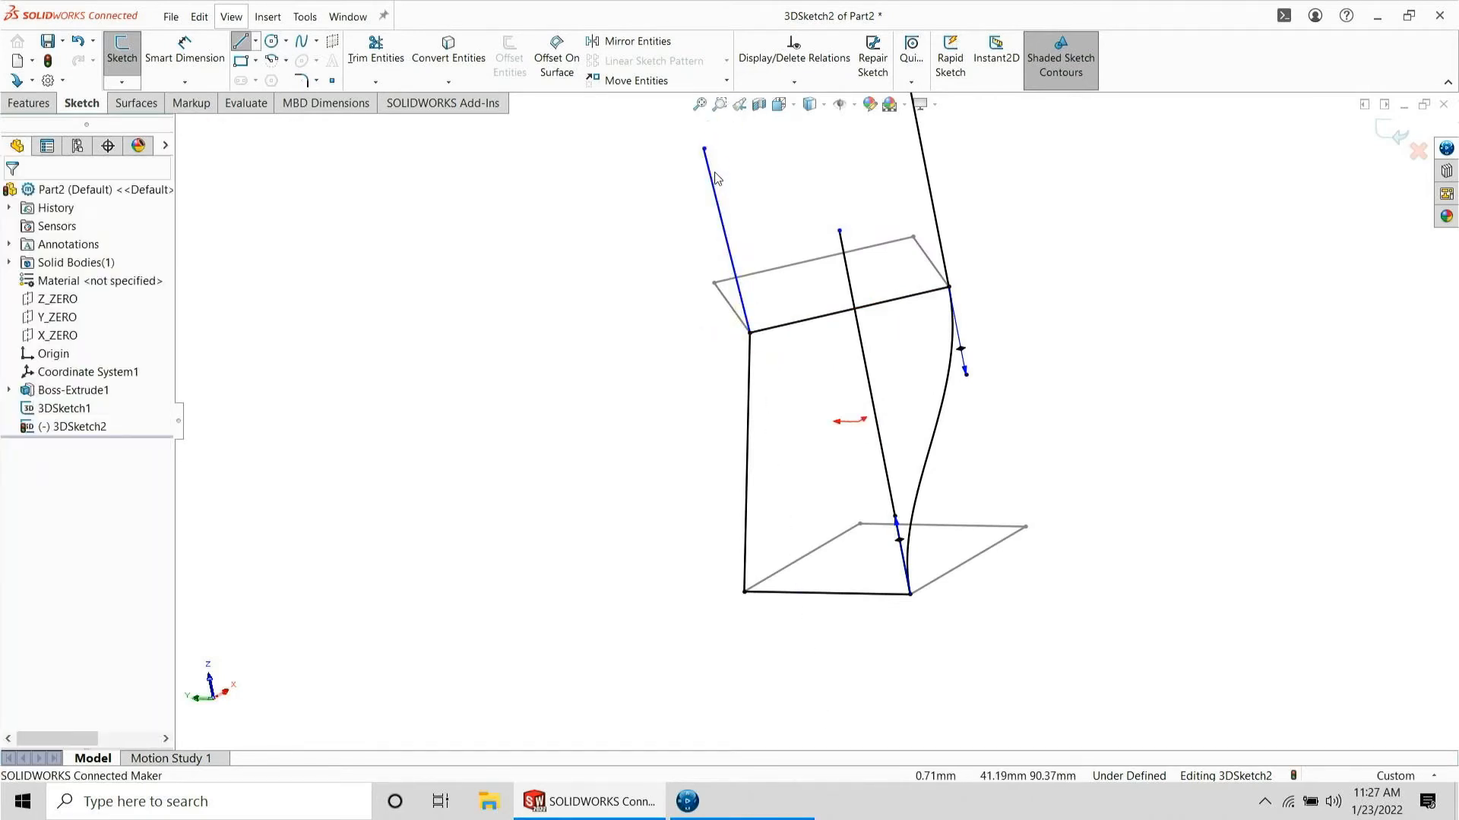
# - Make the new guide line parallel and equal in length to the first spline's lower guide line
pyautogui.rightClick(714, 173)
pyautogui.click(709, 168)
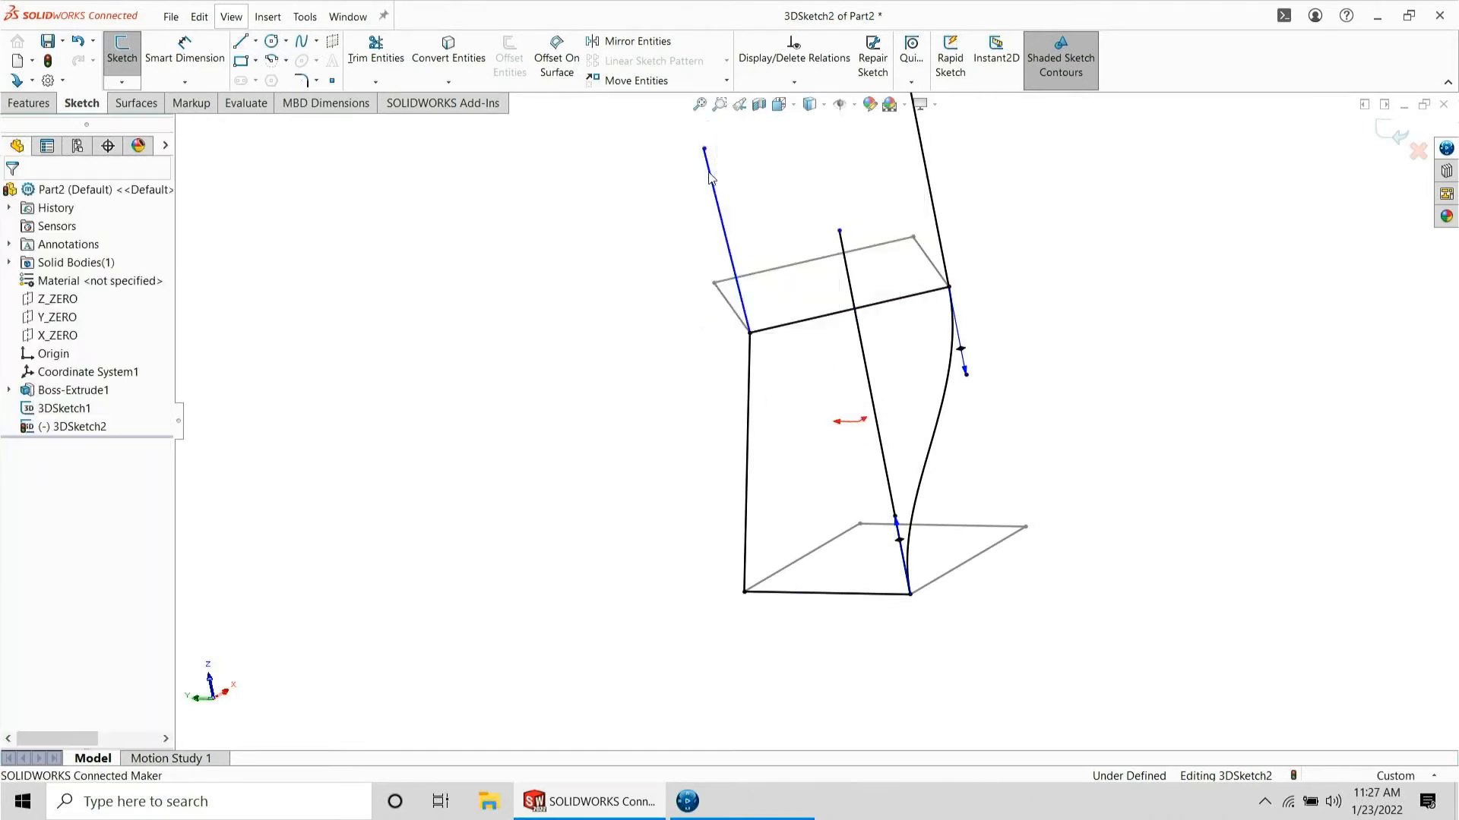
pyautogui.keyDown('ctrl'); pyautogui.click(854, 304); pyautogui.keyUp('ctrl')
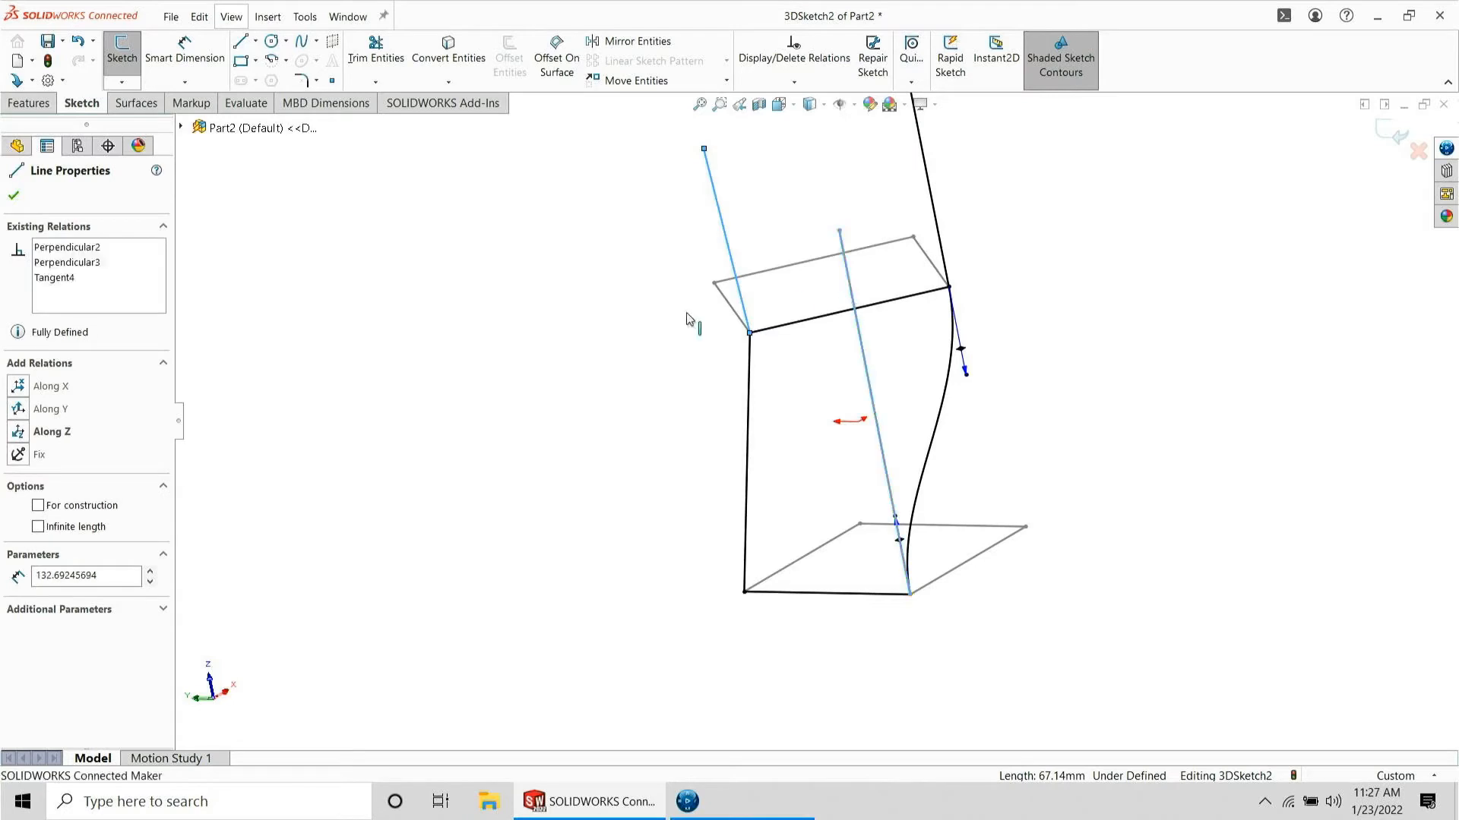
pyautogui.click(45, 578)
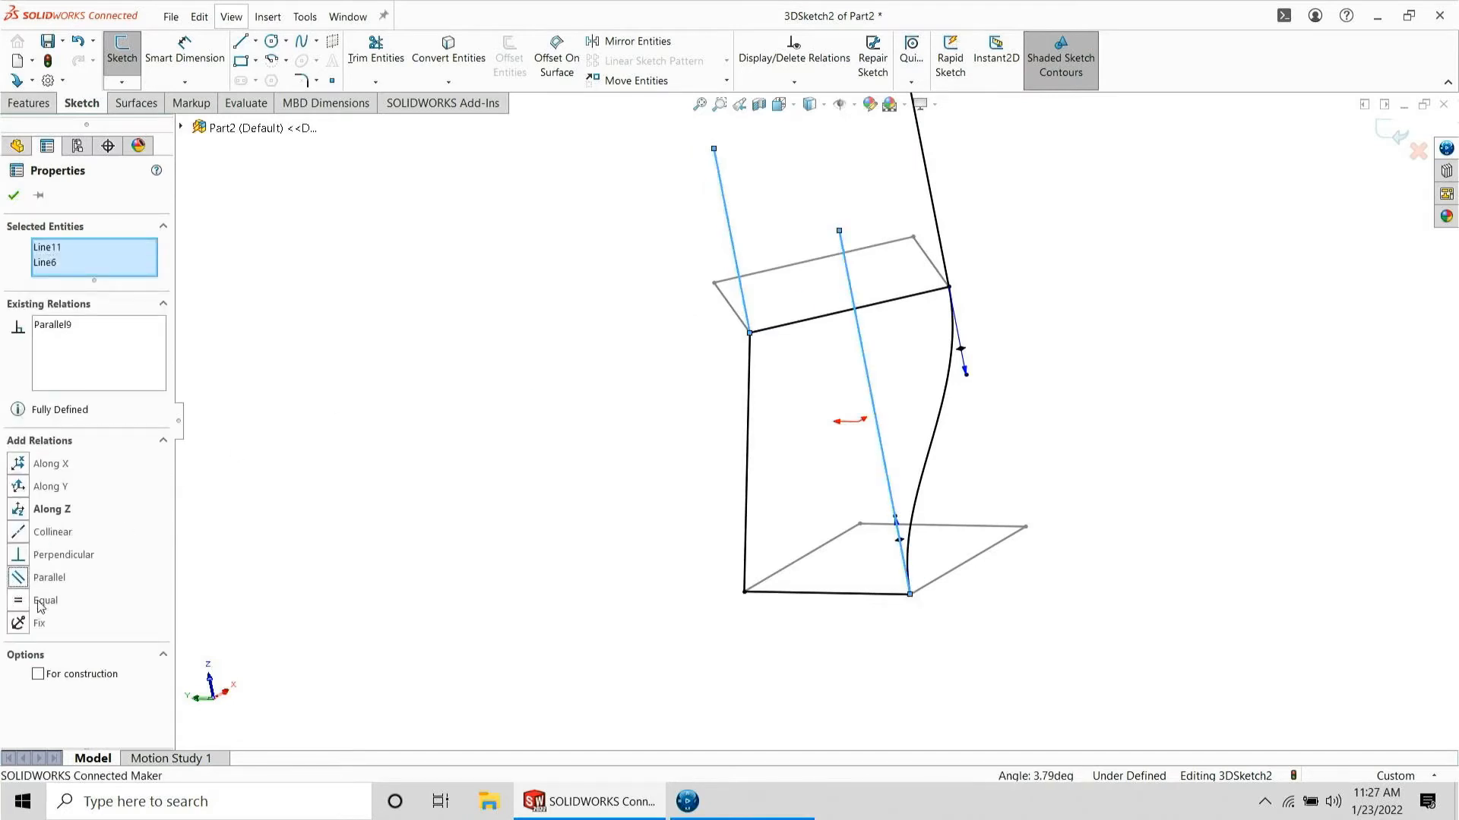
pyautogui.click(44, 600)
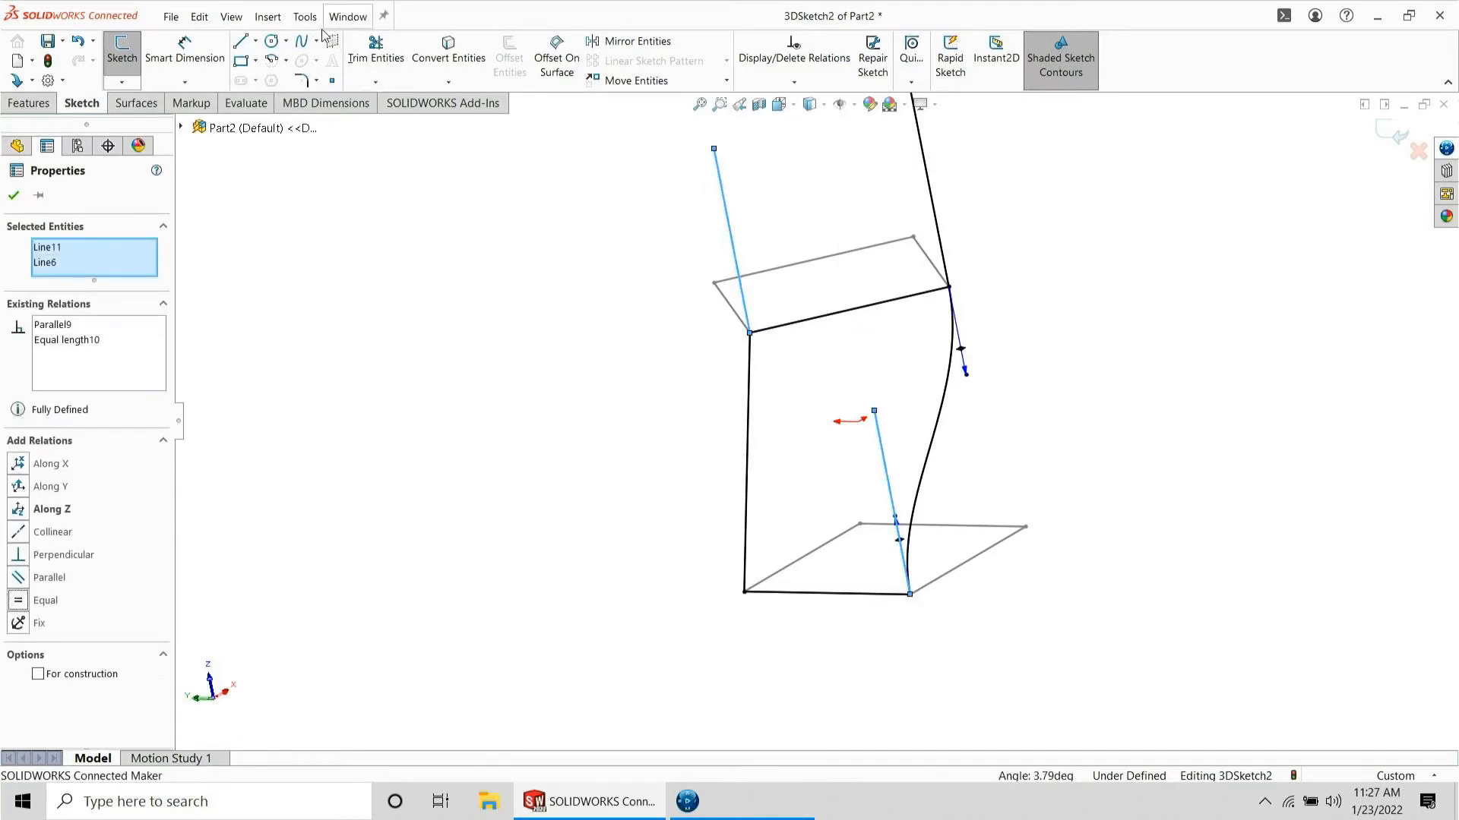
# - Draw a guide line downward from the second spline's lower endpoint, parallel and equal to the first spline's lower guide line
pyautogui.click(241, 49)
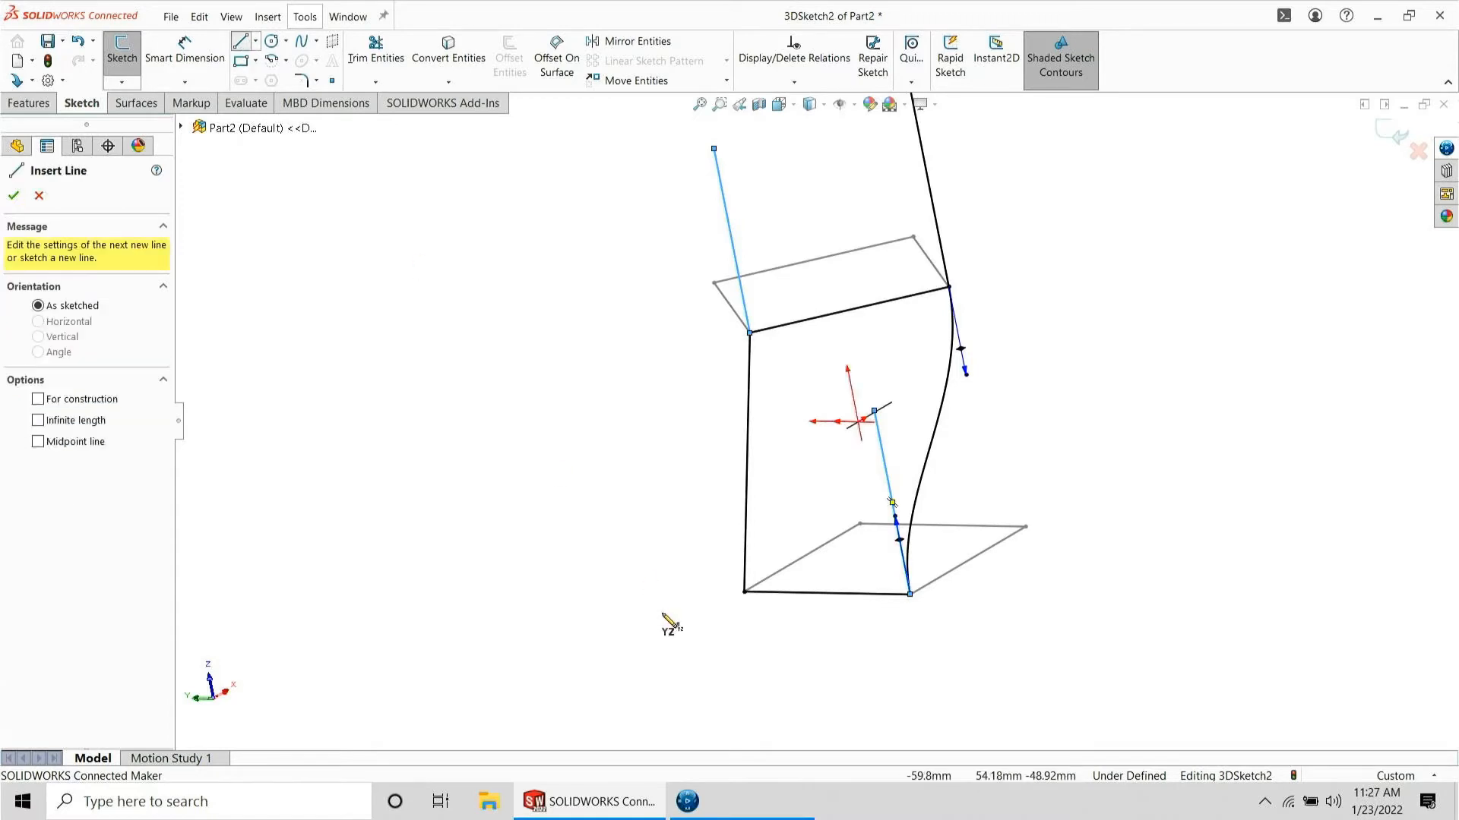
pyautogui.moveTo(744, 592); pyautogui.dragTo(781, 697)
pyautogui.press('Escape')
pyautogui.click(777, 686)
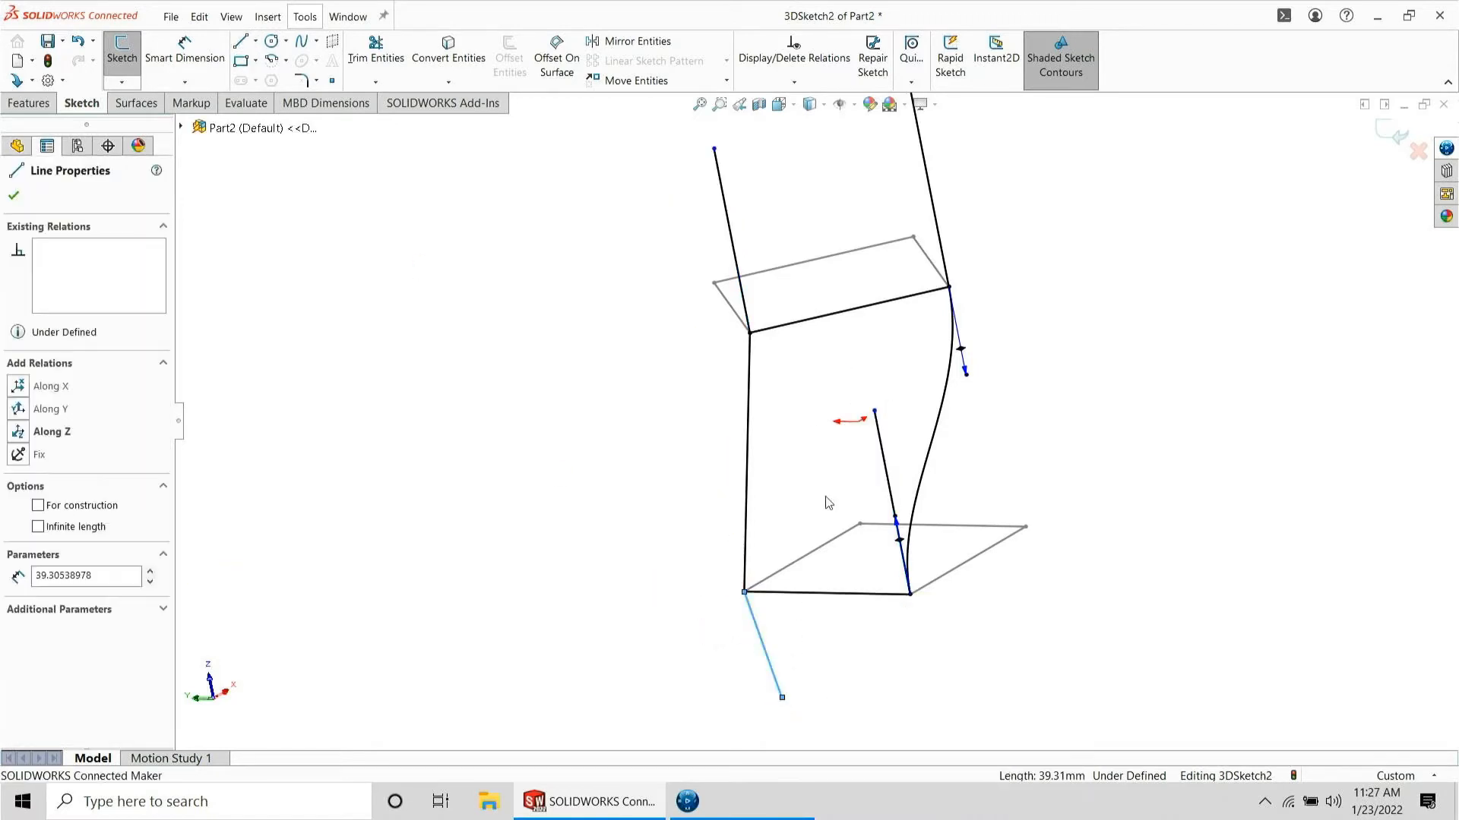
pyautogui.keyDown('ctrl'); pyautogui.click(880, 441); pyautogui.keyUp('ctrl')
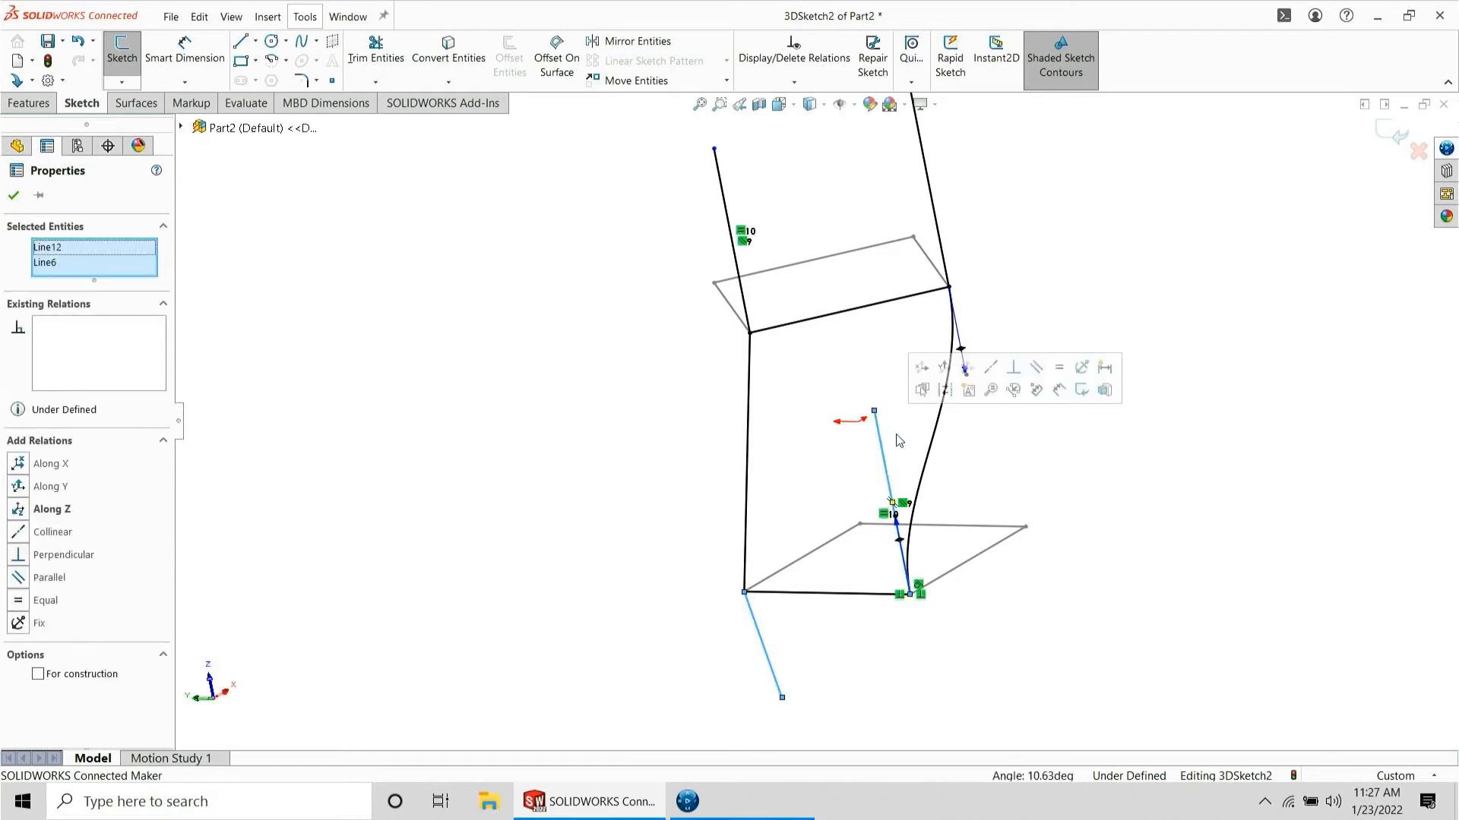
pyautogui.click(1037, 369)
pyautogui.click(1059, 368)
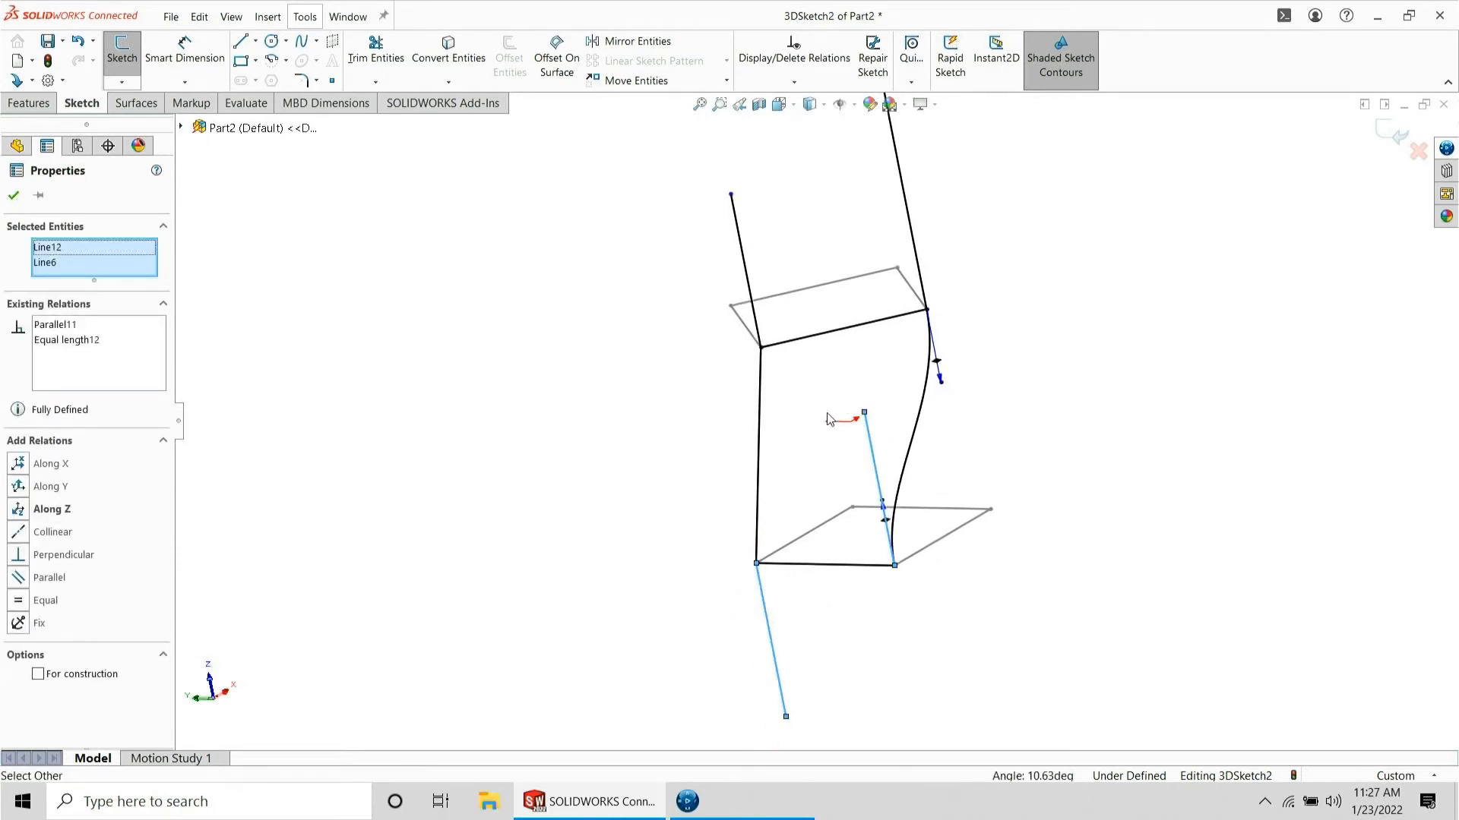
# - Make the second spline tangent to its lower and upper guide lines
pyautogui.click(759, 474)
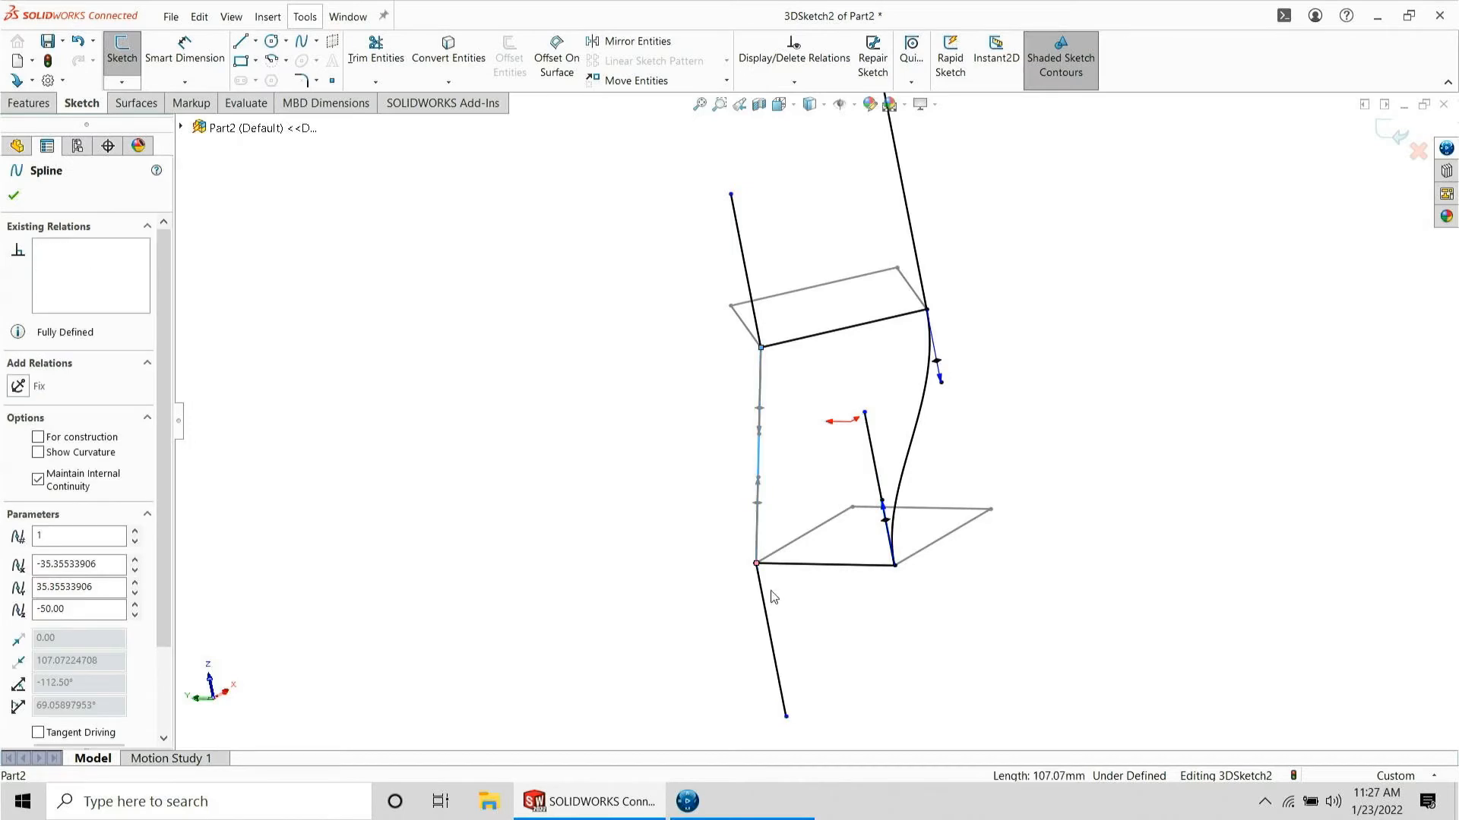
pyautogui.keyDown('ctrl'); pyautogui.click(769, 638); pyautogui.keyUp('ctrl')
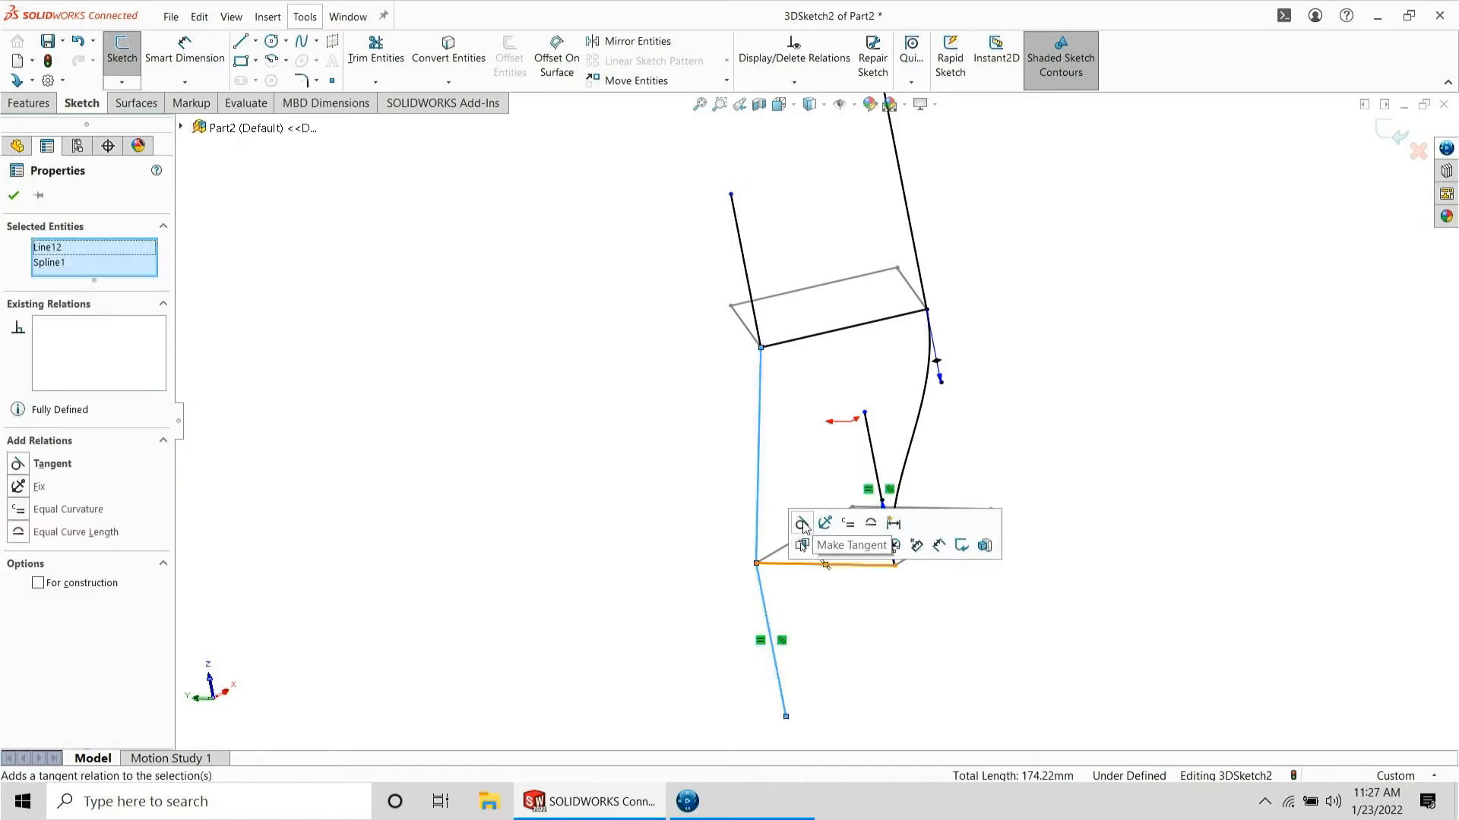
pyautogui.click(801, 524)
pyautogui.click(758, 325)
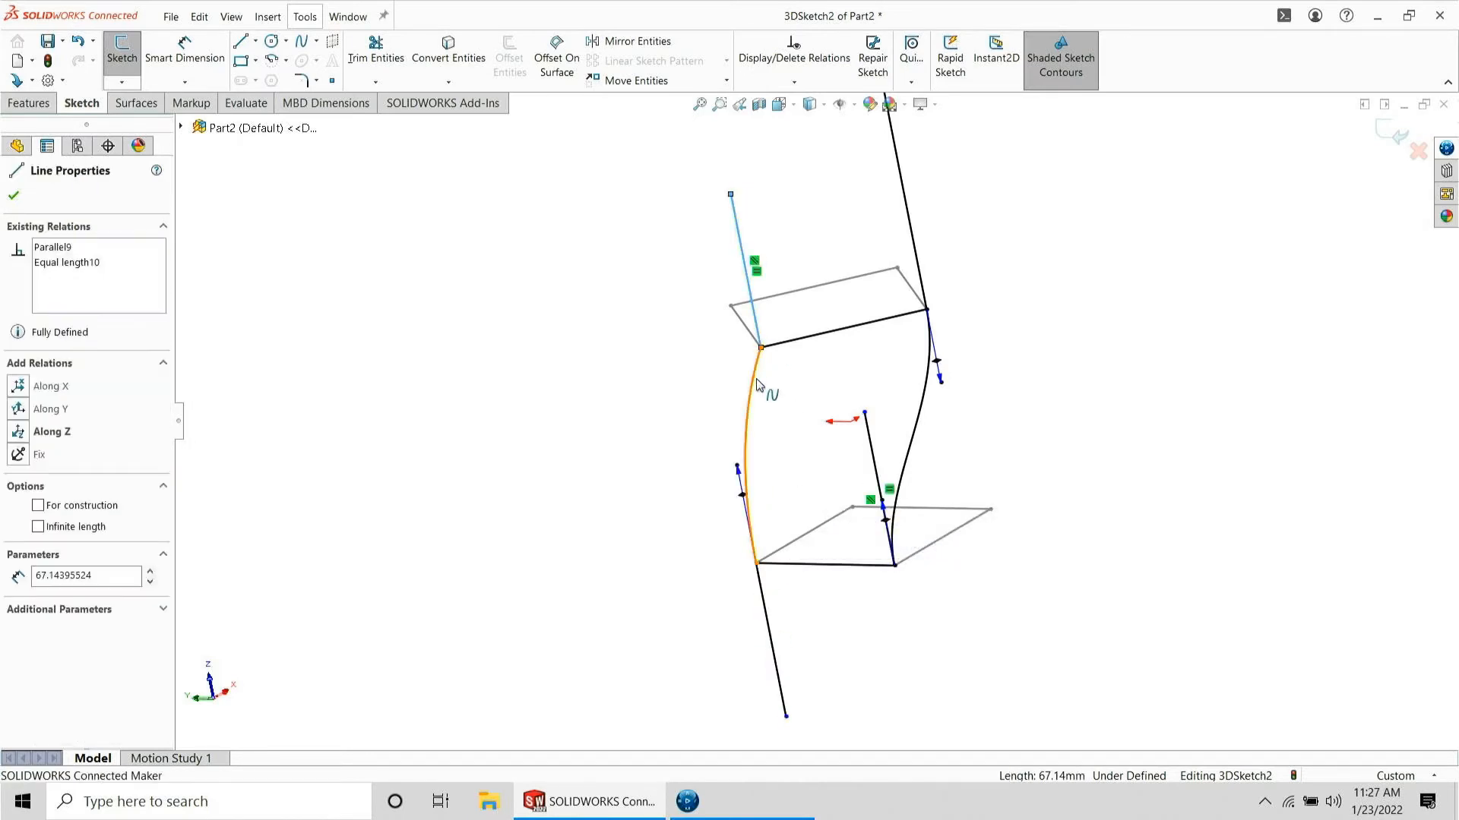
pyautogui.keyDown('ctrl'); pyautogui.click(754, 383); pyautogui.keyUp('ctrl')
pyautogui.click(800, 311)
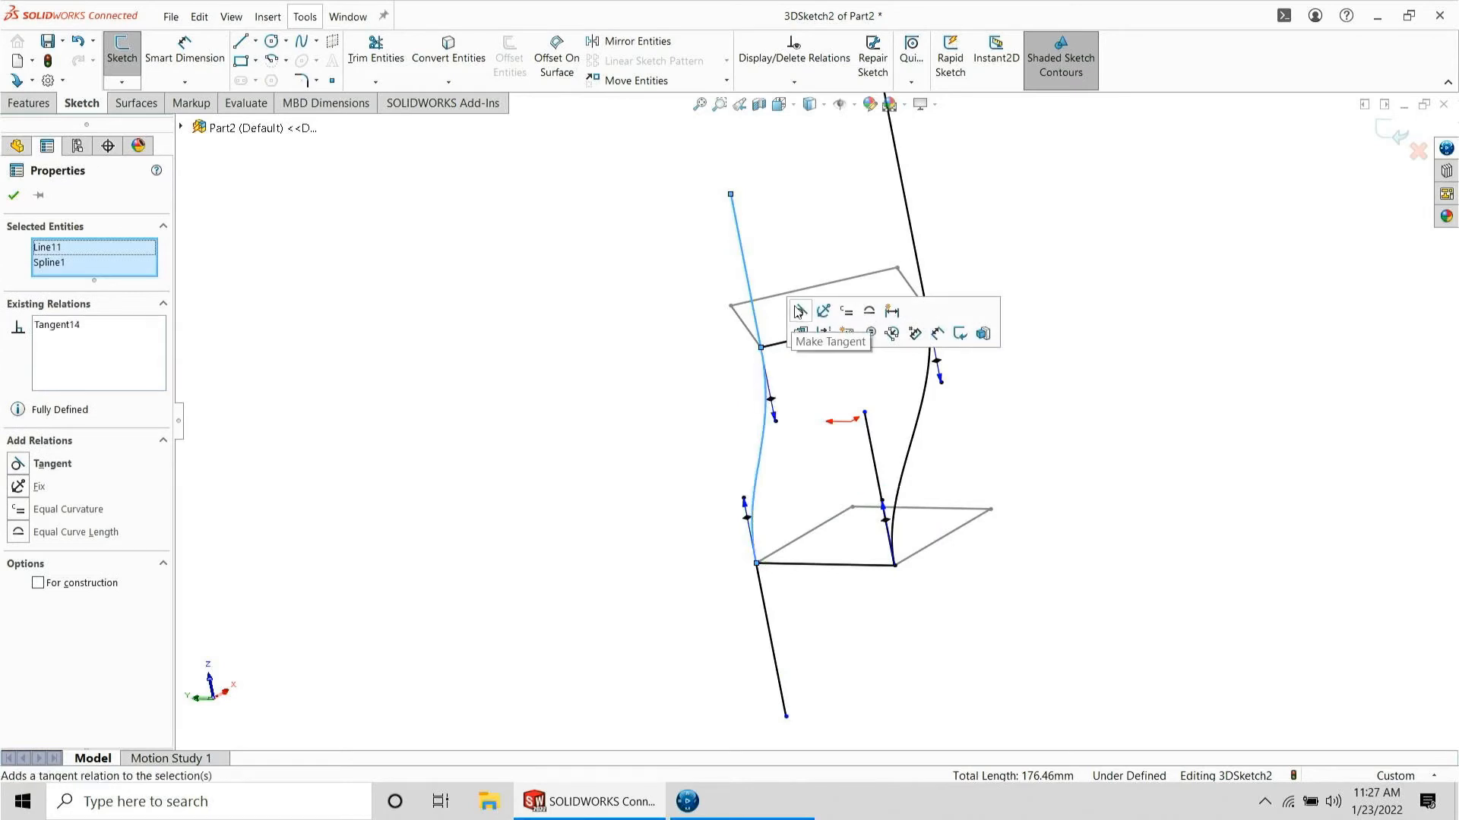
# - Convert all four guide lines at the spline ends to construction geometry
pyautogui.click(900, 422)
pyautogui.click(878, 467)
pyautogui.keyDown('ctrl'); pyautogui.click(916, 250); pyautogui.keyUp('ctrl')
pyautogui.keyDown('ctrl'); pyautogui.click(744, 251); pyautogui.keyUp('ctrl')
pyautogui.keyDown('ctrl'); pyautogui.click(765, 623); pyautogui.keyUp('ctrl')
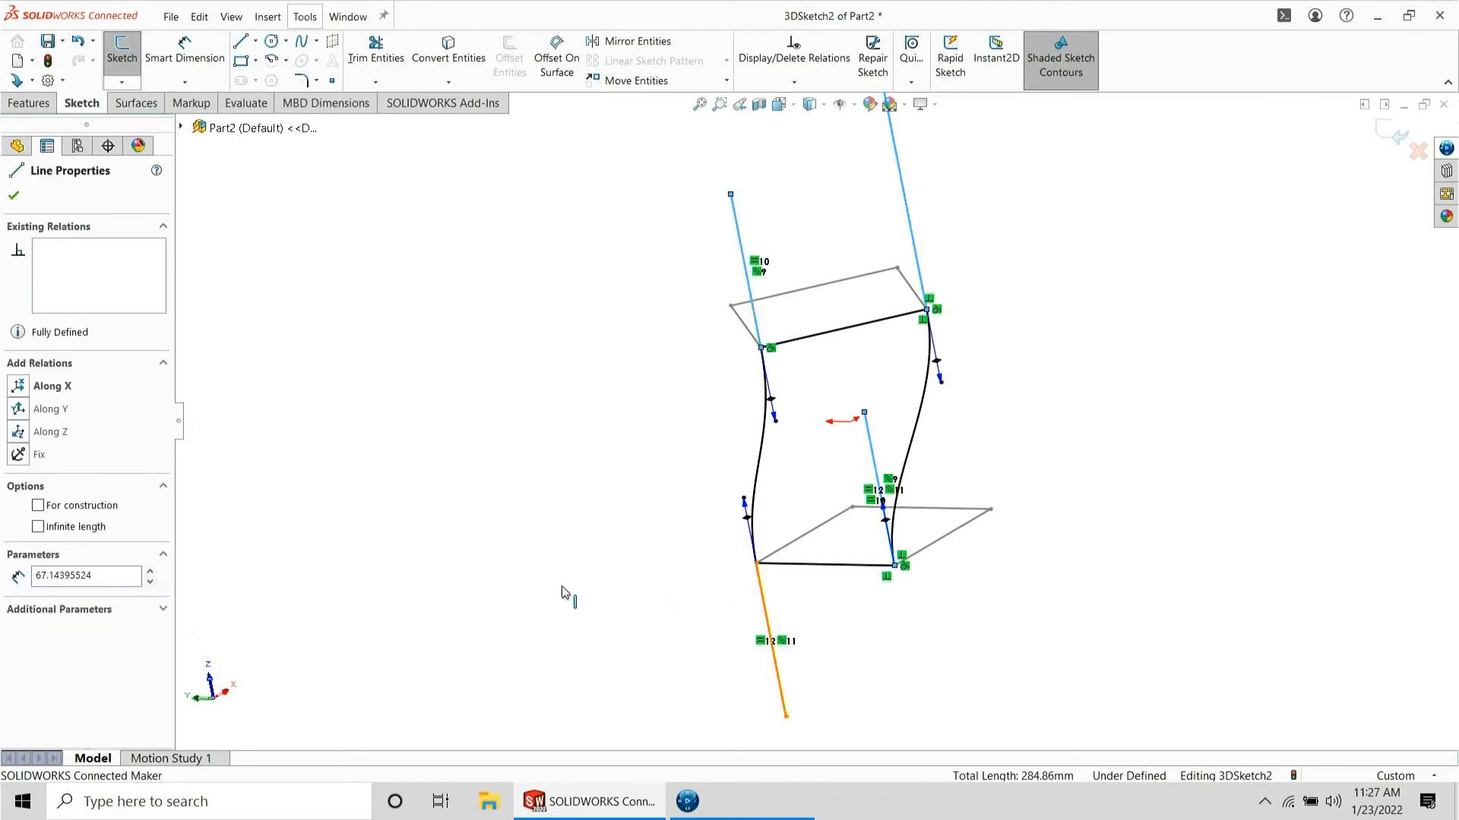
pyautogui.click(95, 687)
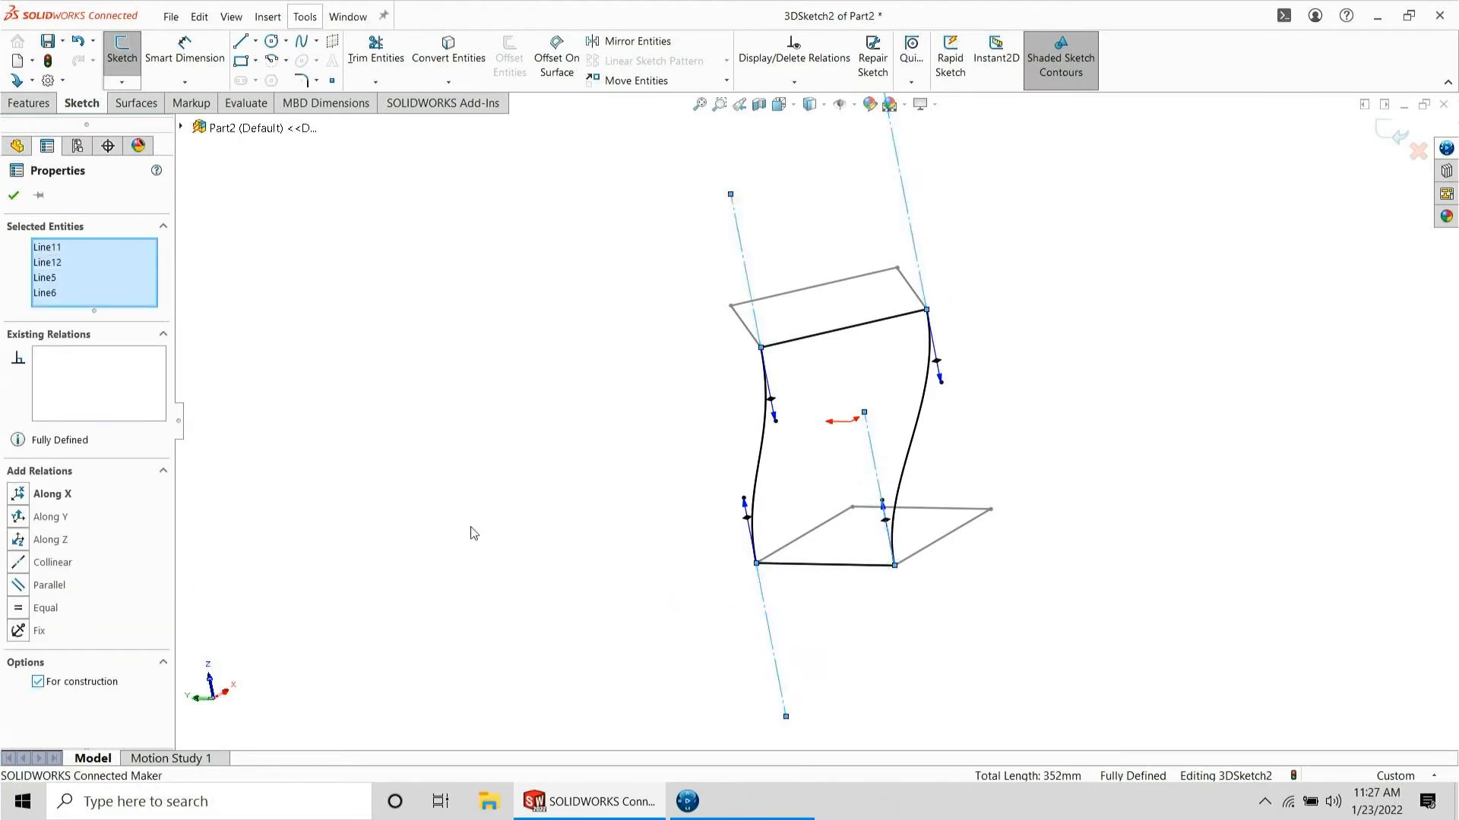
# - Finish and exit the second 3D sketch
pyautogui.click(472, 531)
pyautogui.click(139, 85)
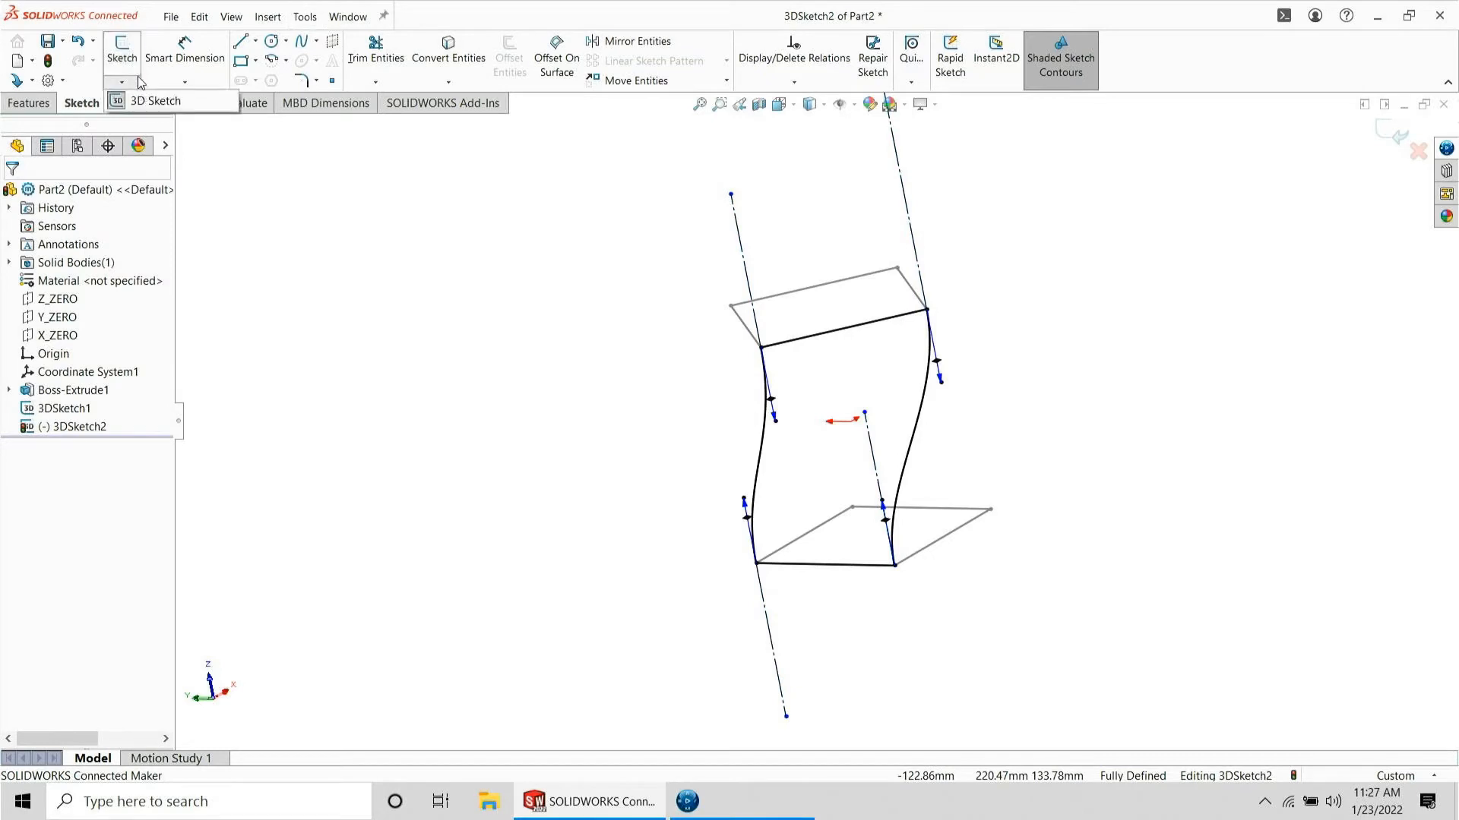
pyautogui.click(150, 104)
pyautogui.click(134, 85)
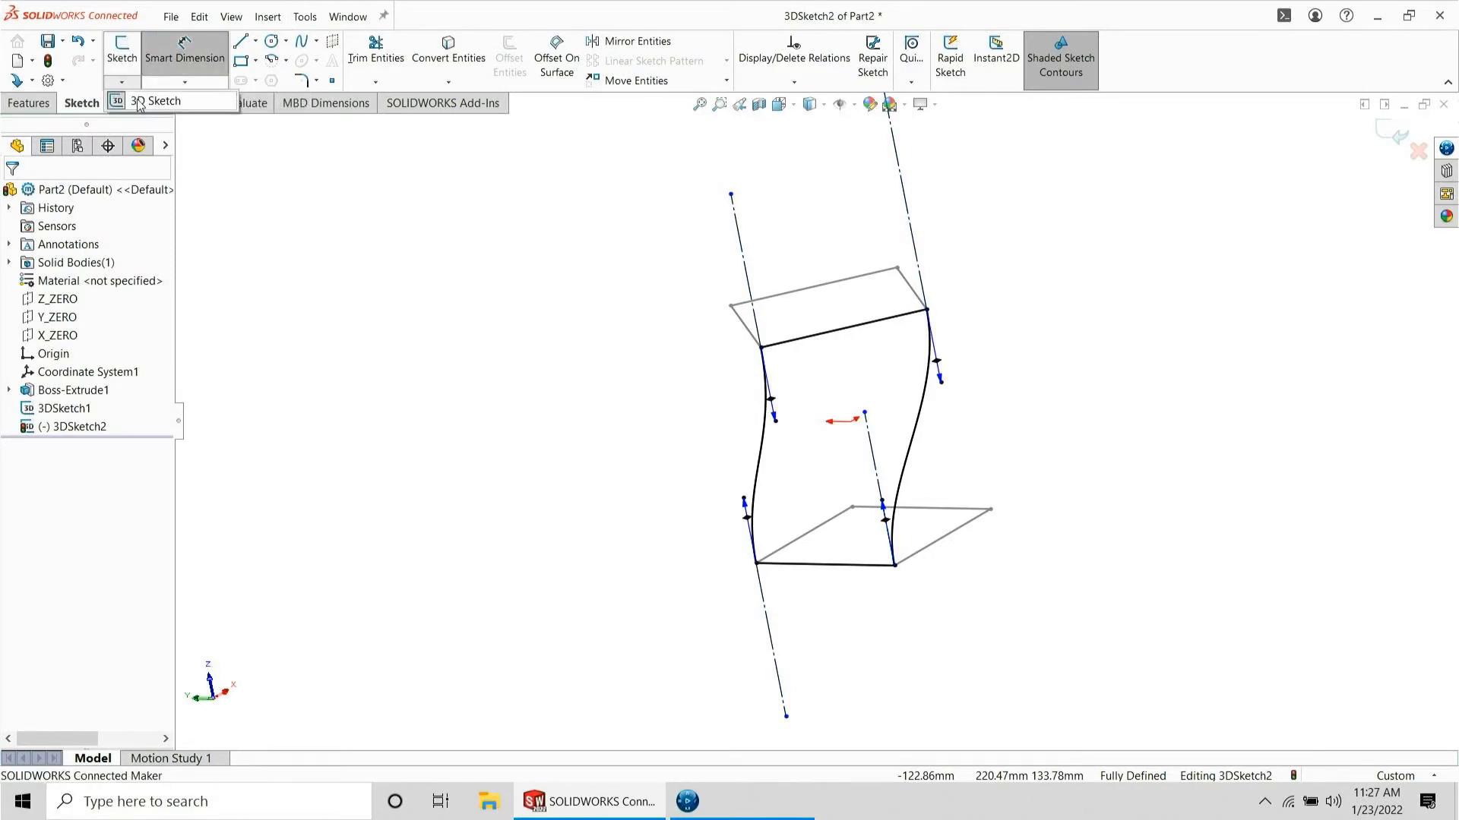
pyautogui.click(142, 103)
# - Create a filled surface bounded by 3DSketch2 with Contact edge settings
pyautogui.click(138, 108)
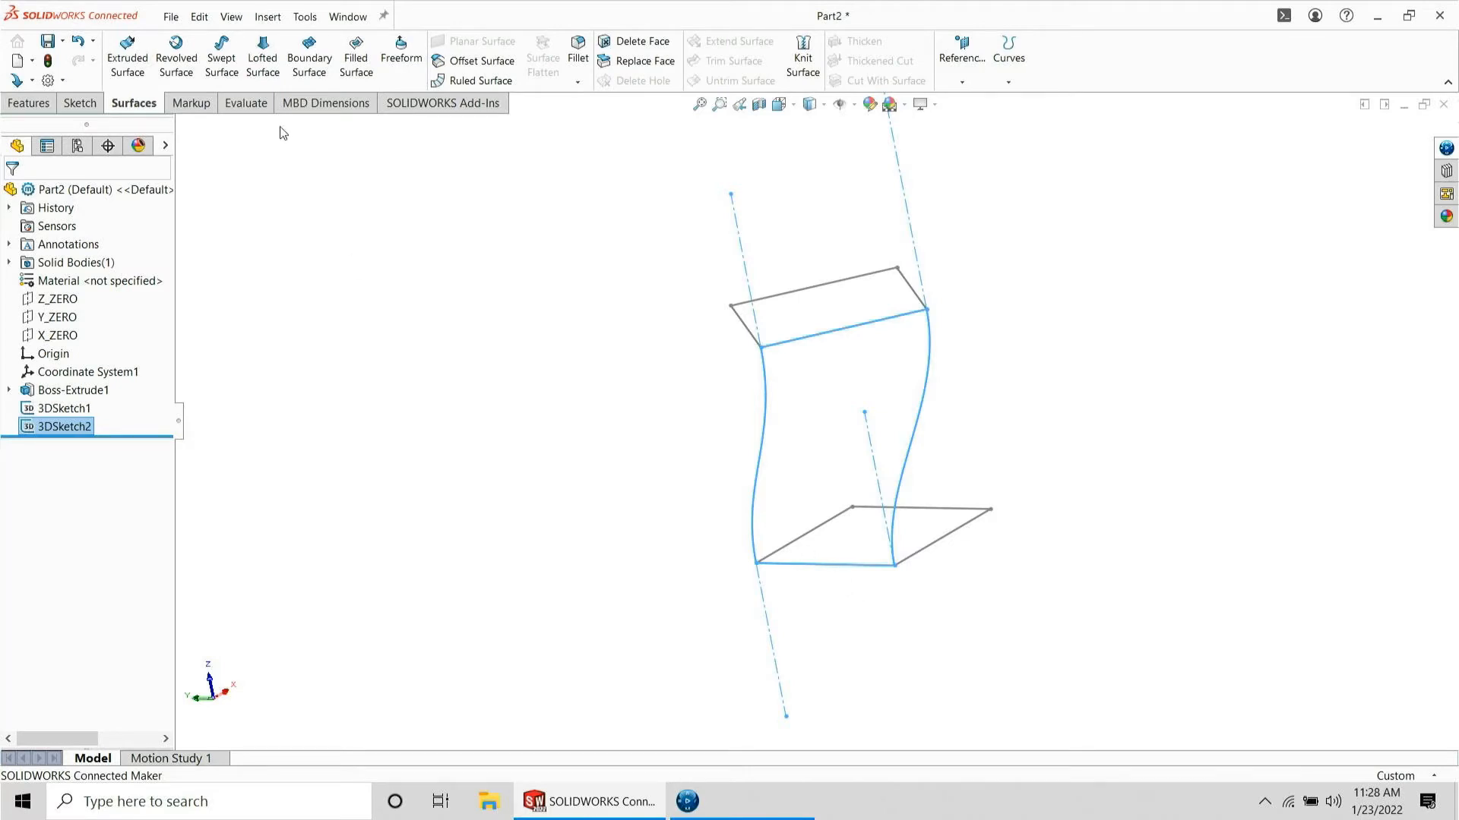
pyautogui.click(357, 60)
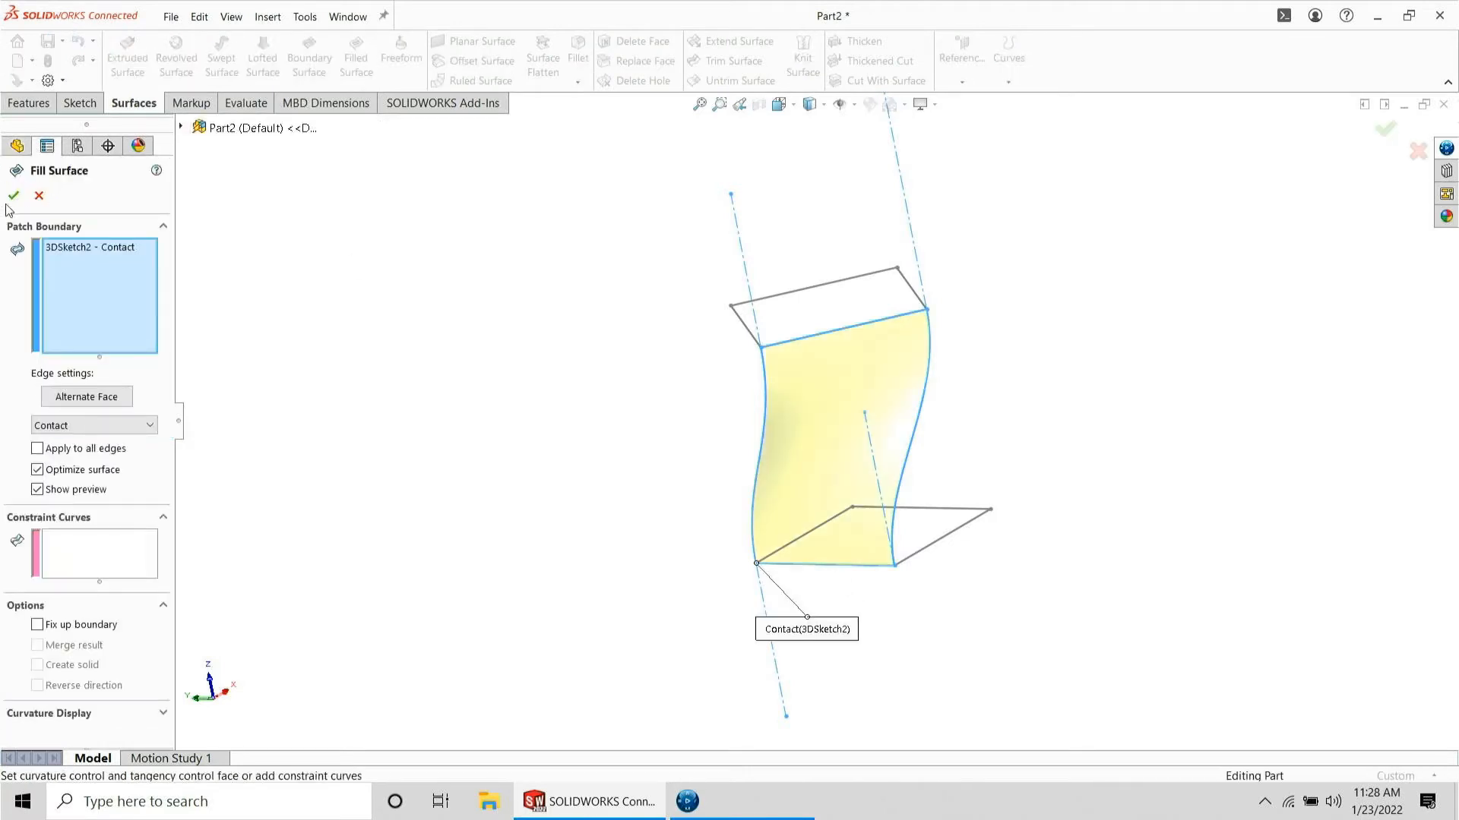
pyautogui.click(14, 196)
# - Create a reference axis at the intersection of the Y_ZERO and X_ZERO planes
pyautogui.moveTo(929, 532); pyautogui.dragTo(755, 385, button='middle')
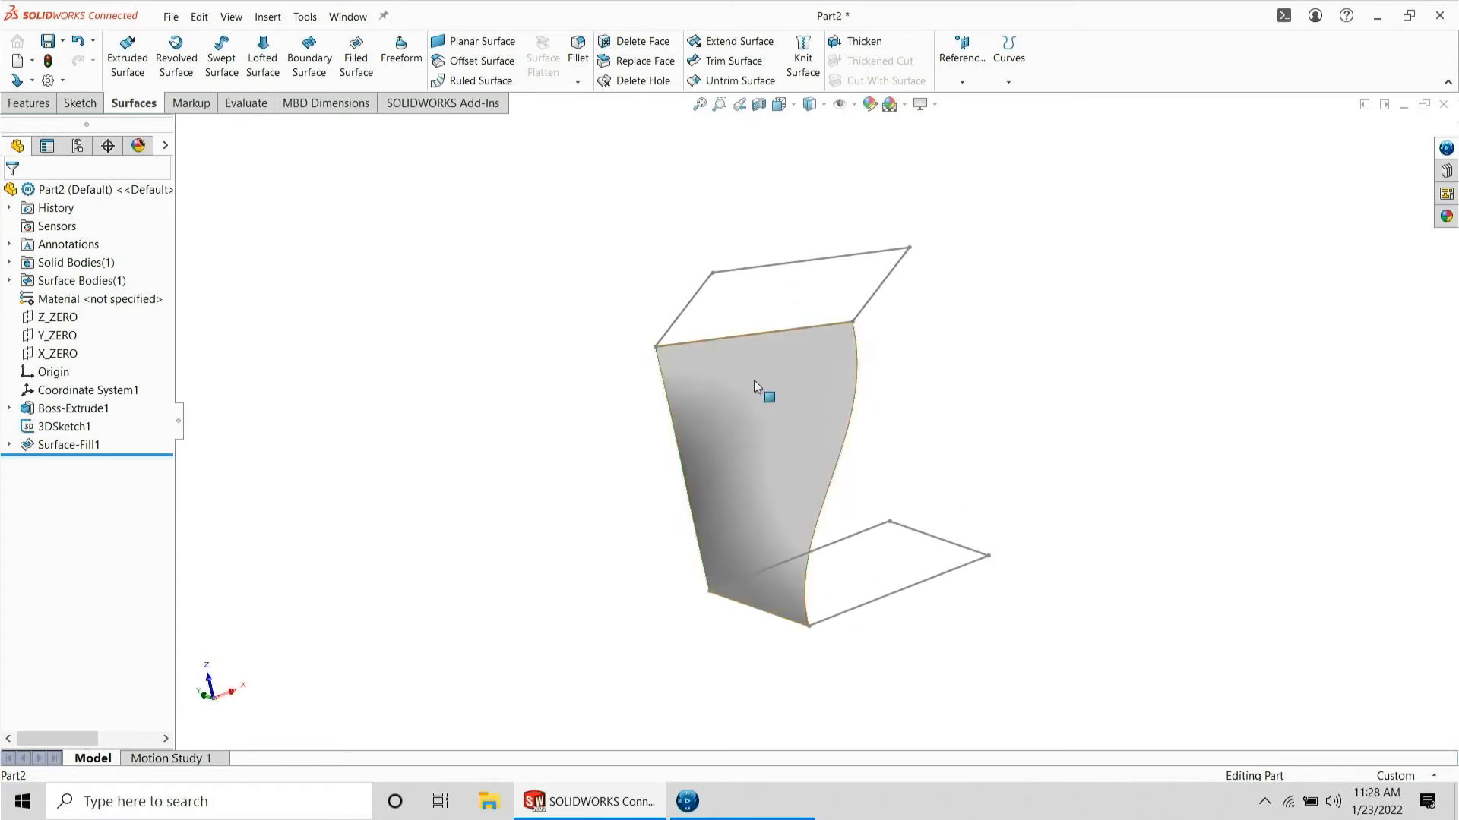
pyautogui.click(23, 104)
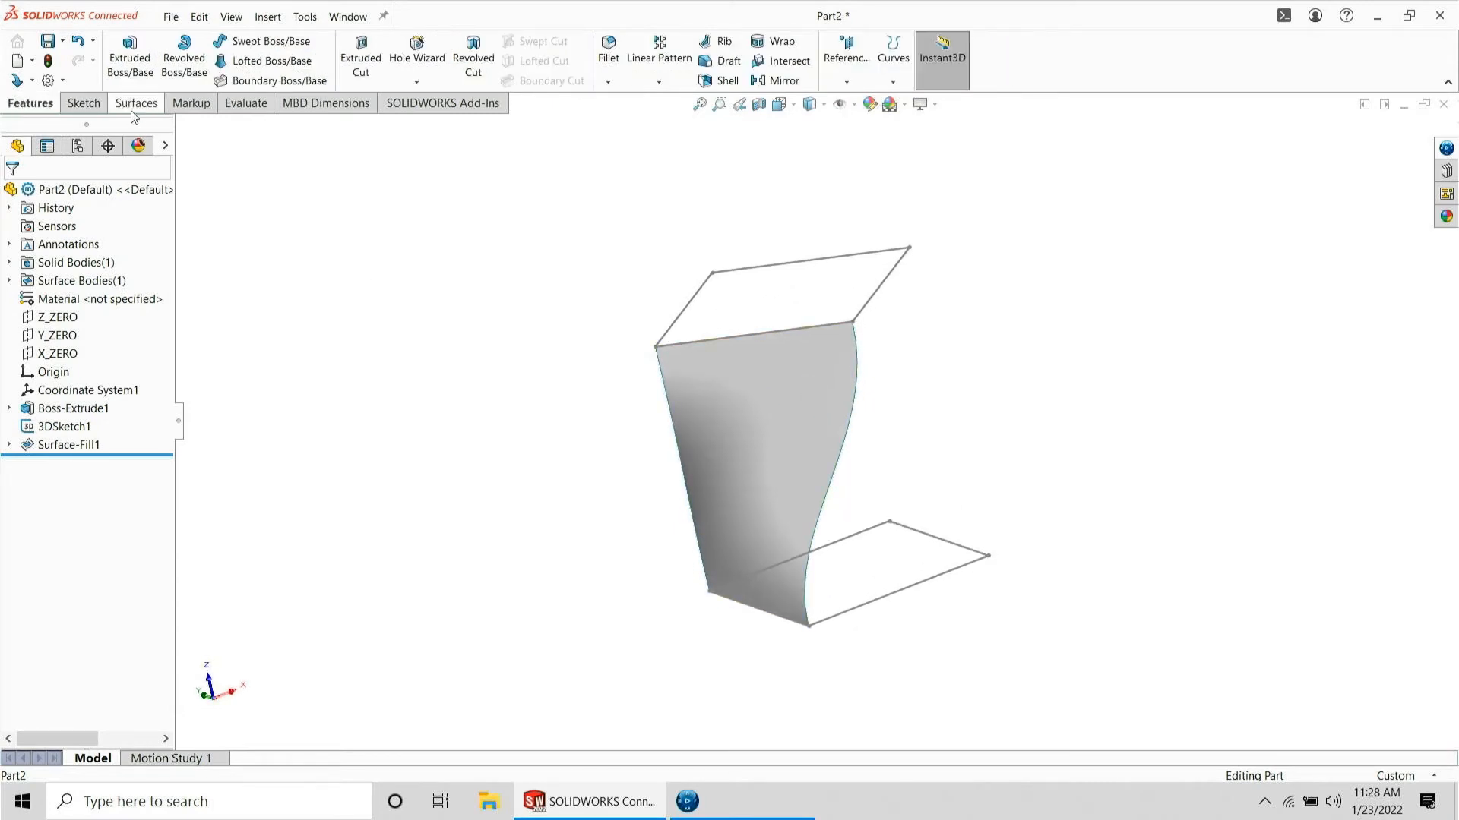
pyautogui.click(154, 107)
pyautogui.moveTo(843, 486); pyautogui.dragTo(764, 612, button='middle')
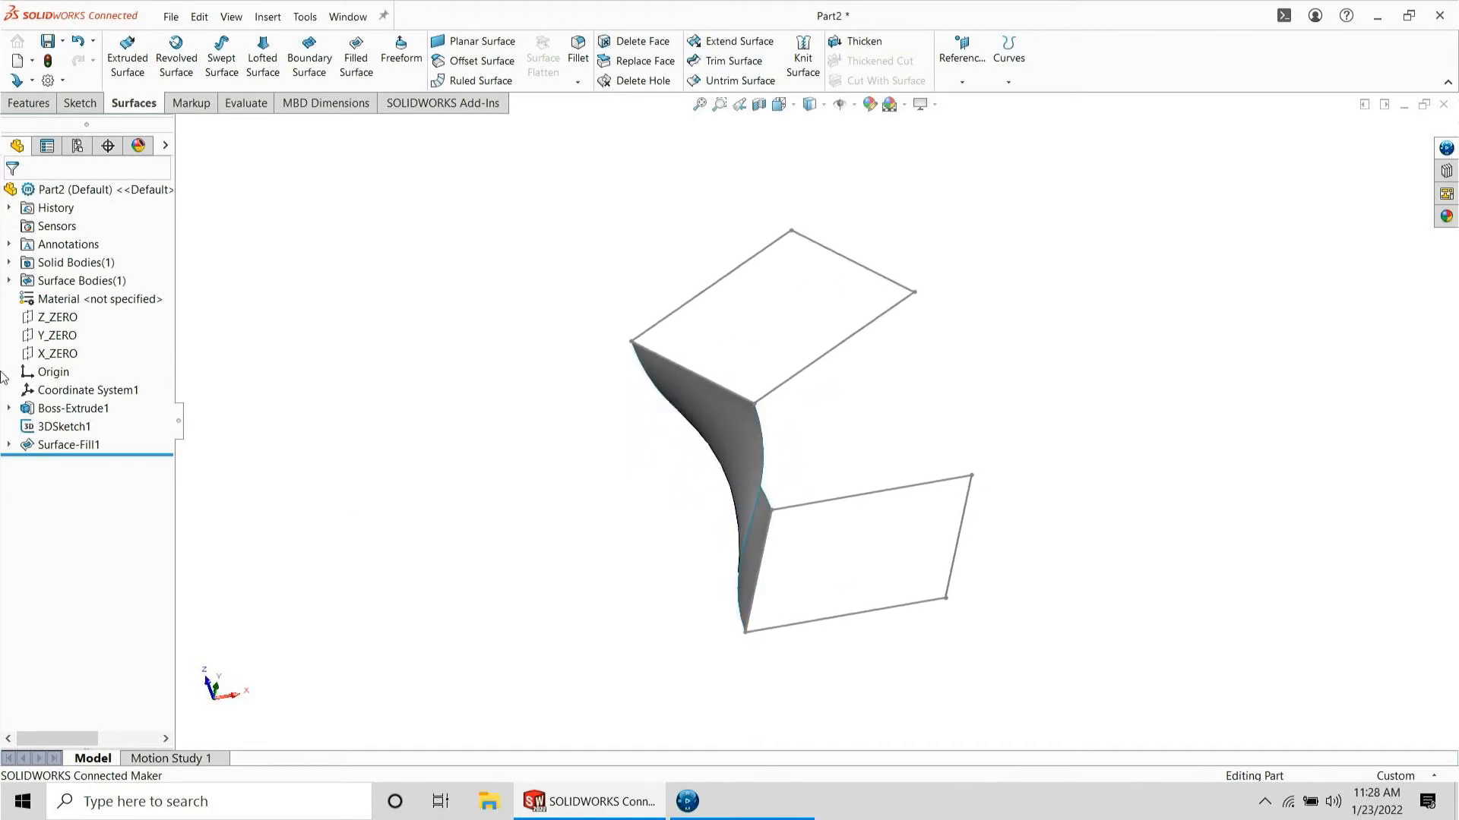
pyautogui.click(46, 337)
pyautogui.keyDown('ctrl'); pyautogui.click(53, 354); pyautogui.keyUp('ctrl')
pyautogui.click(964, 52)
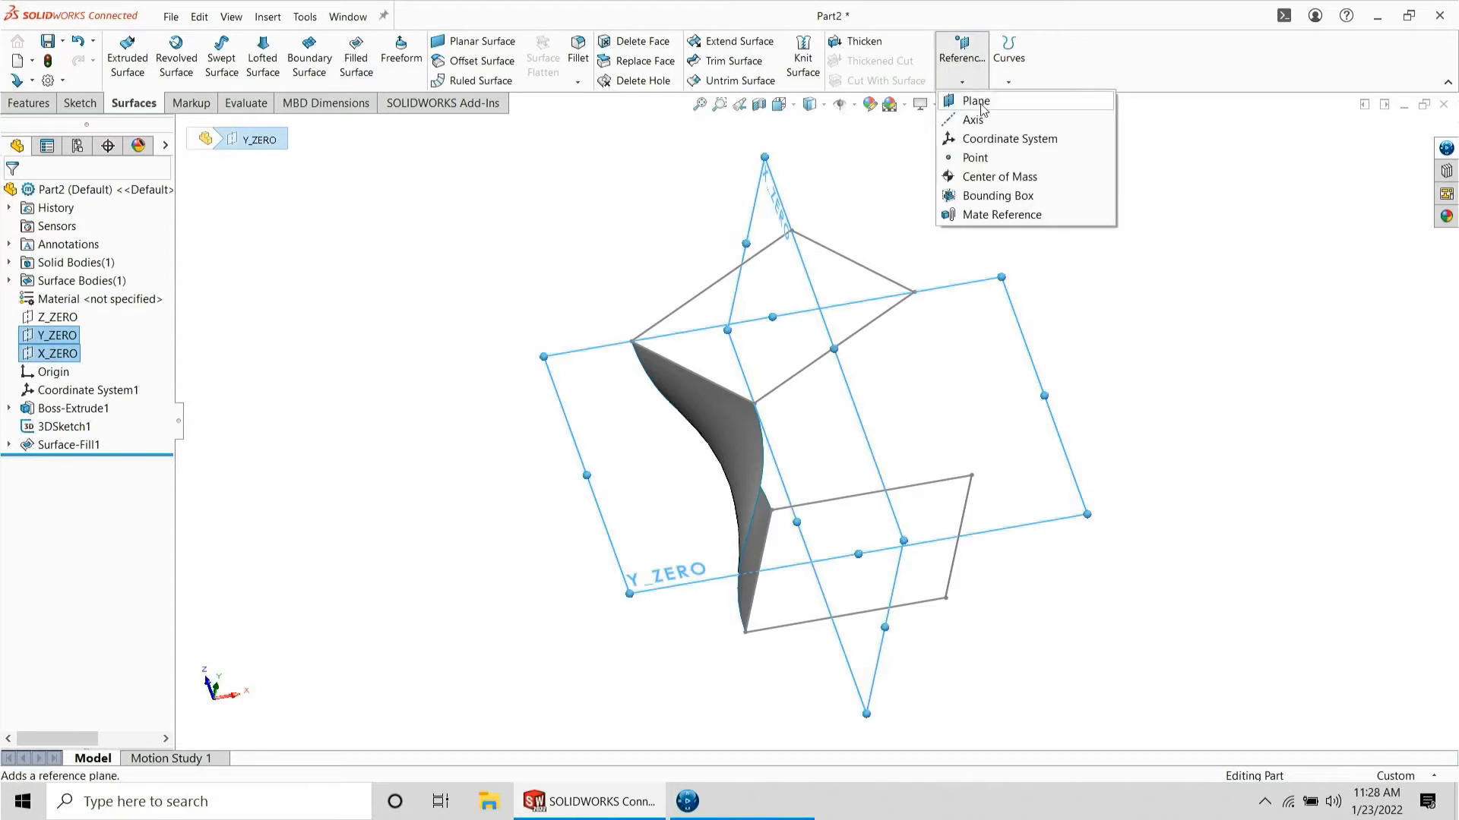
pyautogui.click(973, 120)
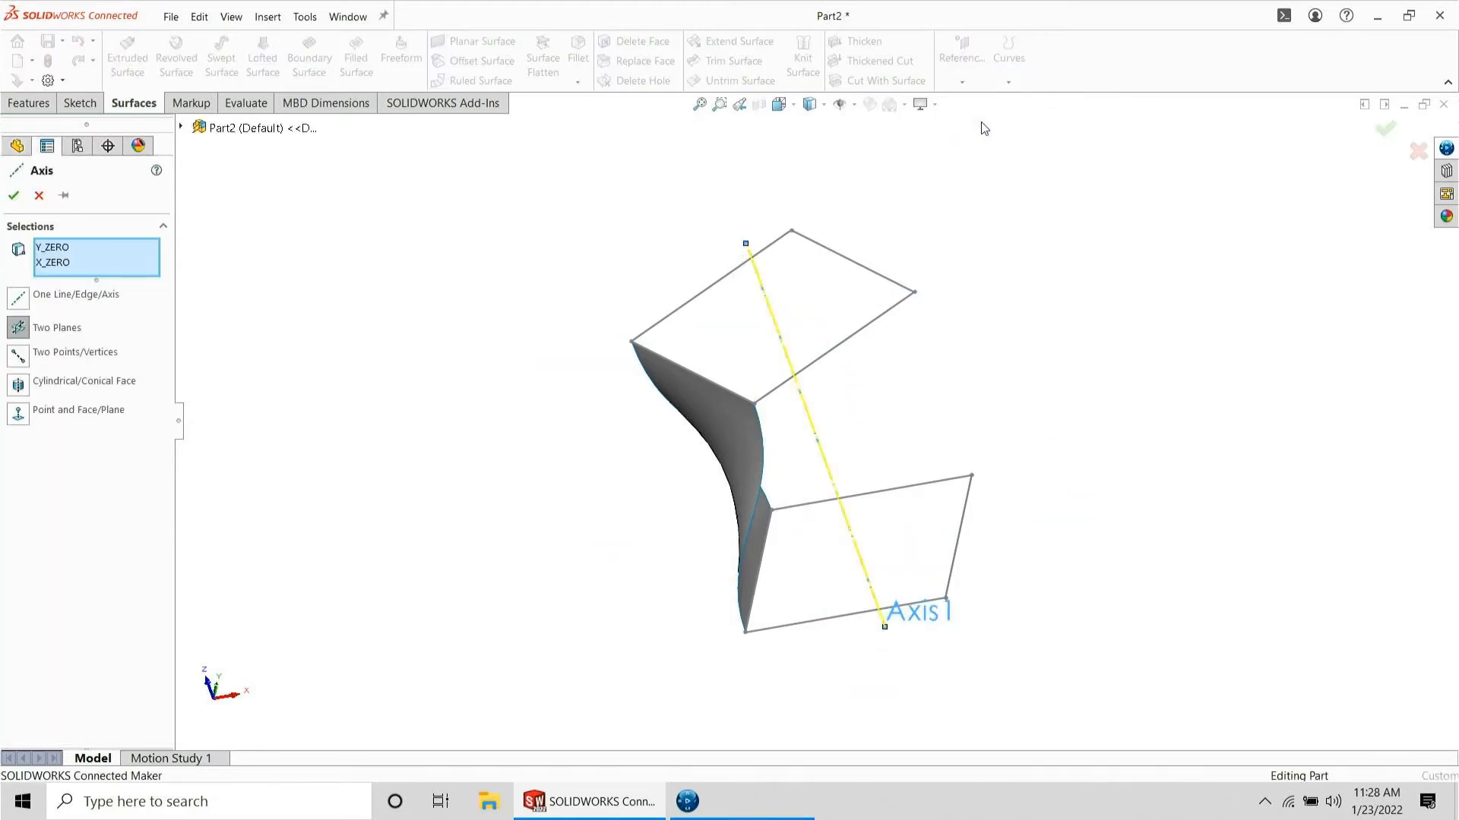
pyautogui.press('Return')
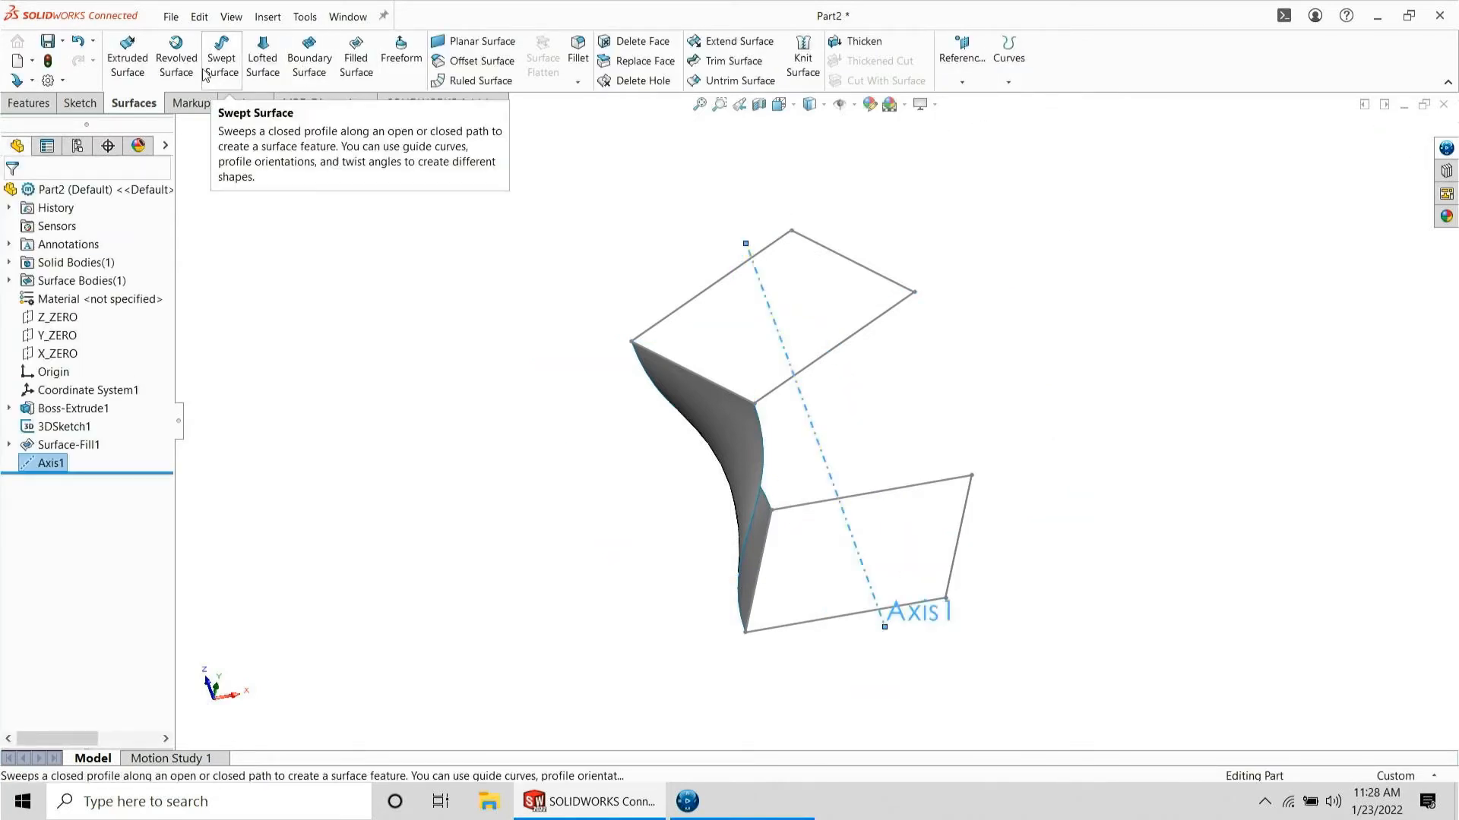
# - Circular-pattern the filled surface body around the new axis with 4 equally spaced instances over 360 degrees
pyautogui.click(34, 103)
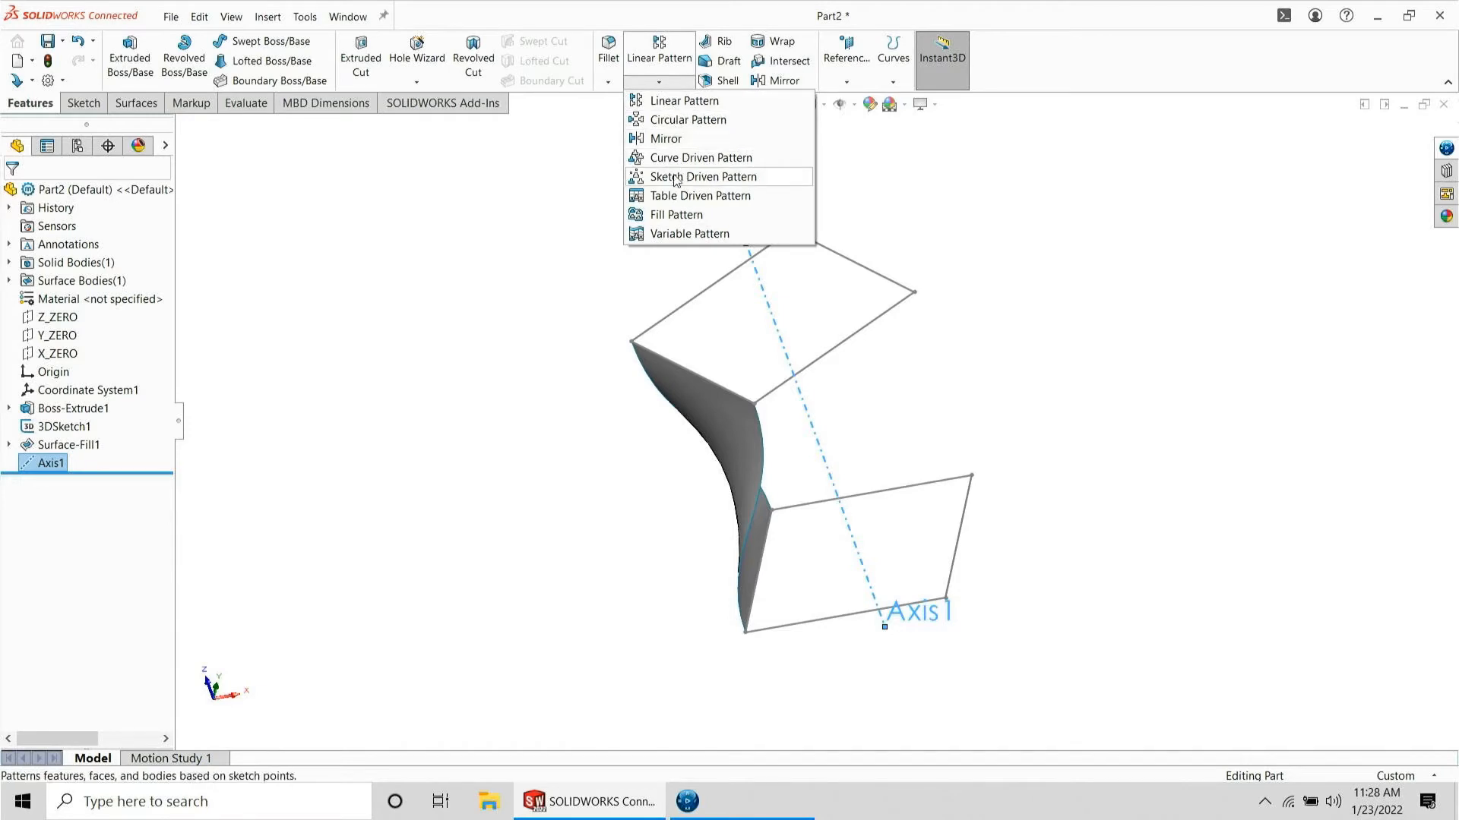
pyautogui.click(688, 119)
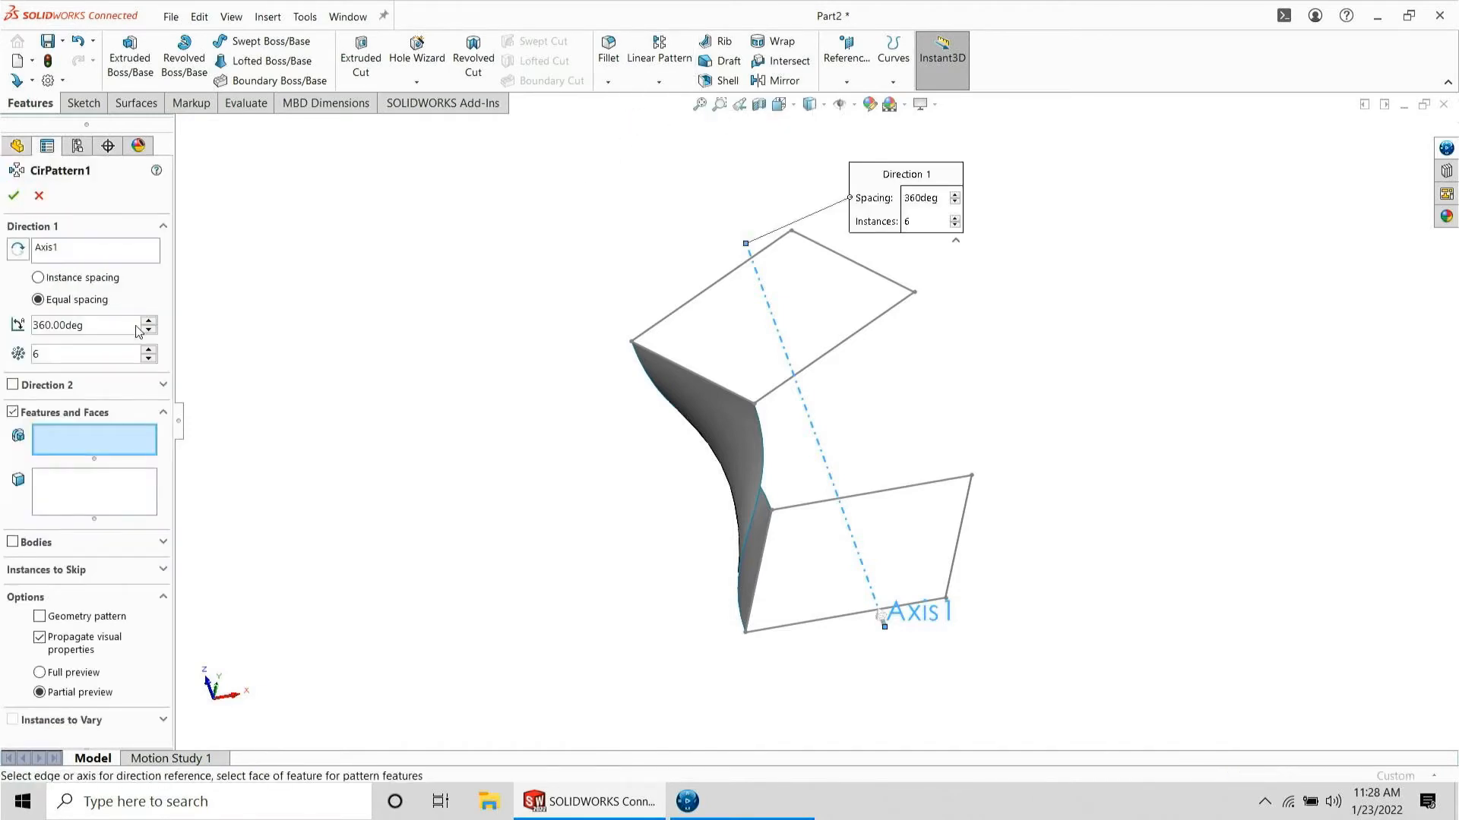
pyautogui.doubleClick(75, 360)
pyautogui.write('4')
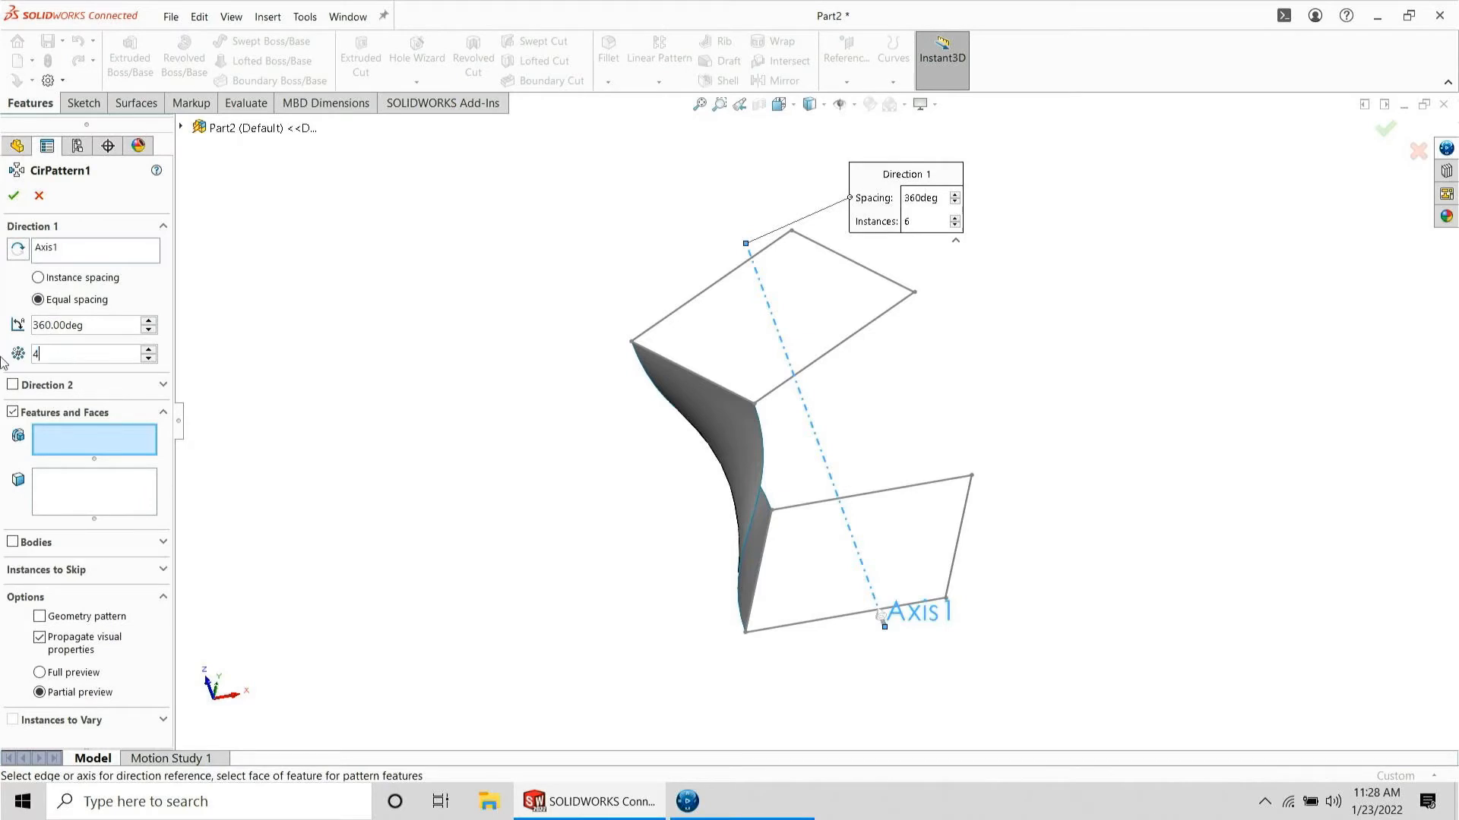
pyautogui.click(34, 544)
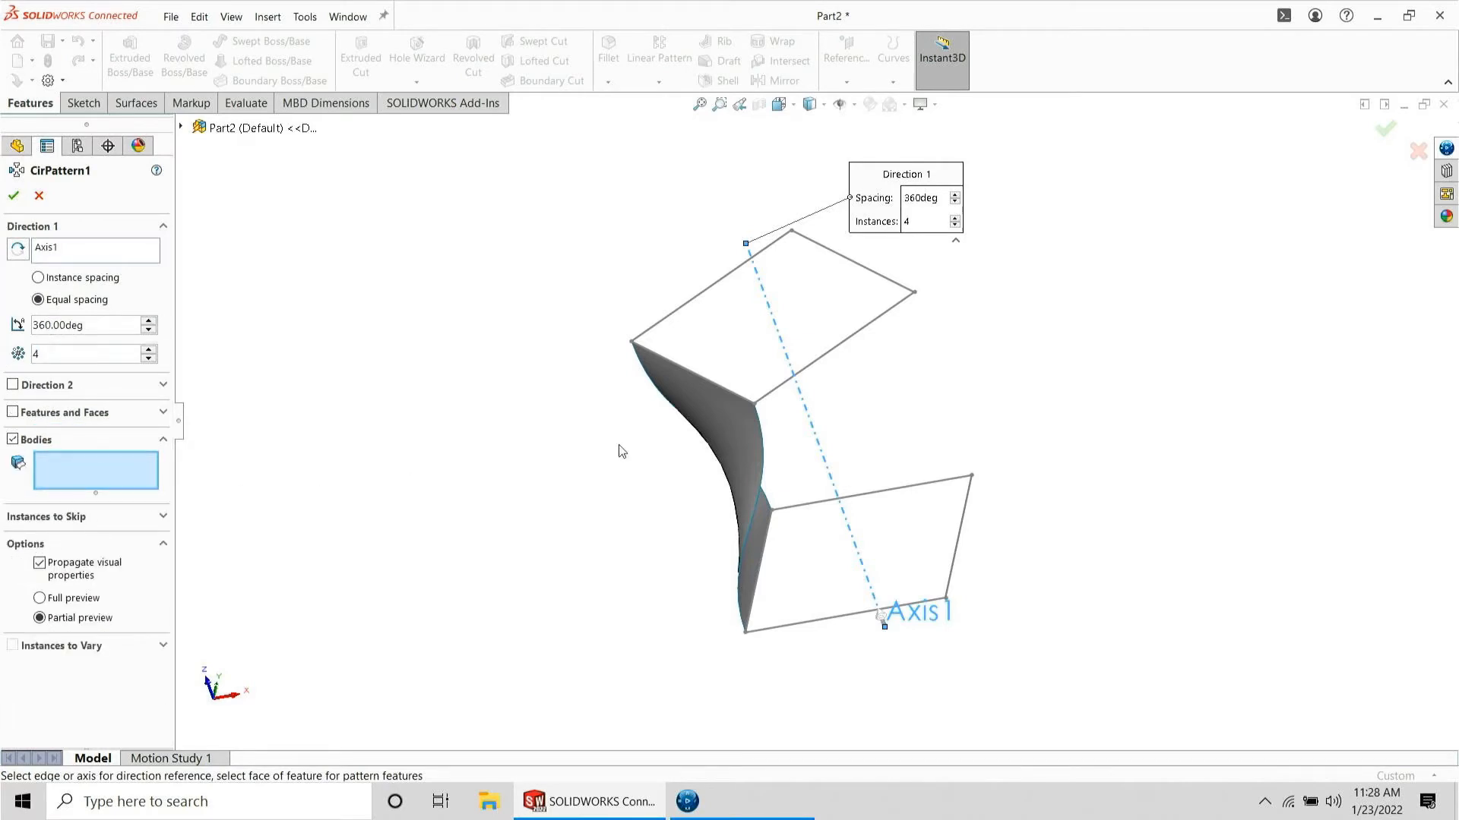
pyautogui.click(715, 427)
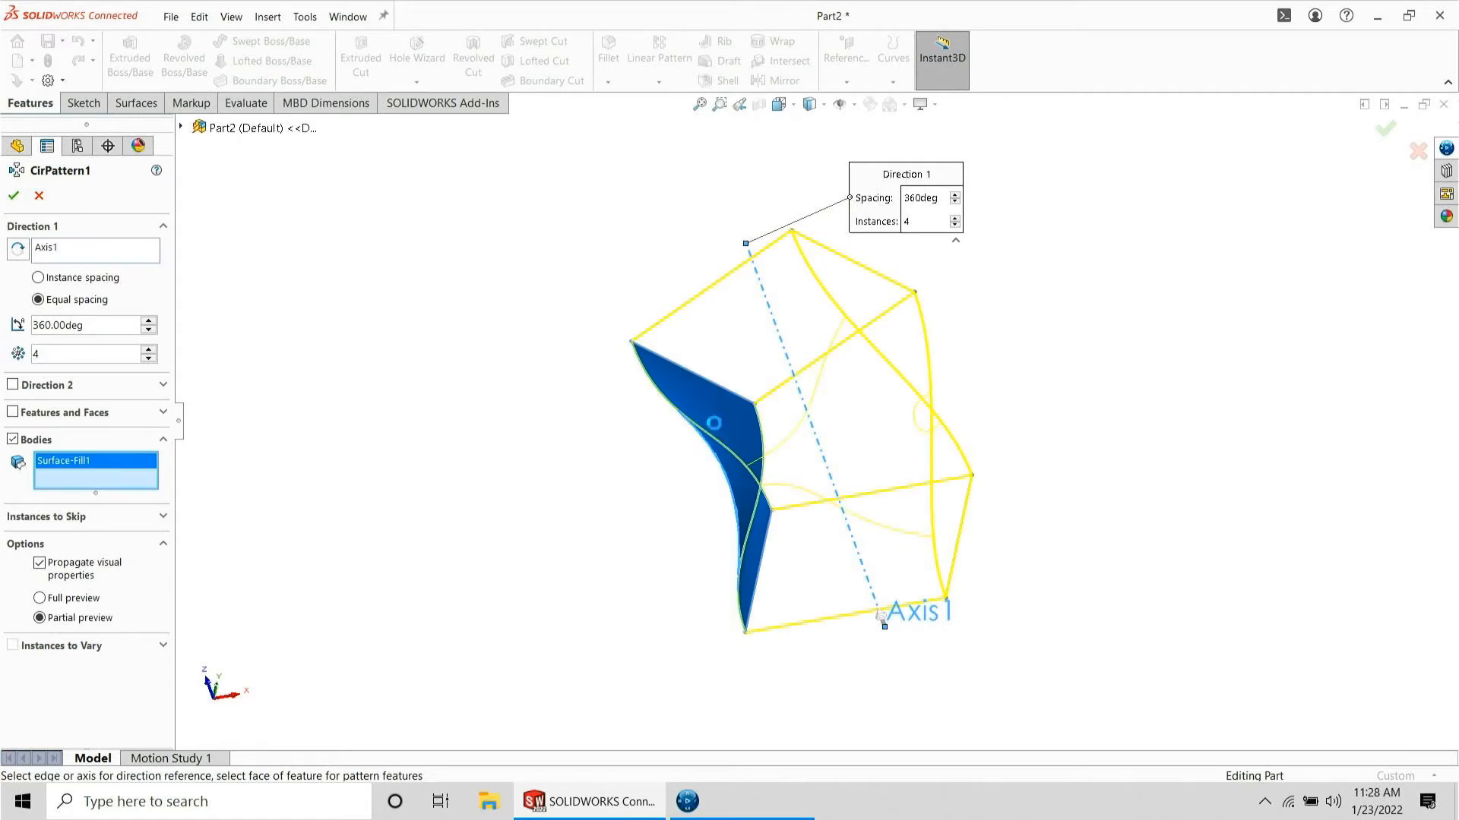
pyautogui.rightClick(715, 424)
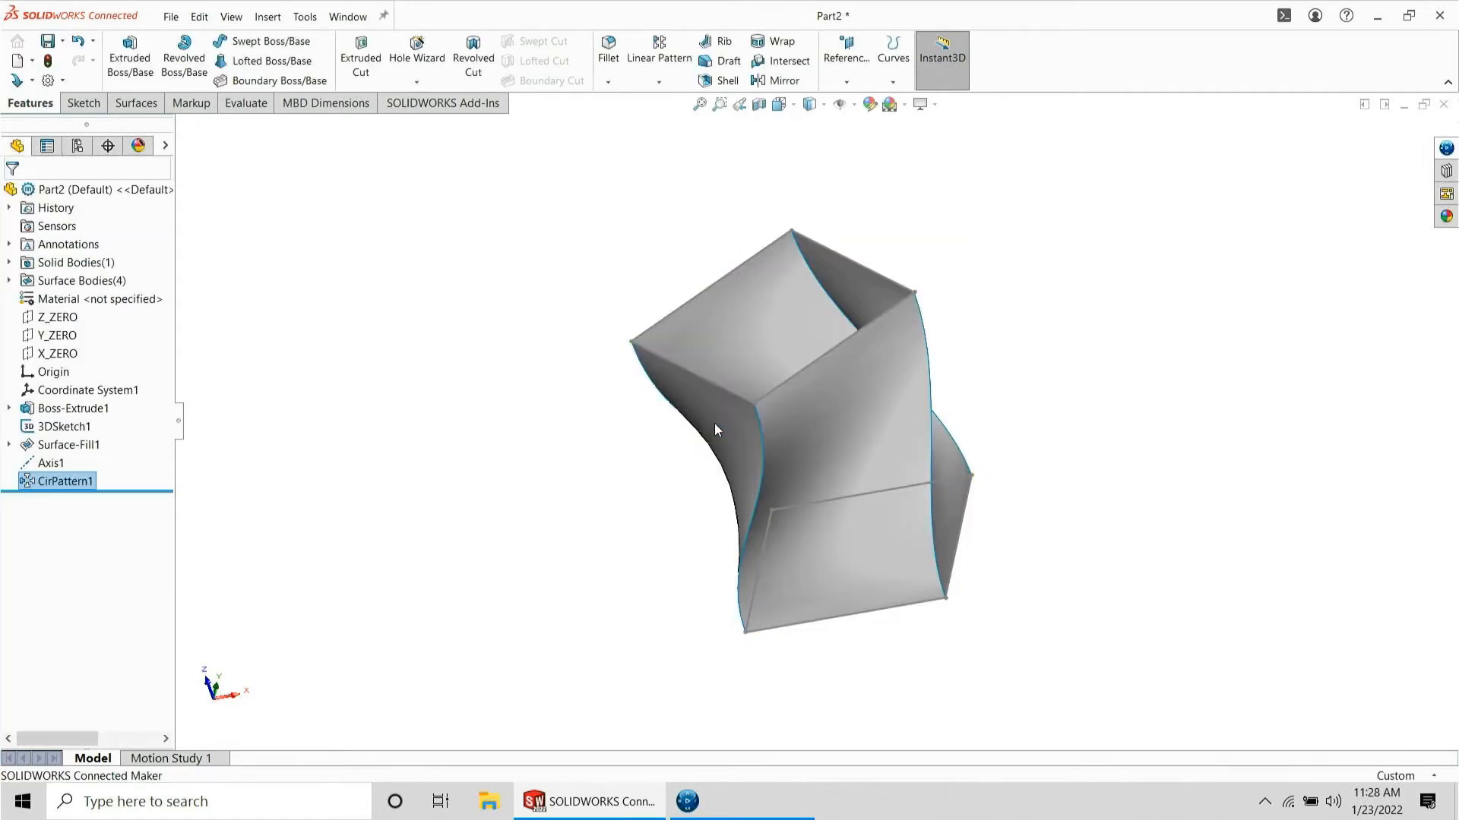
# - Knit the original filled surface and its three patterned copies into one surface
pyautogui.click(145, 105)
pyautogui.click(803, 60)
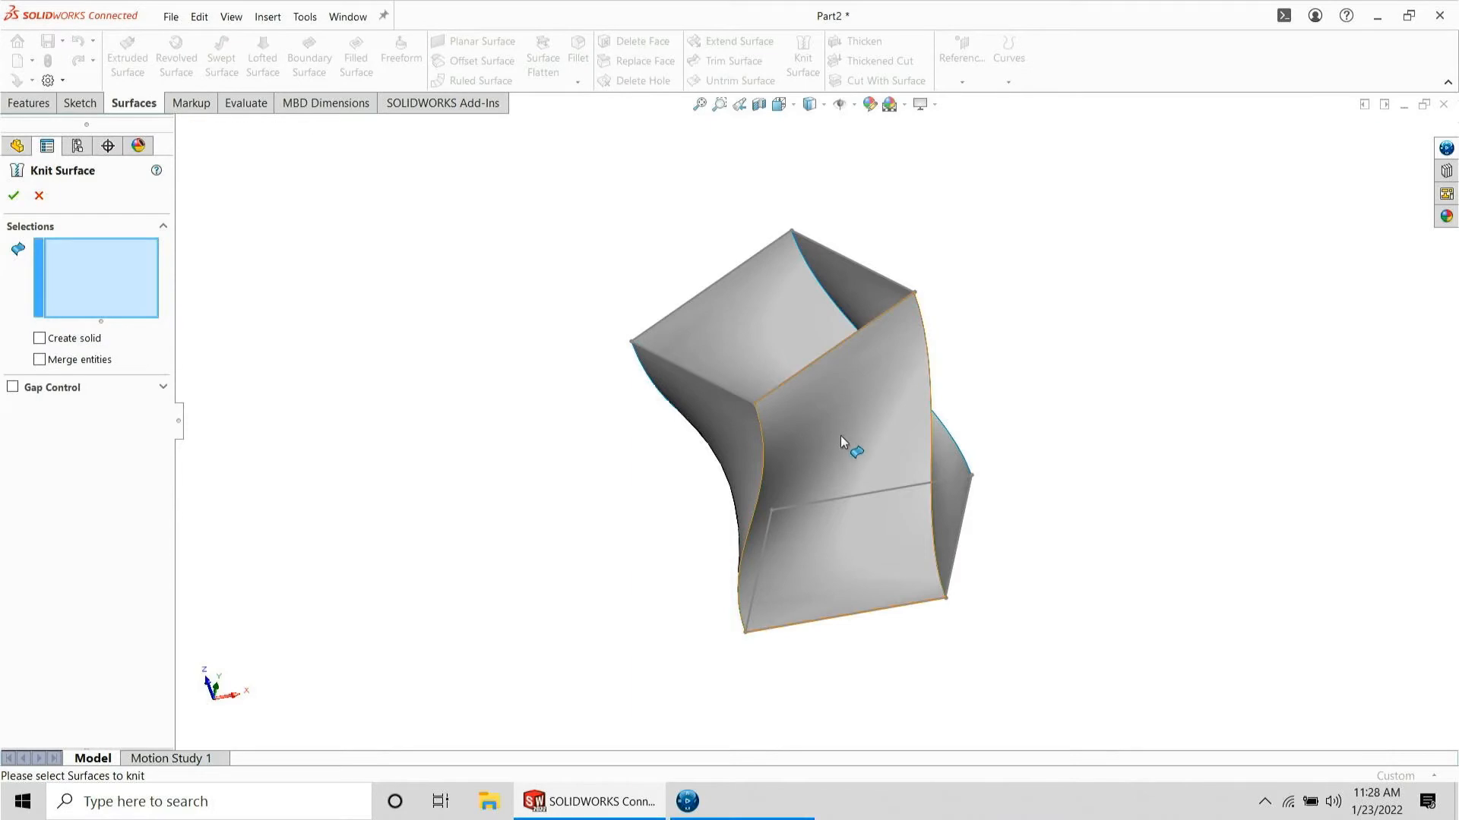
pyautogui.click(840, 433)
pyautogui.click(752, 426)
pyautogui.click(790, 327)
pyautogui.click(836, 311)
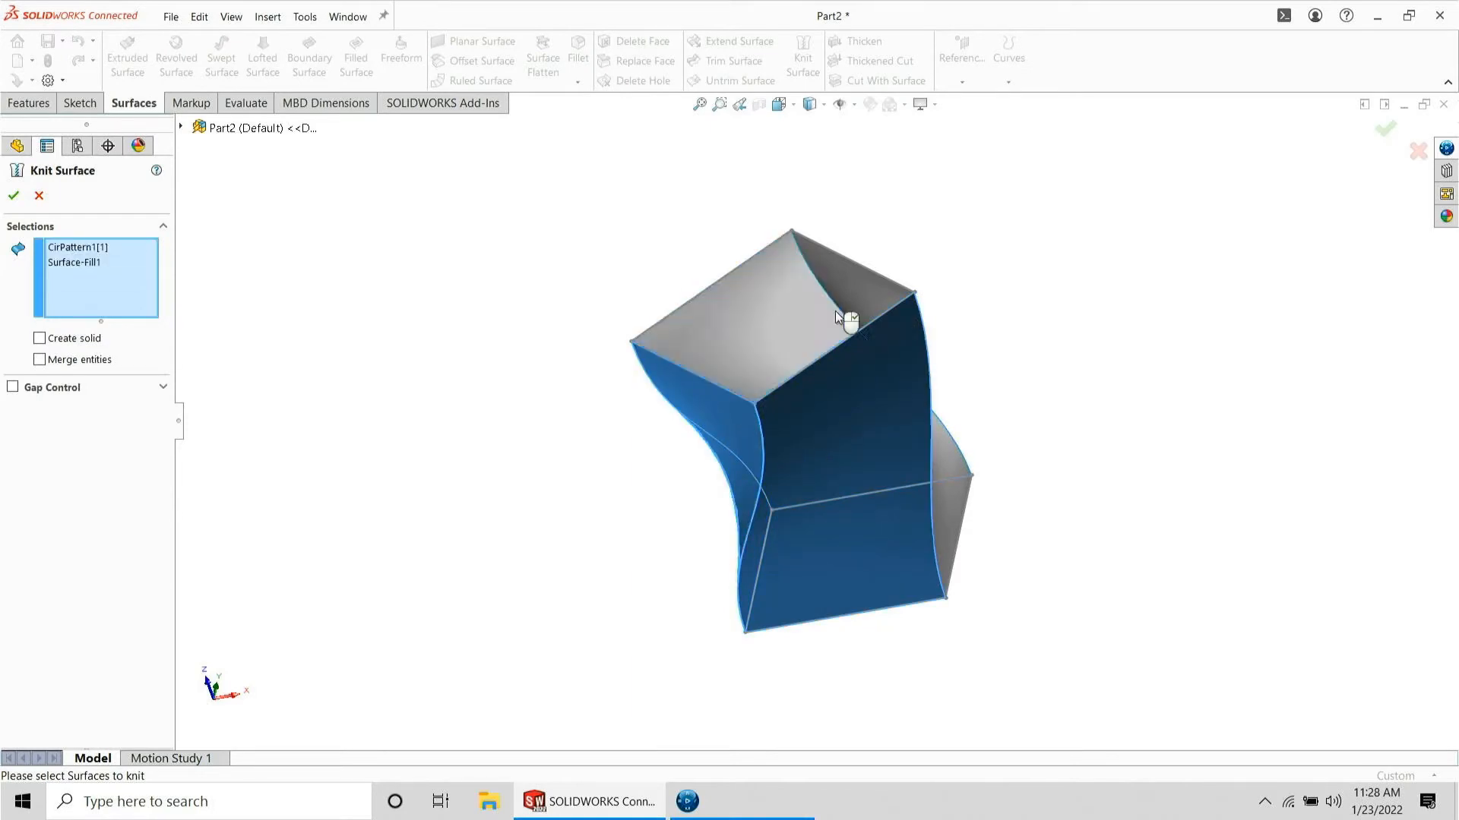
pyautogui.click(841, 304)
pyautogui.click(823, 307)
pyautogui.rightClick(818, 310)
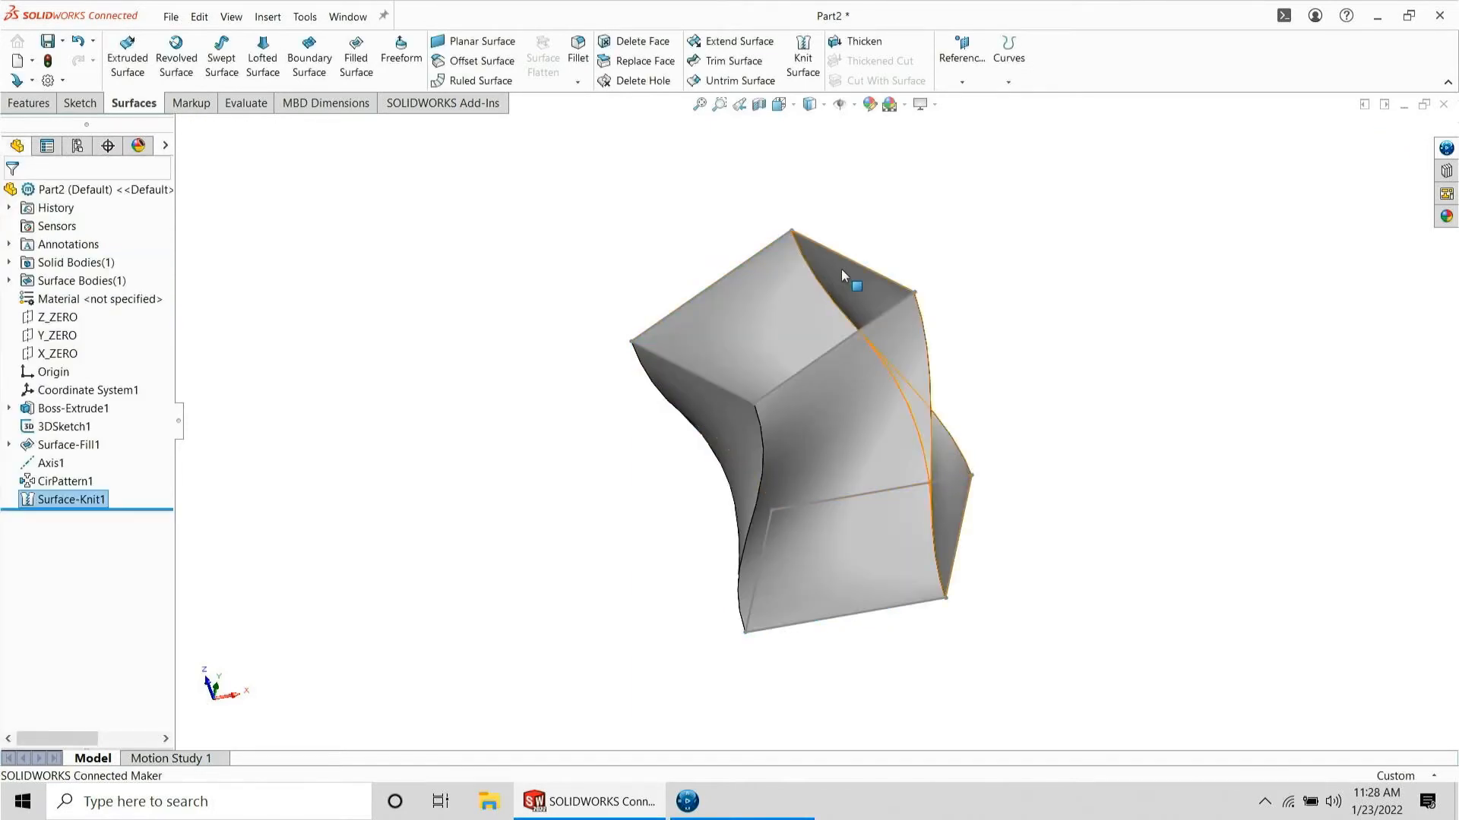
# - Hide the reference axis and 3DSketch1 in the model view
pyautogui.click(48, 463)
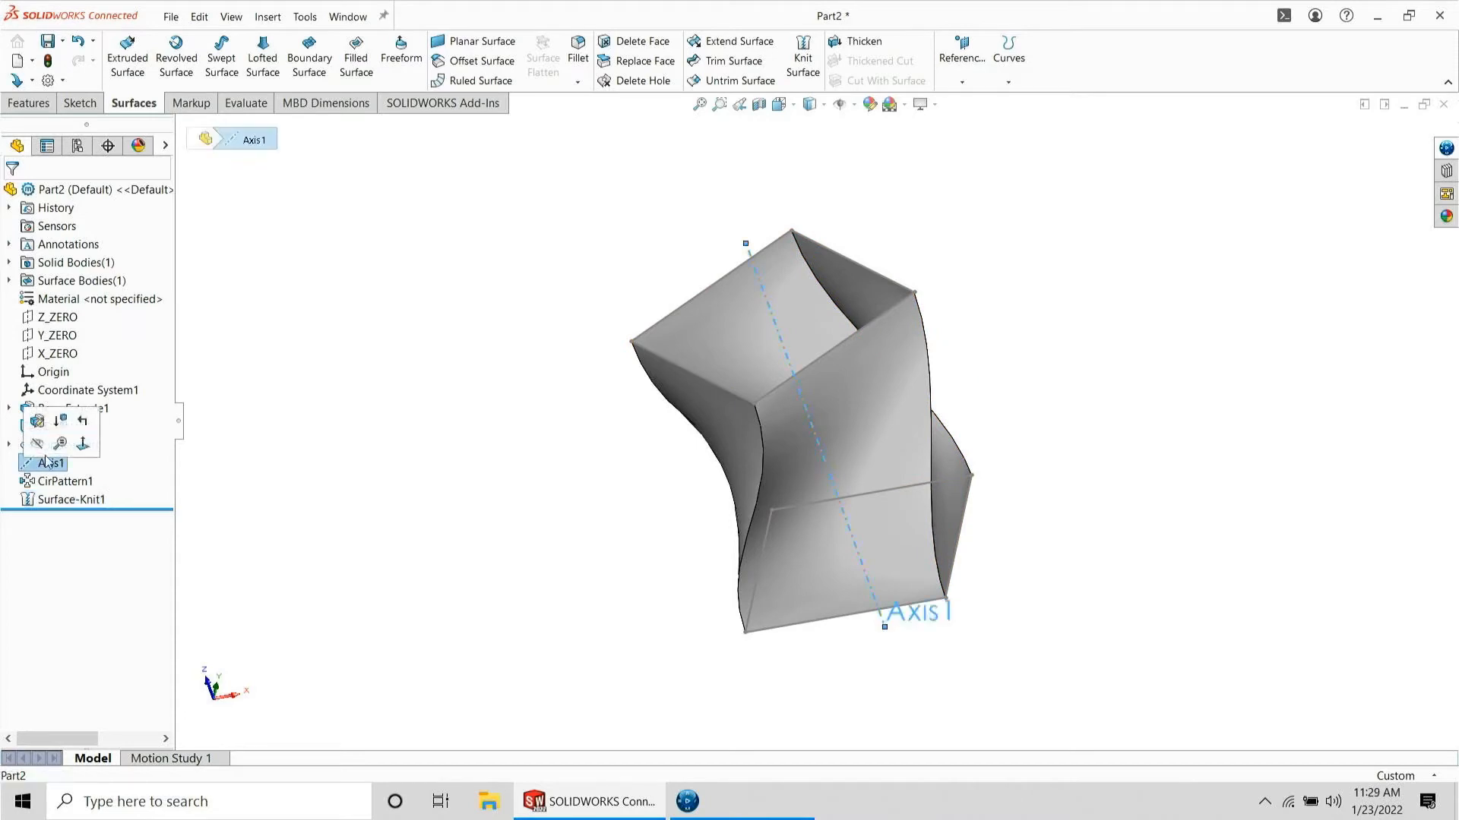
pyautogui.click(36, 444)
pyautogui.click(67, 426)
pyautogui.click(66, 406)
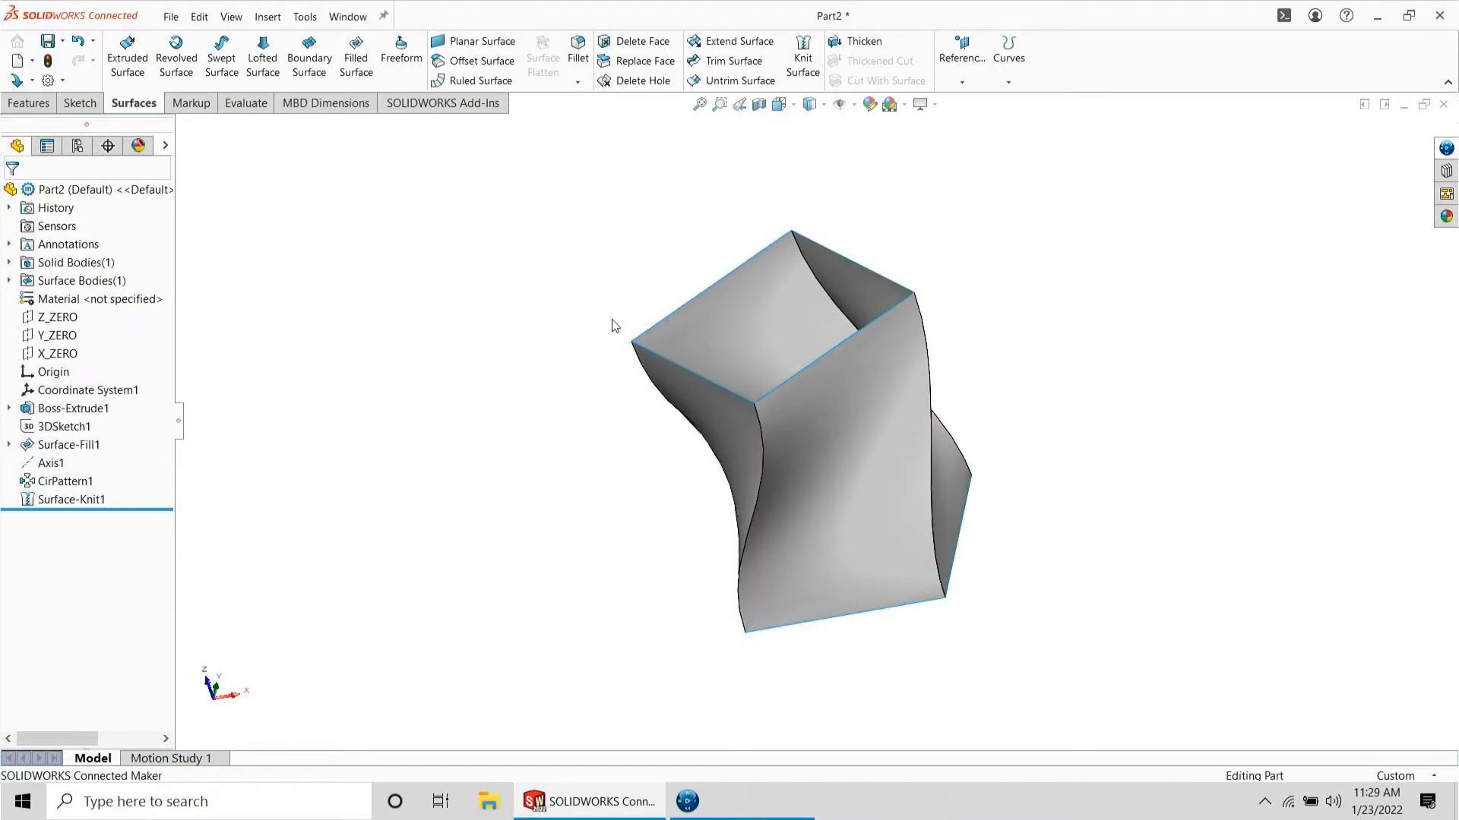
# - Select the open edge loop around the upper square opening and close it with a filled surface
pyautogui.rightClick(686, 310)
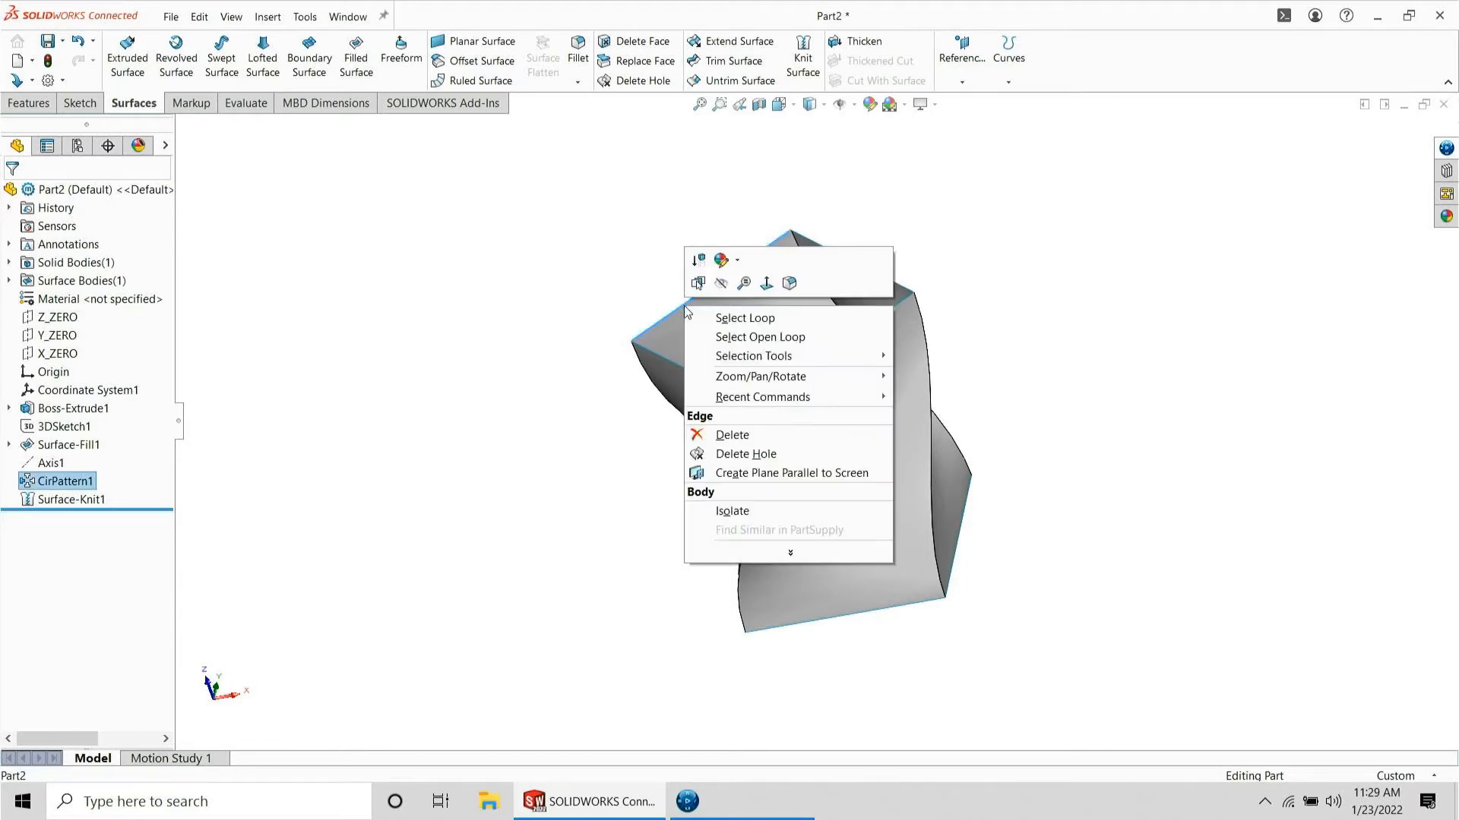
pyautogui.click(726, 337)
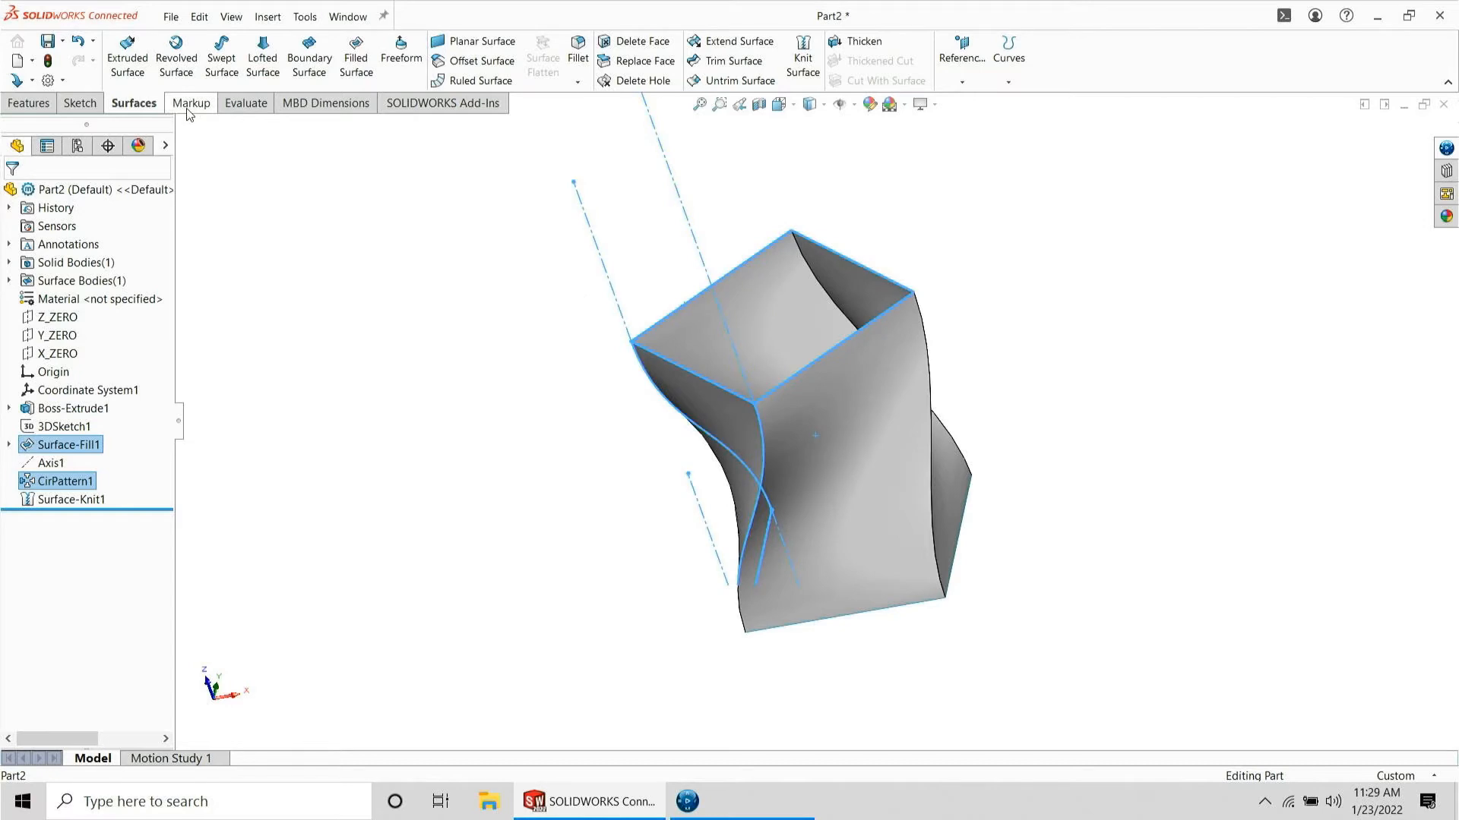
pyautogui.click(357, 64)
pyautogui.press('Return')
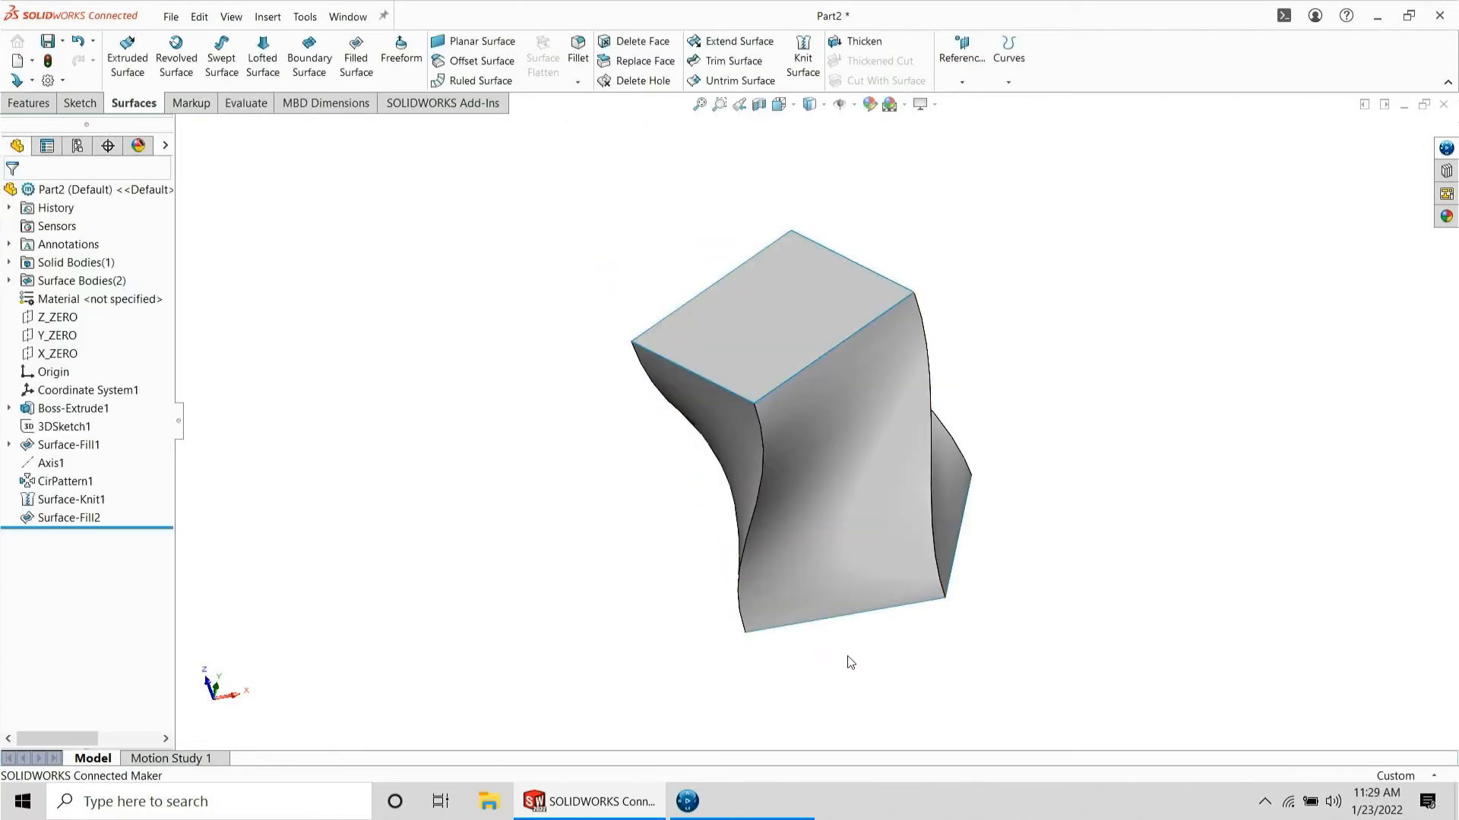
# - Select the open edge loop around the lower square opening and close it with a filled surface
pyautogui.rightClick(887, 615)
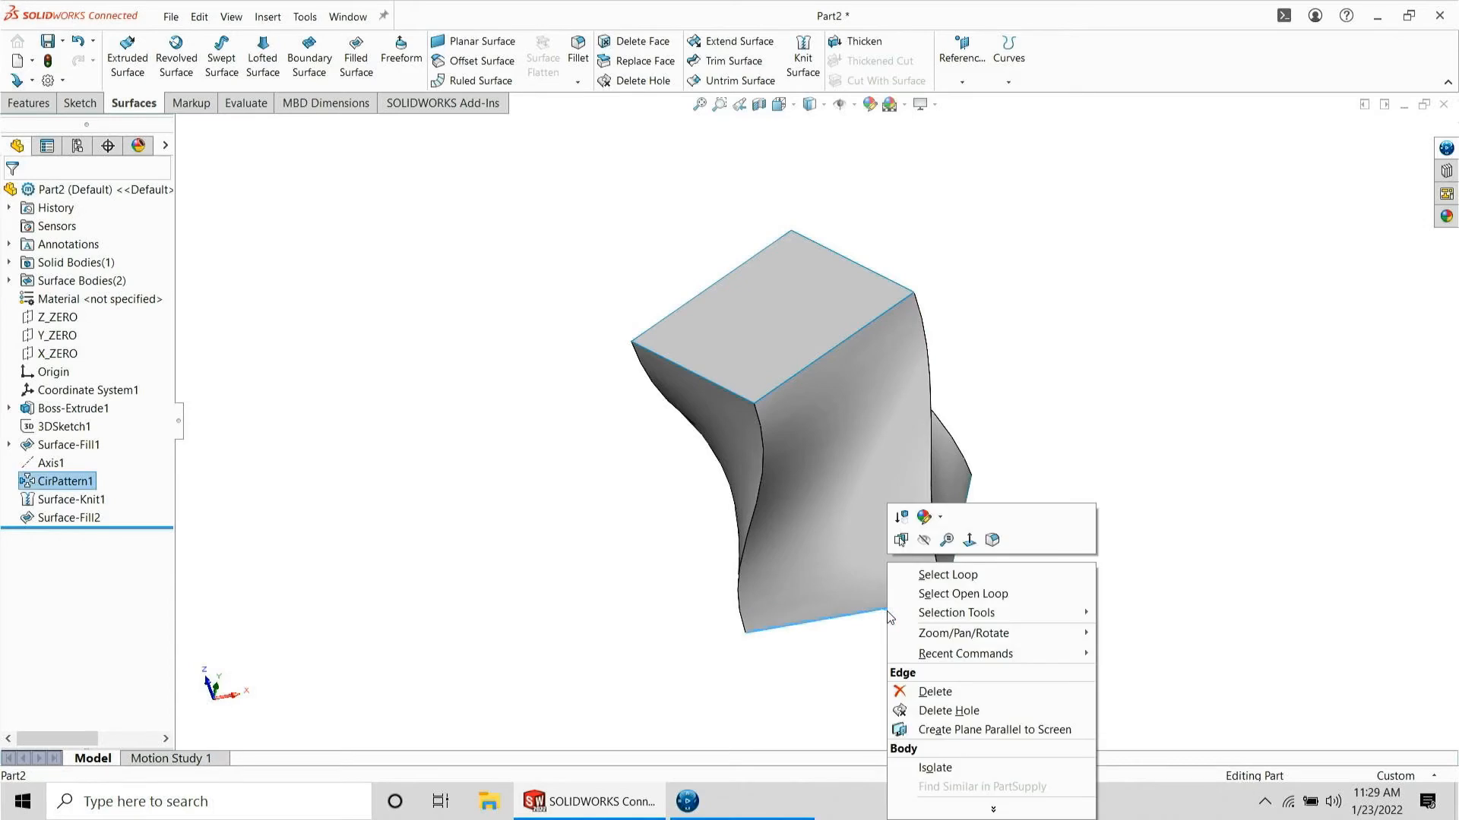
pyautogui.click(944, 600)
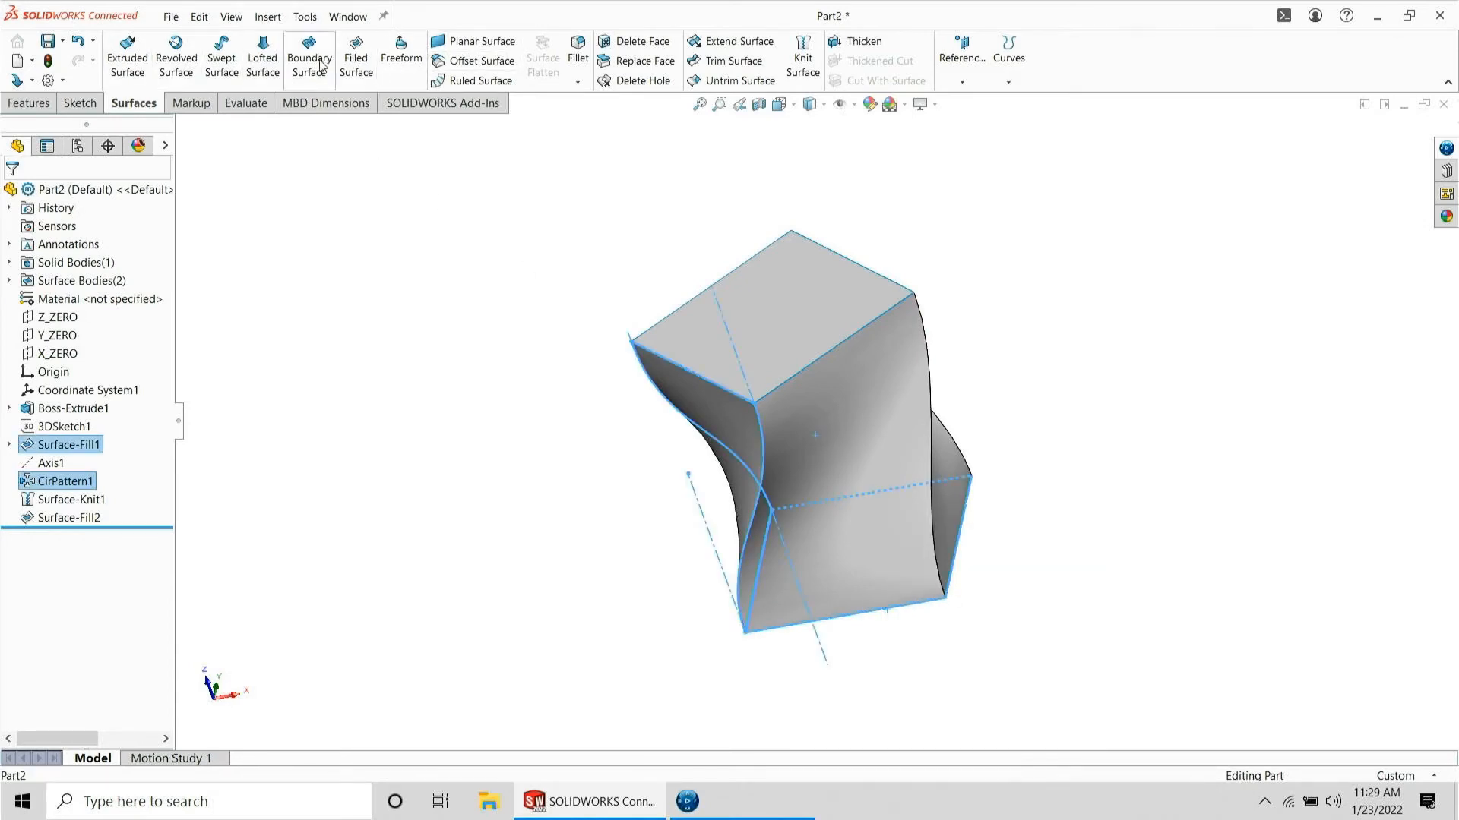
pyautogui.click(356, 61)
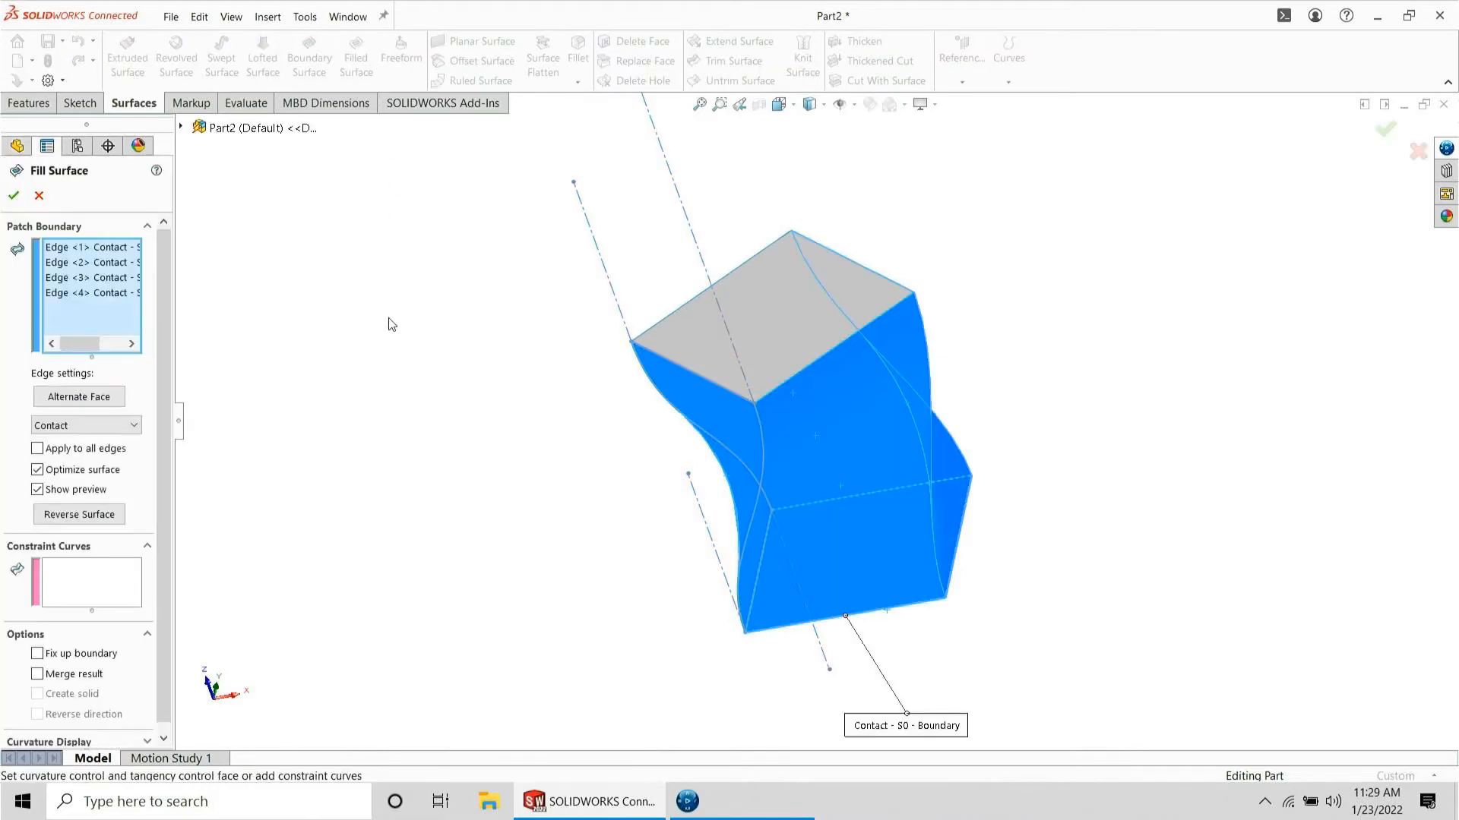
pyautogui.click(14, 195)
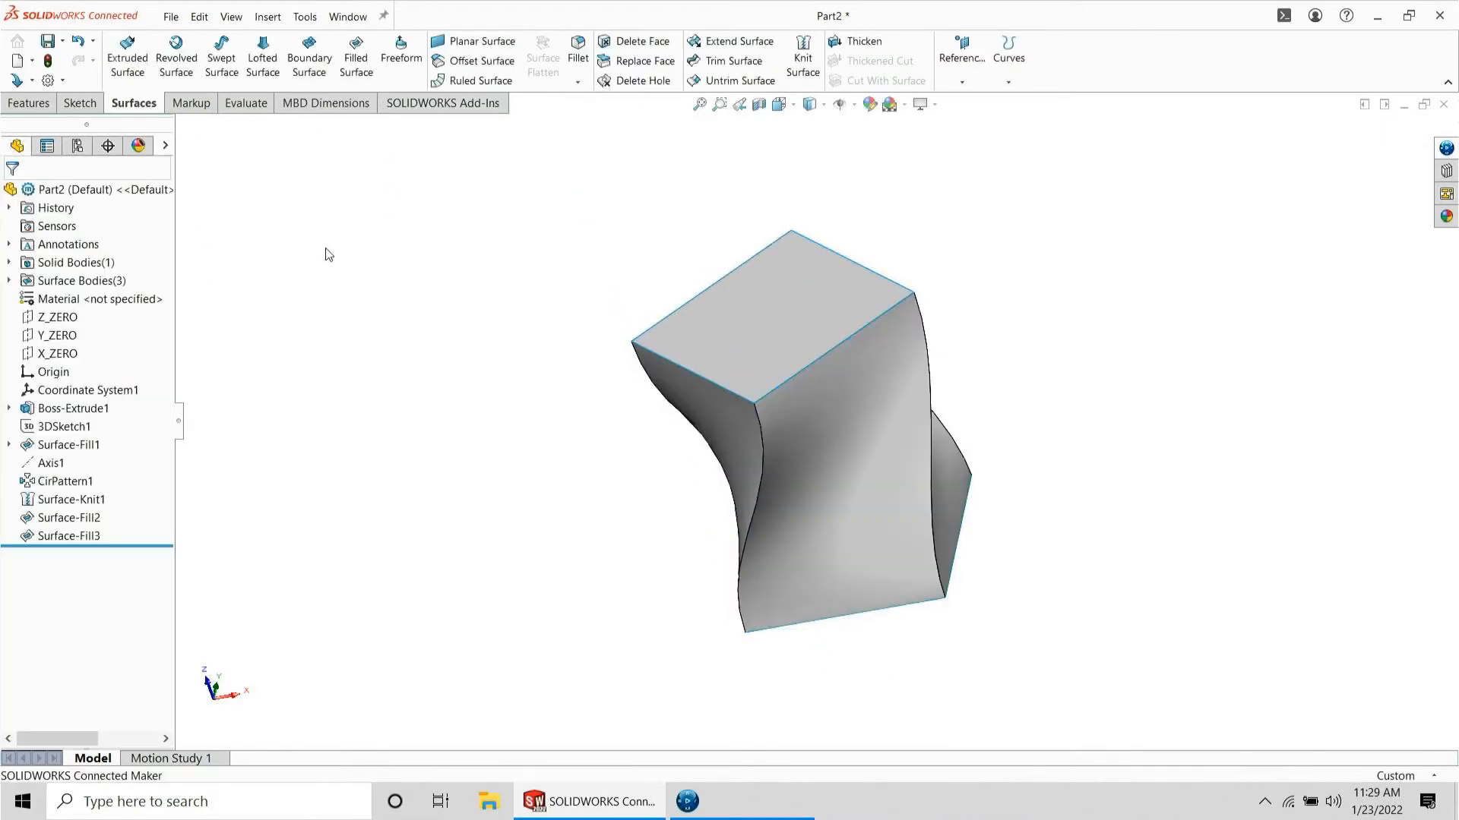
# - Knit the two filled end caps and the knitted twisted side surface together with the Create solid option enabled
pyautogui.click(805, 61)
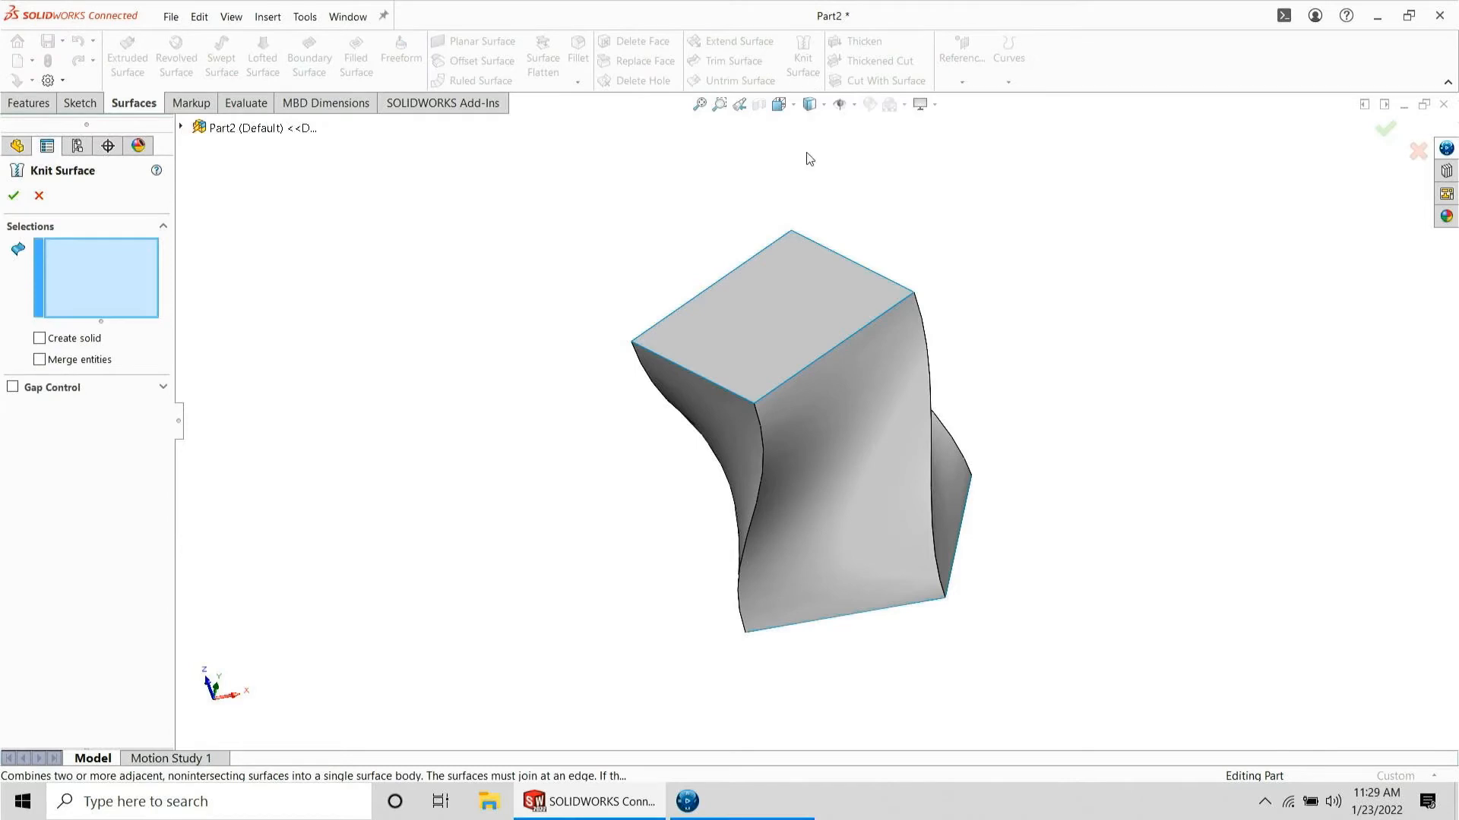
pyautogui.click(764, 311)
pyautogui.moveTo(763, 312); pyautogui.dragTo(814, 436, button='middle')
pyautogui.click(843, 517)
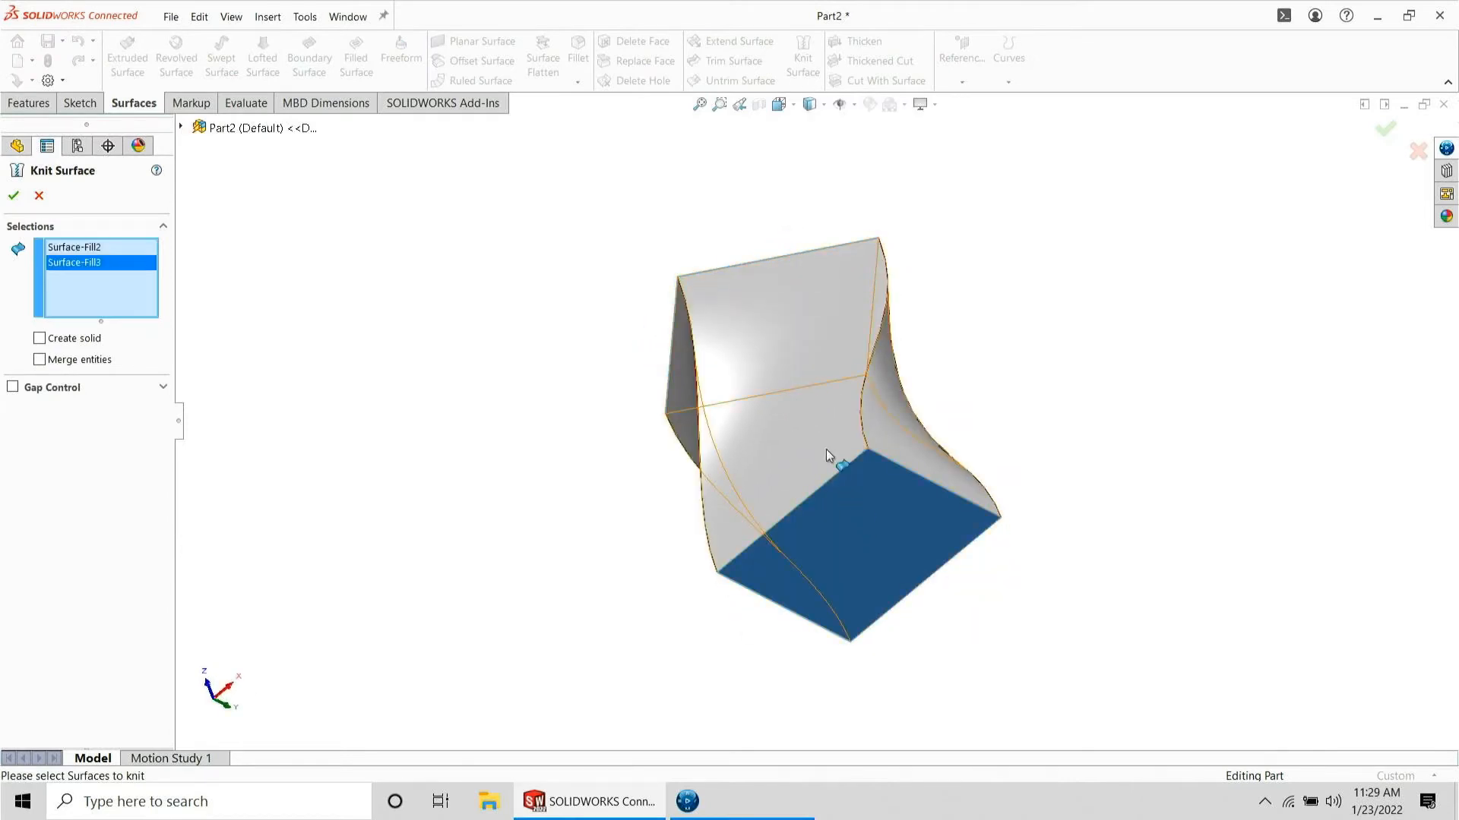
pyautogui.click(826, 449)
pyautogui.click(39, 338)
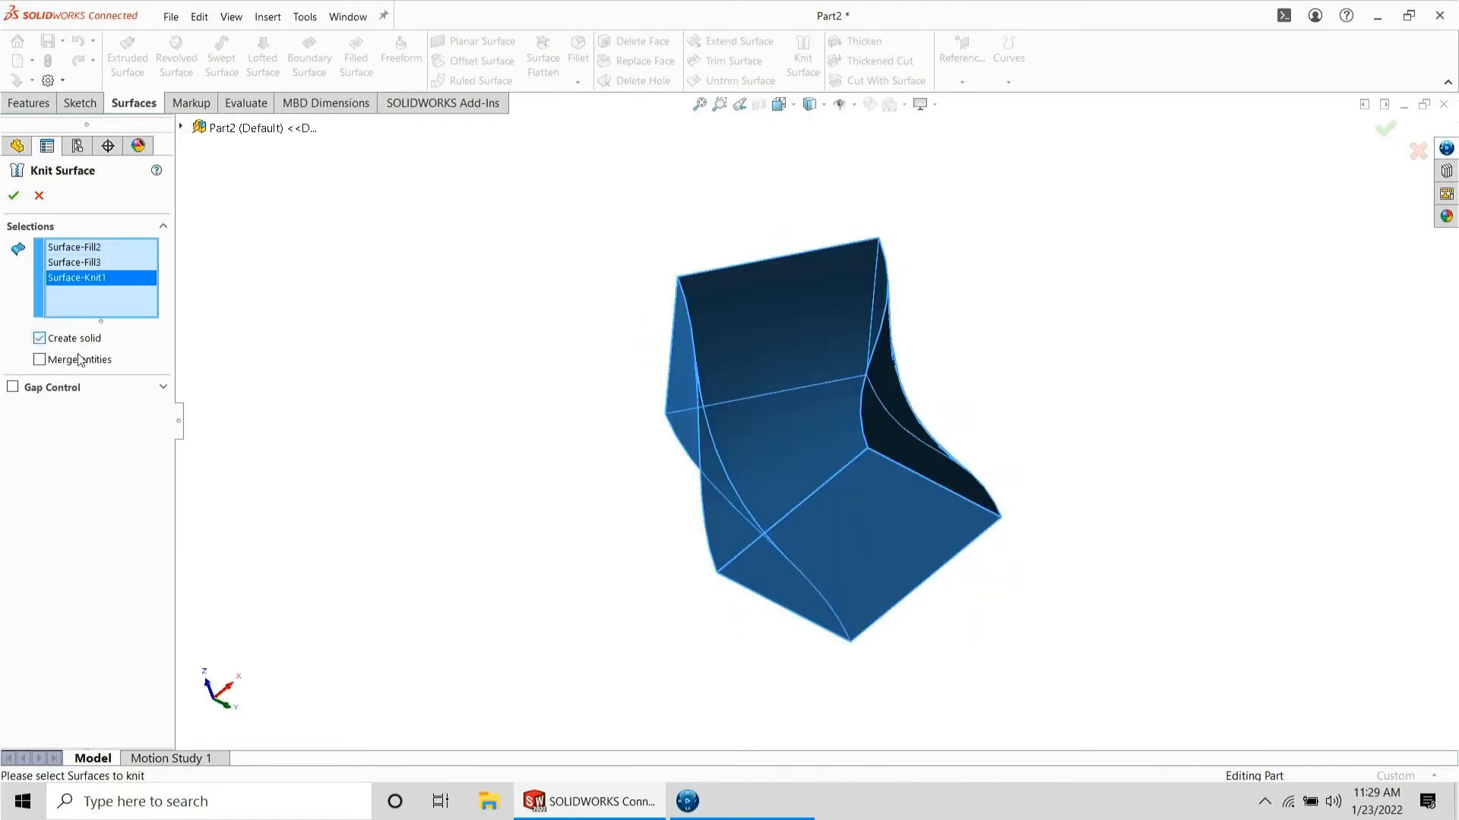
pyautogui.press('Return')
# - Examine the twisted solid's square end faces and curved sides from several angles
pyautogui.moveTo(675, 430); pyautogui.dragTo(674, 586, button='middle')
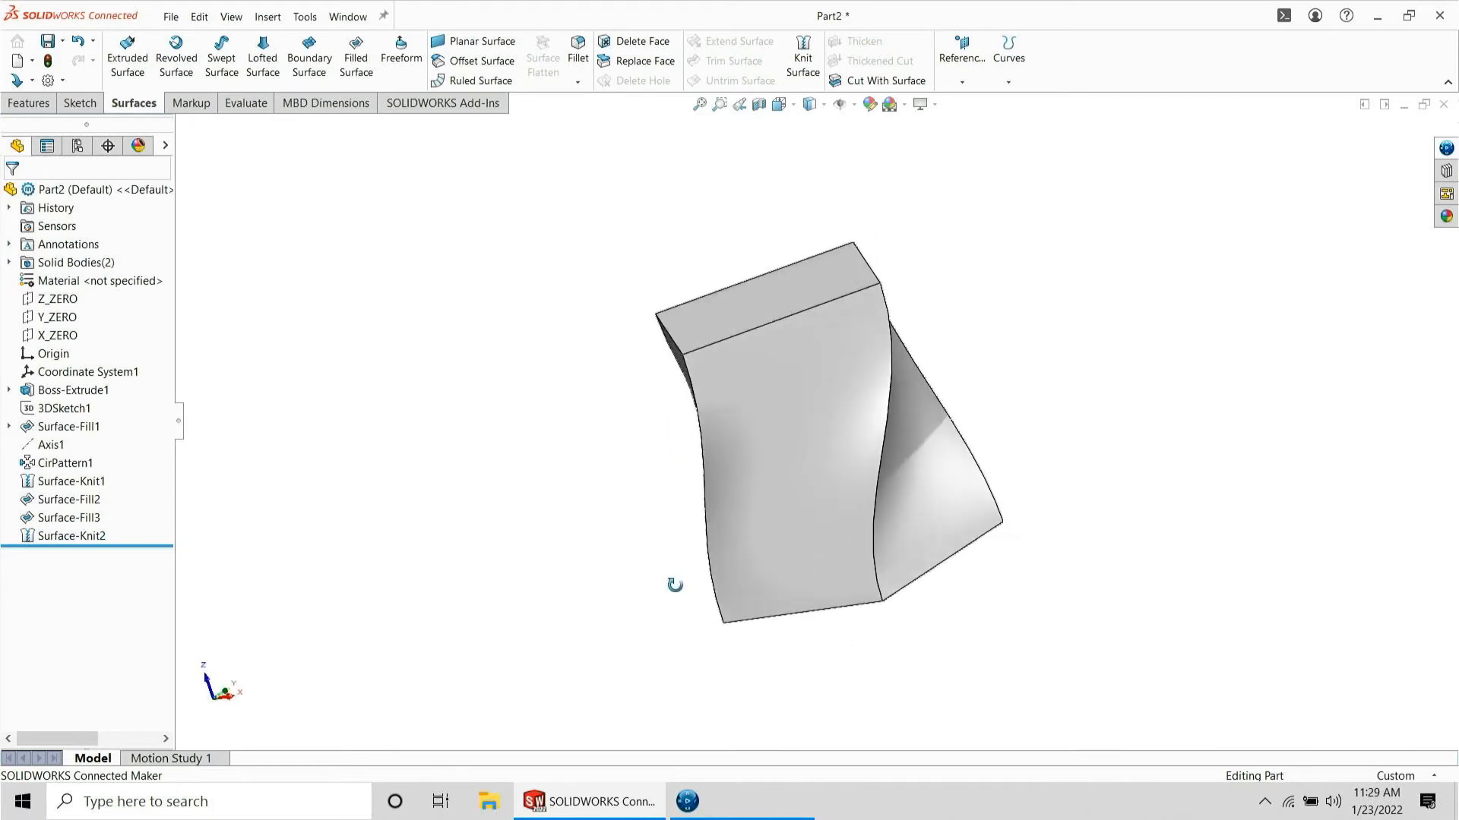
pyautogui.moveTo(572, 339); pyautogui.dragTo(783, 304, button='middle')
pyautogui.click(9, 89)
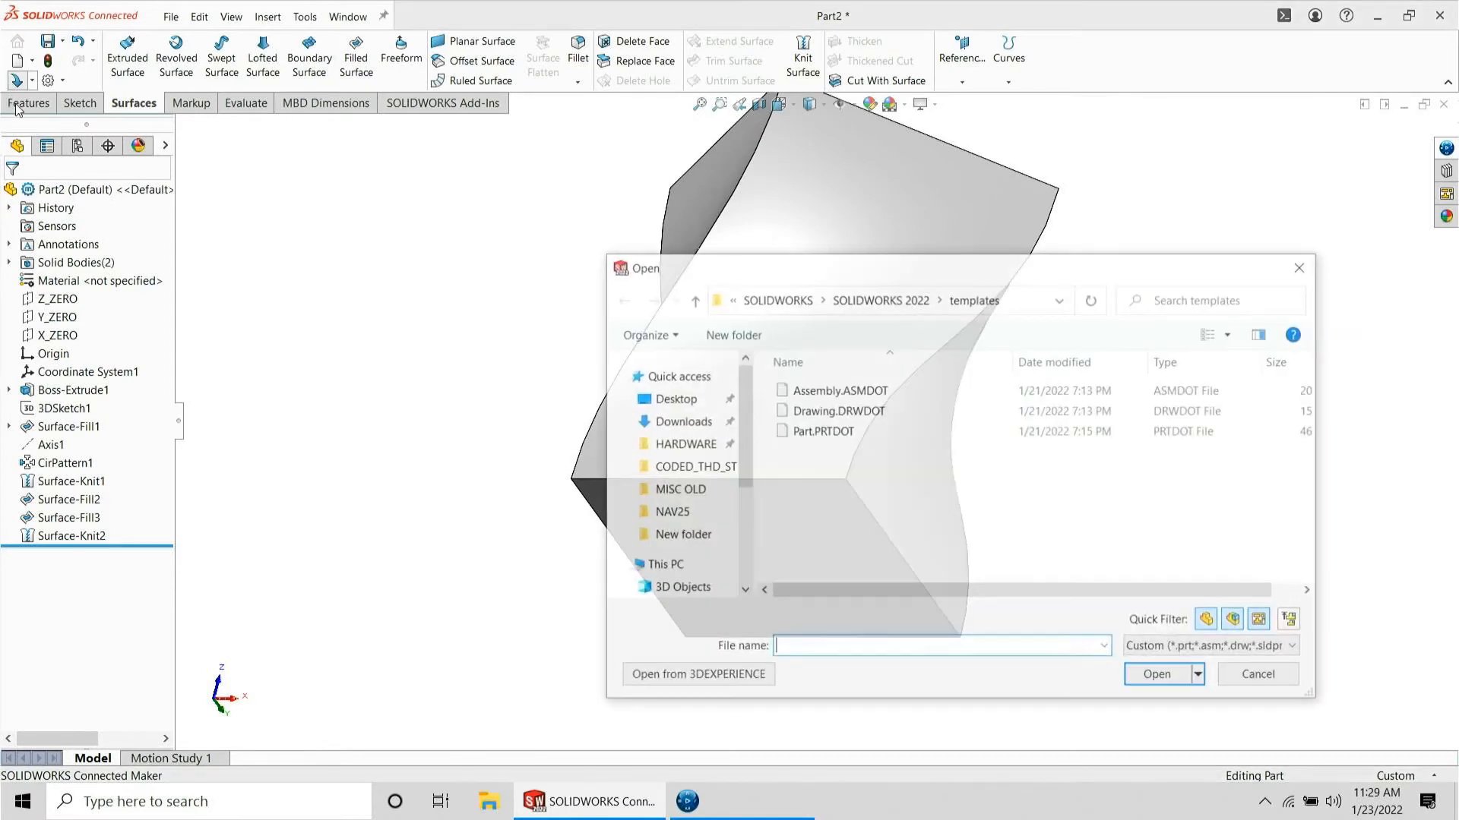
pyautogui.press('Escape')
pyautogui.click(28, 104)
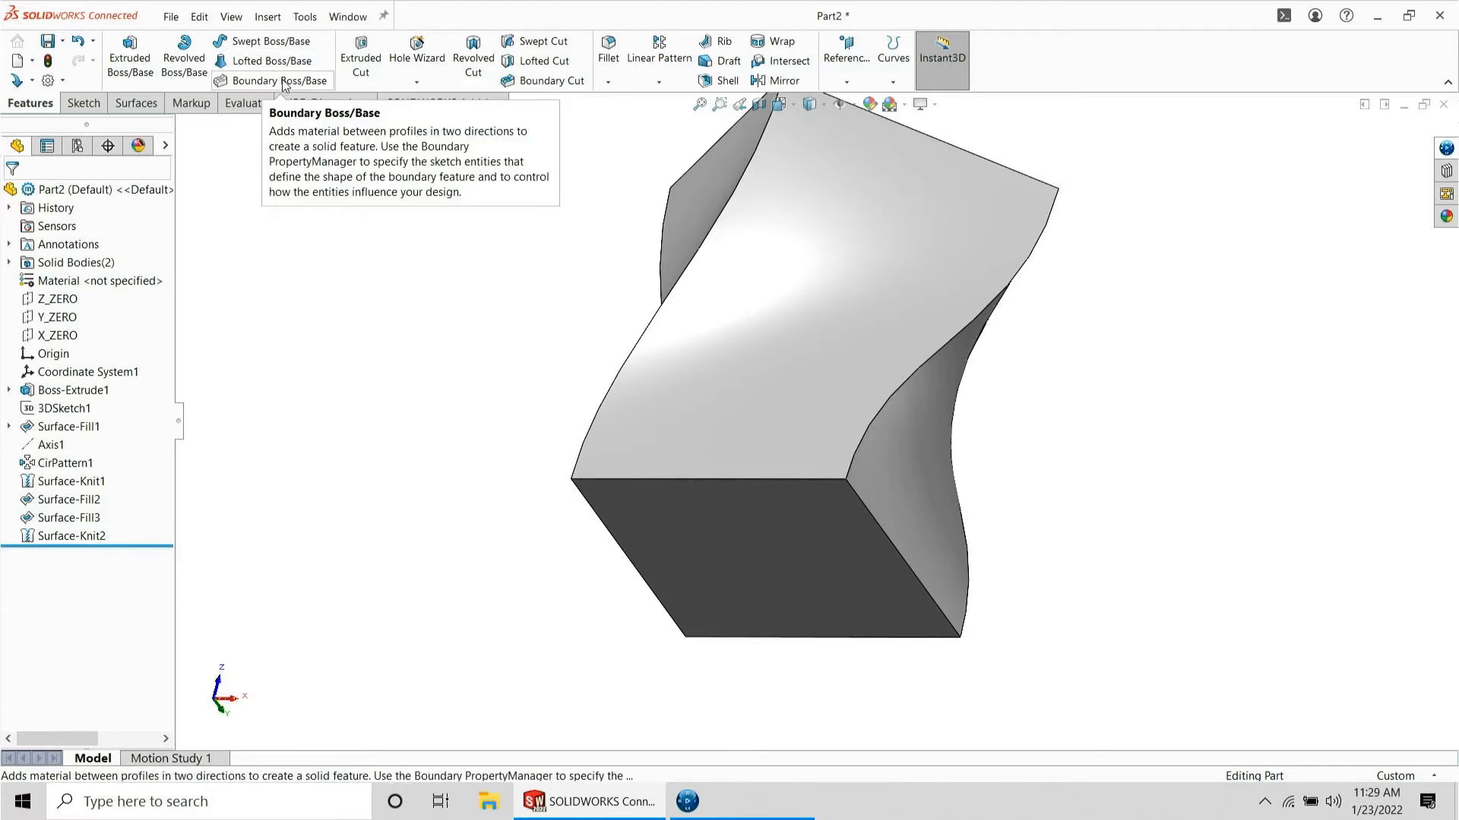
pyautogui.moveTo(874, 304); pyautogui.dragTo(809, 583, button='middle')
pyautogui.scroll(-5, 850, 340)
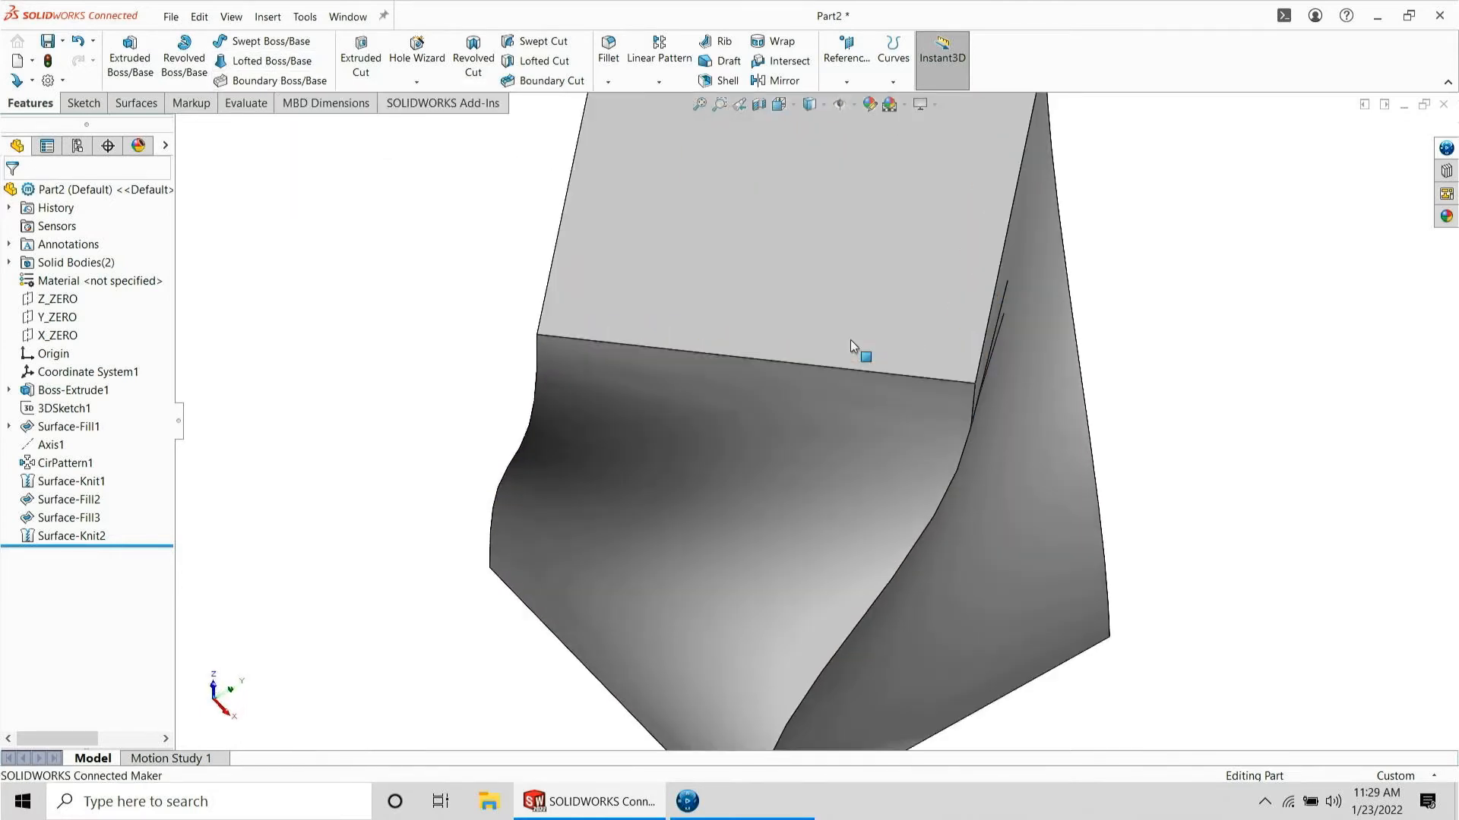
pyautogui.scroll(5, 795, 253)
pyautogui.moveTo(814, 335); pyautogui.dragTo(977, 462, button='middle')
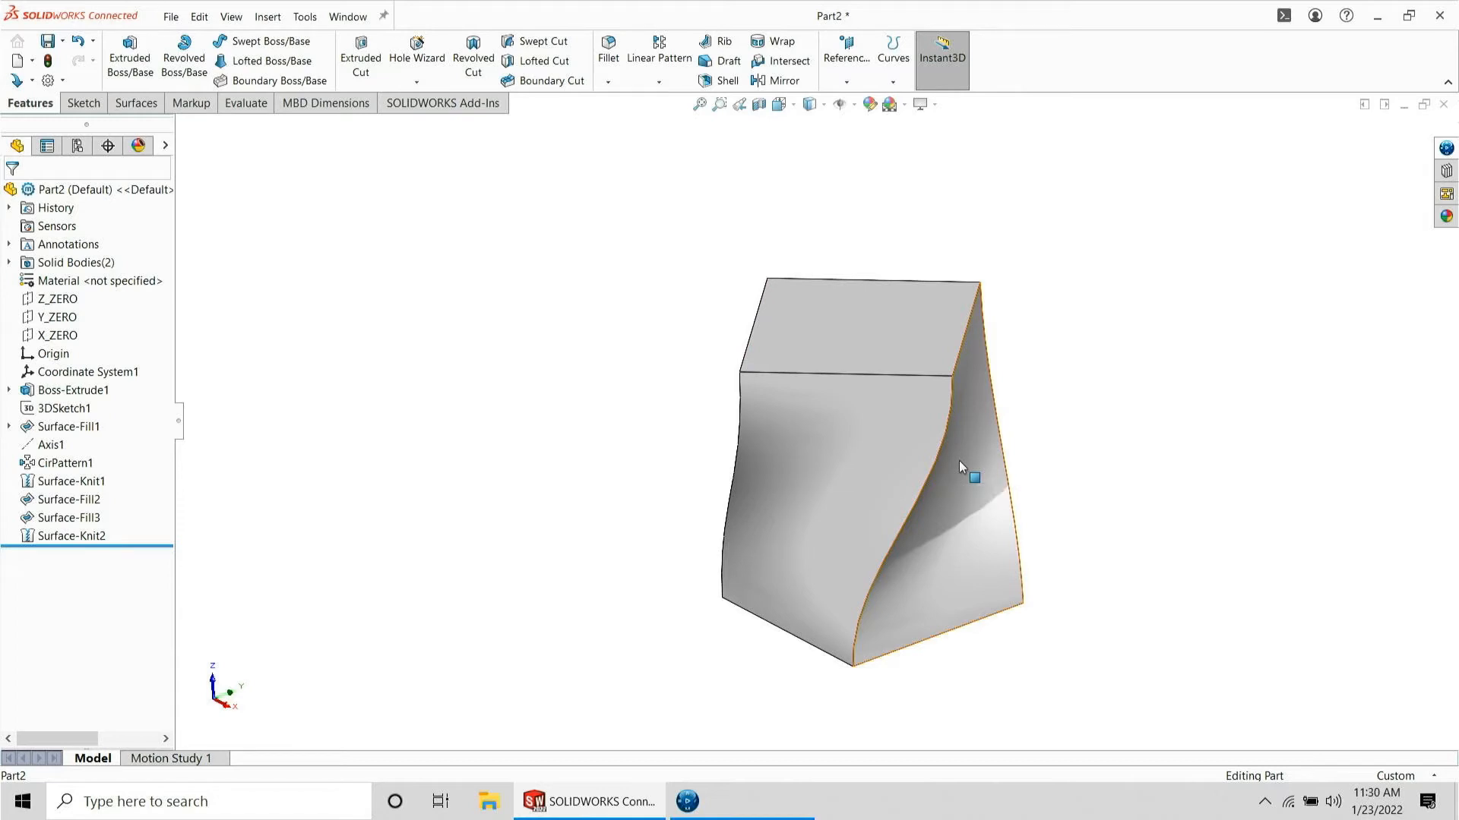
pyautogui.moveTo(931, 414); pyautogui.dragTo(920, 352, button='middle')
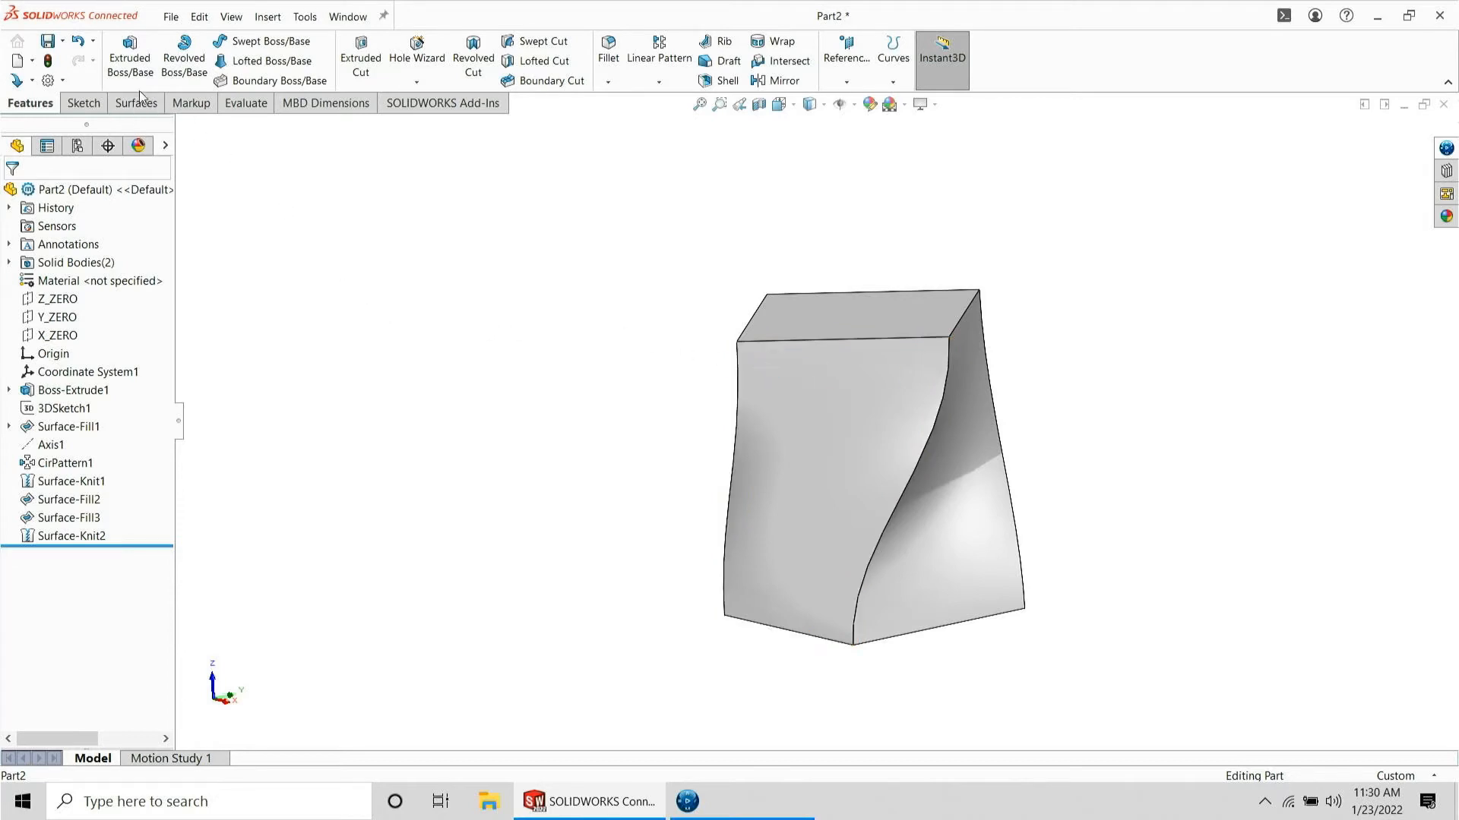
# - Start a 3D sketch and draw a 100 mm line diagonally between opposite corners of the upper square face
pyautogui.click(101, 106)
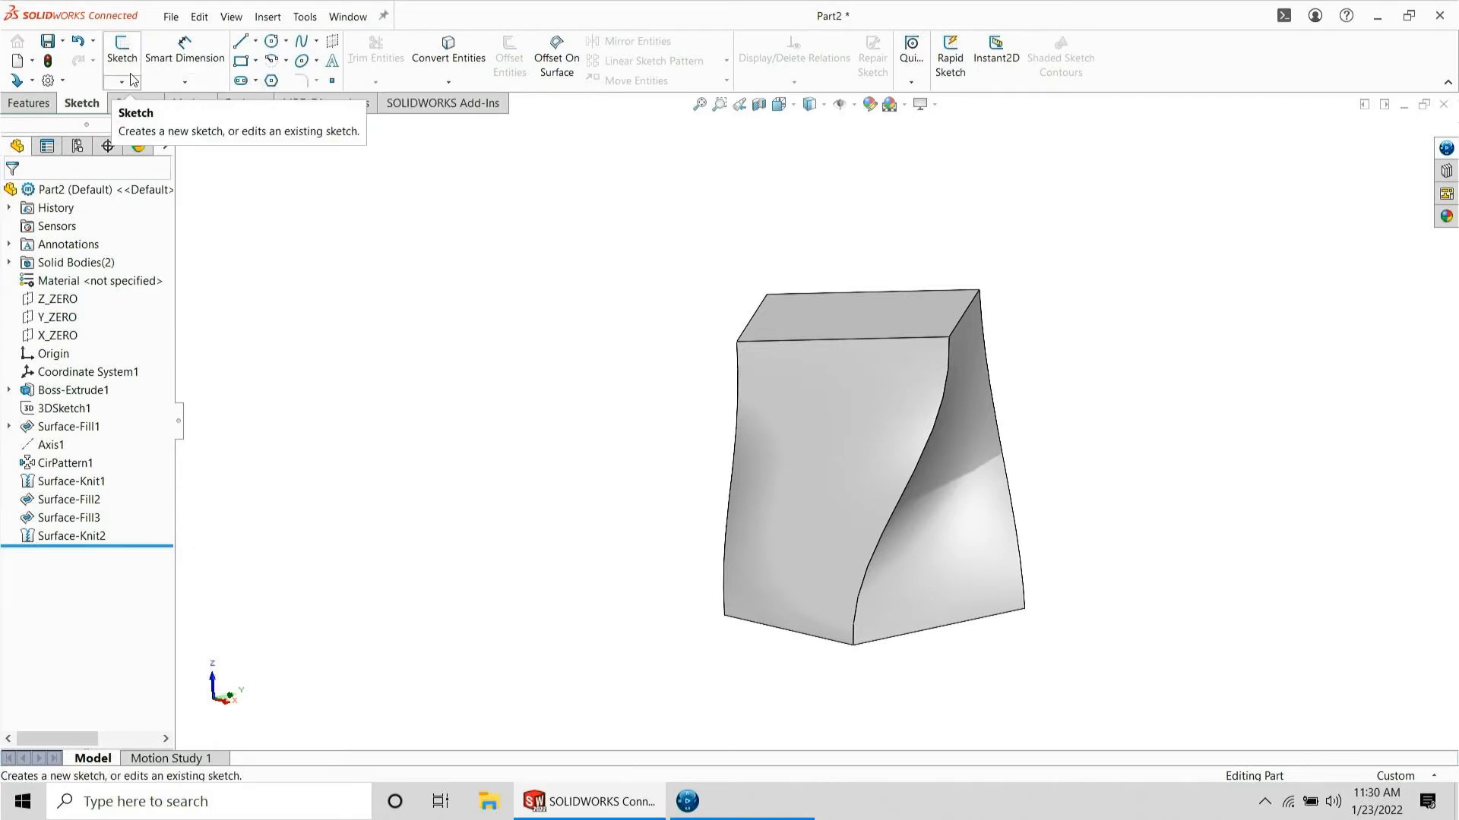
pyautogui.click(124, 76)
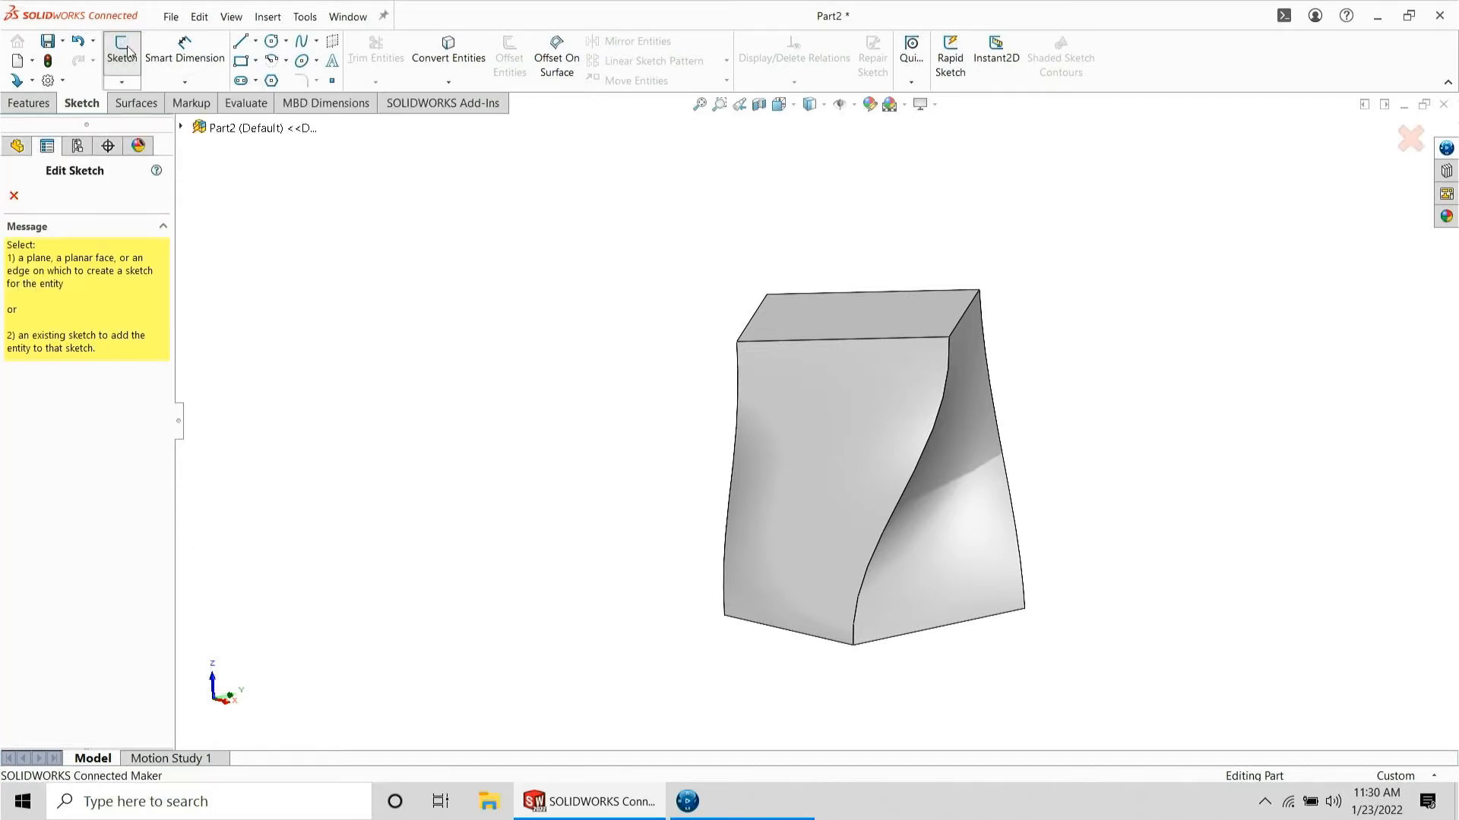
pyautogui.click(125, 49)
pyautogui.click(121, 81)
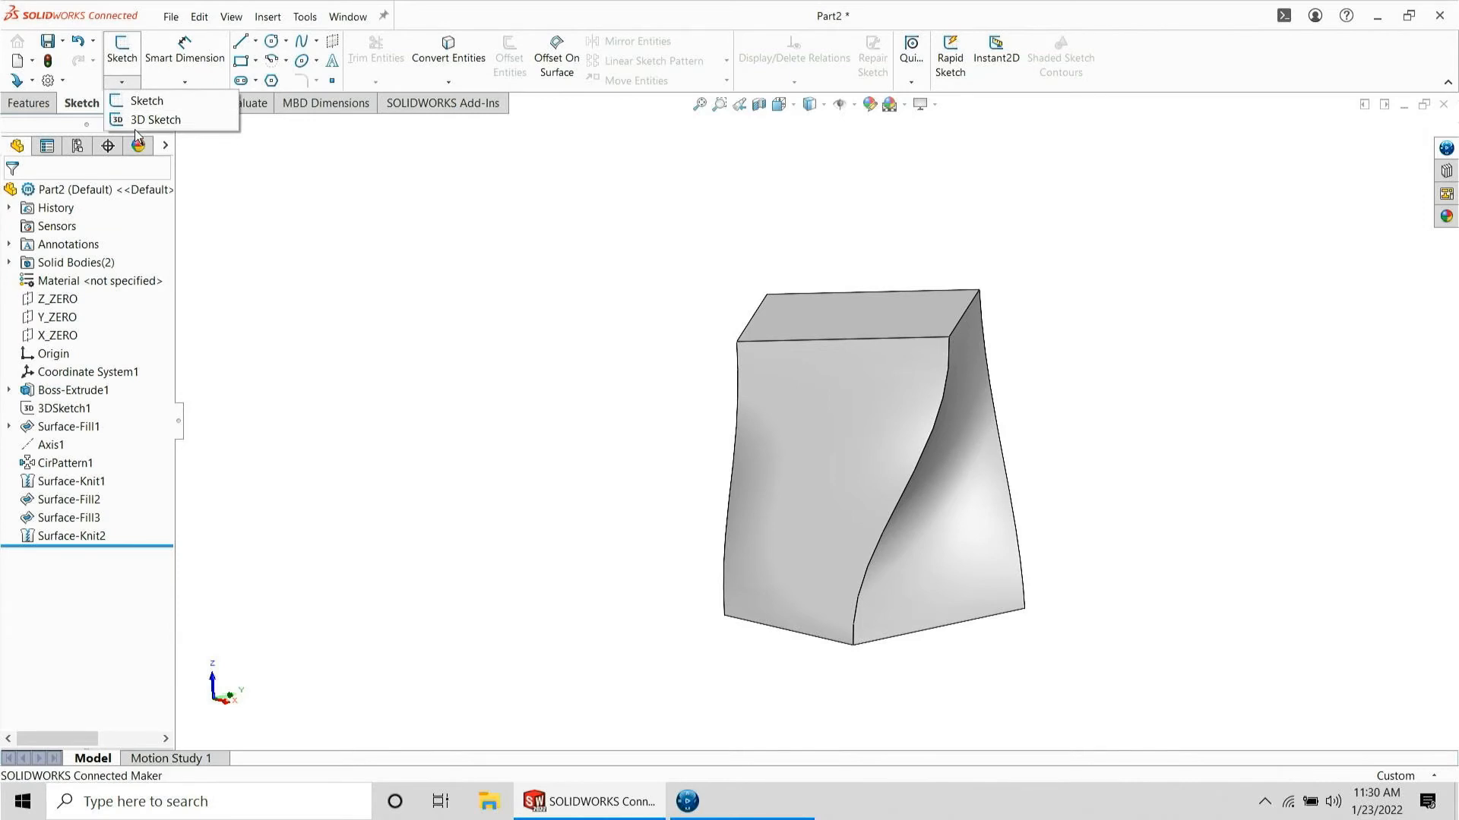
pyautogui.click(122, 81)
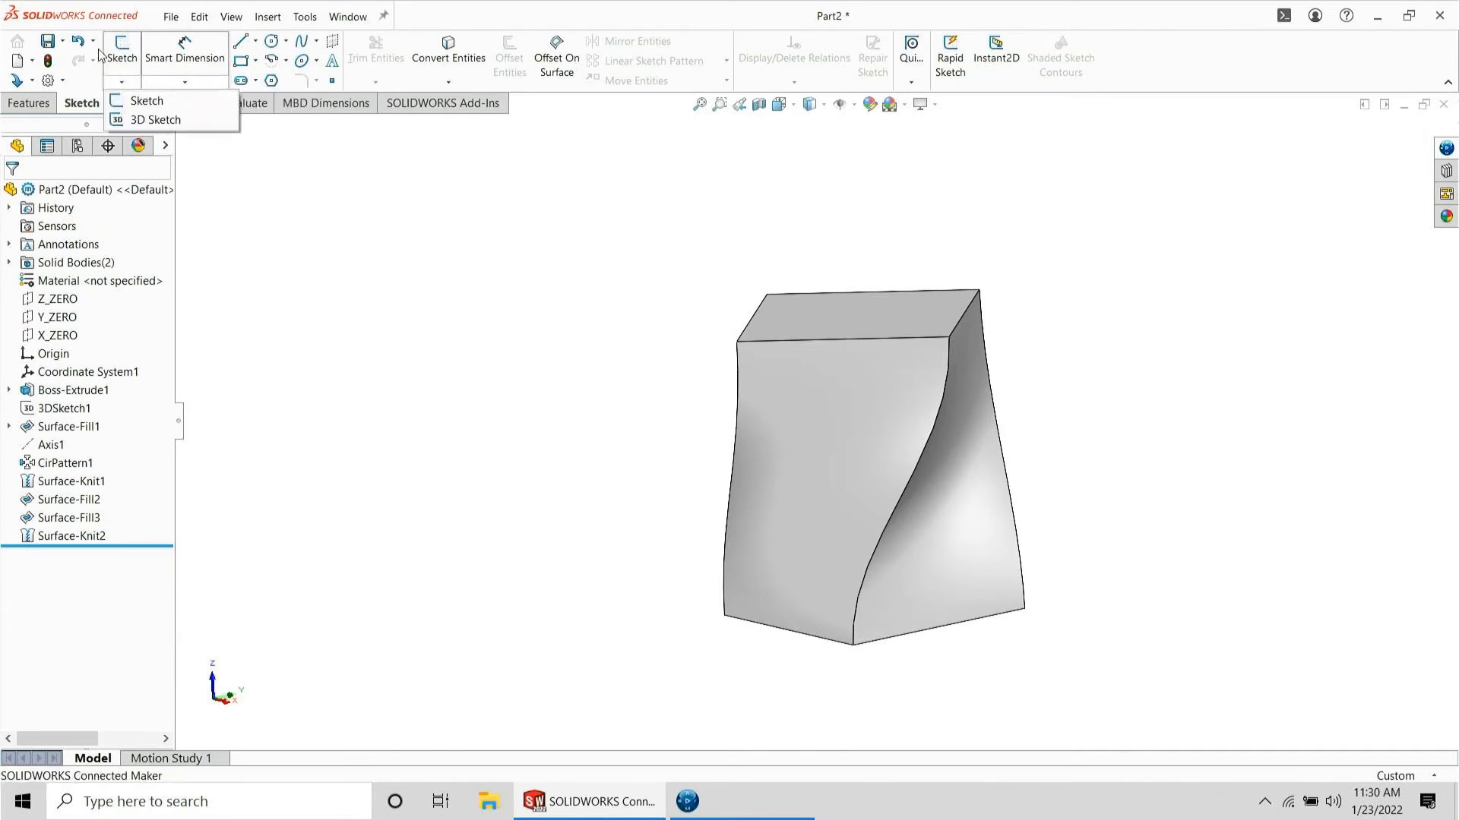
pyautogui.click(139, 120)
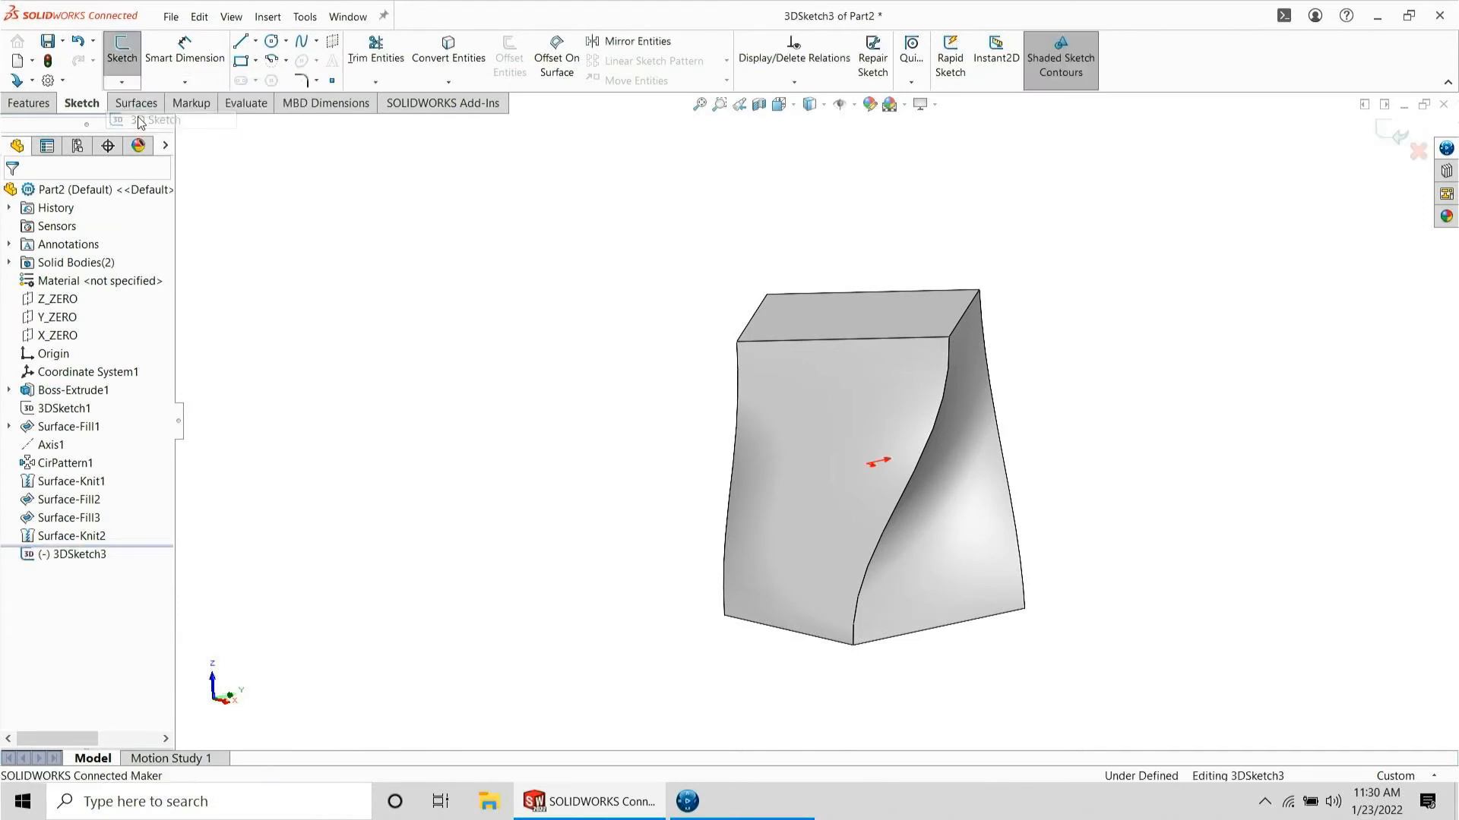
pyautogui.click(258, 41)
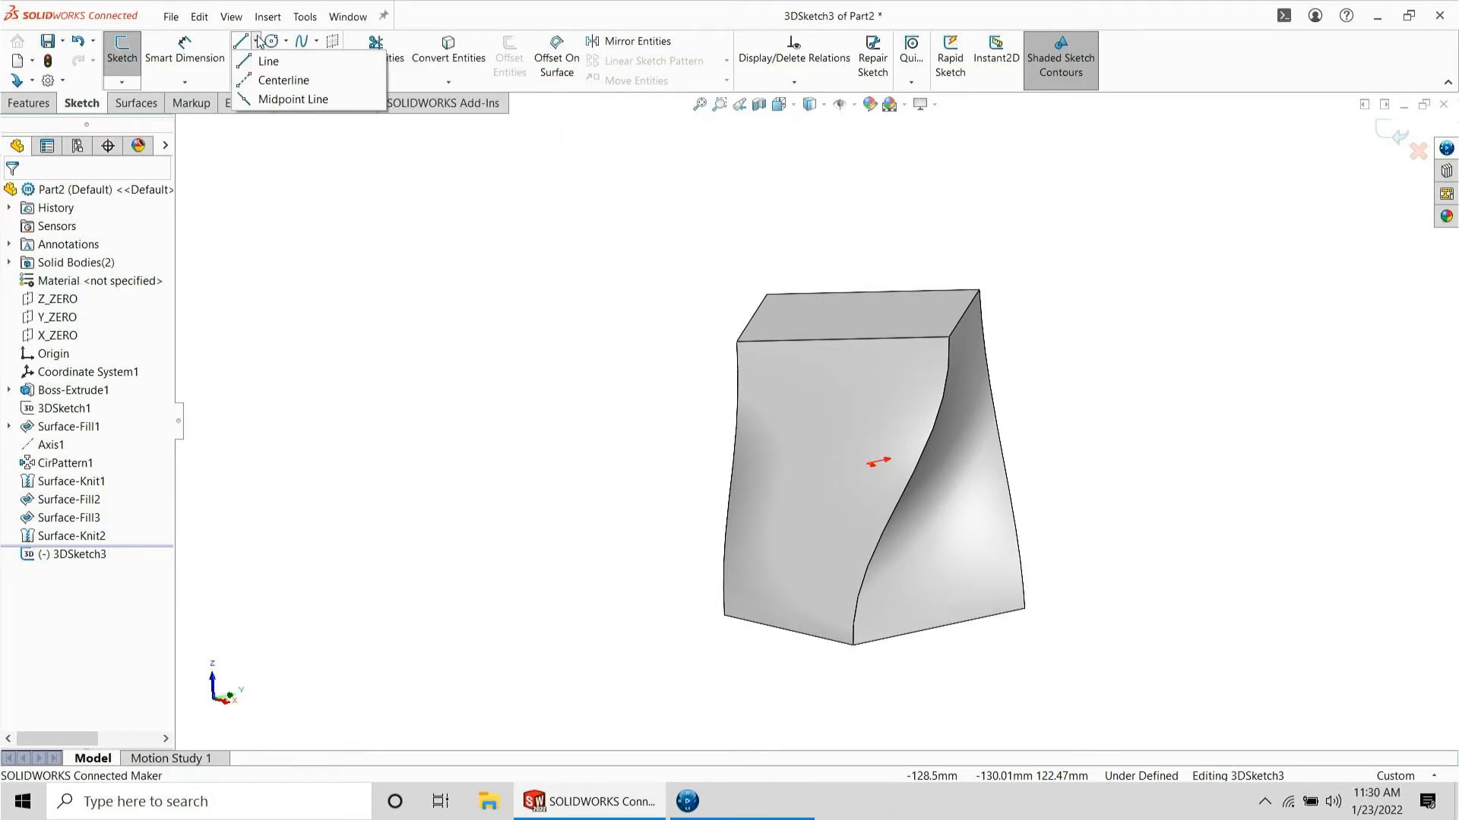
pyautogui.click(263, 61)
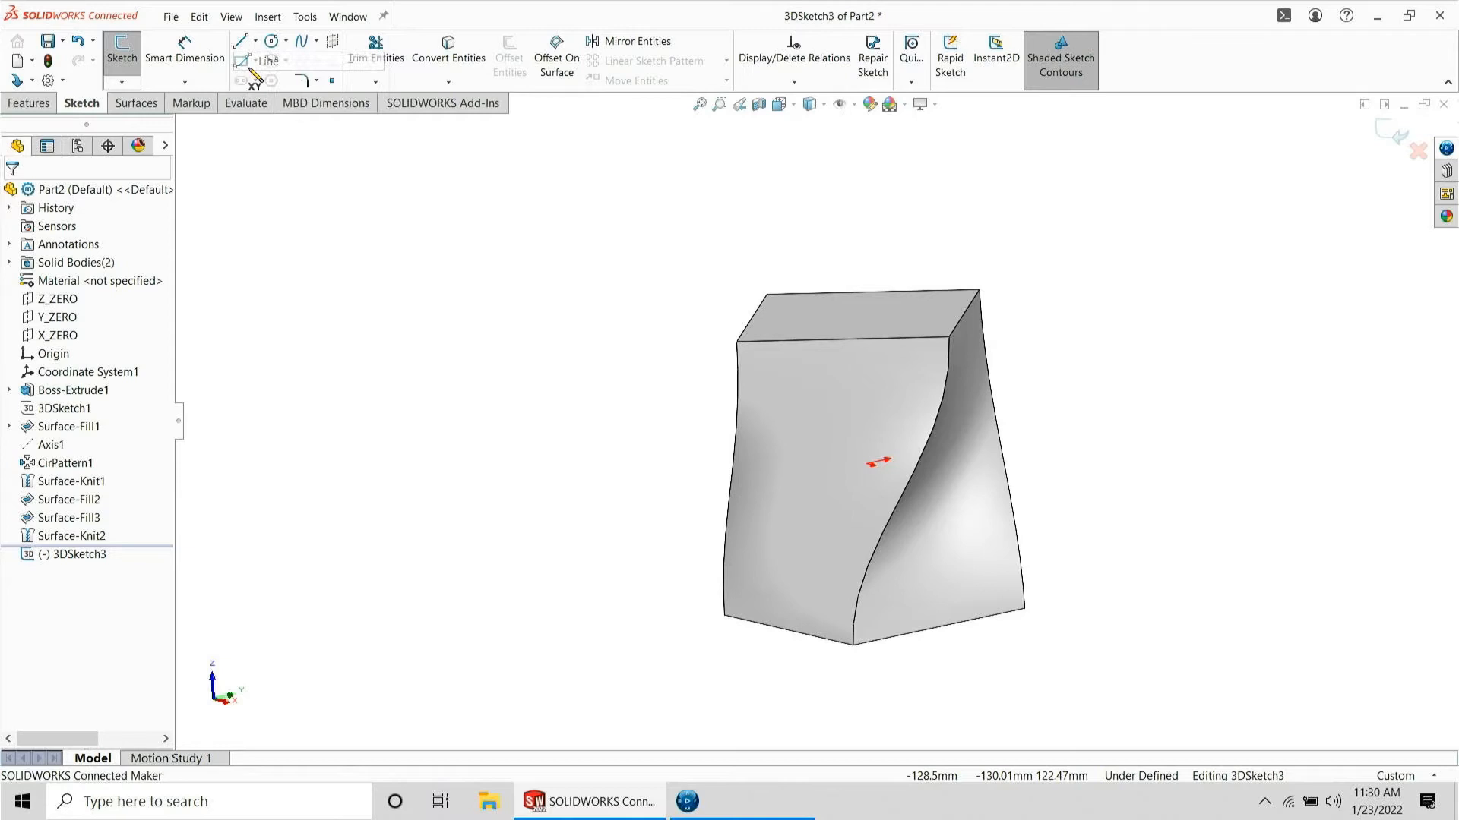
pyautogui.click(766, 295)
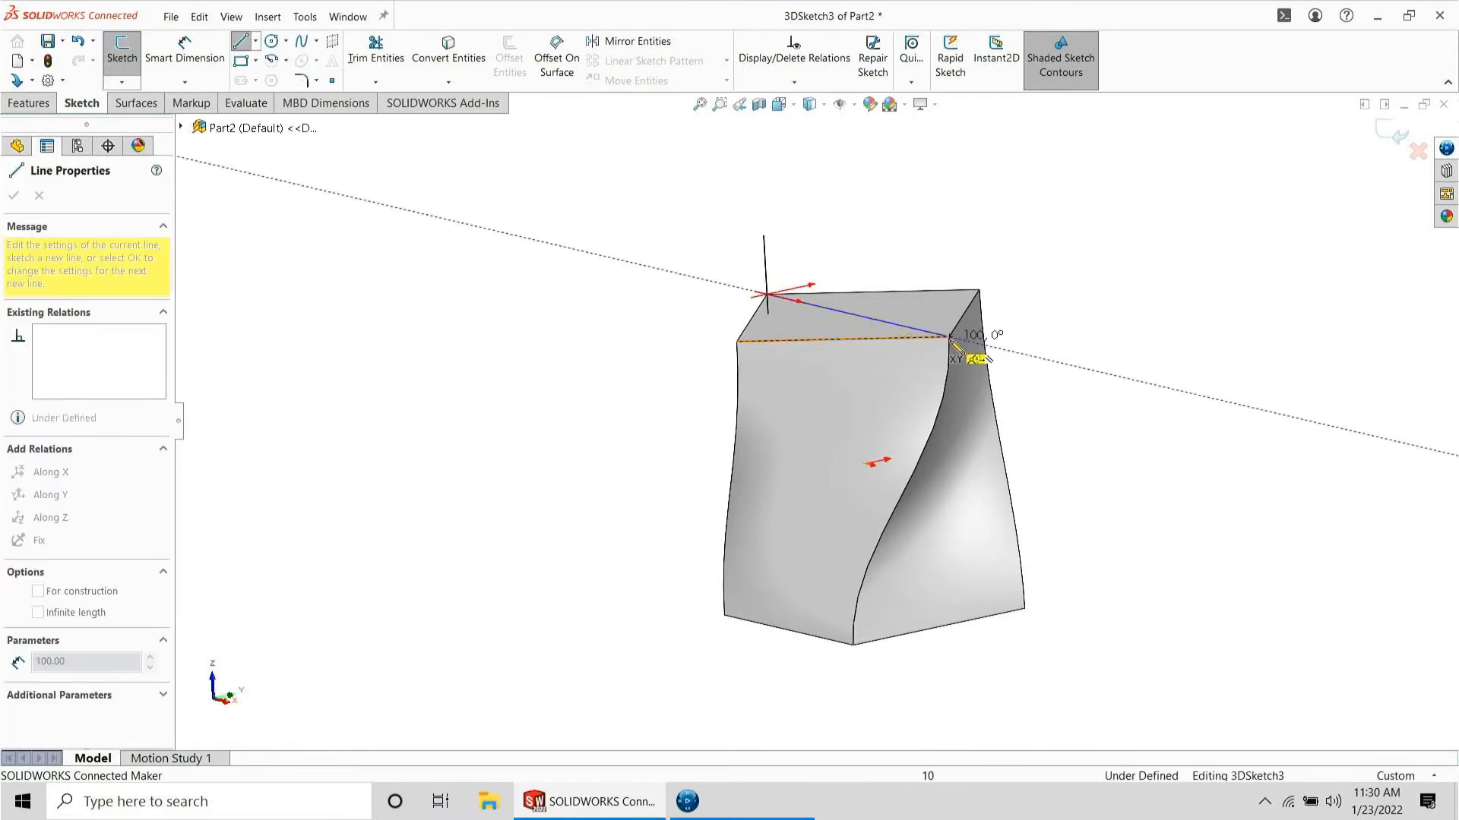
pyautogui.click(948, 337)
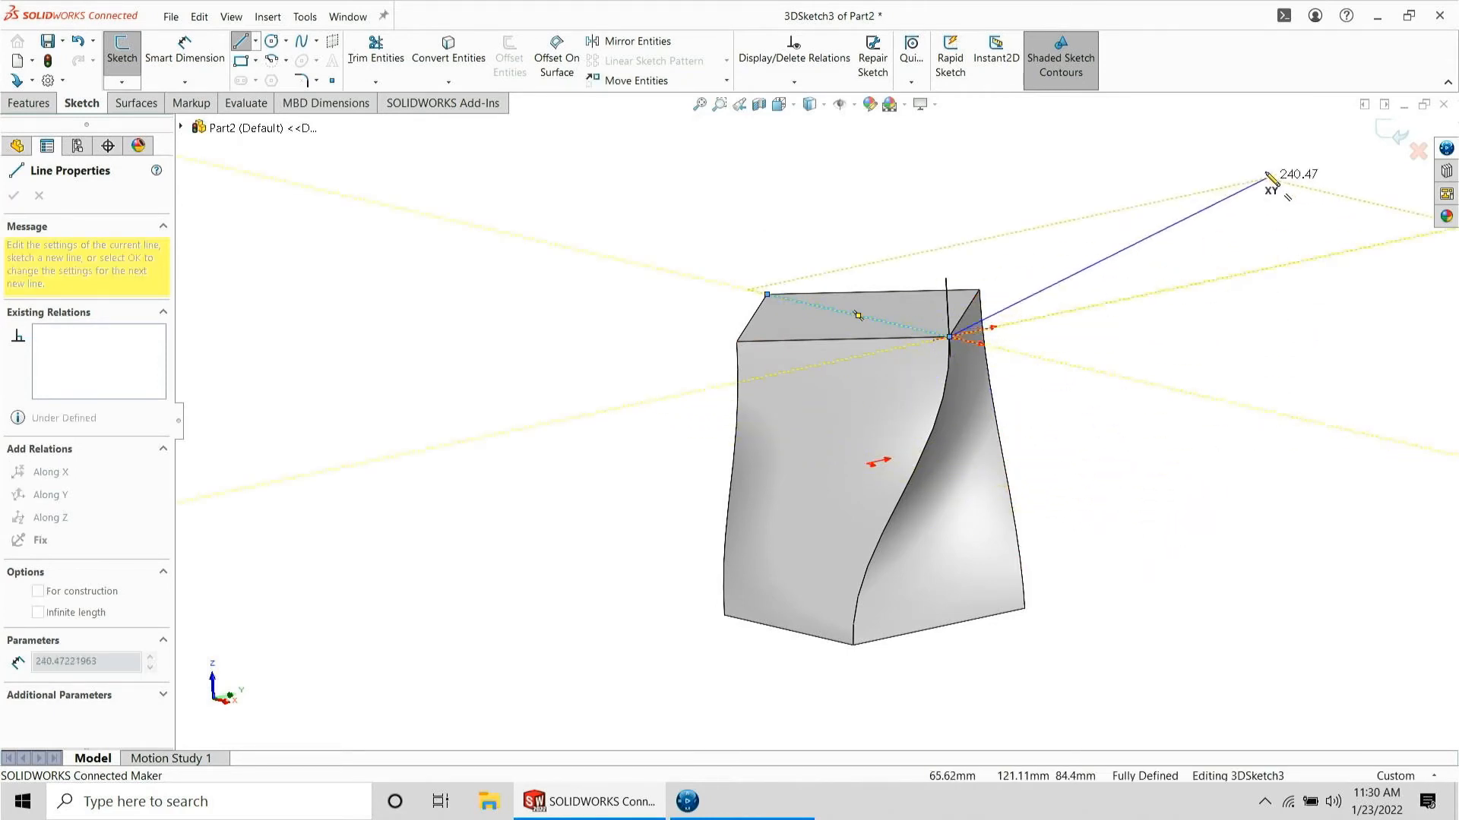
pyautogui.press('Tab')
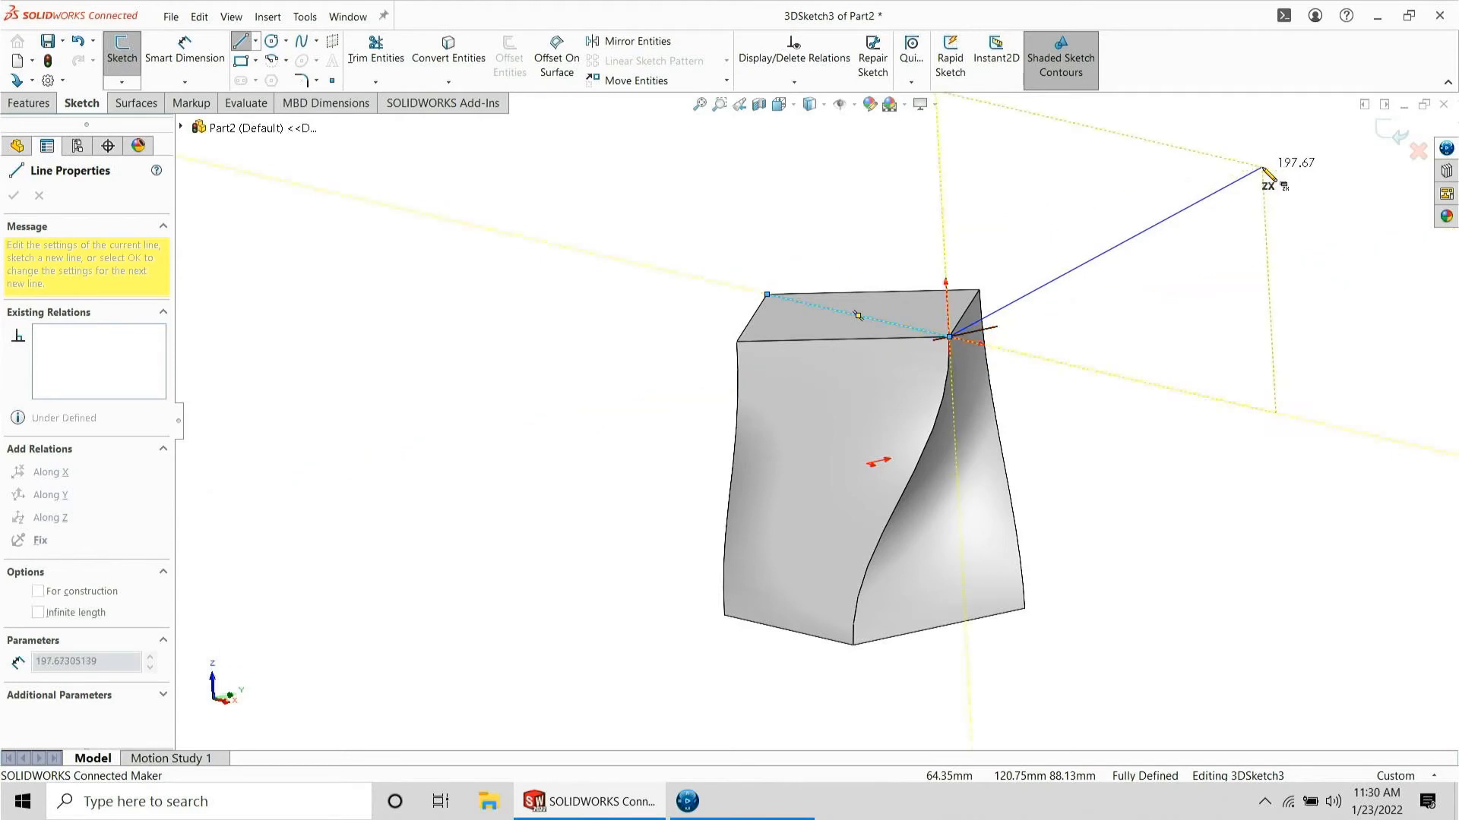
pyautogui.press('Tab')
pyautogui.moveTo(1269, 179); pyautogui.dragTo(1357, 351, button='middle')
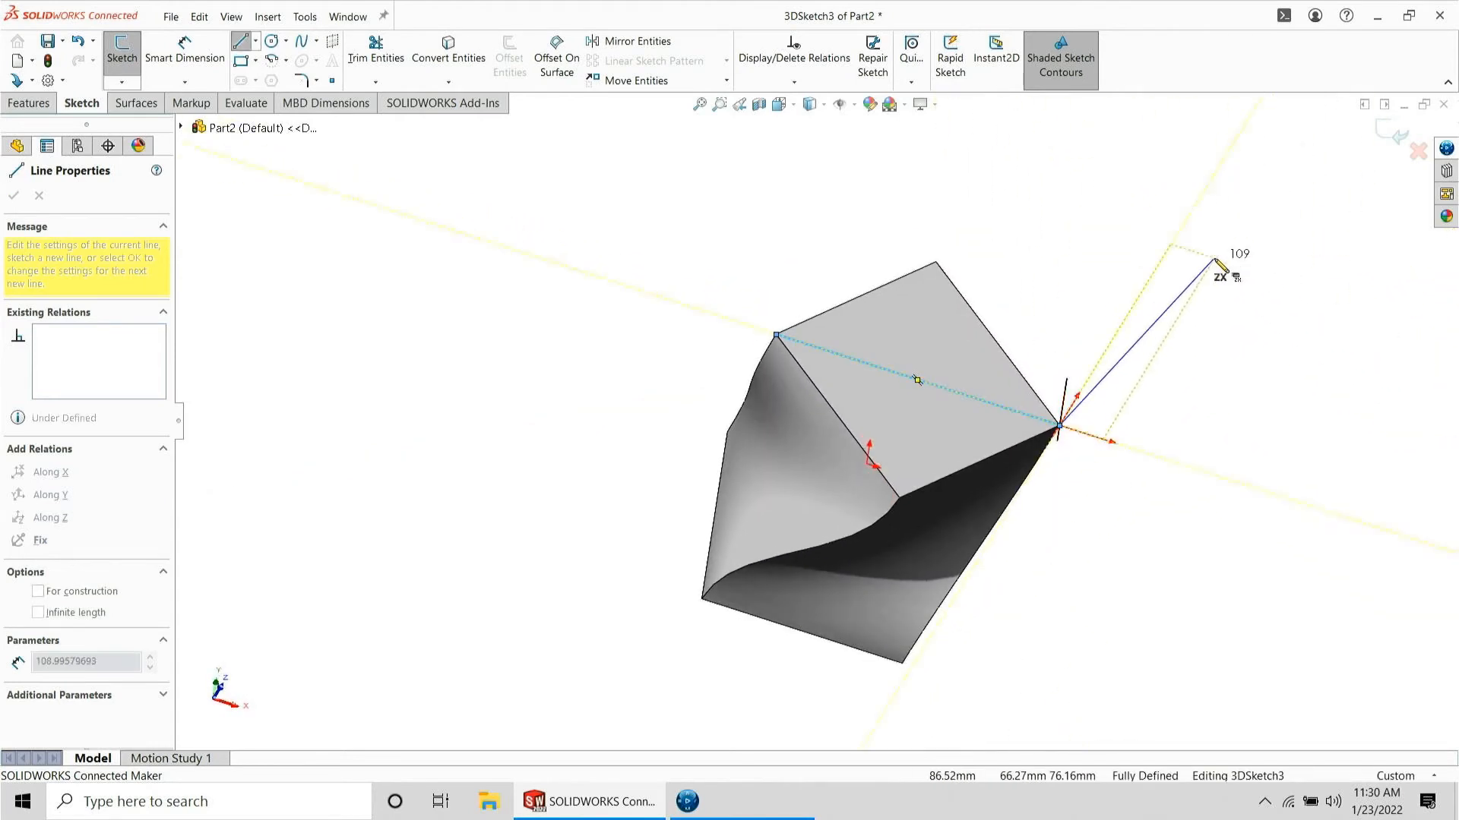
pyautogui.press('Tab')
pyautogui.moveTo(1215, 259)
pyautogui.mouseDown(button='middle')
pyautogui.moveTo(1155, 212)
pyautogui.moveTo(1123, 160)
pyautogui.mouseUp(button='middle')
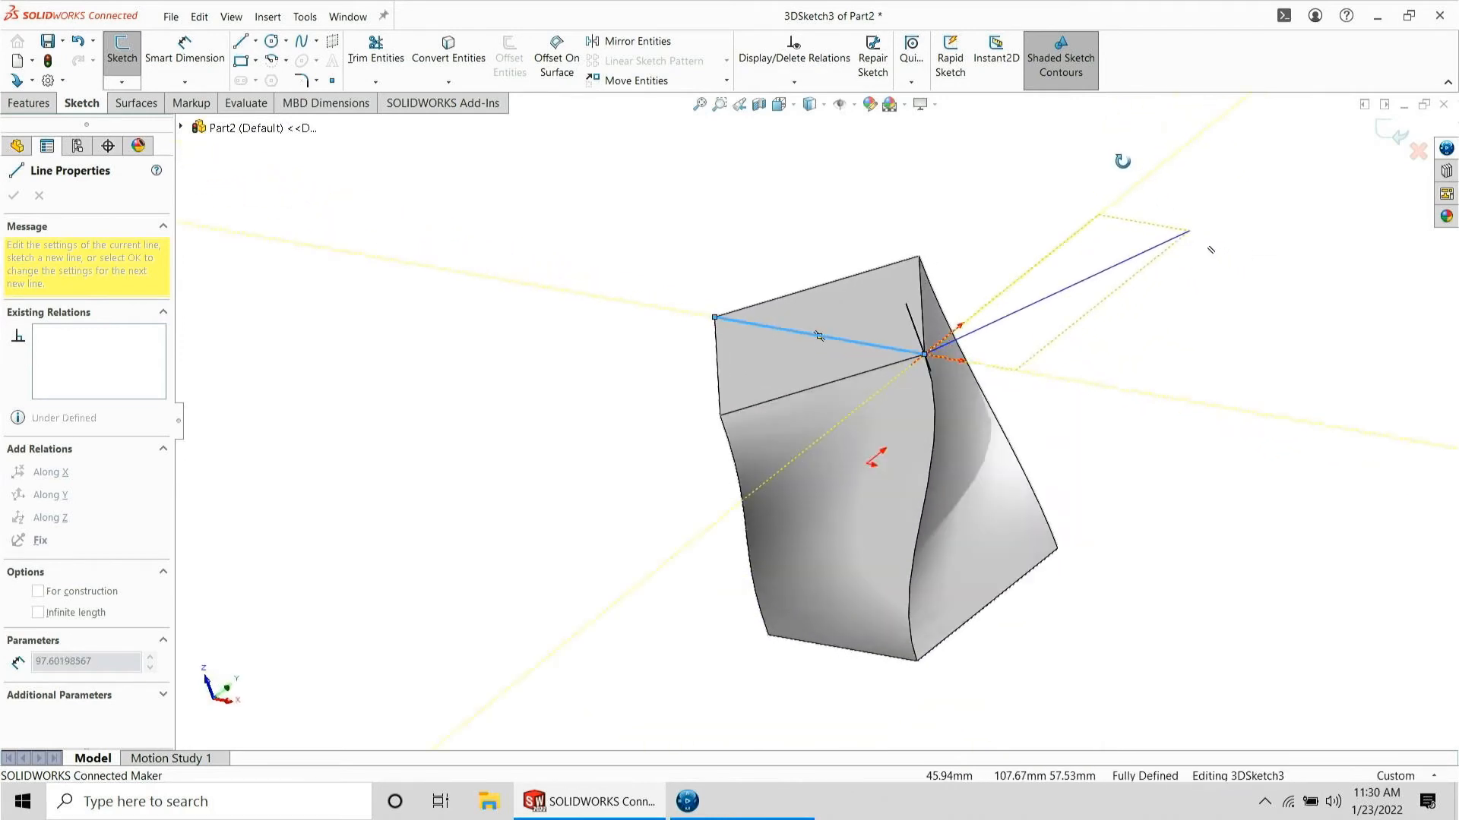
pyautogui.press('Tab')
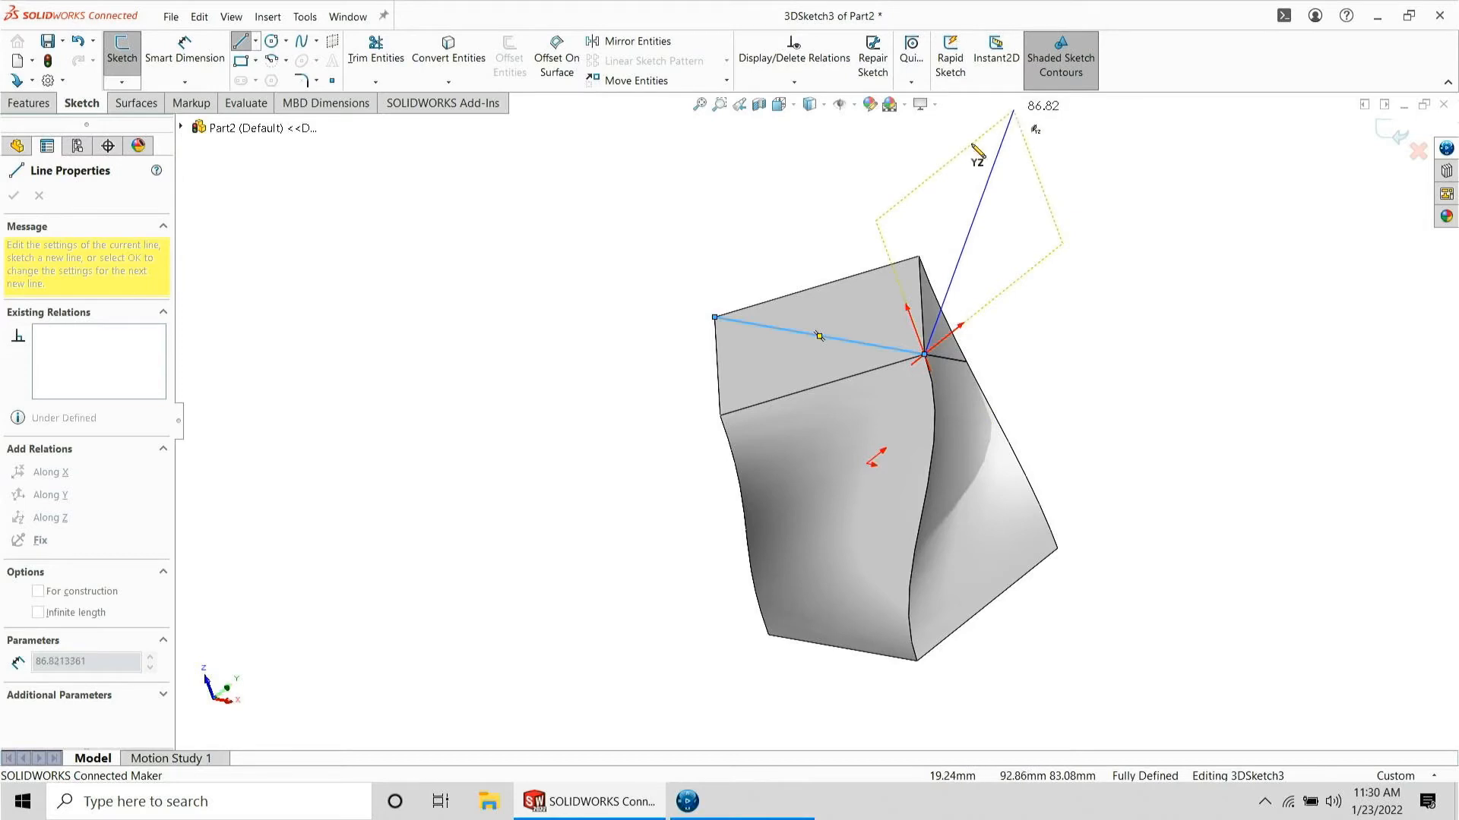
pyautogui.press('Escape')
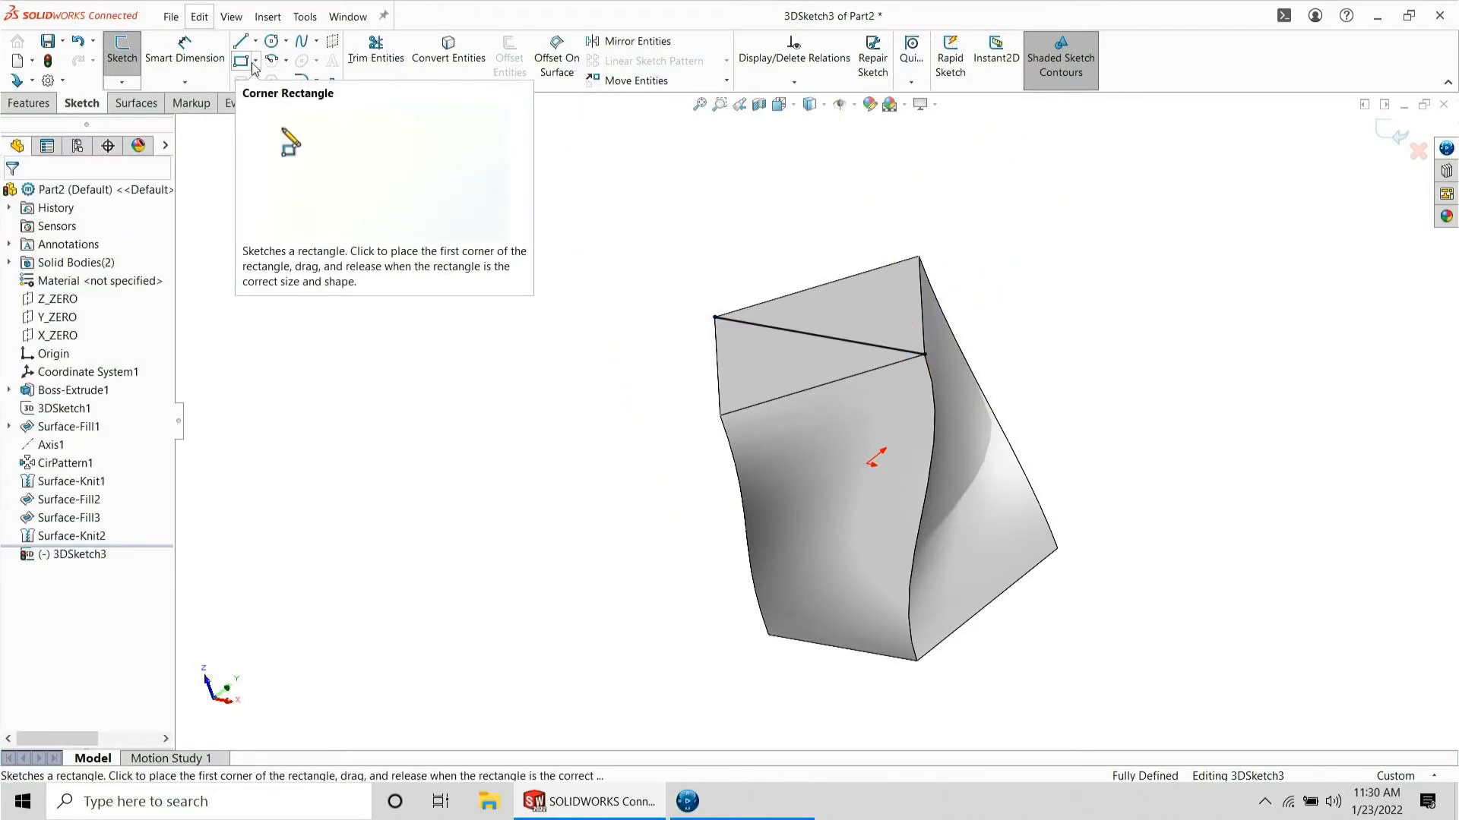
# - Draw a perimeter circle of 50 mm radius through three corners of the upper square face
pyautogui.click(240, 63)
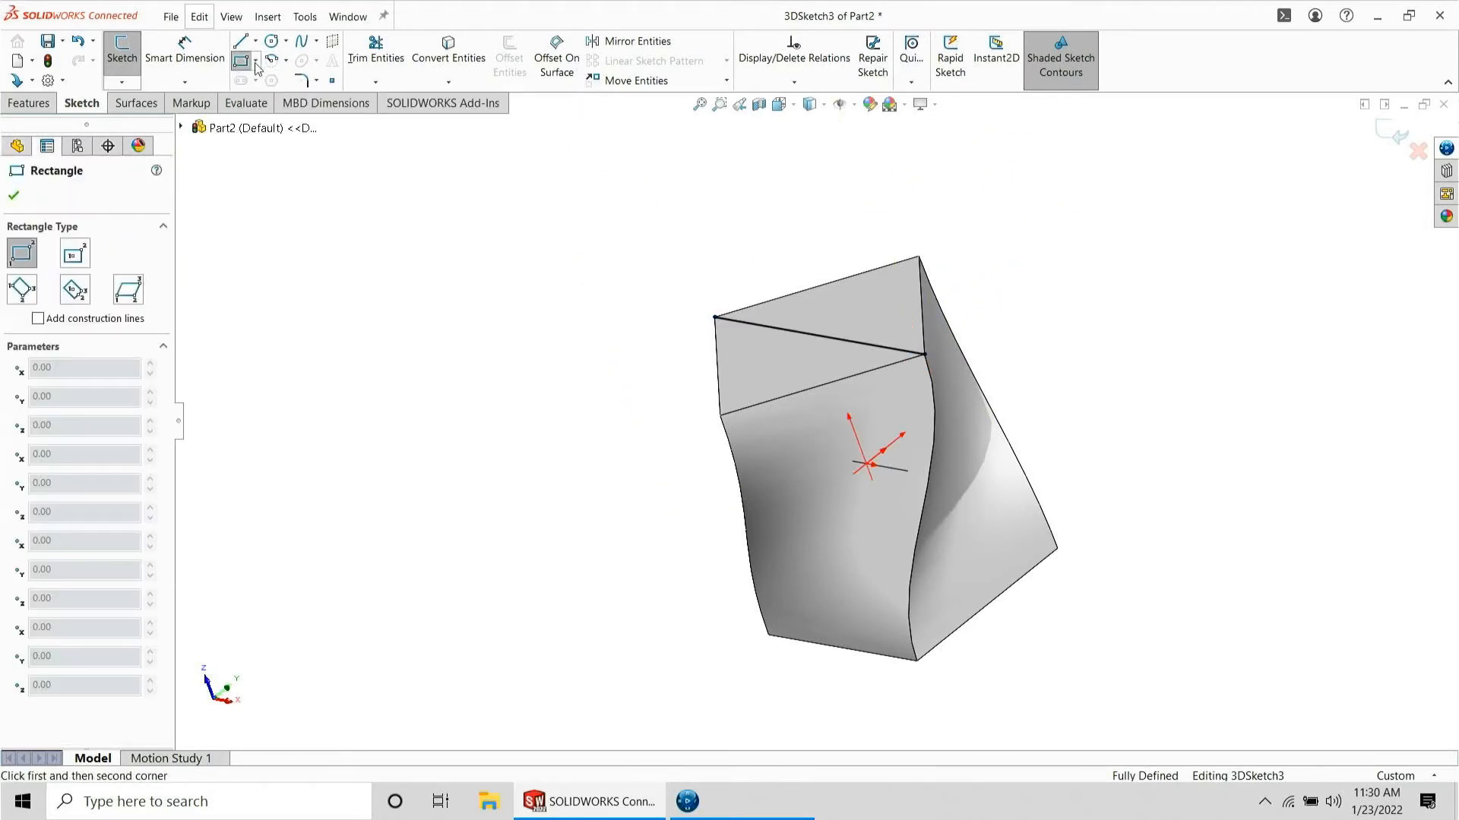
pyautogui.click(256, 62)
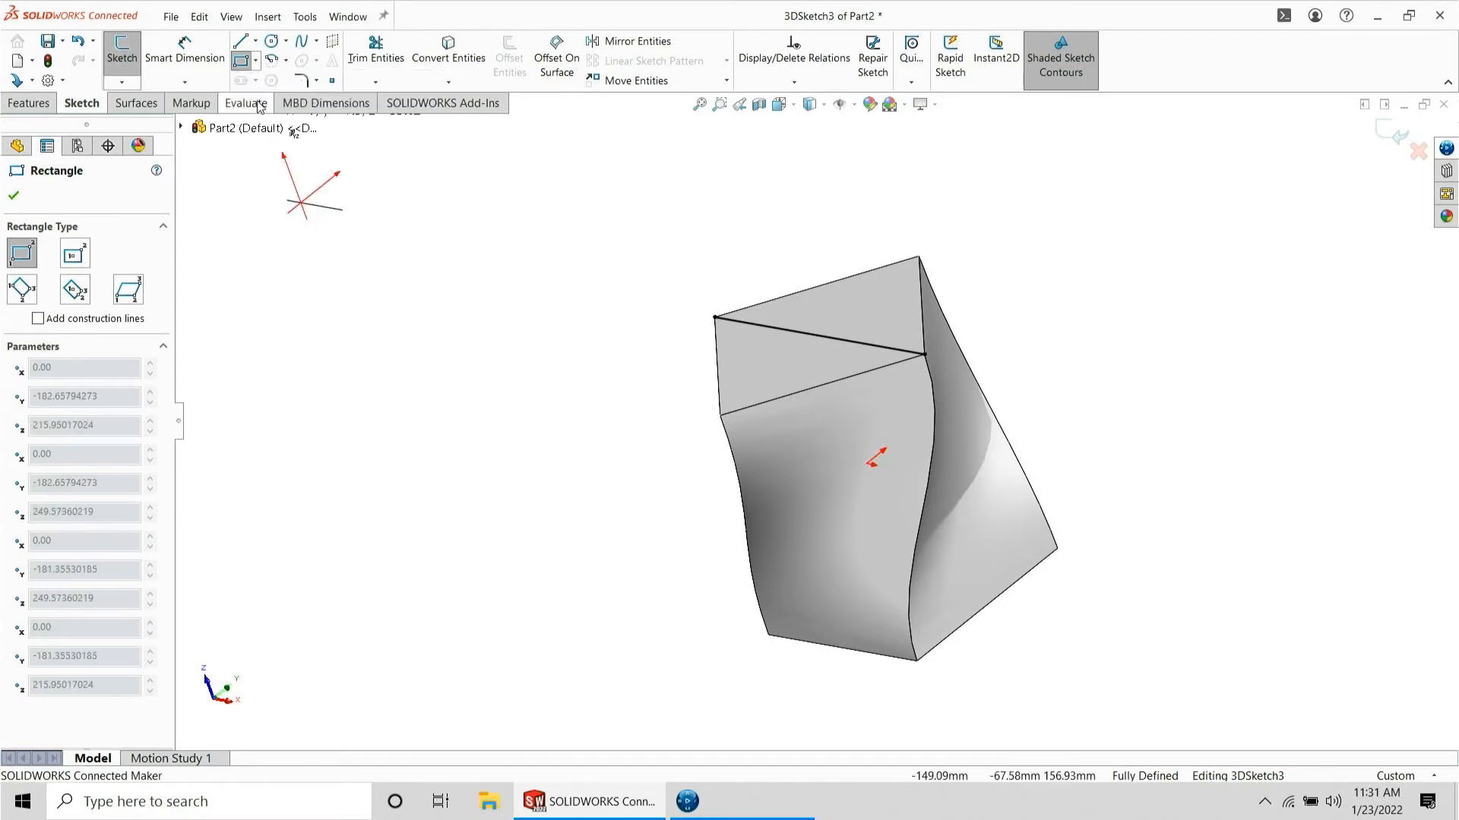
pyautogui.click(286, 44)
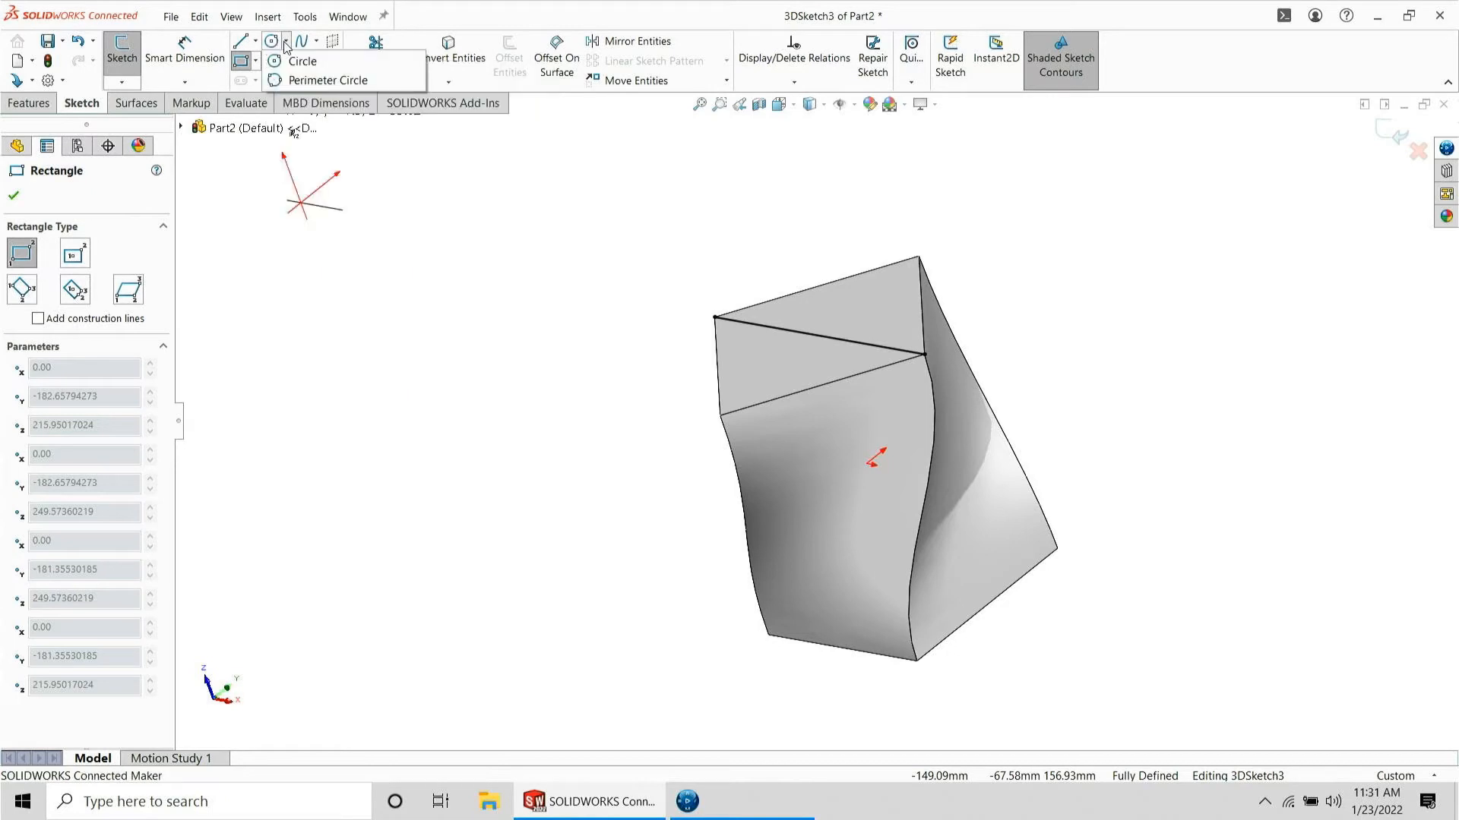
pyautogui.click(327, 80)
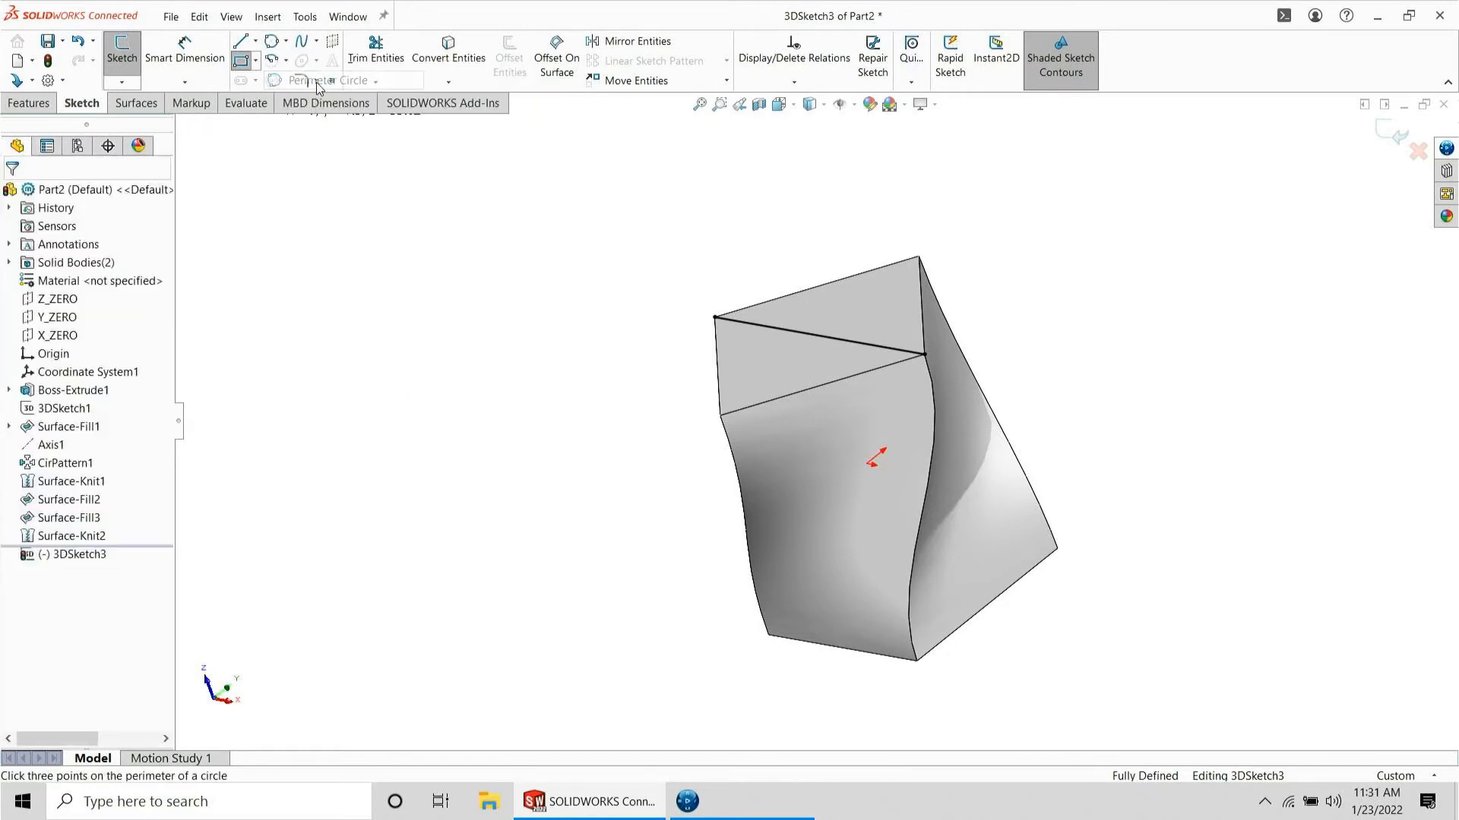
pyautogui.click(721, 415)
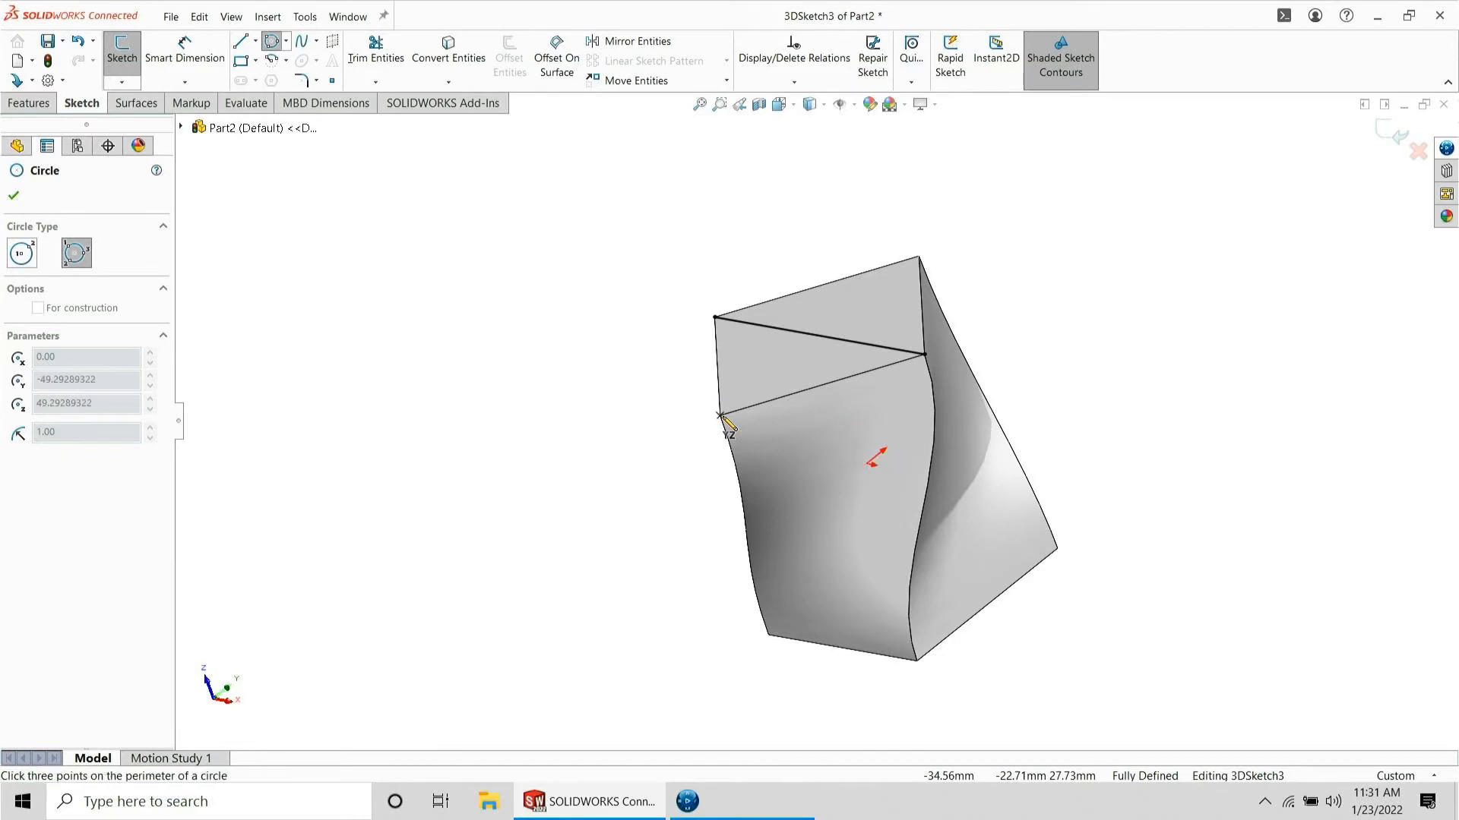
pyautogui.click(925, 354)
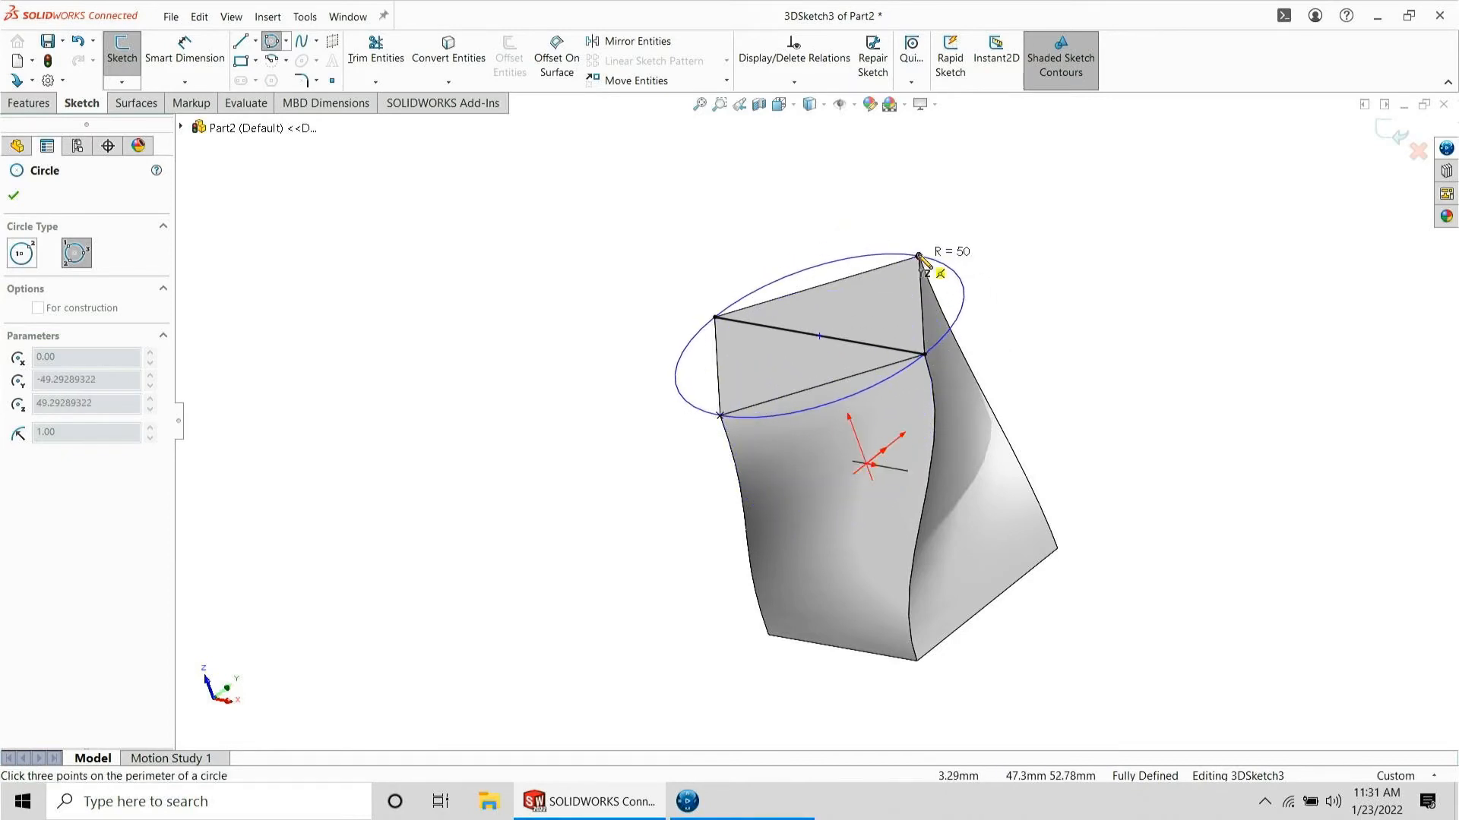
pyautogui.click(919, 259)
pyautogui.press('Escape')
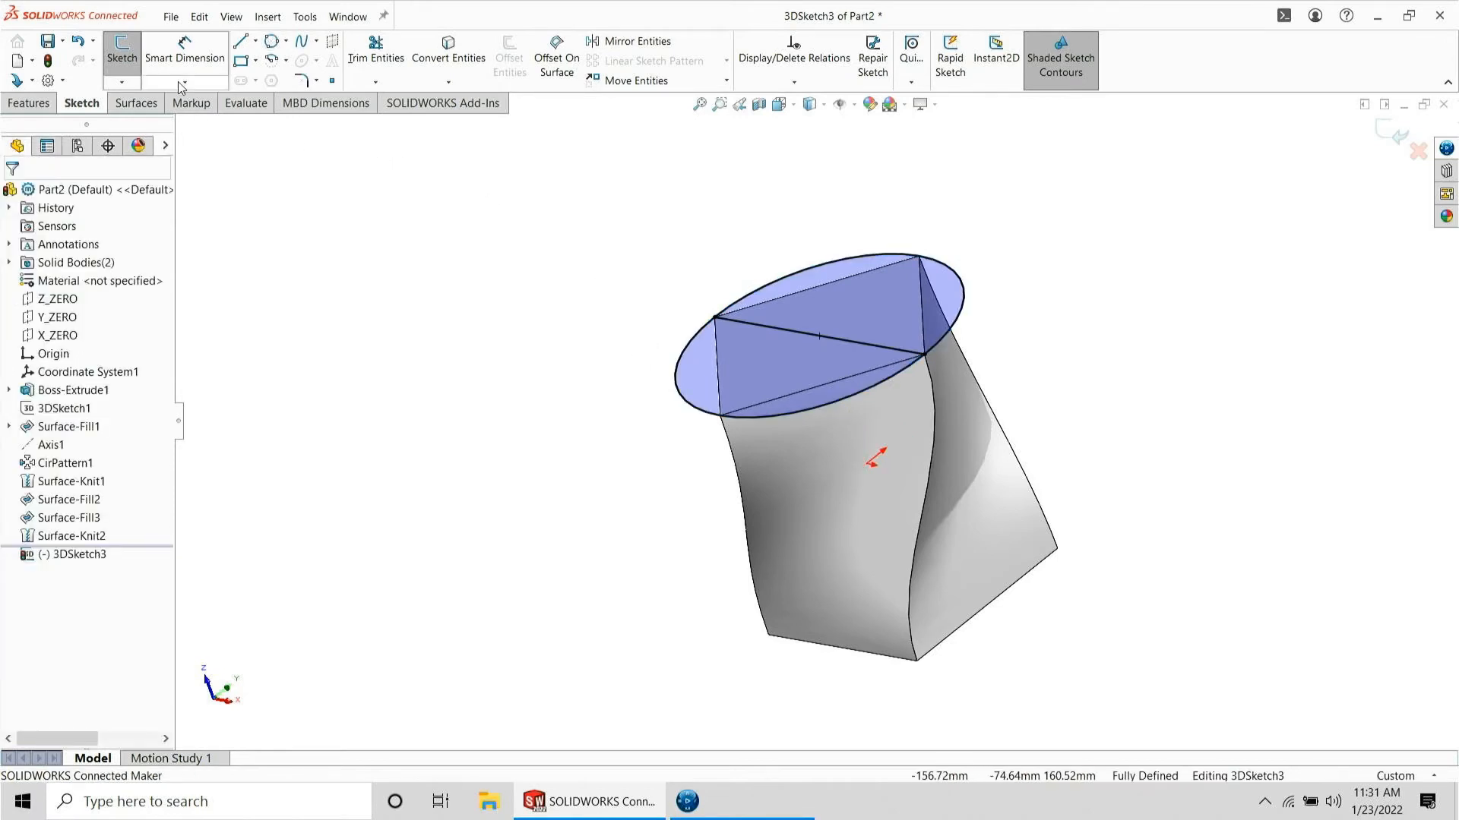
pyautogui.click(287, 61)
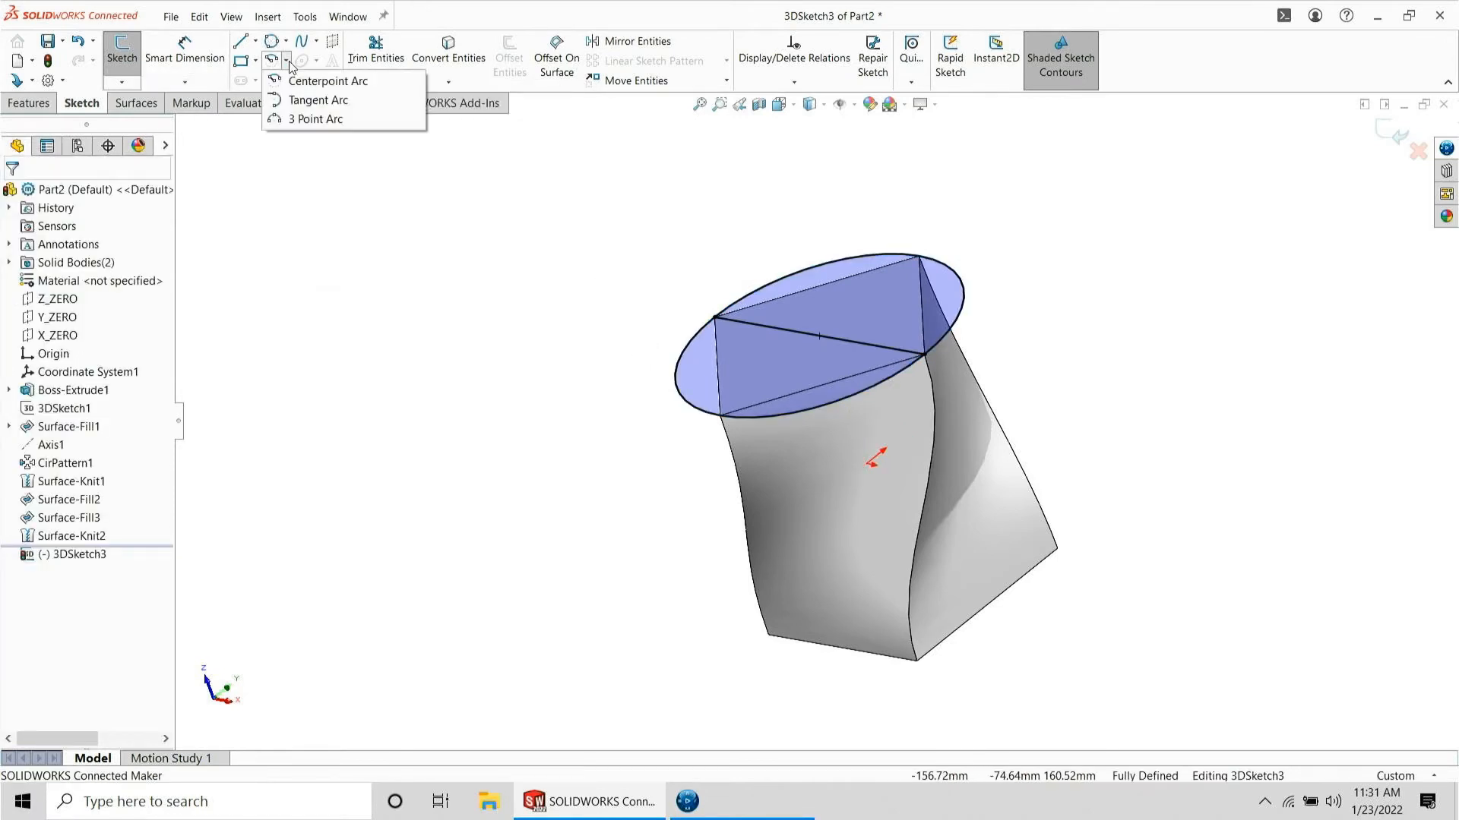
pyautogui.click(297, 120)
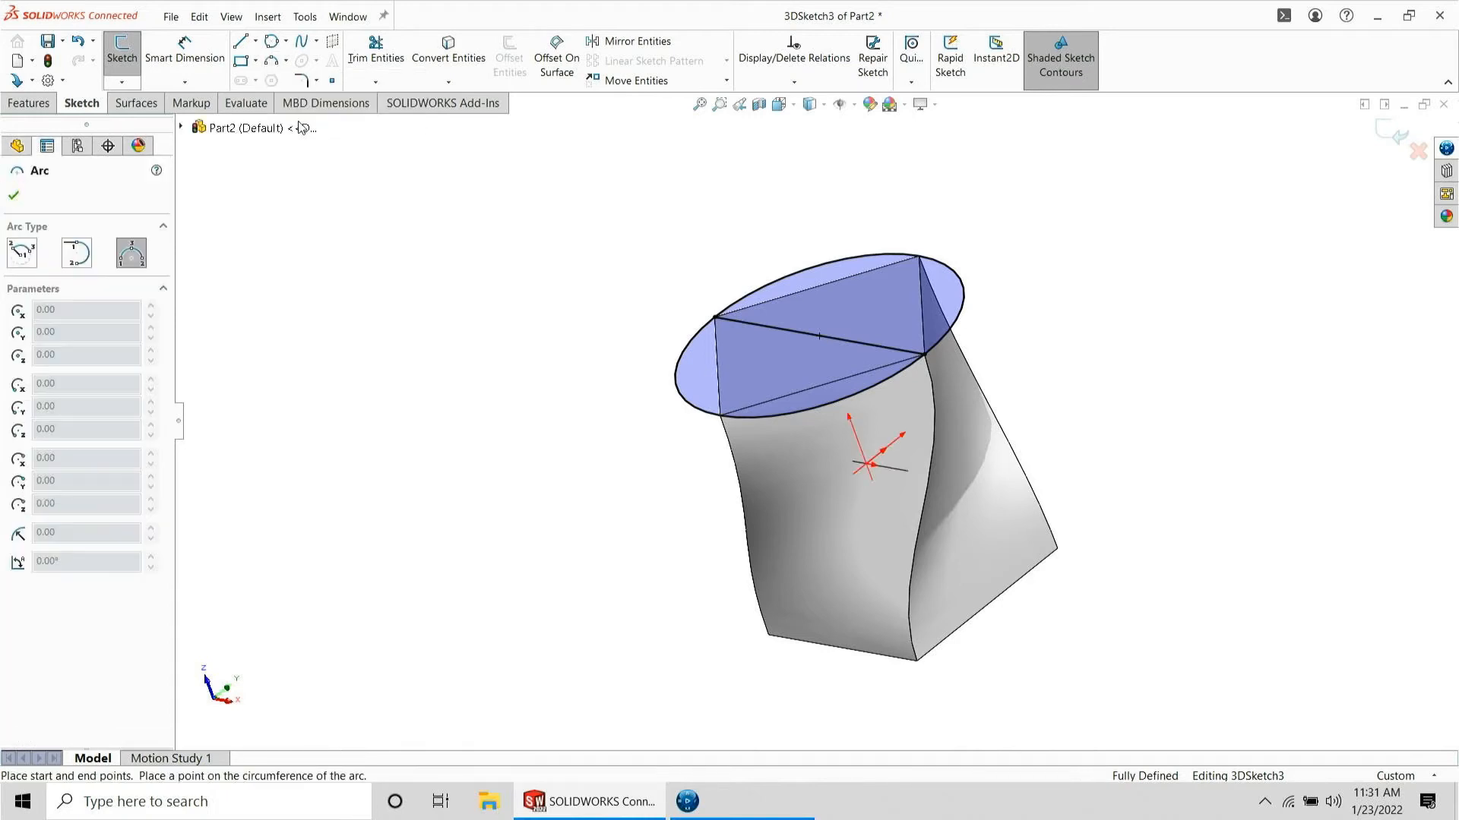
pyautogui.click(318, 82)
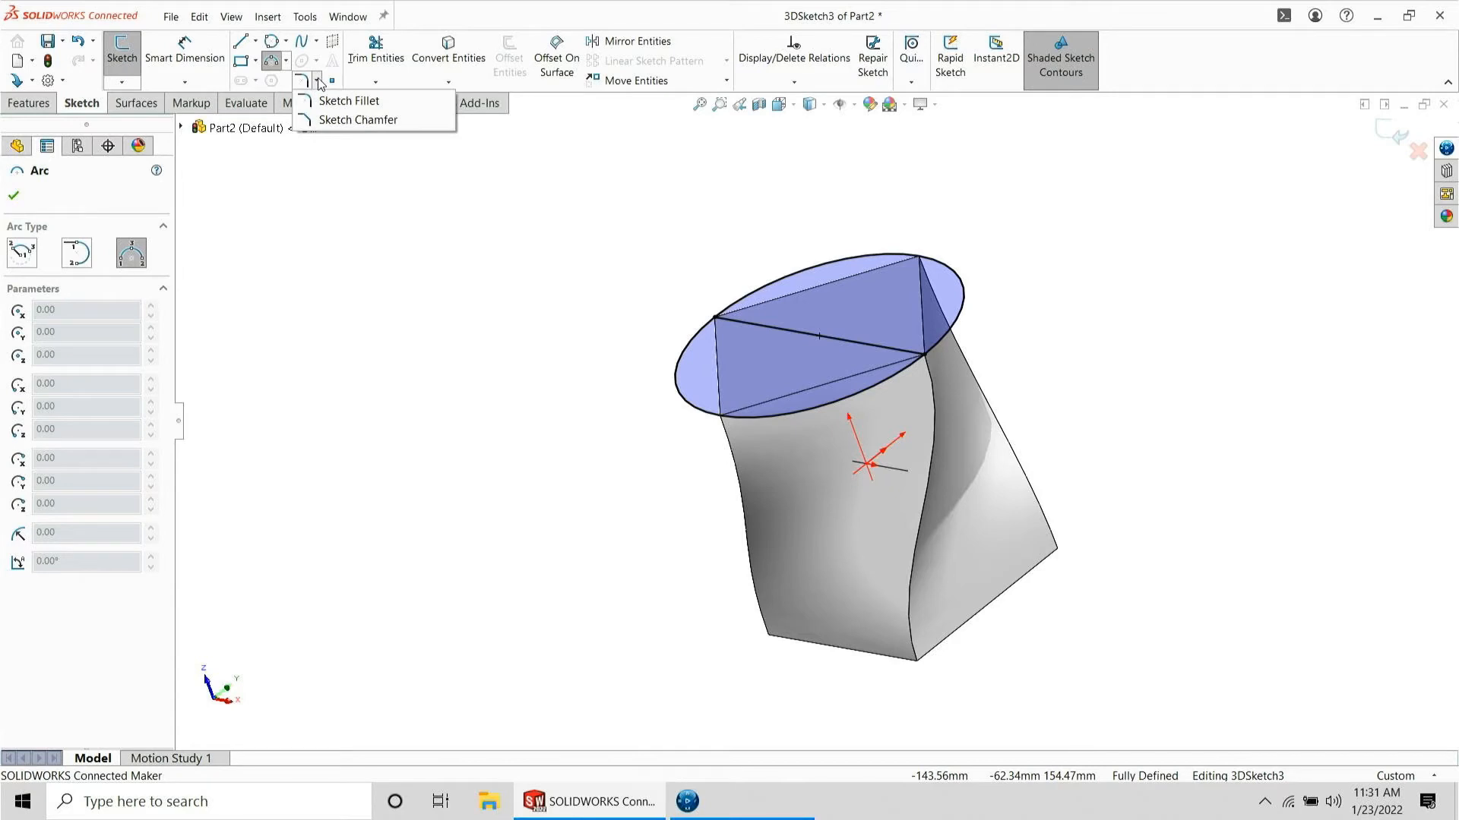
pyautogui.click(319, 81)
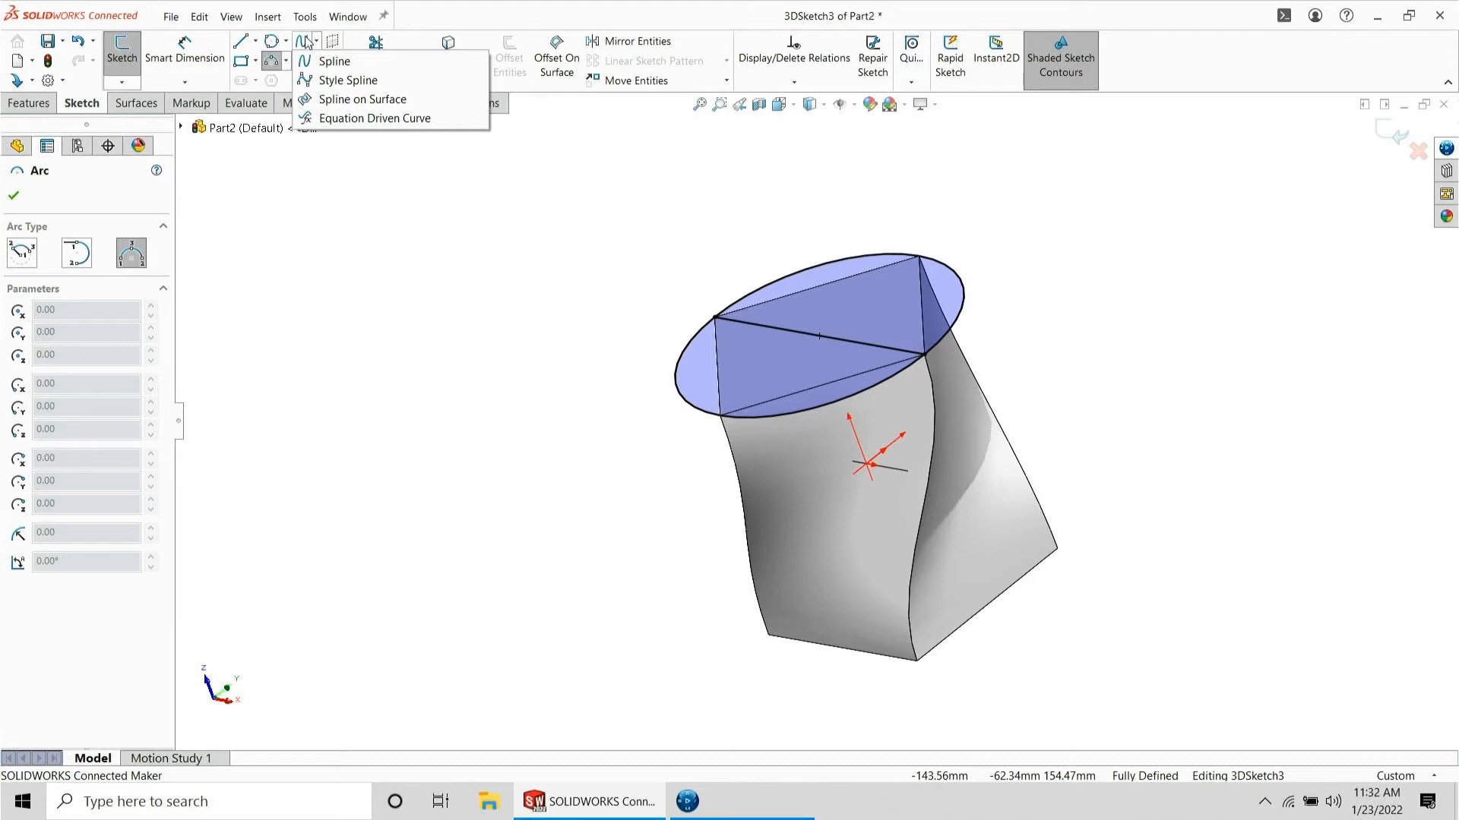
pyautogui.click(316, 40)
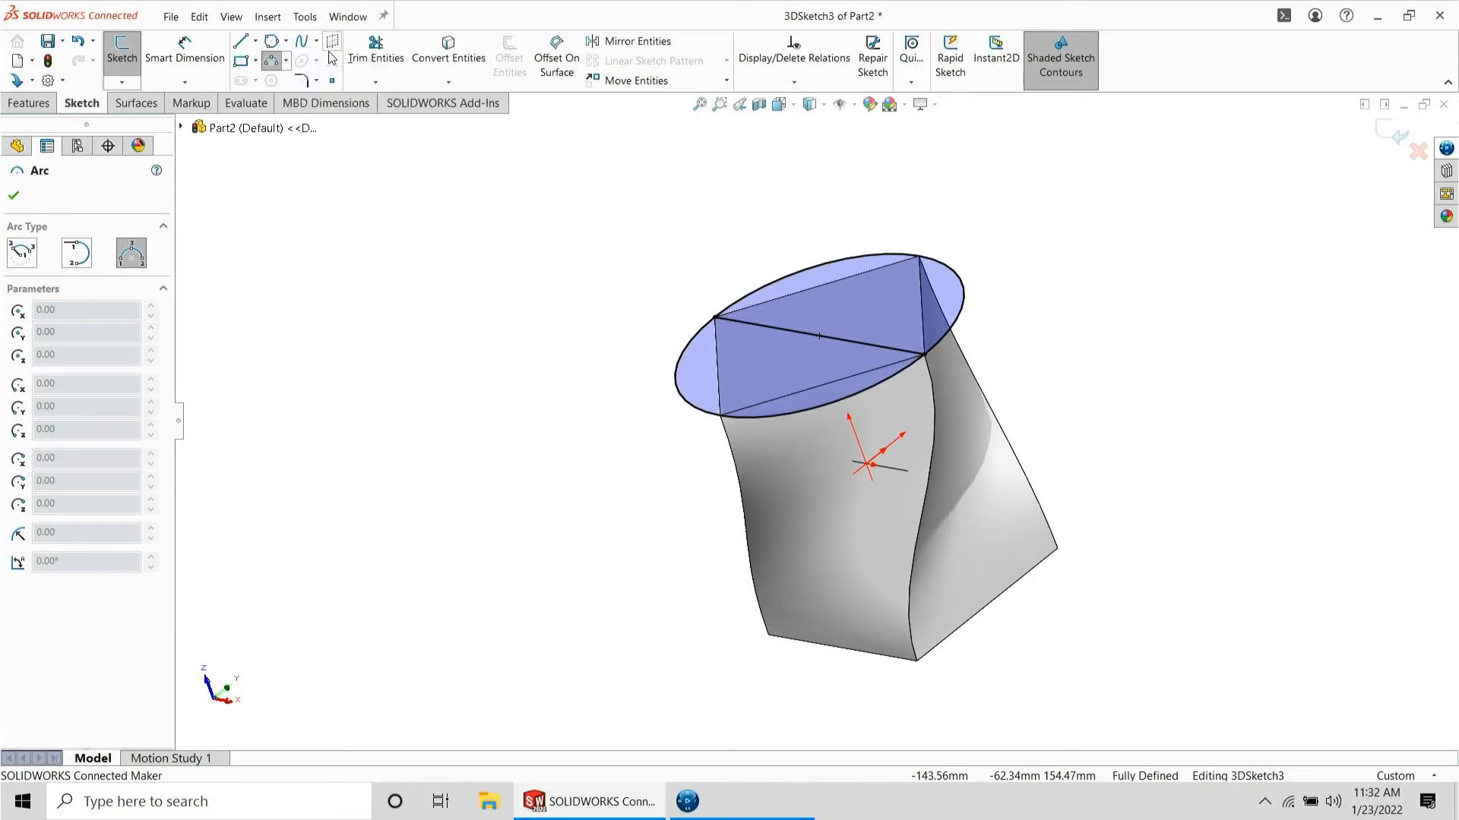
pyautogui.click(313, 38)
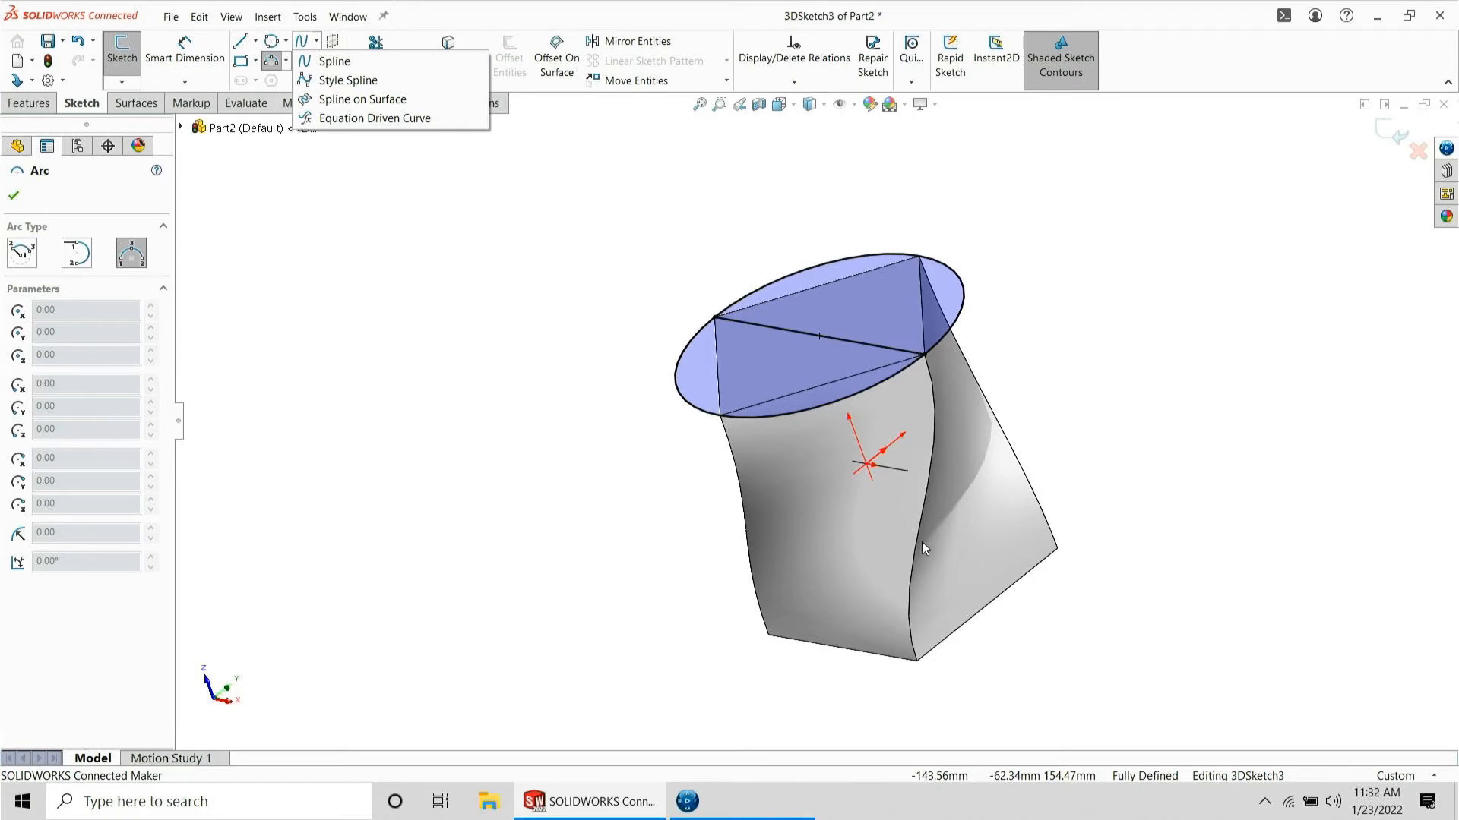
pyautogui.click(613, 204)
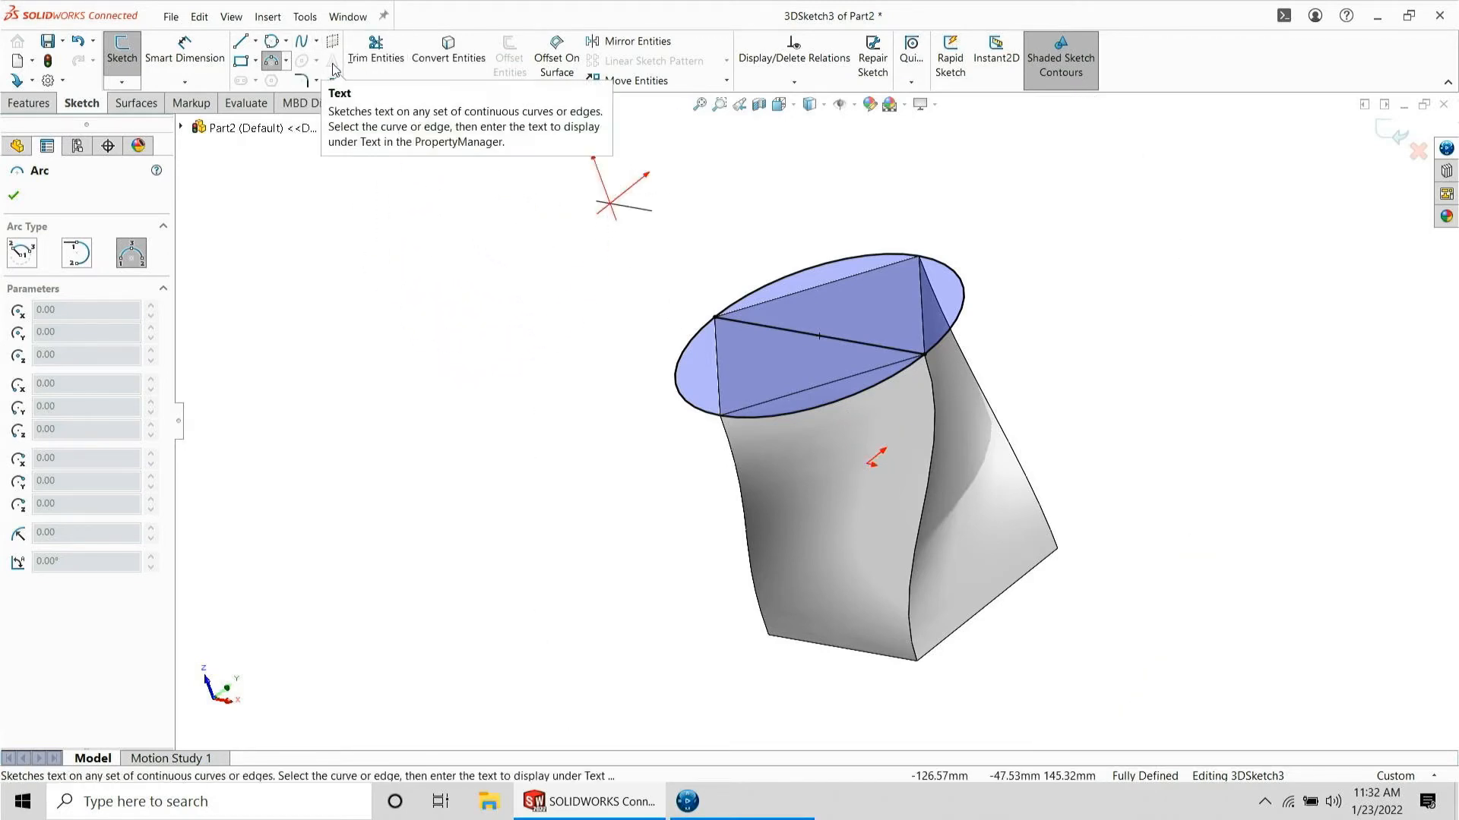
pyautogui.press('Escape')
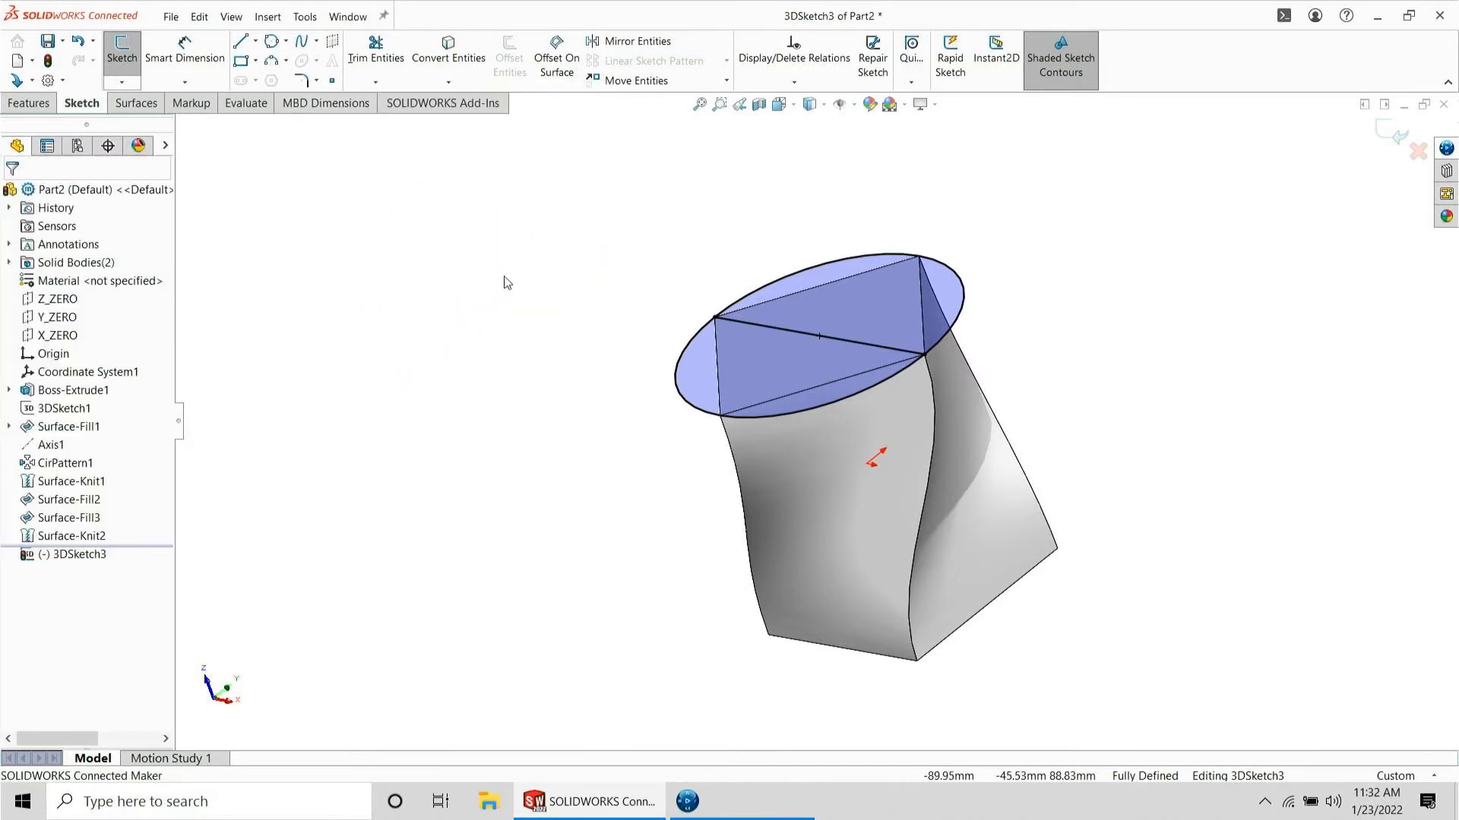
# - Create a sketch plane coincident with the circle around the upper square face
pyautogui.click(336, 44)
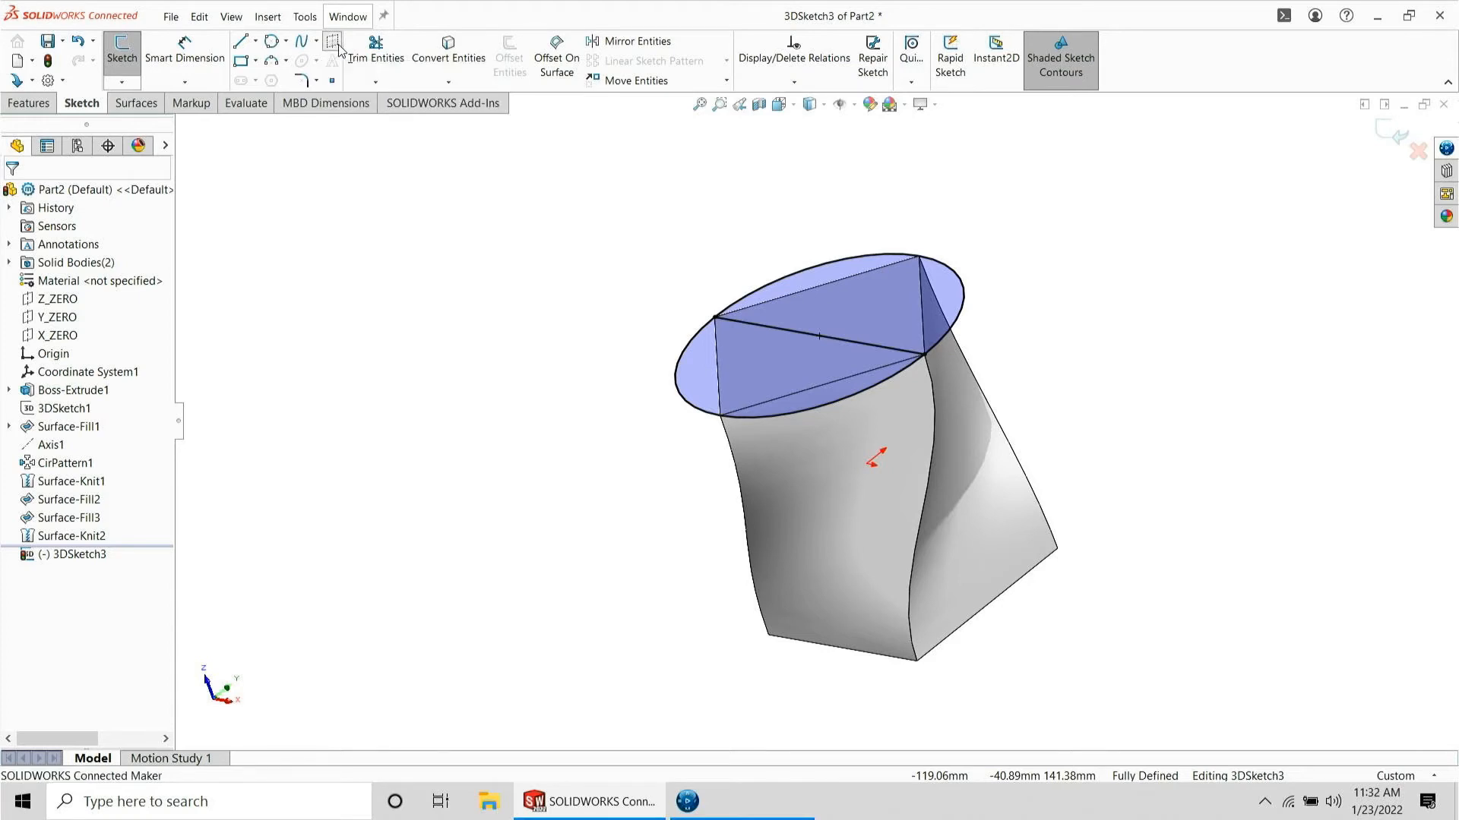
pyautogui.click(686, 374)
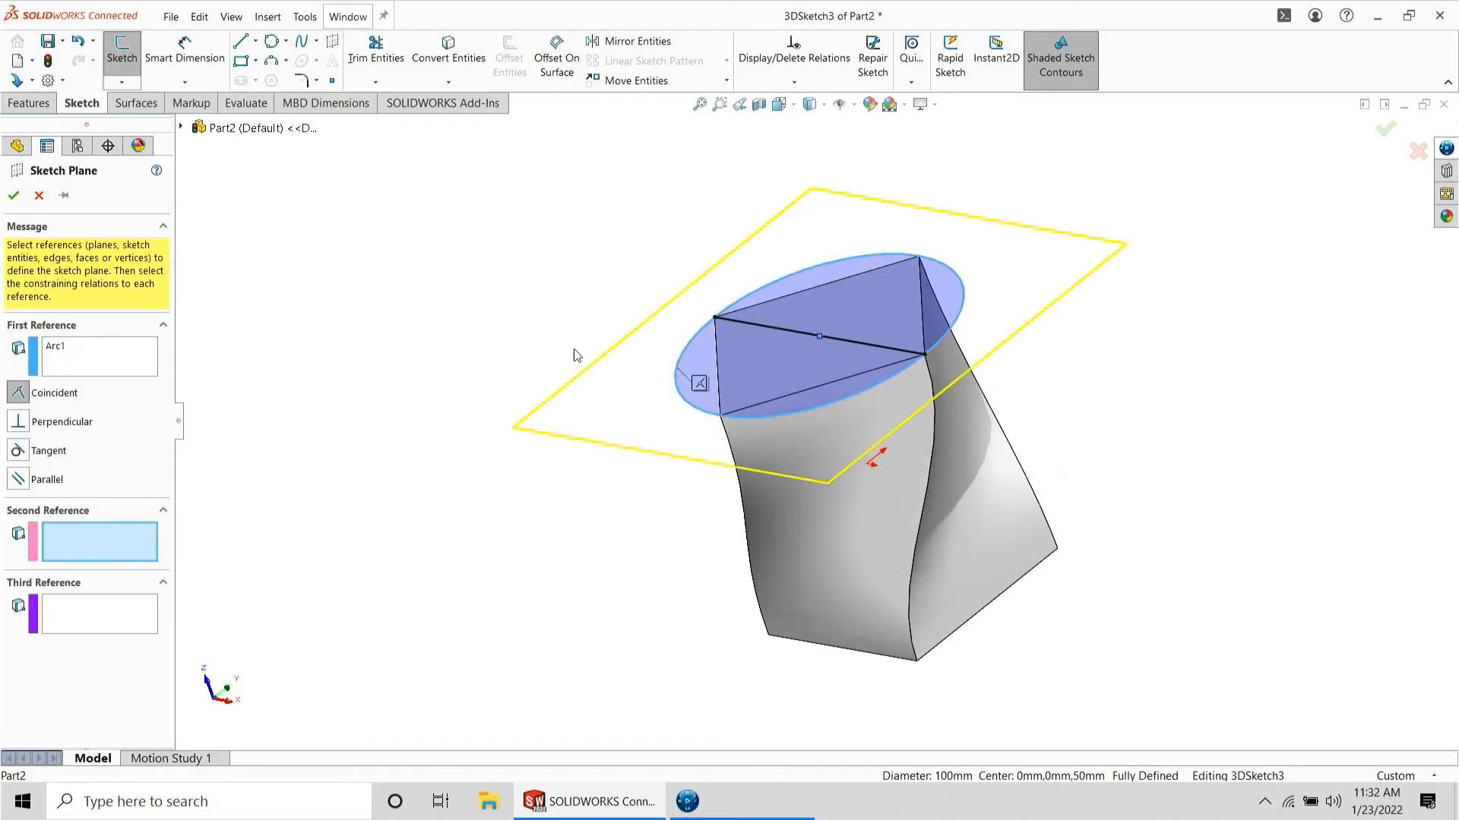
pyautogui.click(15, 196)
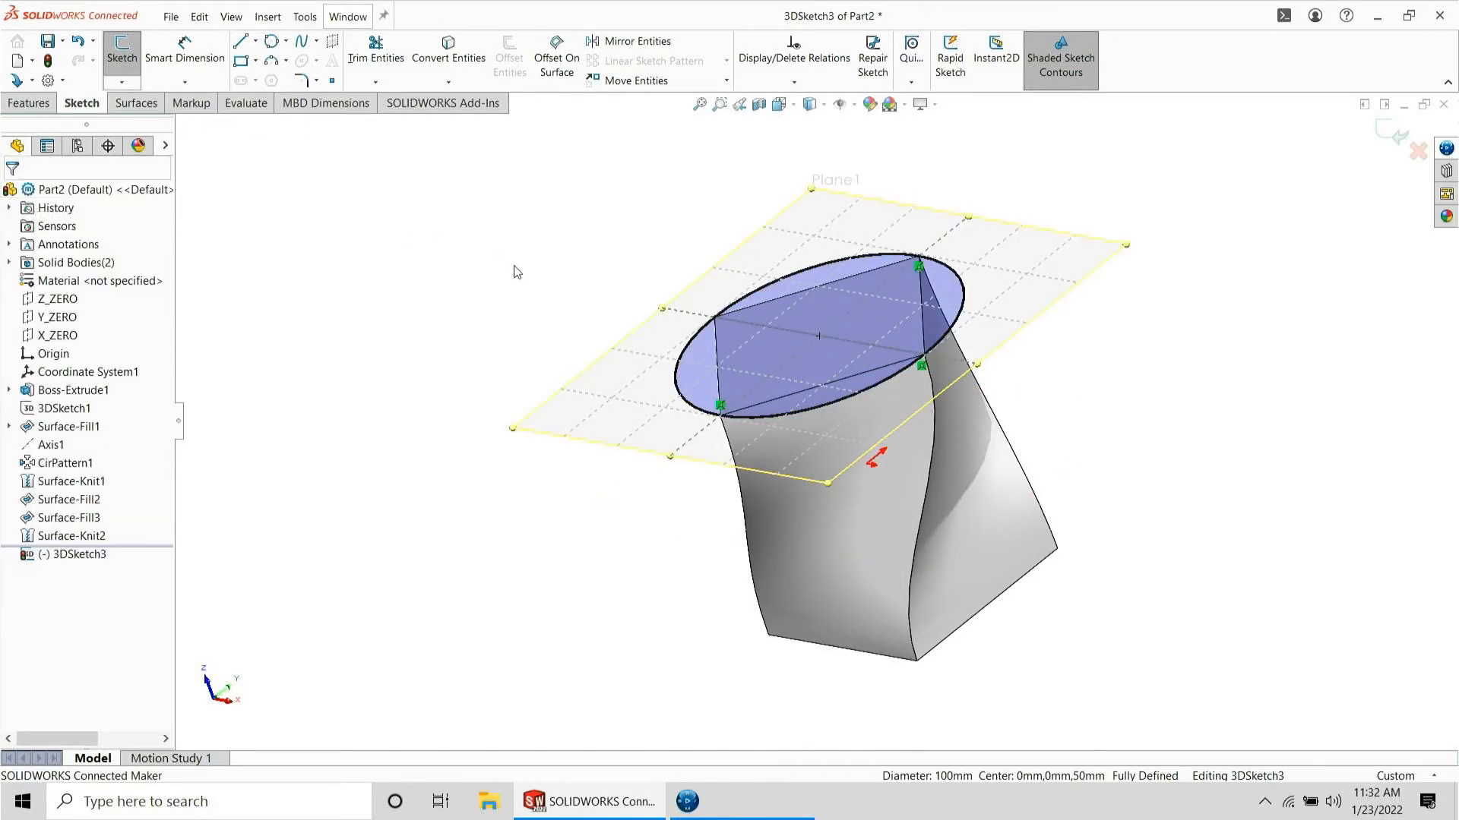
# - Draw two separate corner rectangles on the new sketch plane, beside the circle and farther back
pyautogui.click(240, 60)
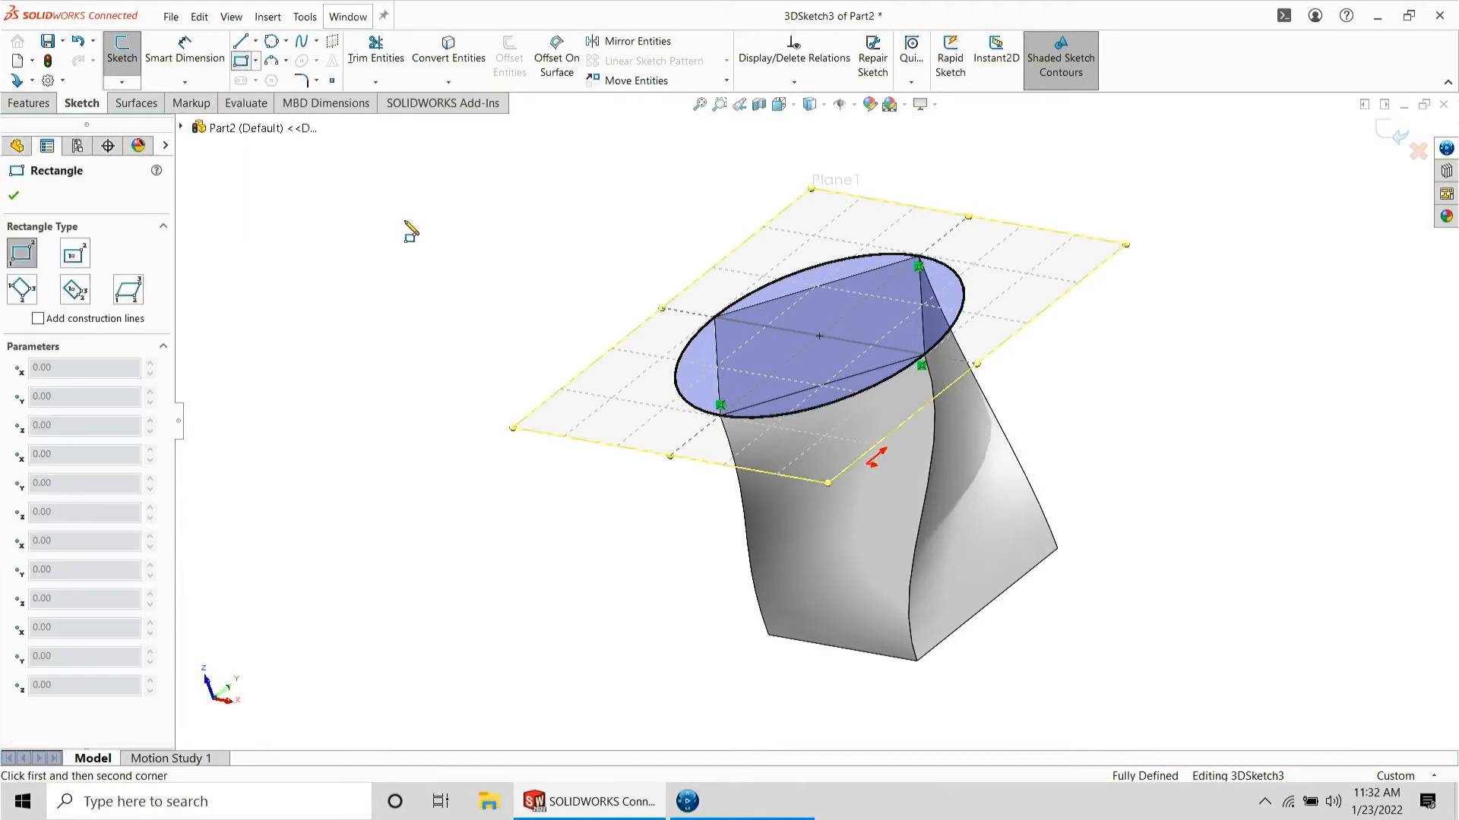
pyautogui.moveTo(519, 341); pyautogui.dragTo(599, 432)
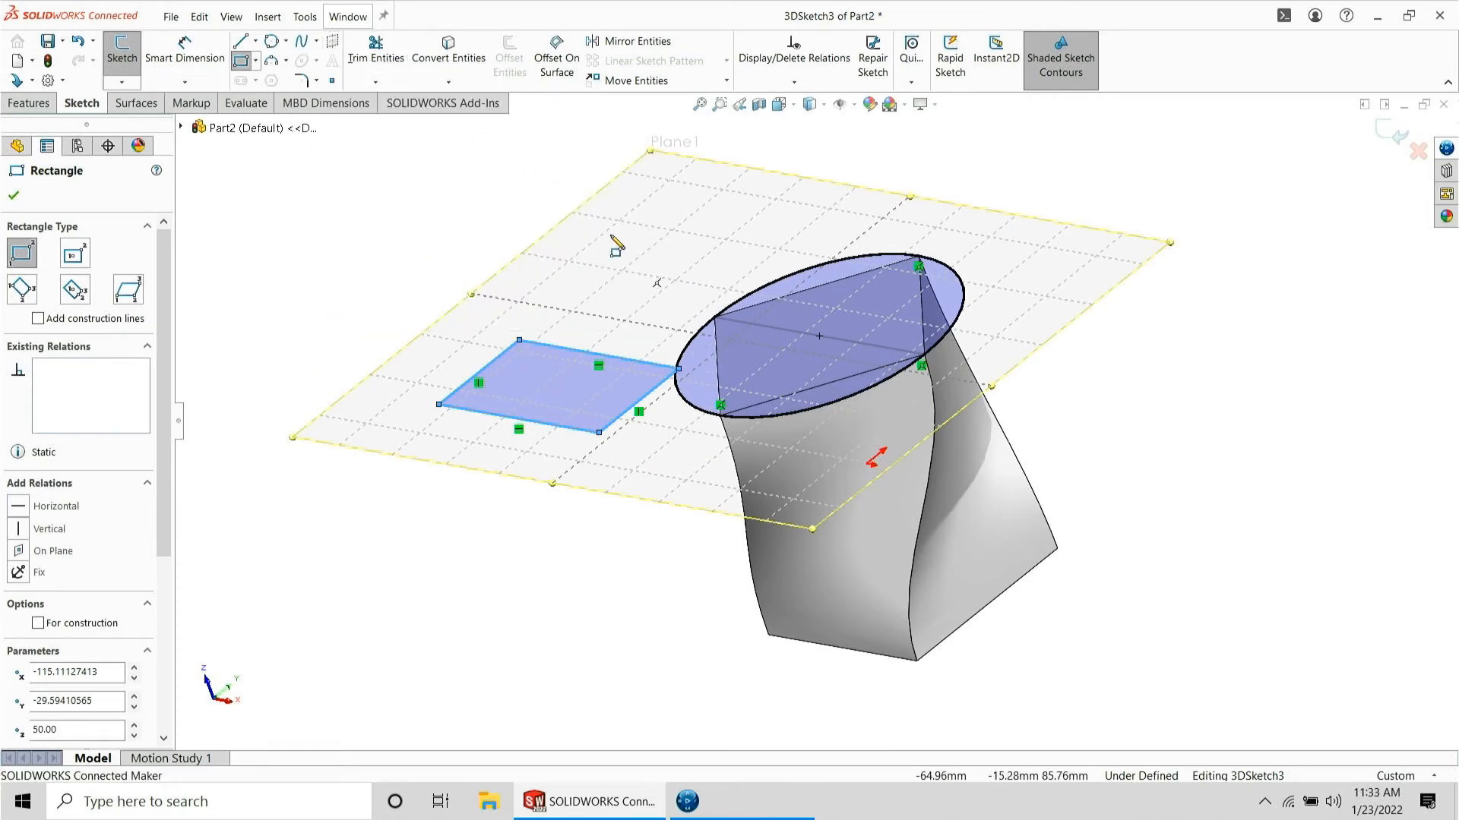
pyautogui.click(644, 190)
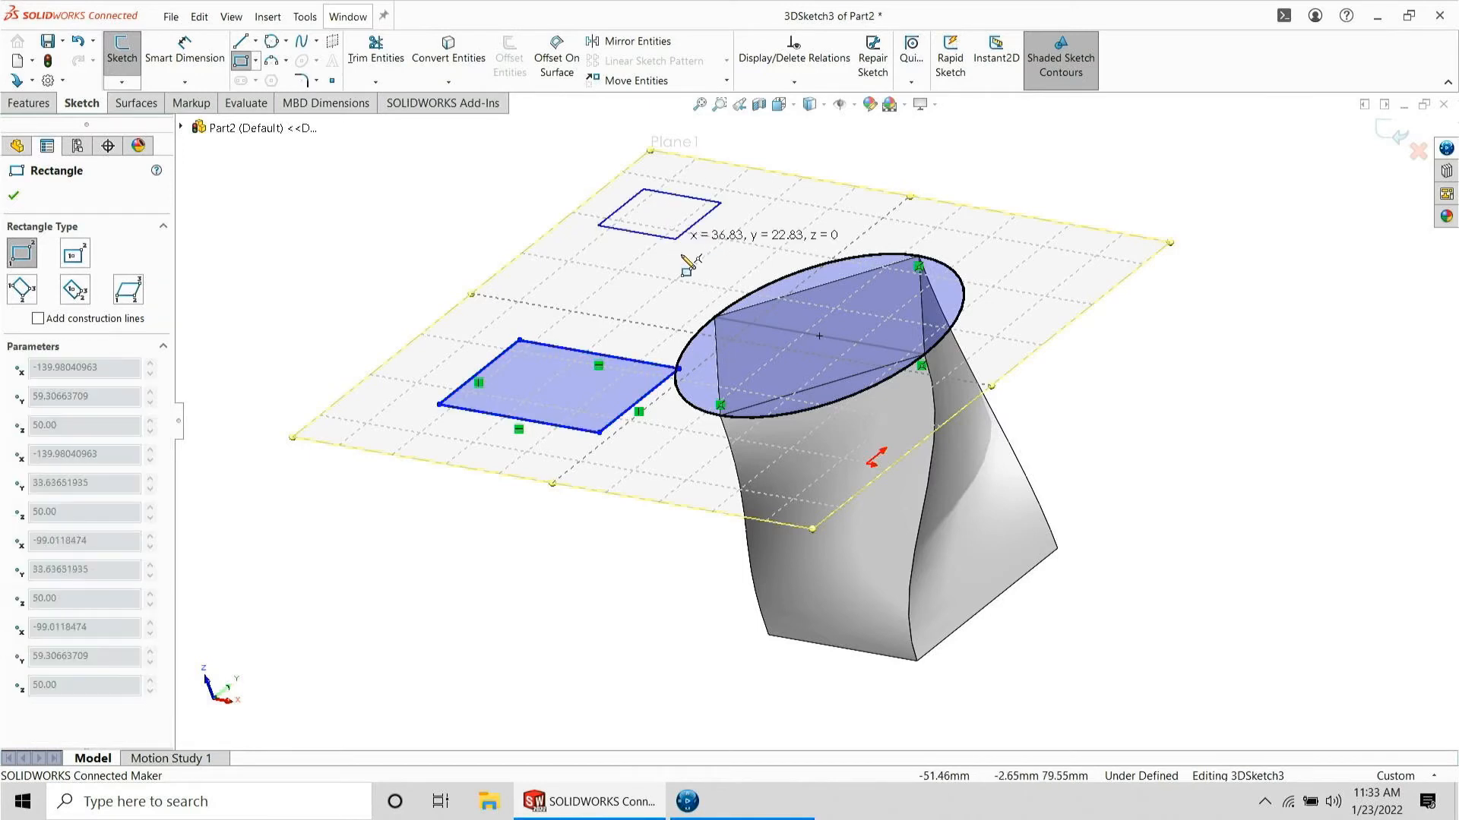
pyautogui.click(692, 276)
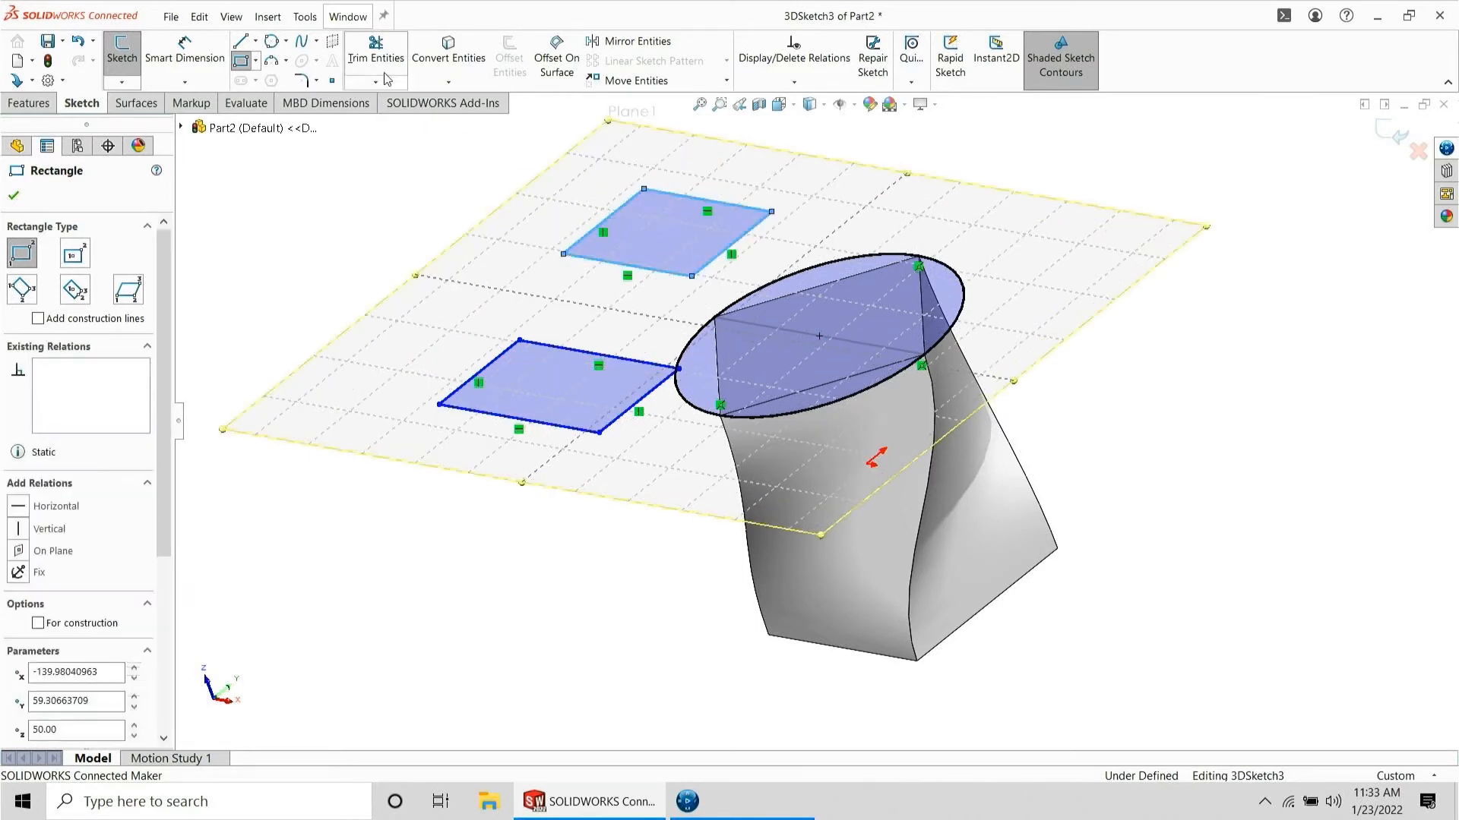
# - Draw a perimeter circle through three points on the sketch plane, on the far side of the body from the rectangles
pyautogui.click(270, 48)
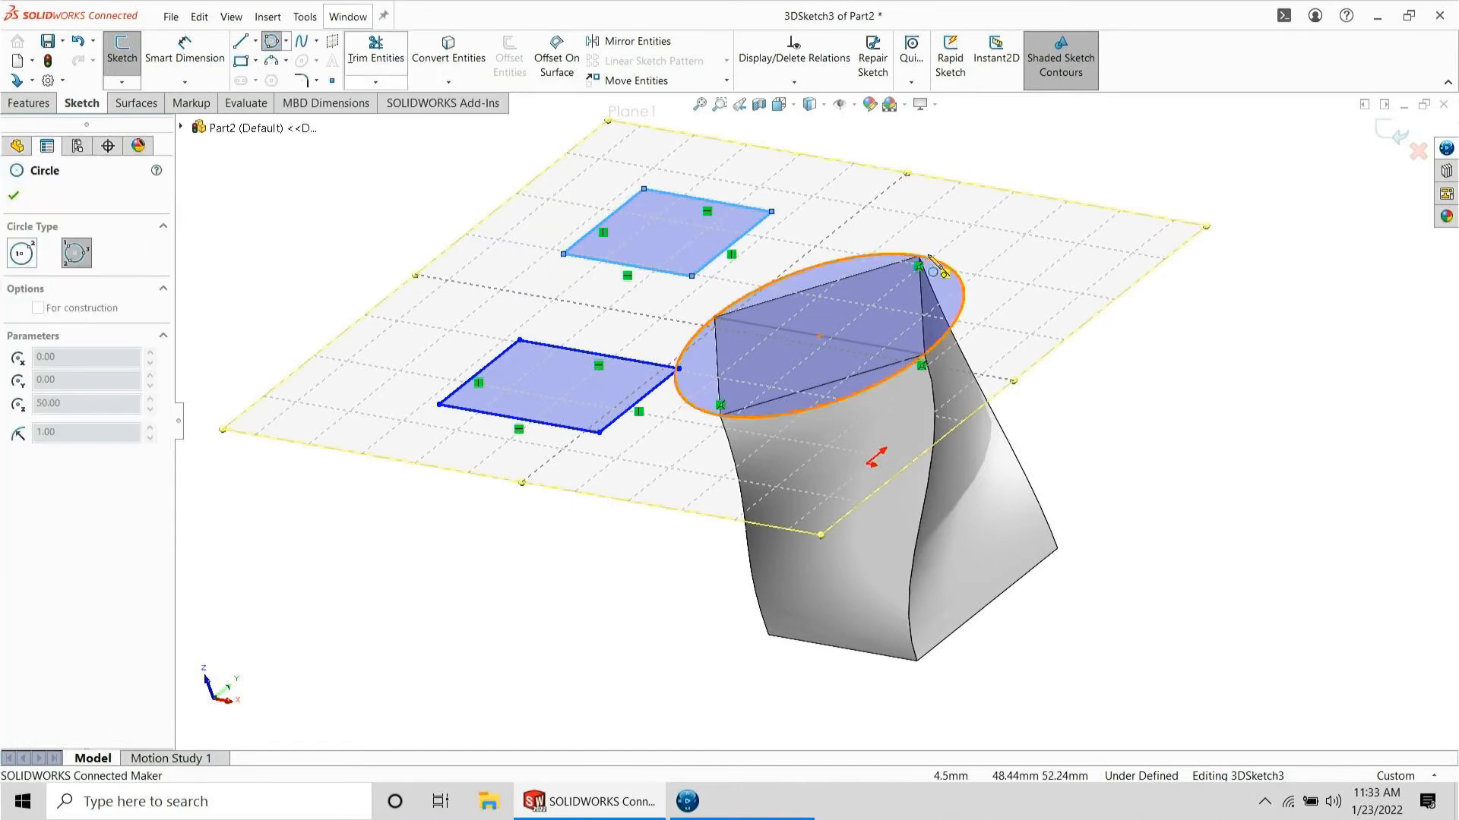
pyautogui.click(1122, 221)
pyautogui.click(1123, 257)
pyautogui.click(1162, 268)
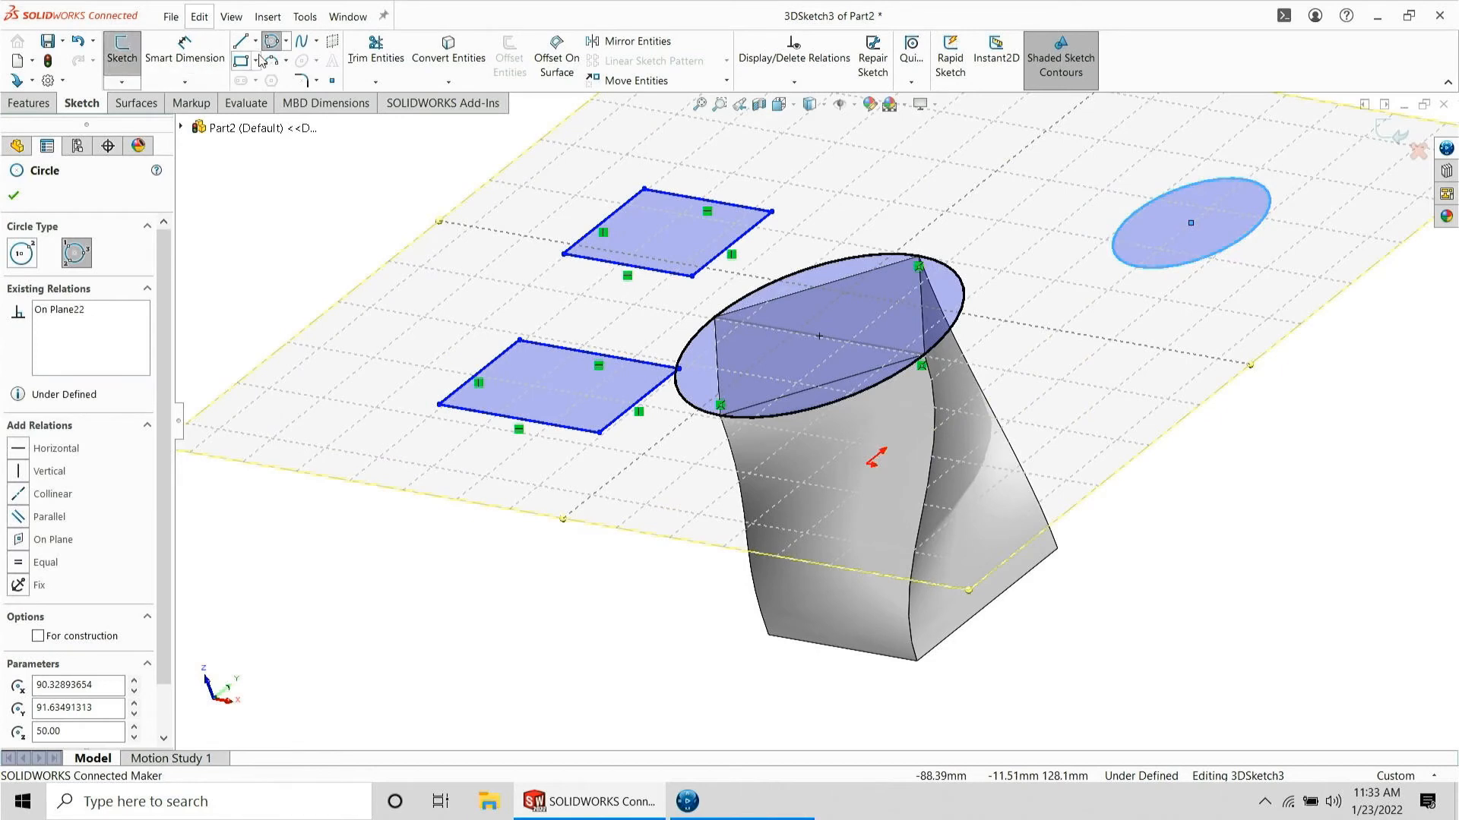
# - Deactivate the active sketch plane to return to free 3D sketching, and leave the circle command
pyautogui.click(122, 82)
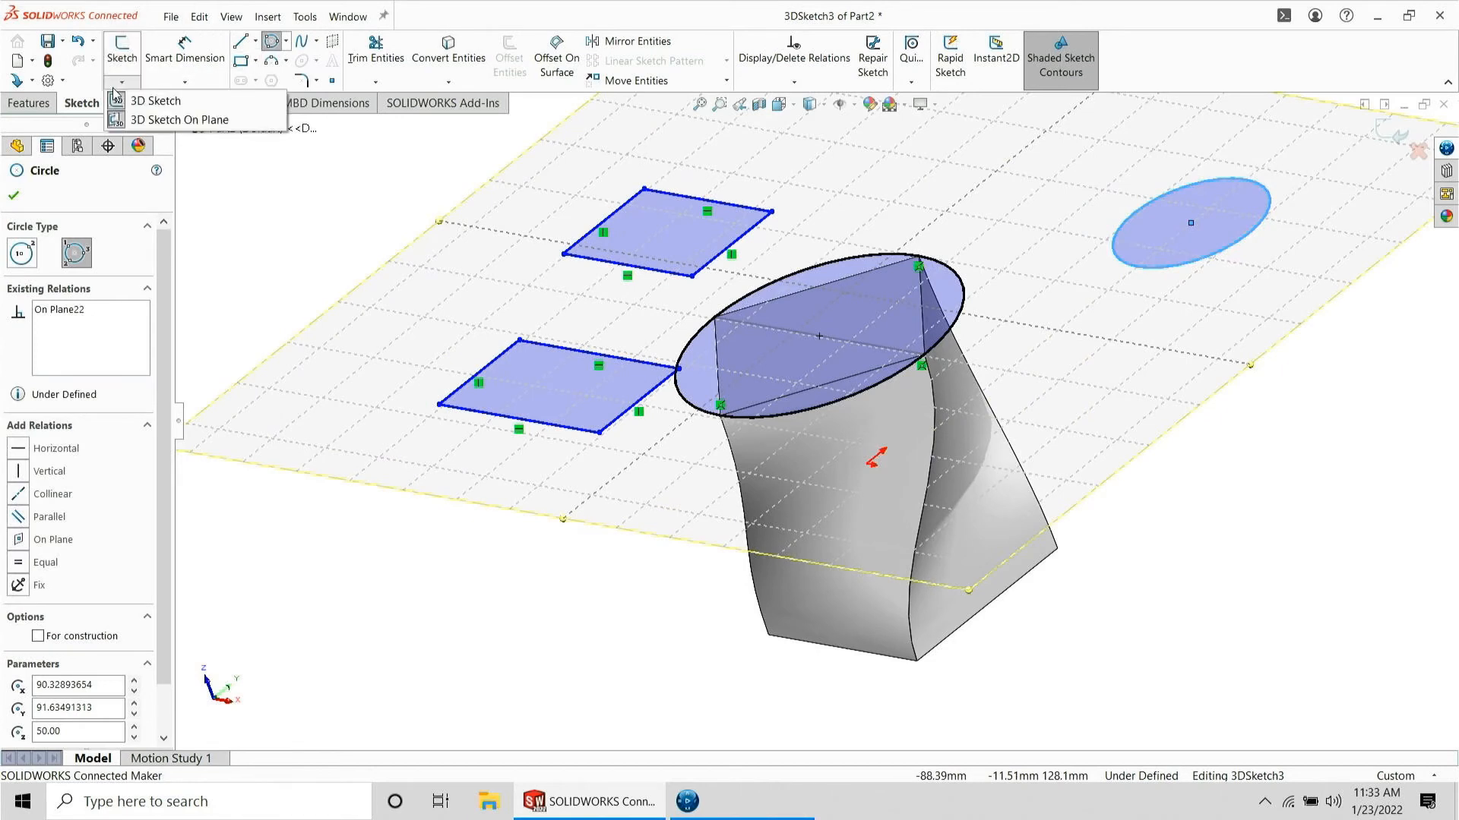
pyautogui.click(152, 119)
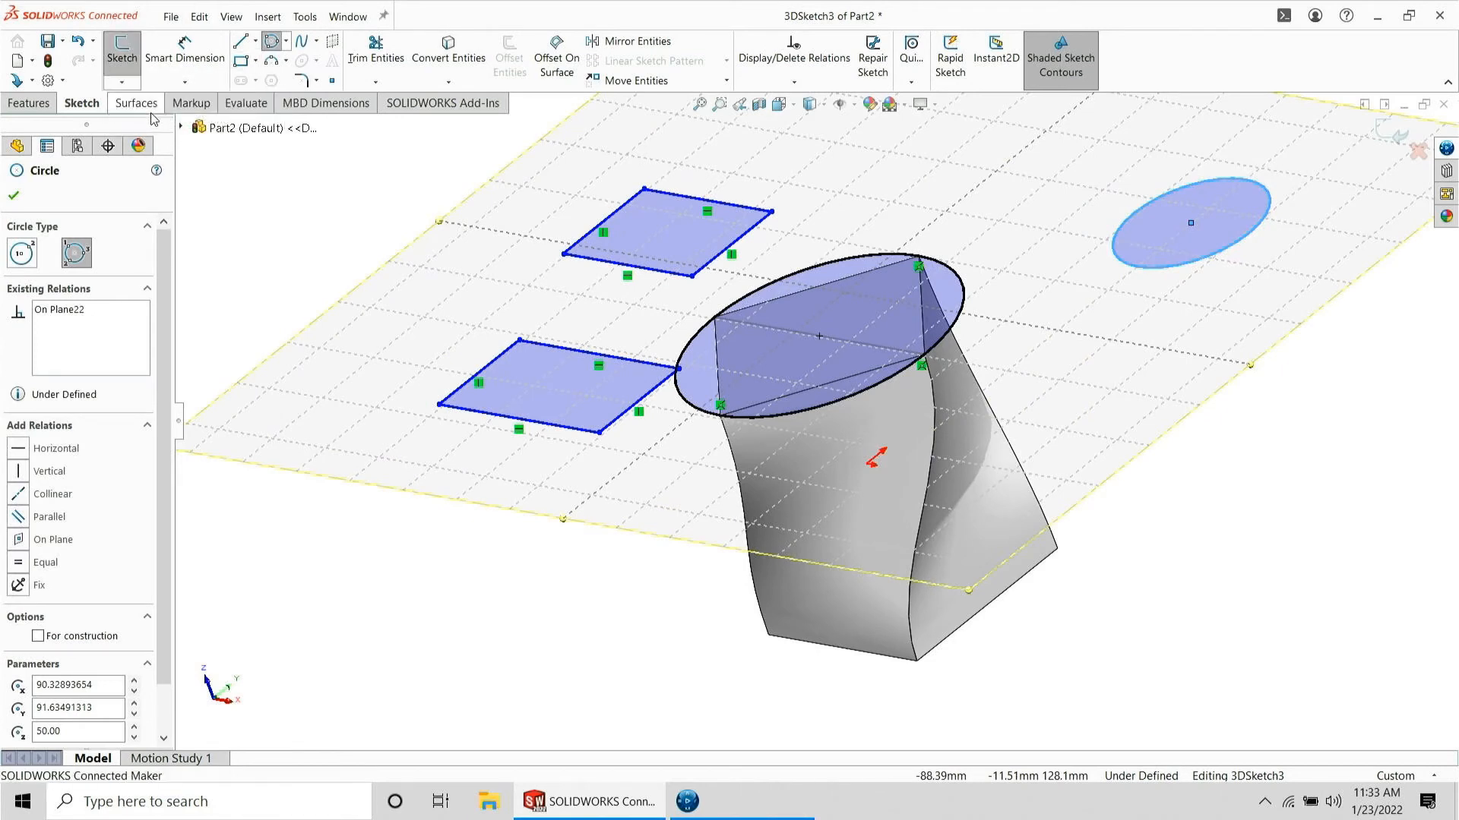
pyautogui.click(335, 201)
pyautogui.click(121, 82)
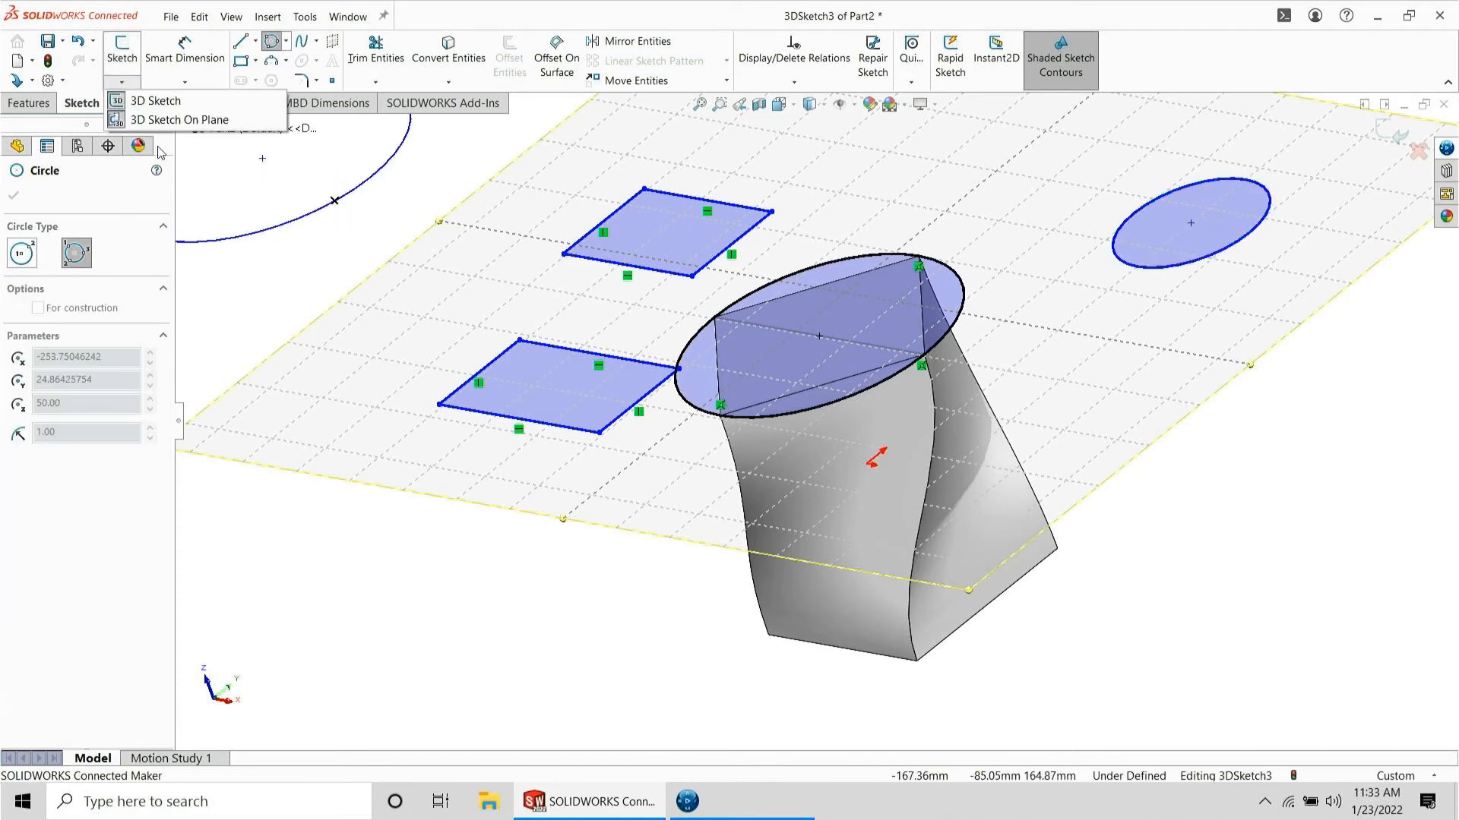
pyautogui.click(161, 120)
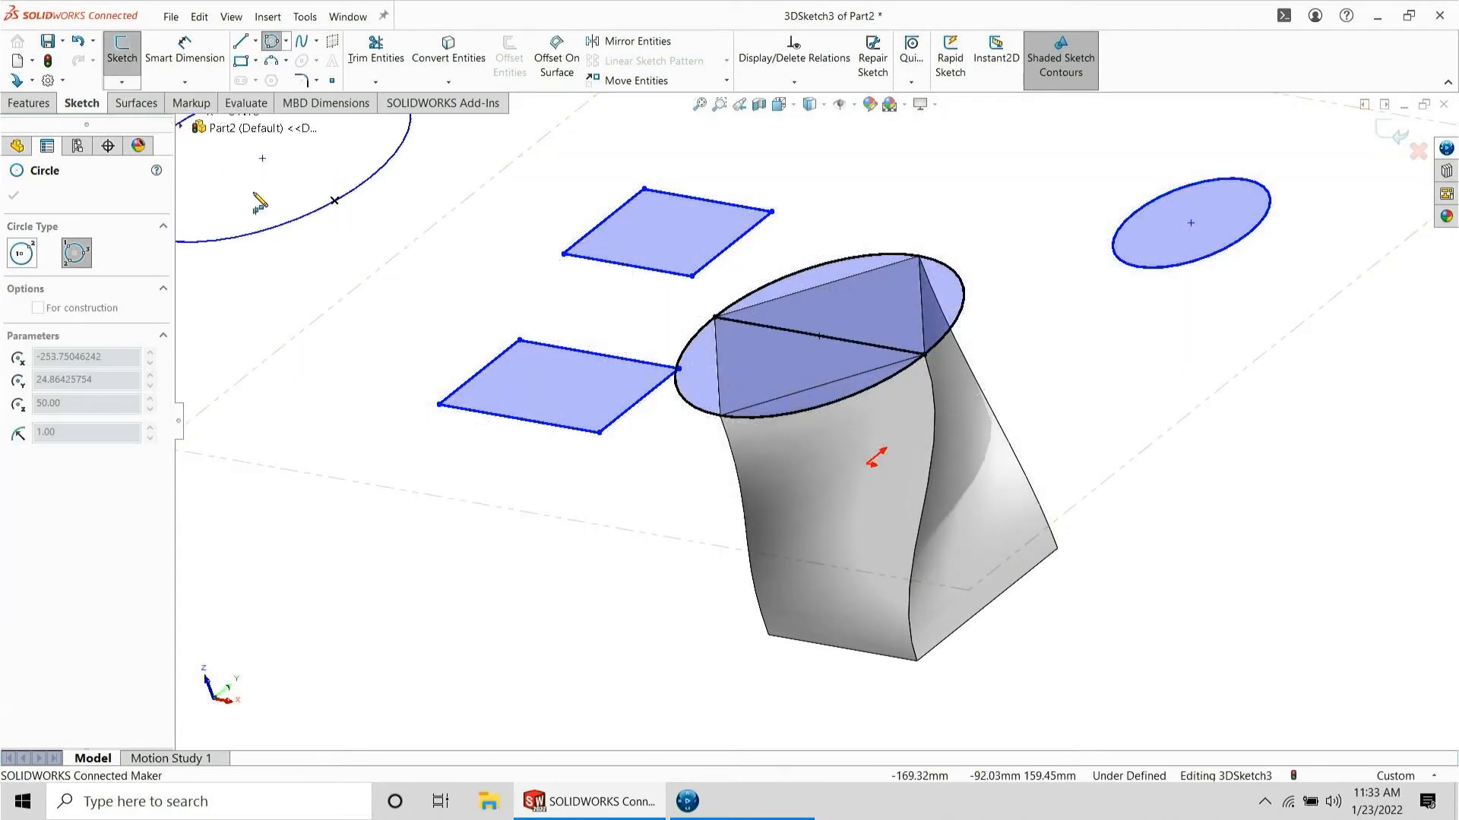
pyautogui.press('Escape')
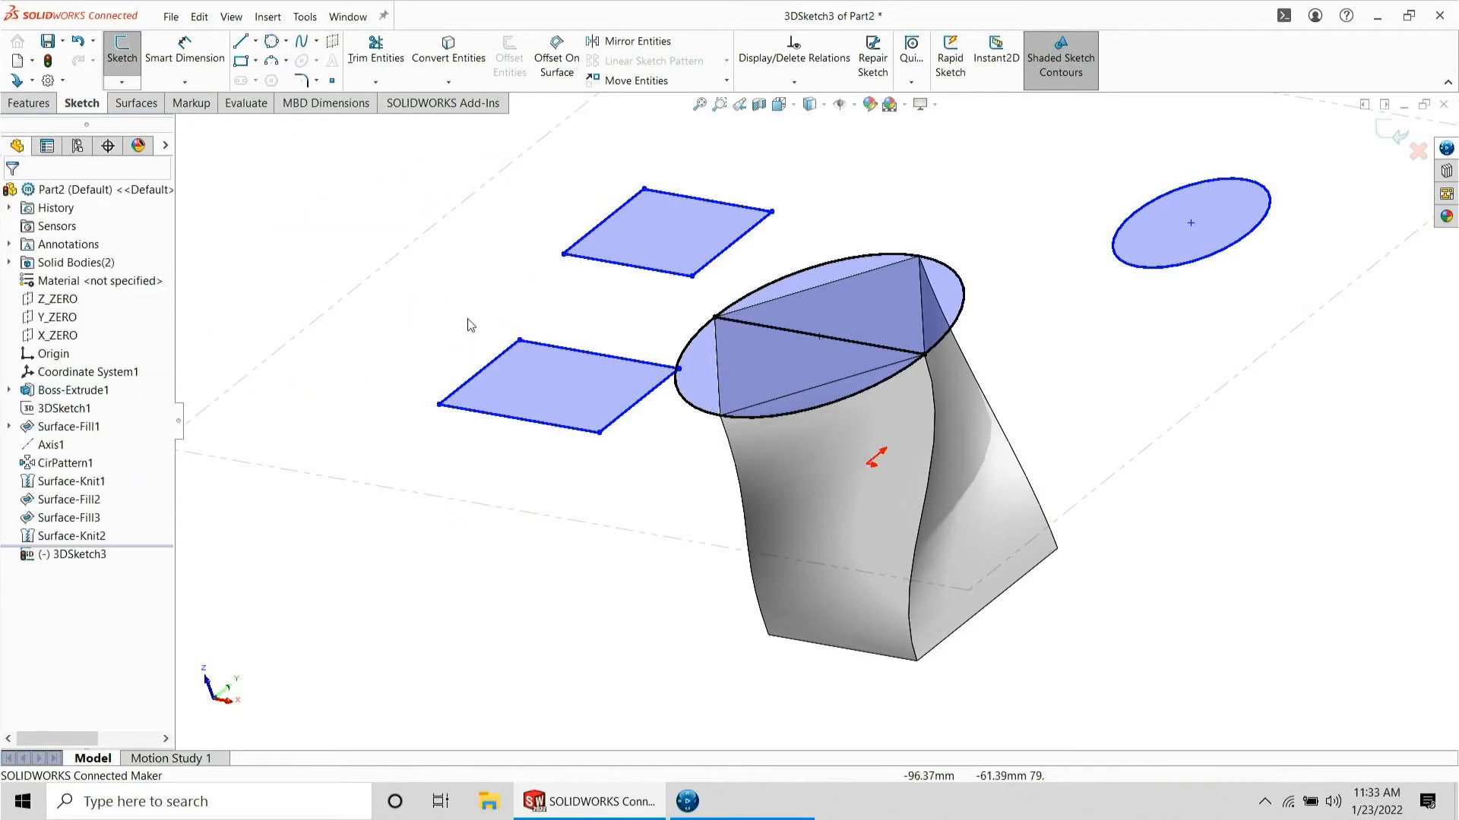
# - Convert the front edge of the body's lower square face into a 3D sketch line
pyautogui.moveTo(689, 471)
pyautogui.mouseDown(button='middle')
pyautogui.moveTo(687, 440)
pyautogui.moveTo(693, 481)
pyautogui.mouseUp(button='middle')
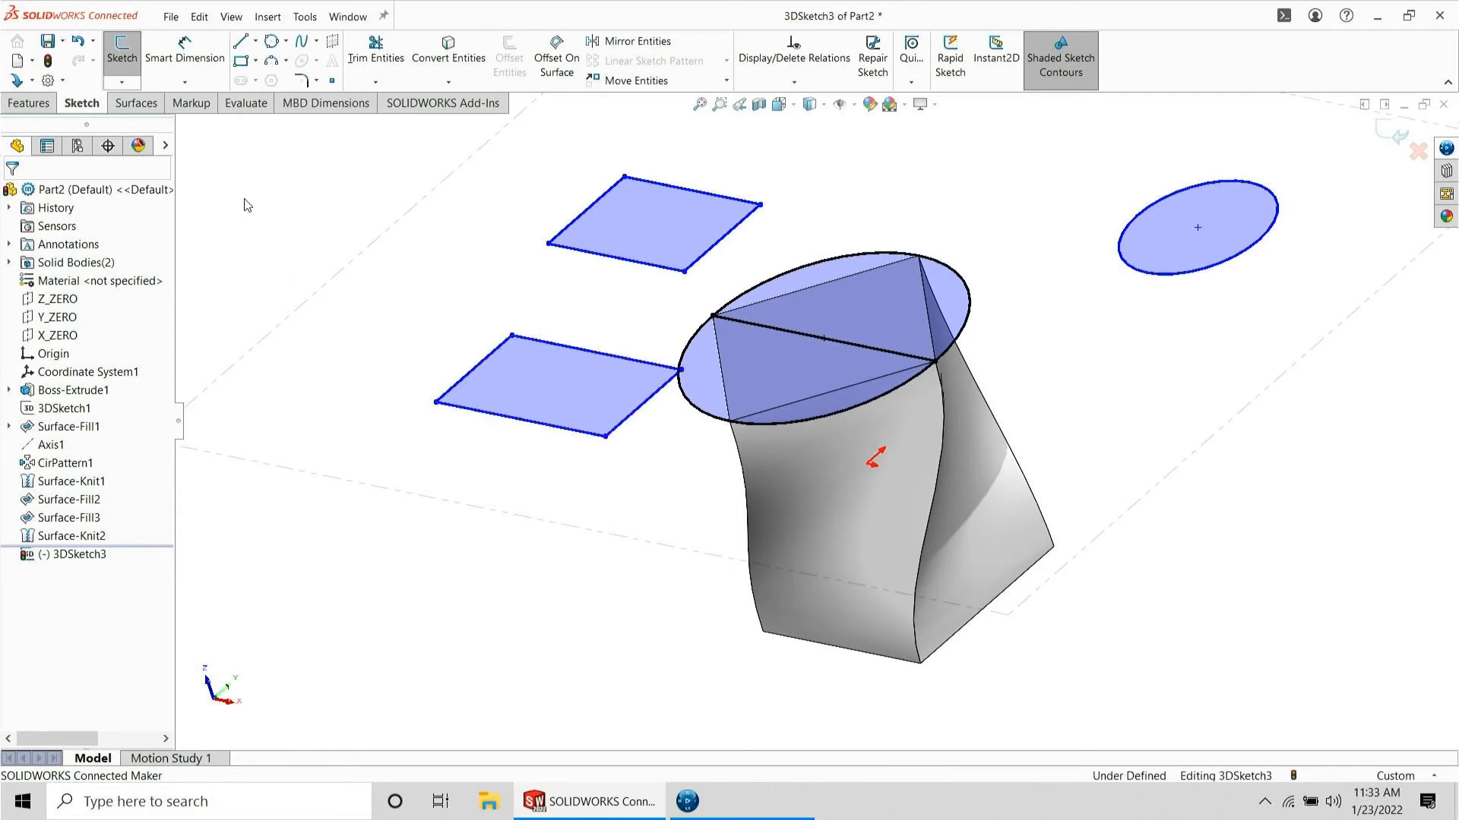
pyautogui.click(879, 666)
pyautogui.click(480, 74)
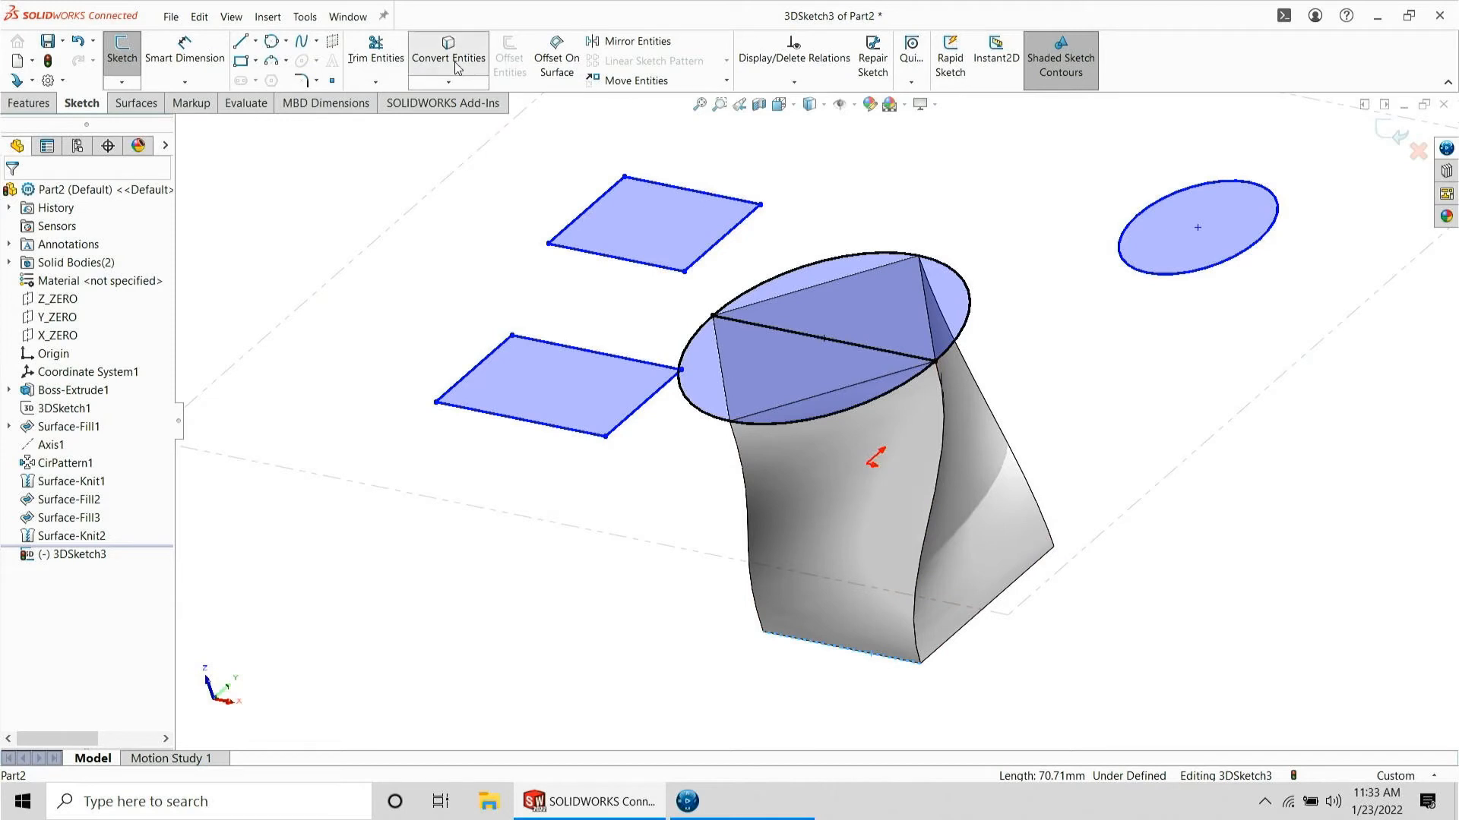
# - Trim away all four sides of the rectangle farther back on the plane
pyautogui.click(360, 52)
pyautogui.click(562, 233)
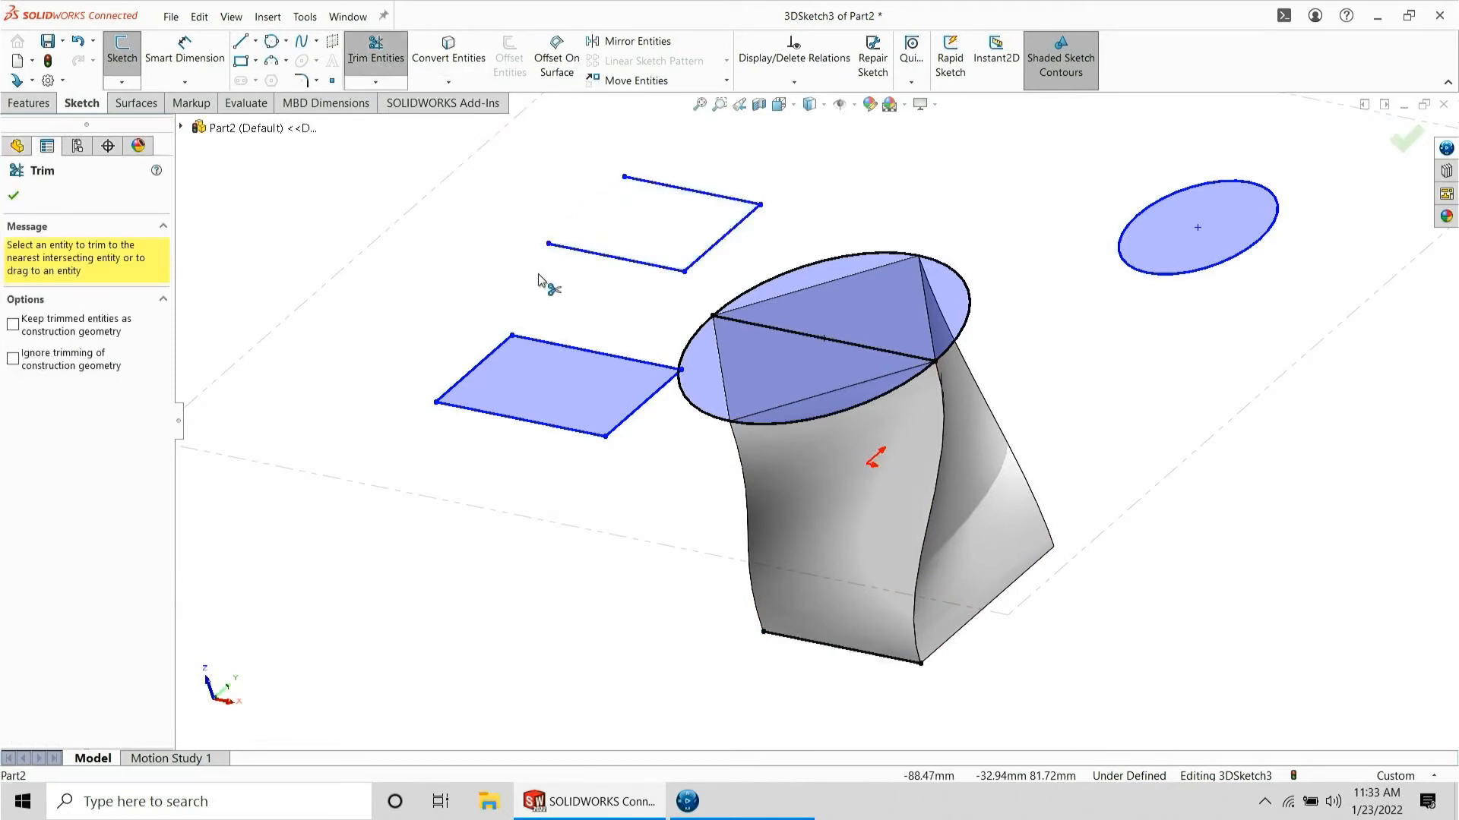
pyautogui.click(564, 250)
pyautogui.click(726, 247)
pyautogui.click(743, 201)
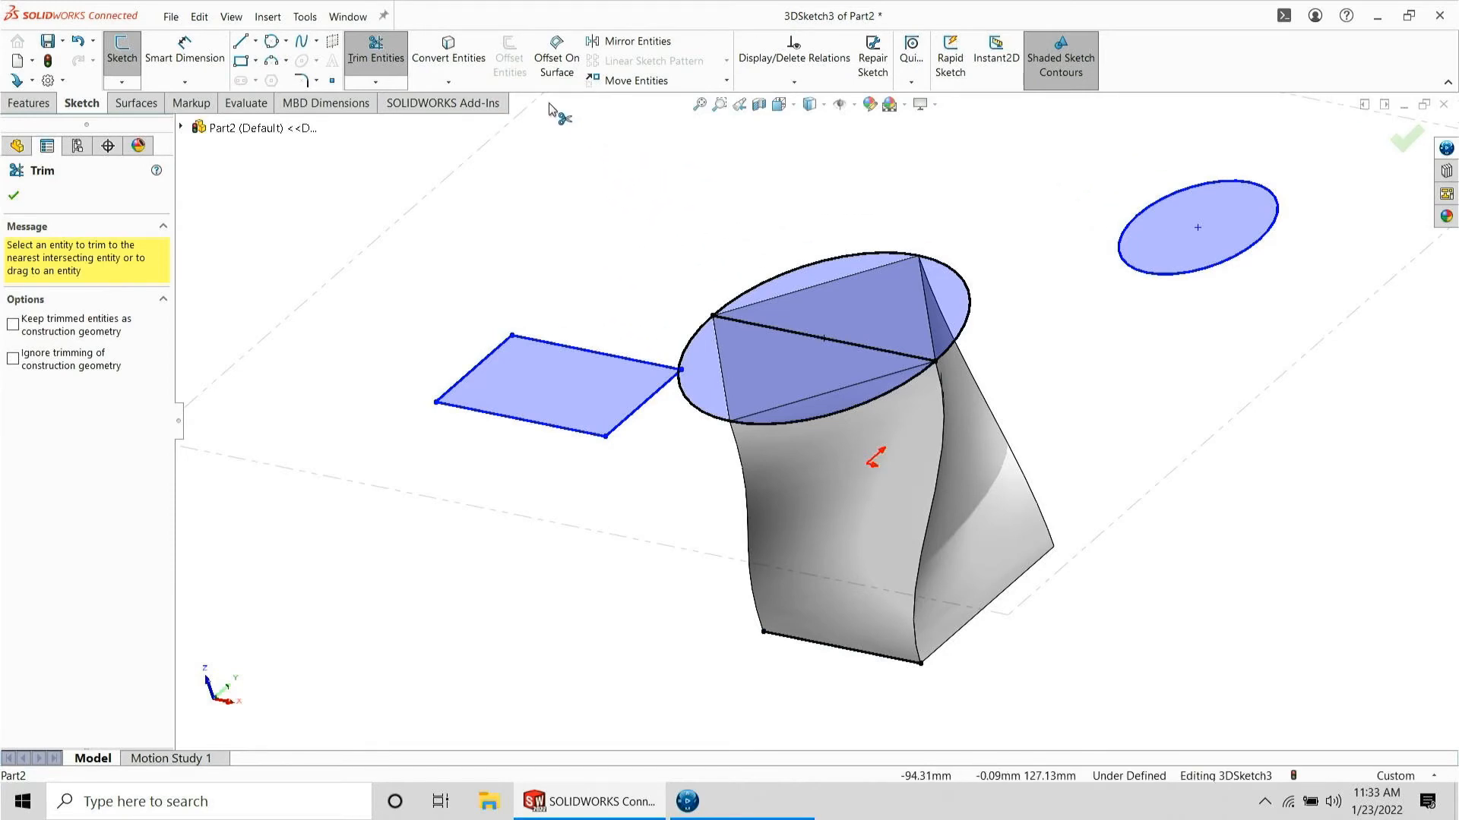
pyautogui.press('Escape')
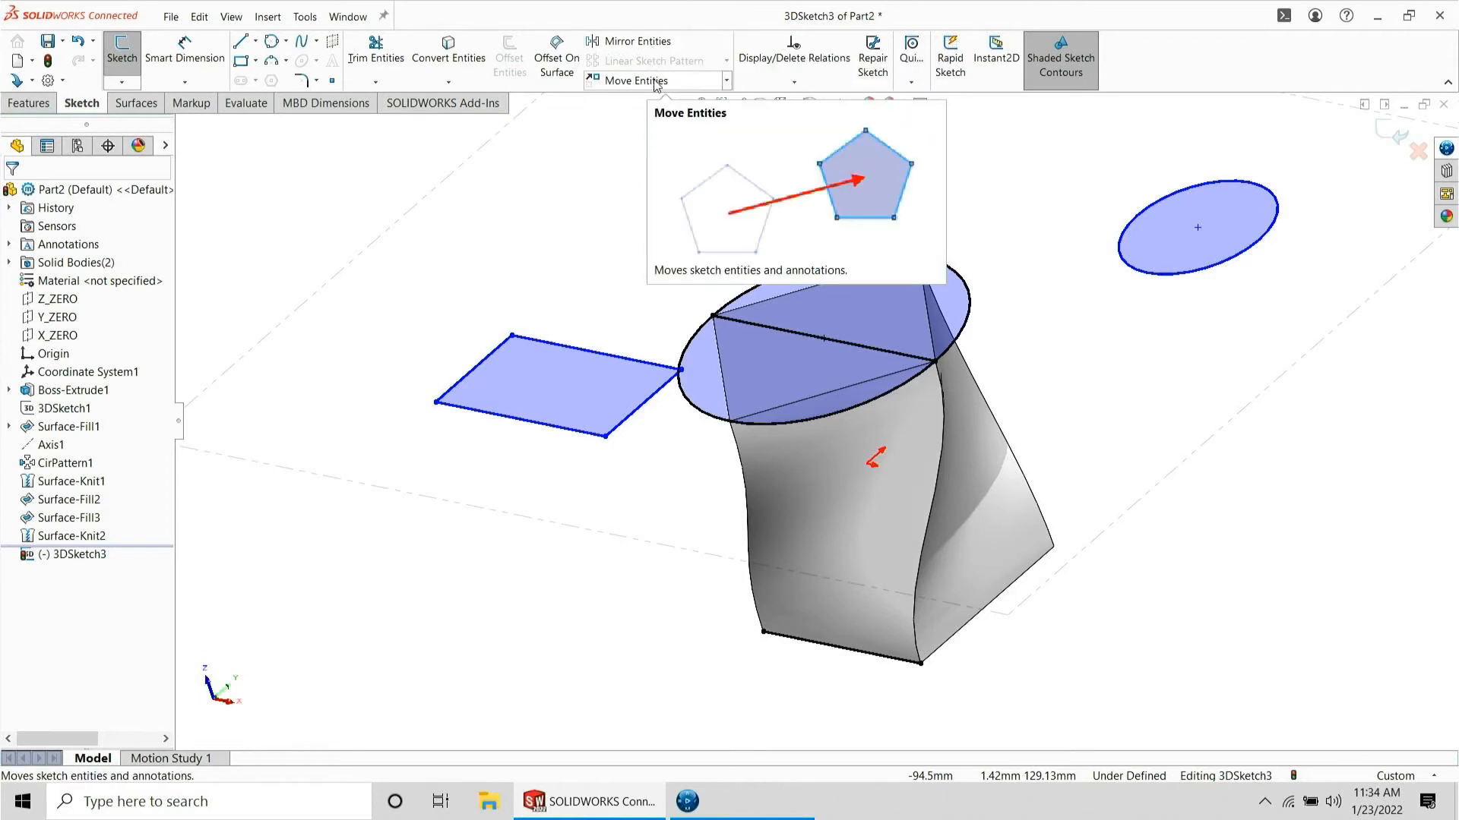
# - Review the Move Entities variants and the list of all relations in the 3D sketch
pyautogui.click(726, 80)
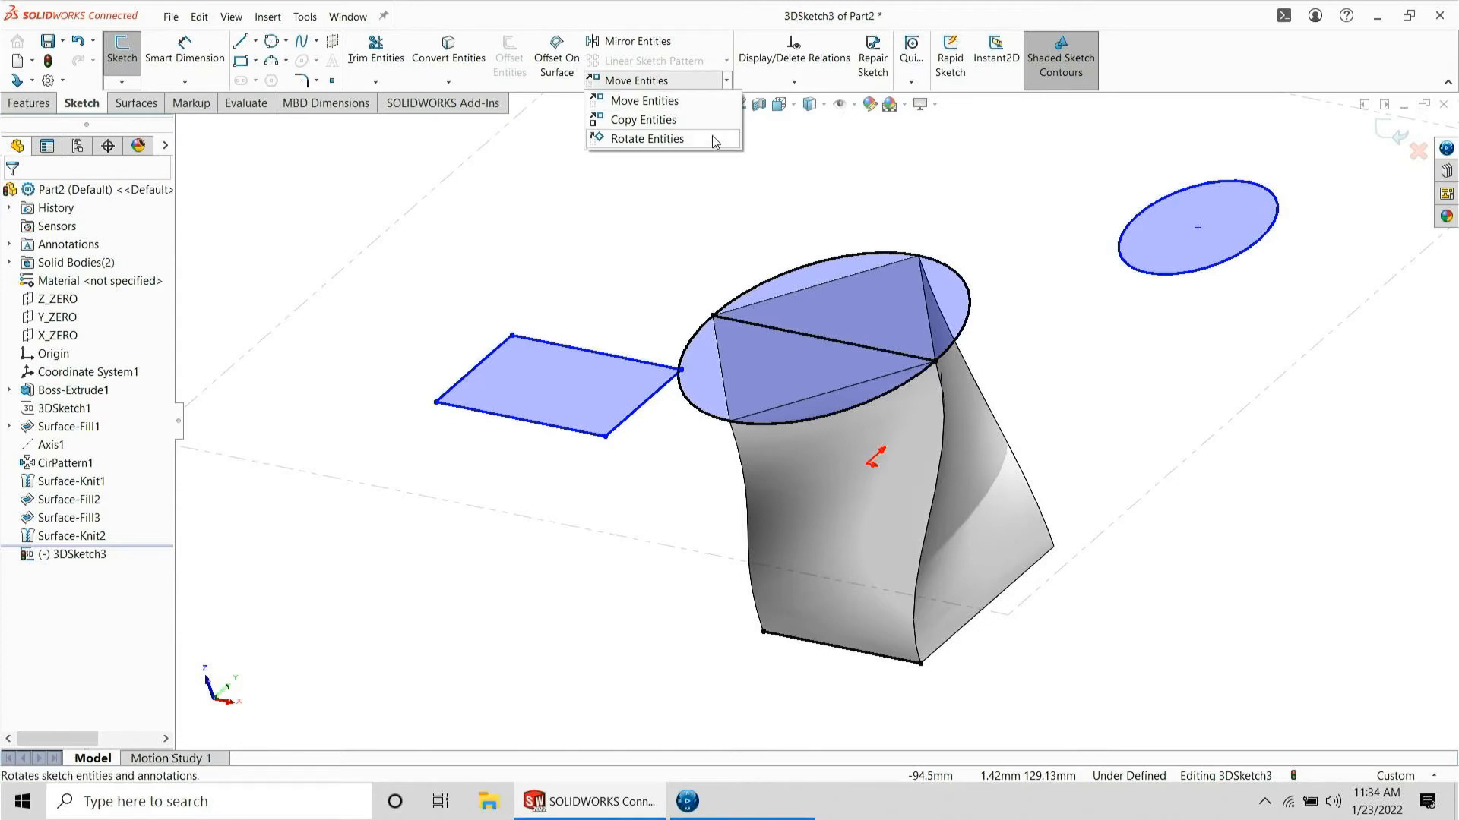
pyautogui.click(806, 171)
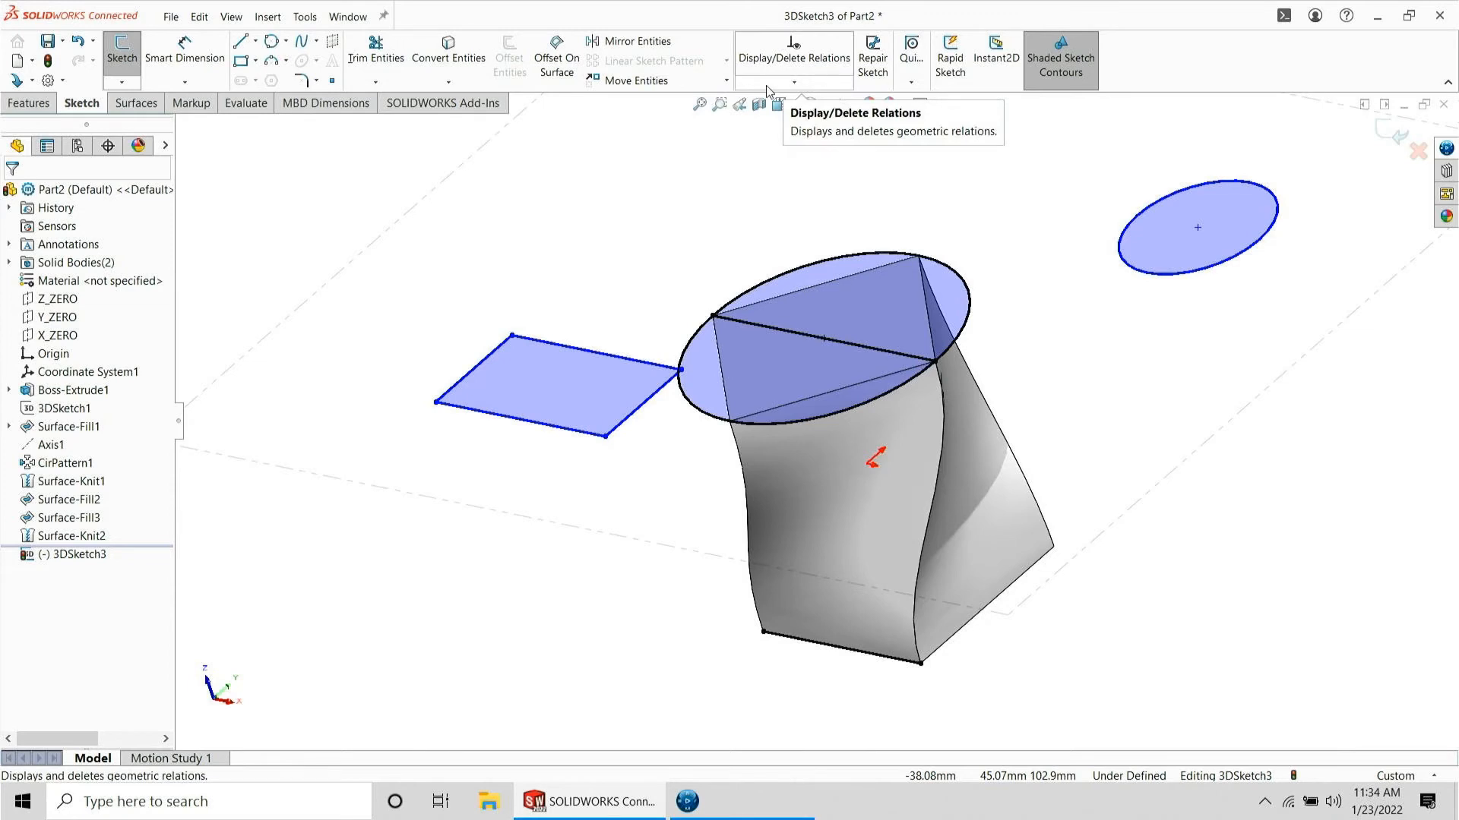
pyautogui.click(834, 68)
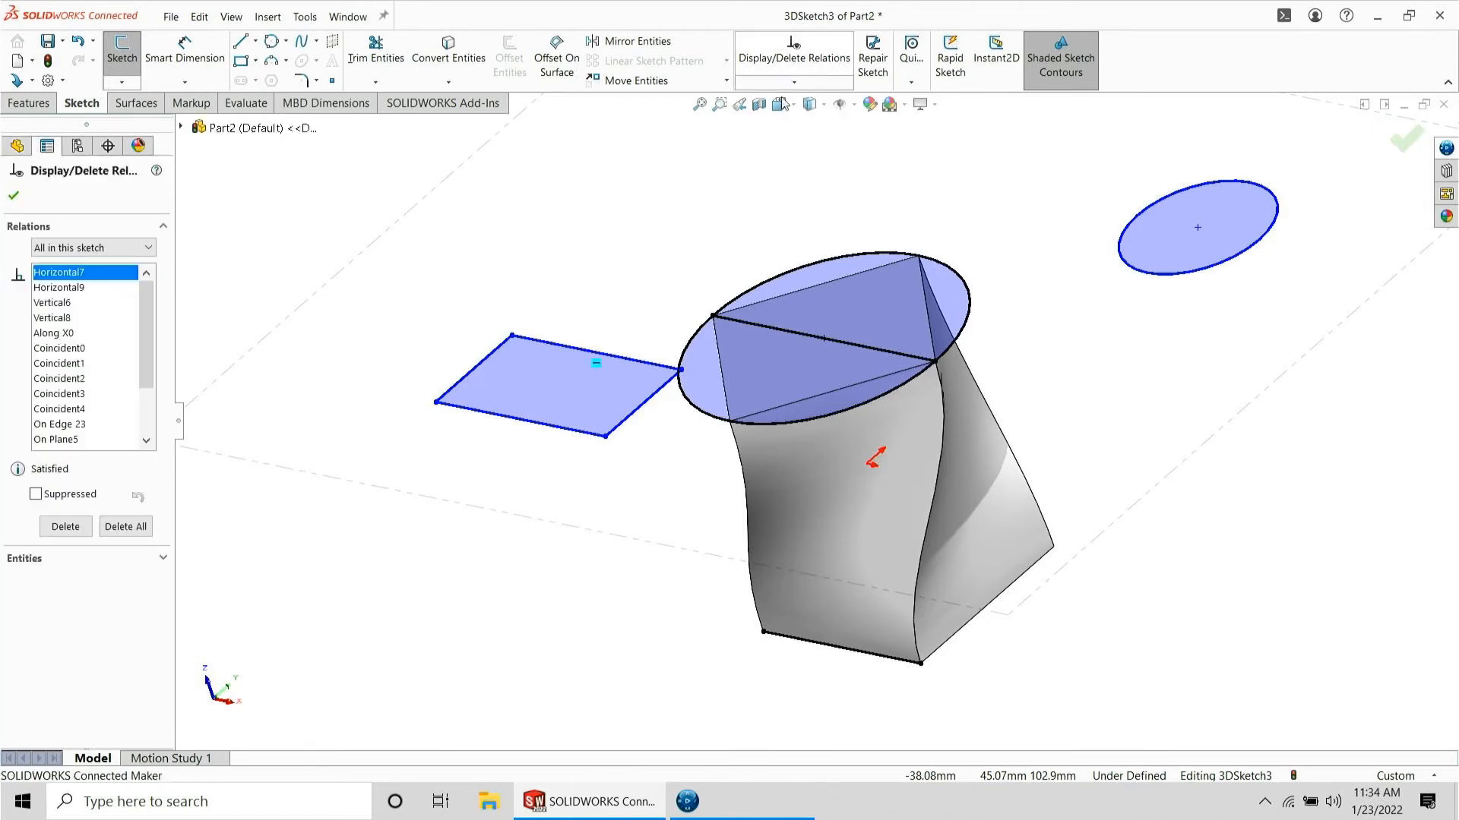
pyautogui.click(13, 195)
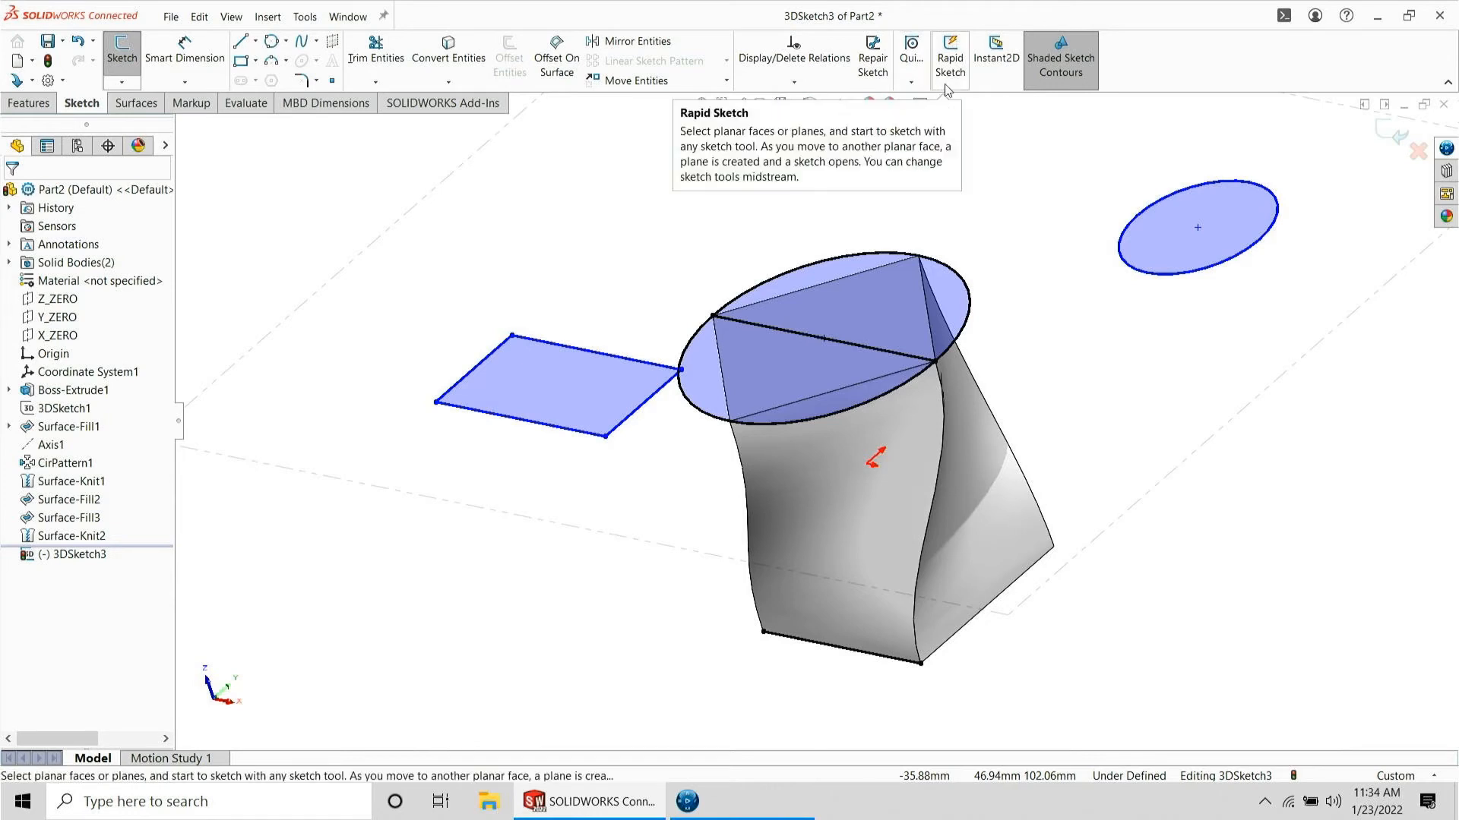
# - Turn off the shaded sketch contours and exit the 3D sketch
pyautogui.click(1075, 71)
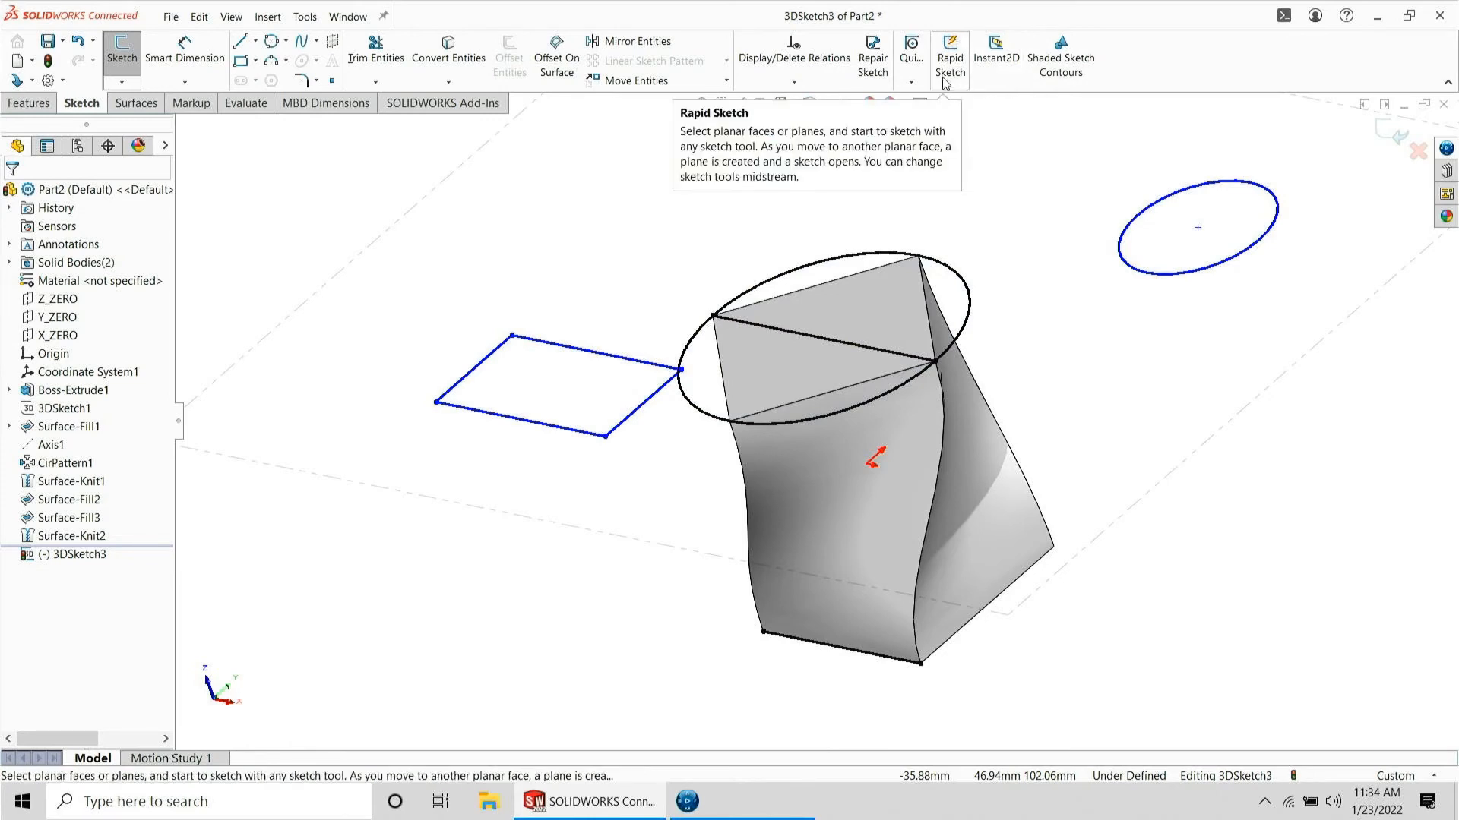
pyautogui.click(122, 82)
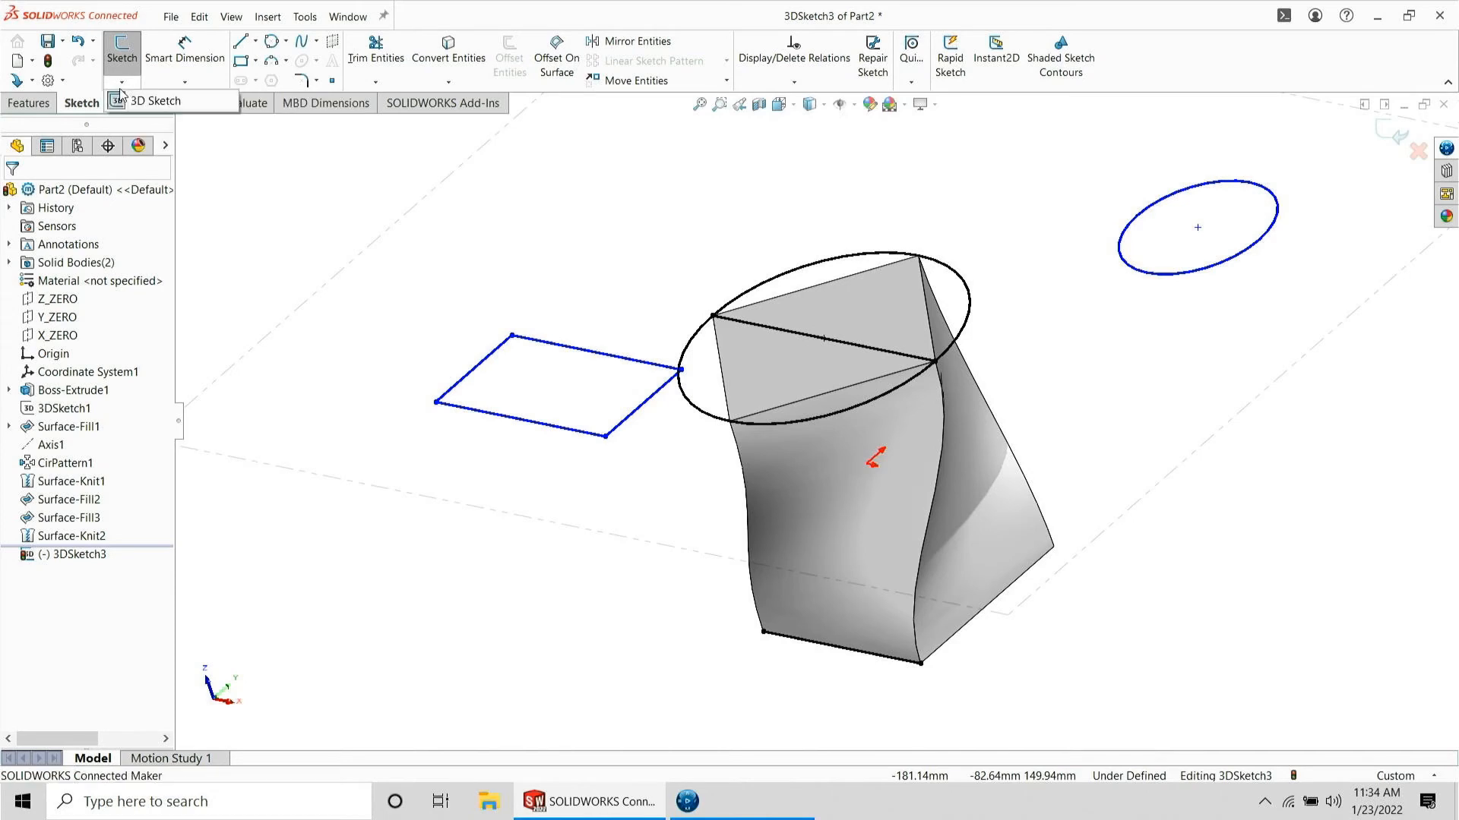
pyautogui.click(184, 106)
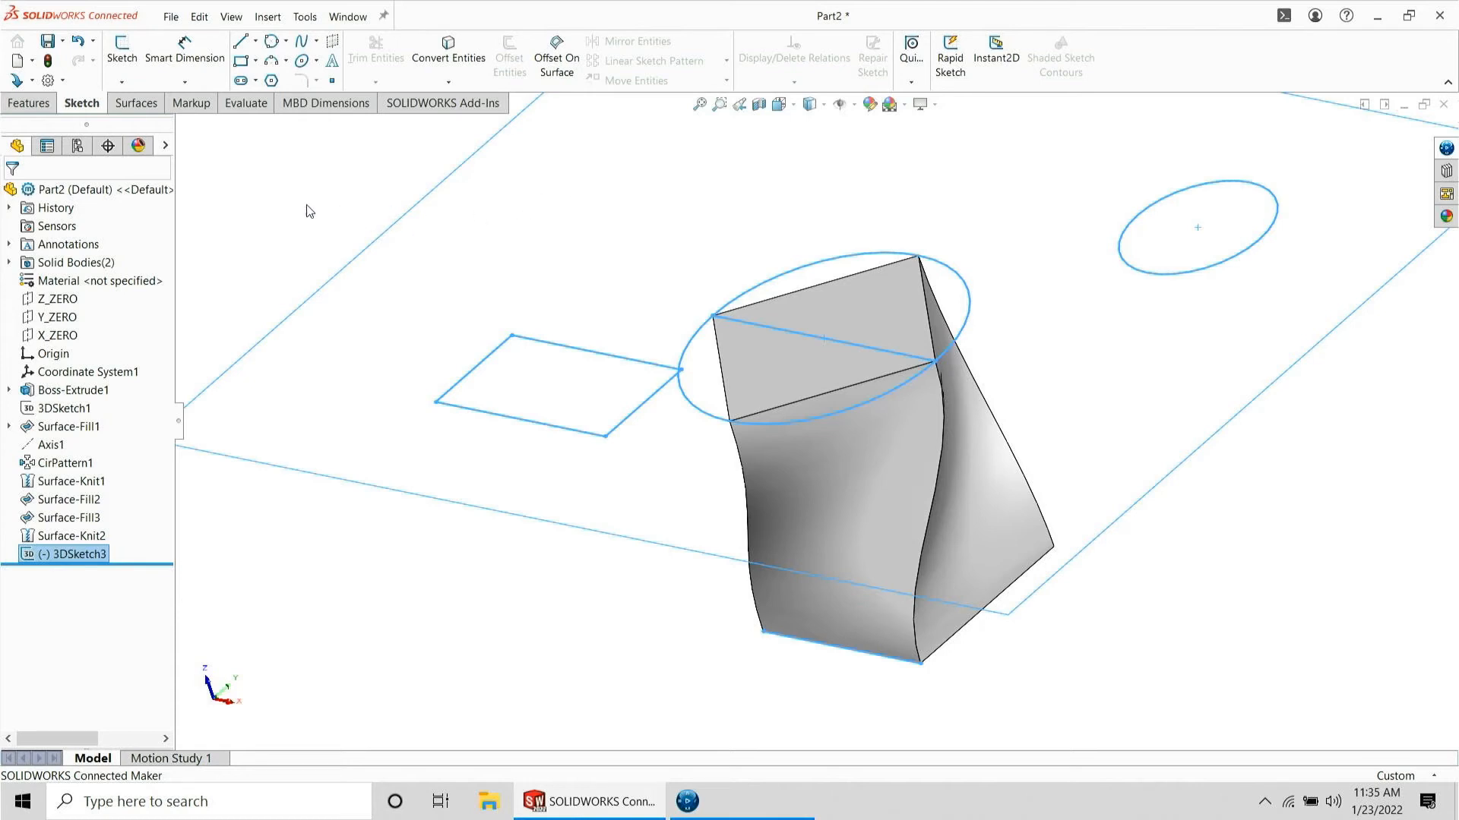
pyautogui.click(238, 209)
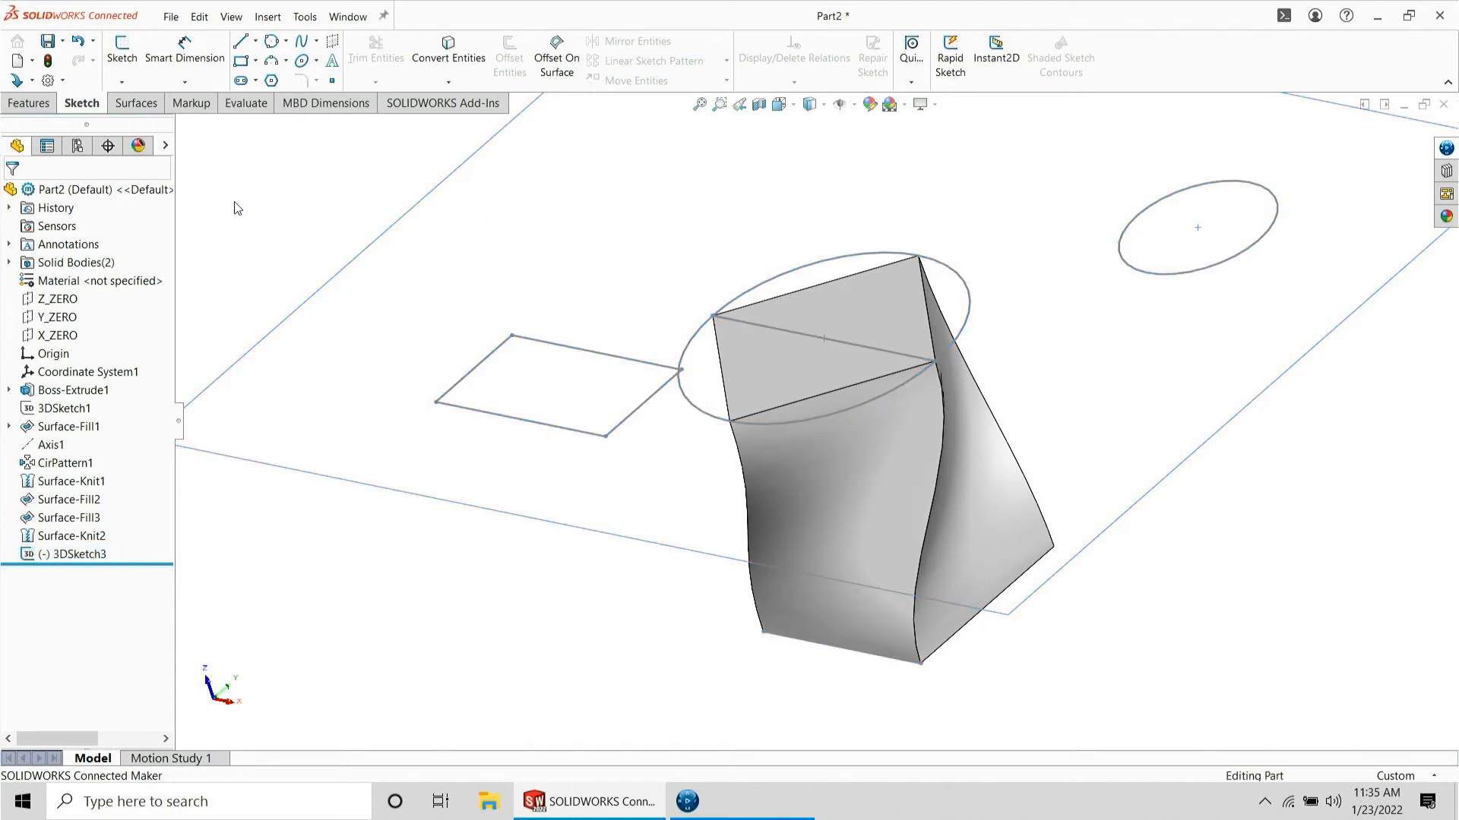
pyautogui.click(135, 103)
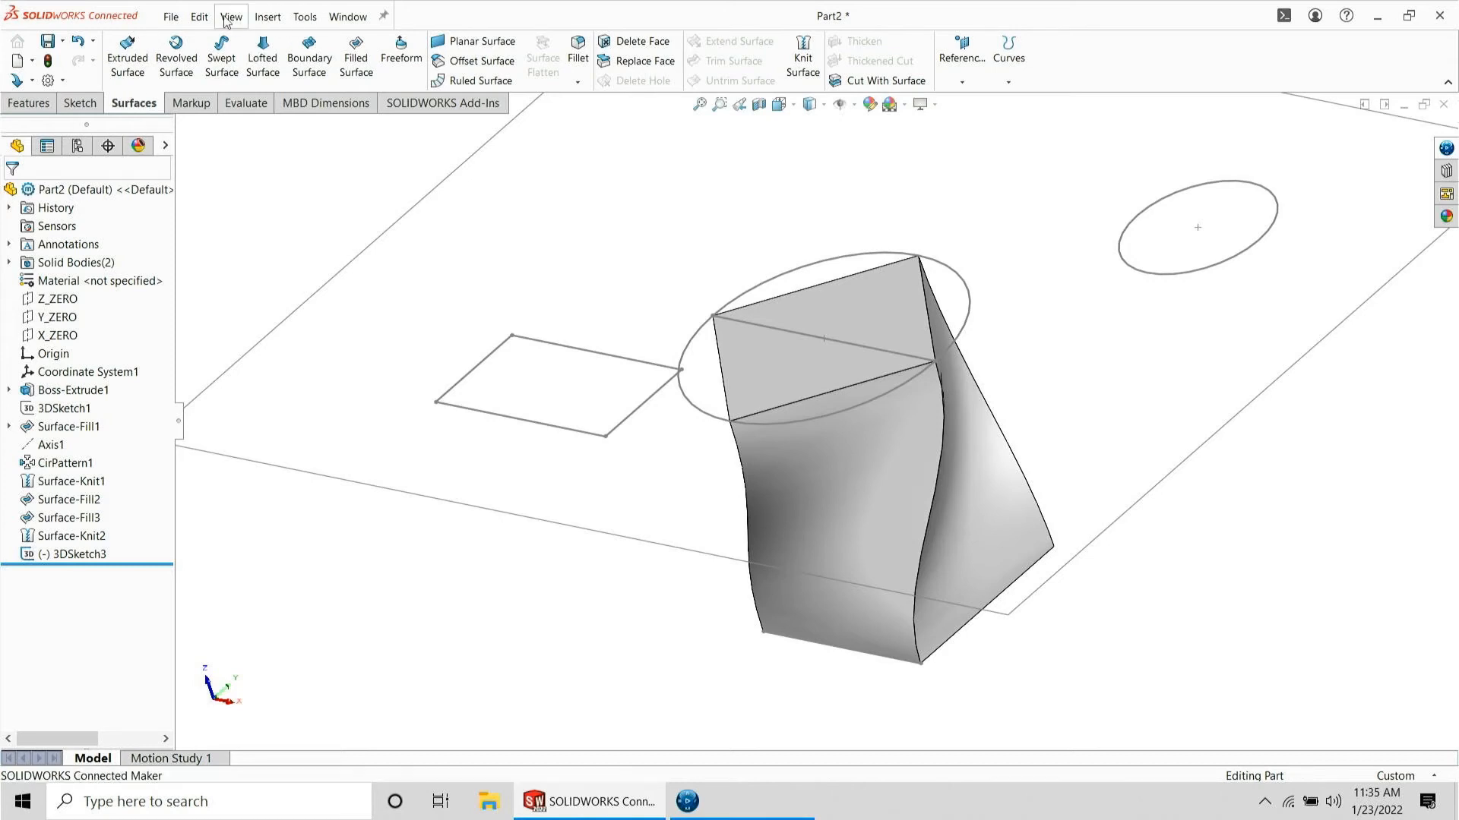
pyautogui.click(850, 393)
pyautogui.click(785, 369)
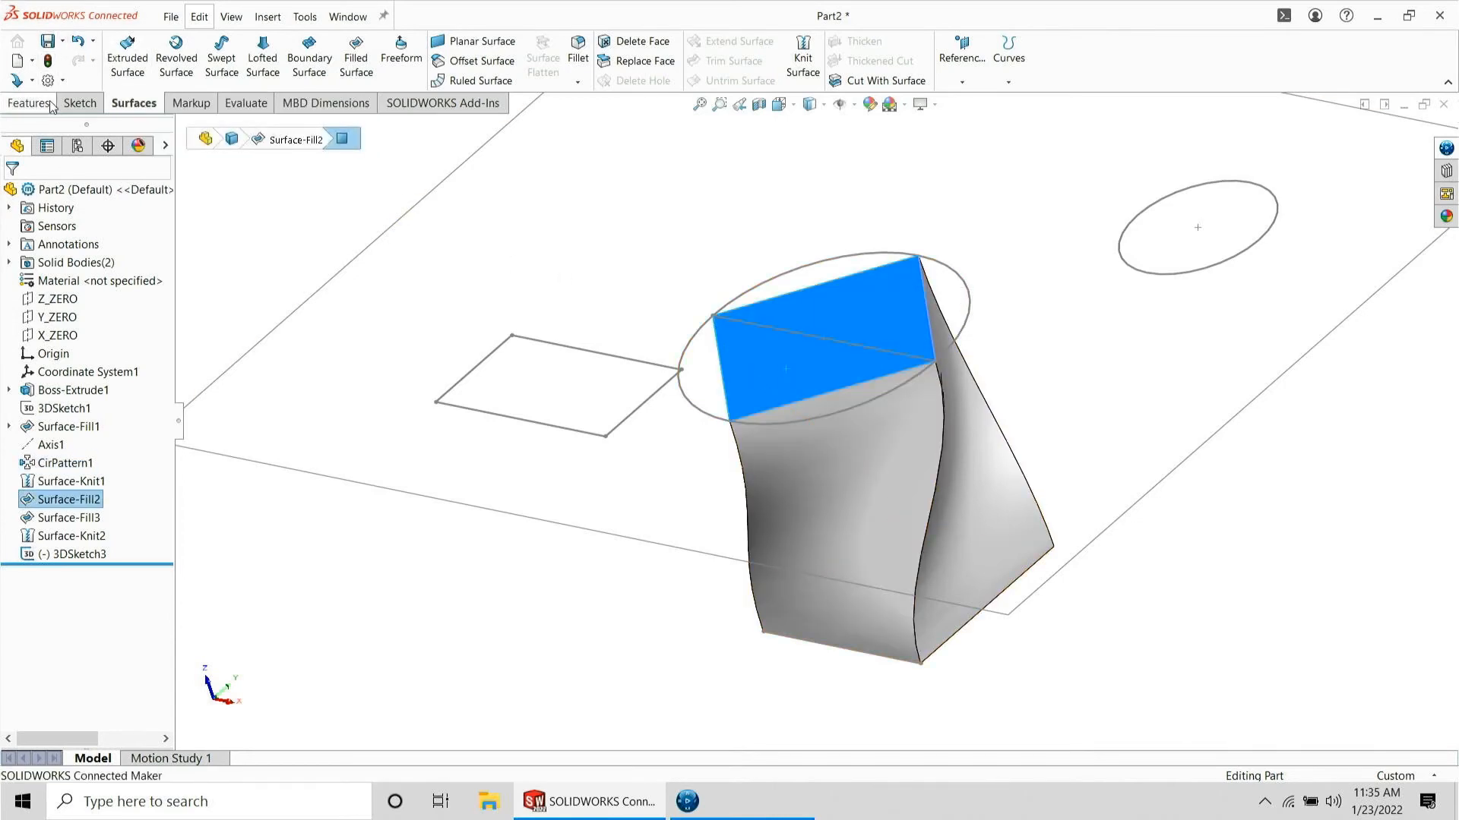
pyautogui.click(80, 103)
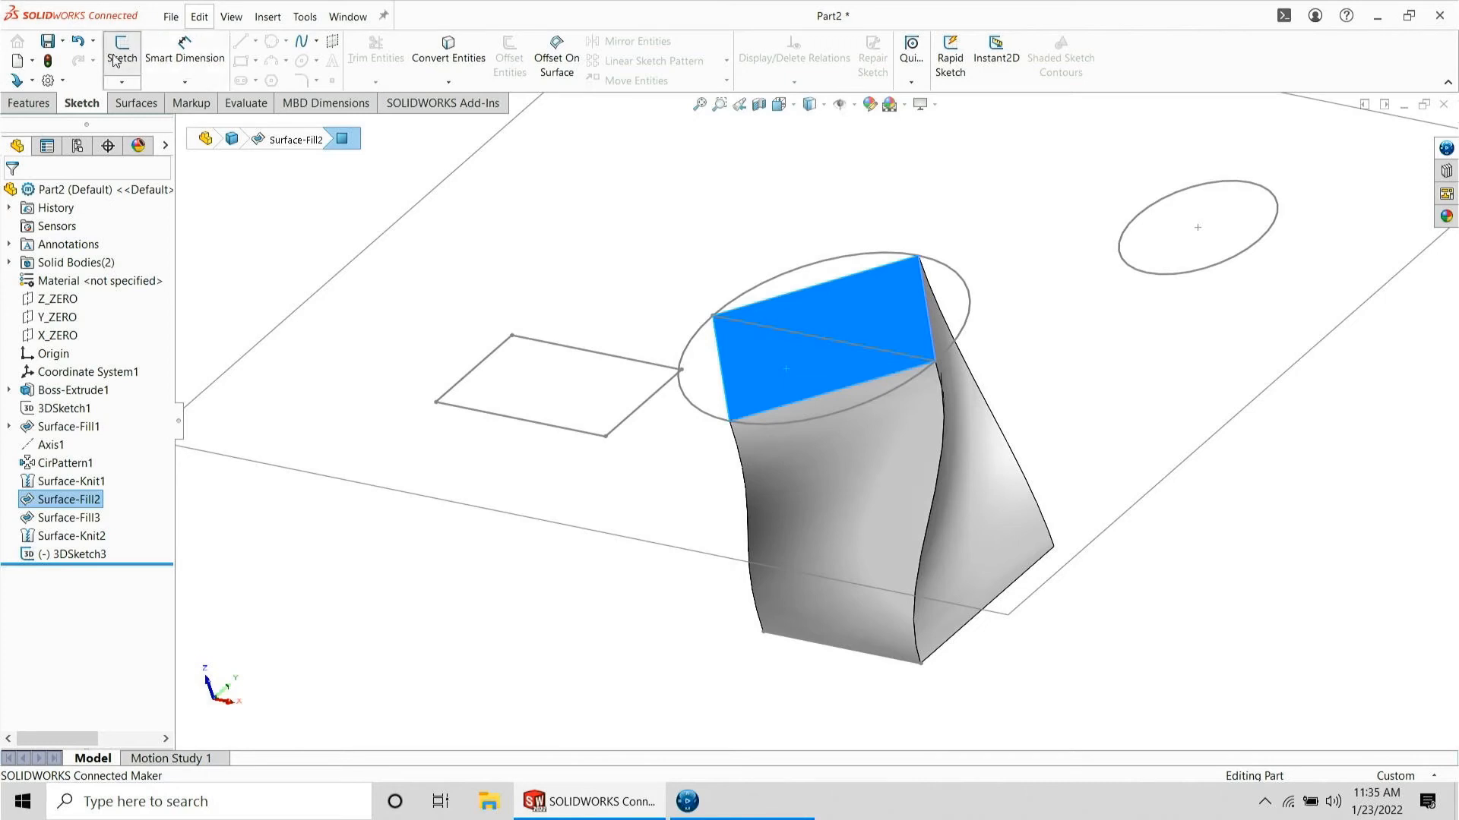
pyautogui.click(553, 237)
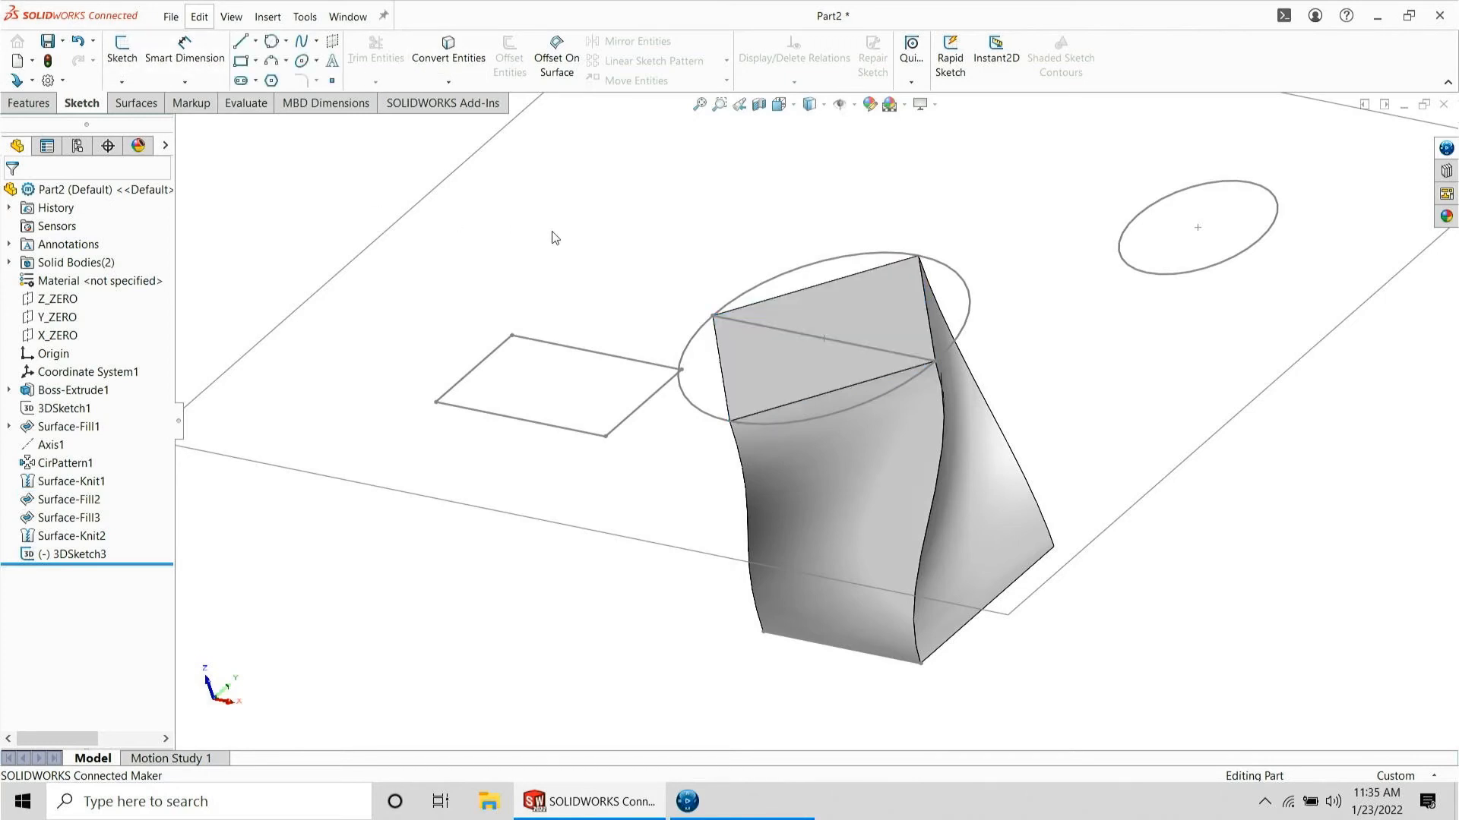
pyautogui.click(845, 349)
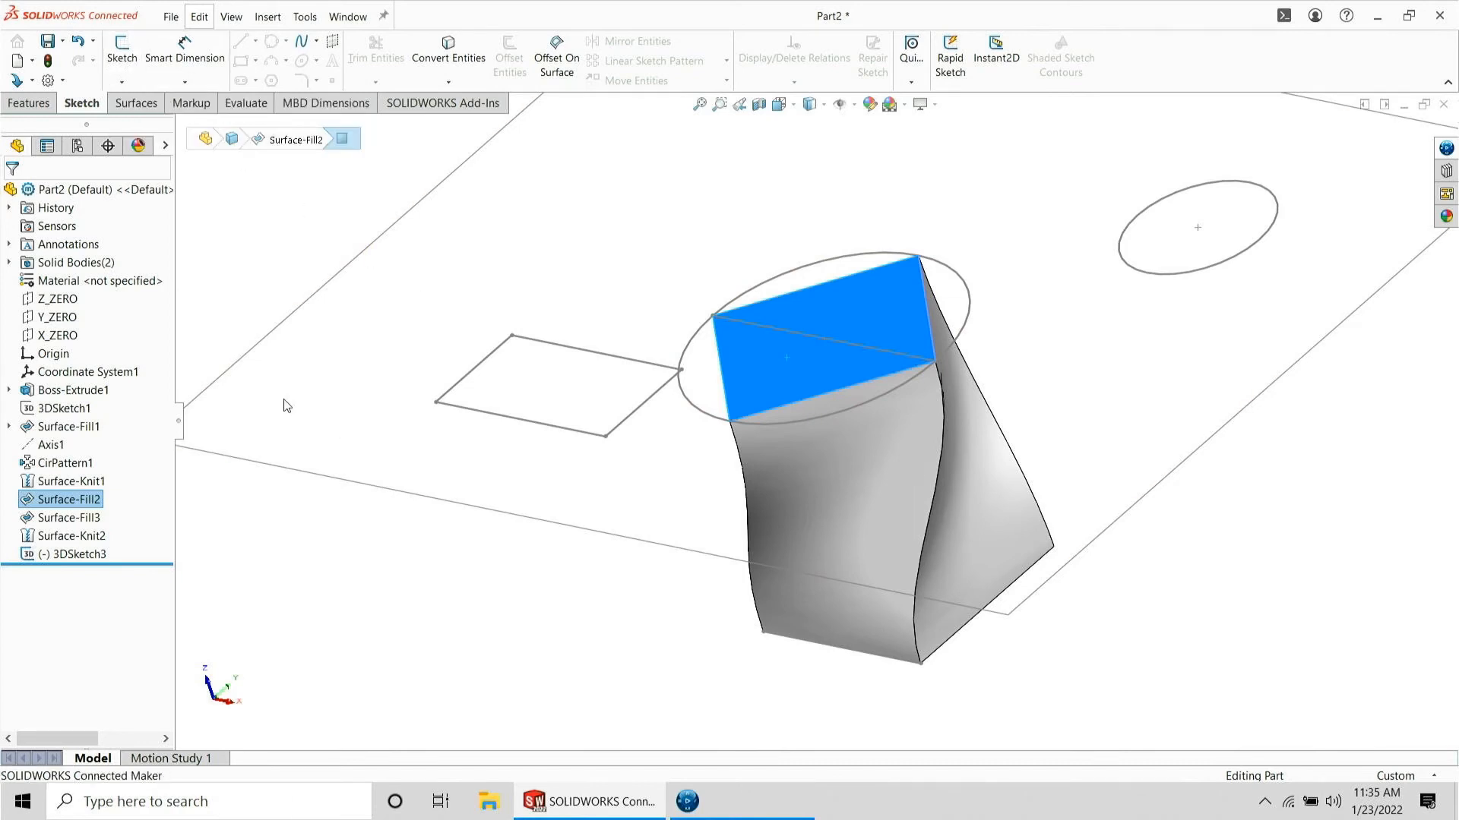
# - Sketch a three-point perimeter circle with a radius of about 56 mm on the Z_ZERO plane, behind the twisted body
pyautogui.click(54, 299)
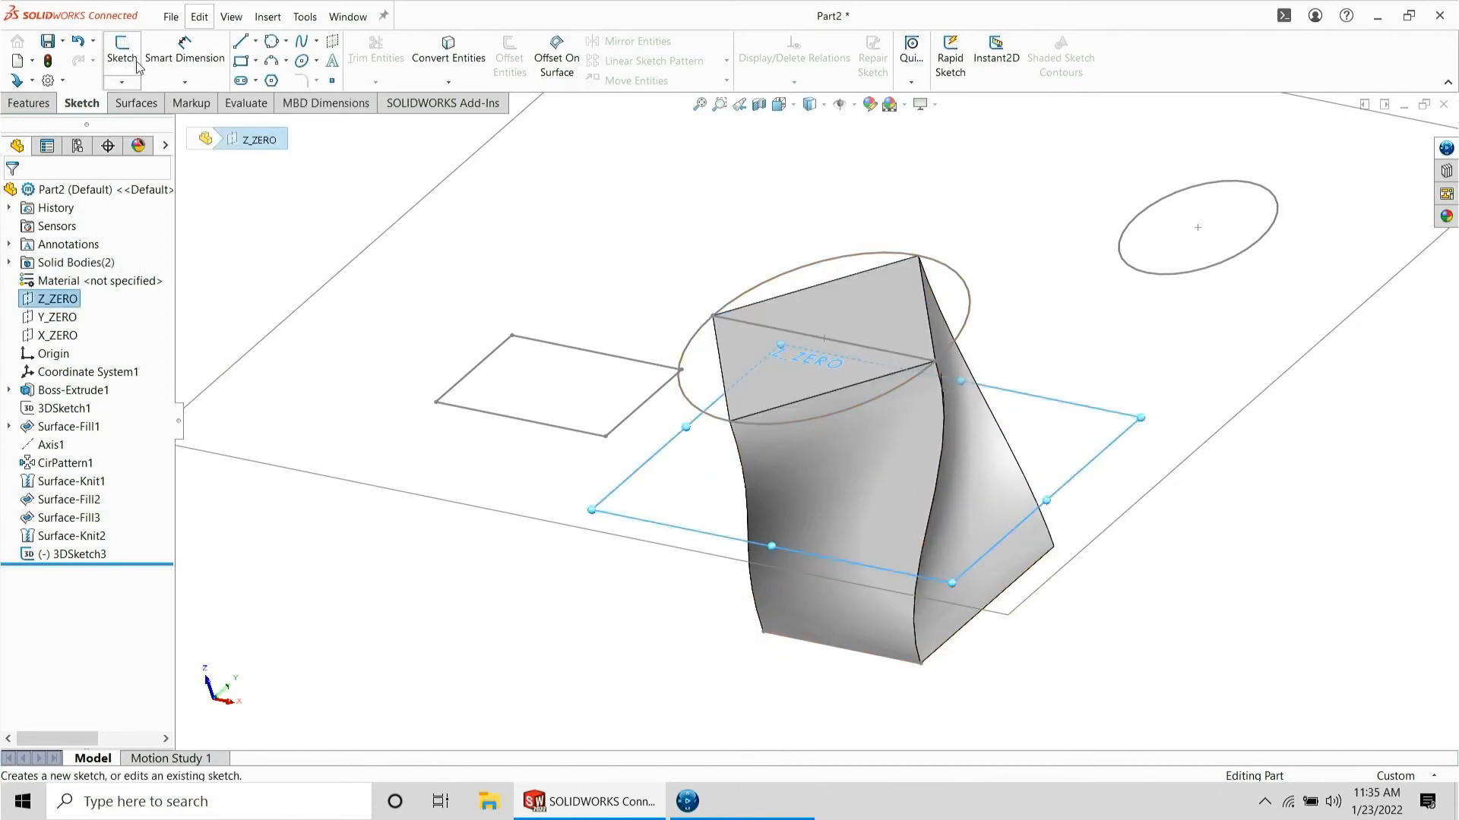
pyautogui.click(124, 58)
pyautogui.click(278, 47)
pyautogui.click(327, 80)
pyautogui.click(657, 256)
pyautogui.click(549, 324)
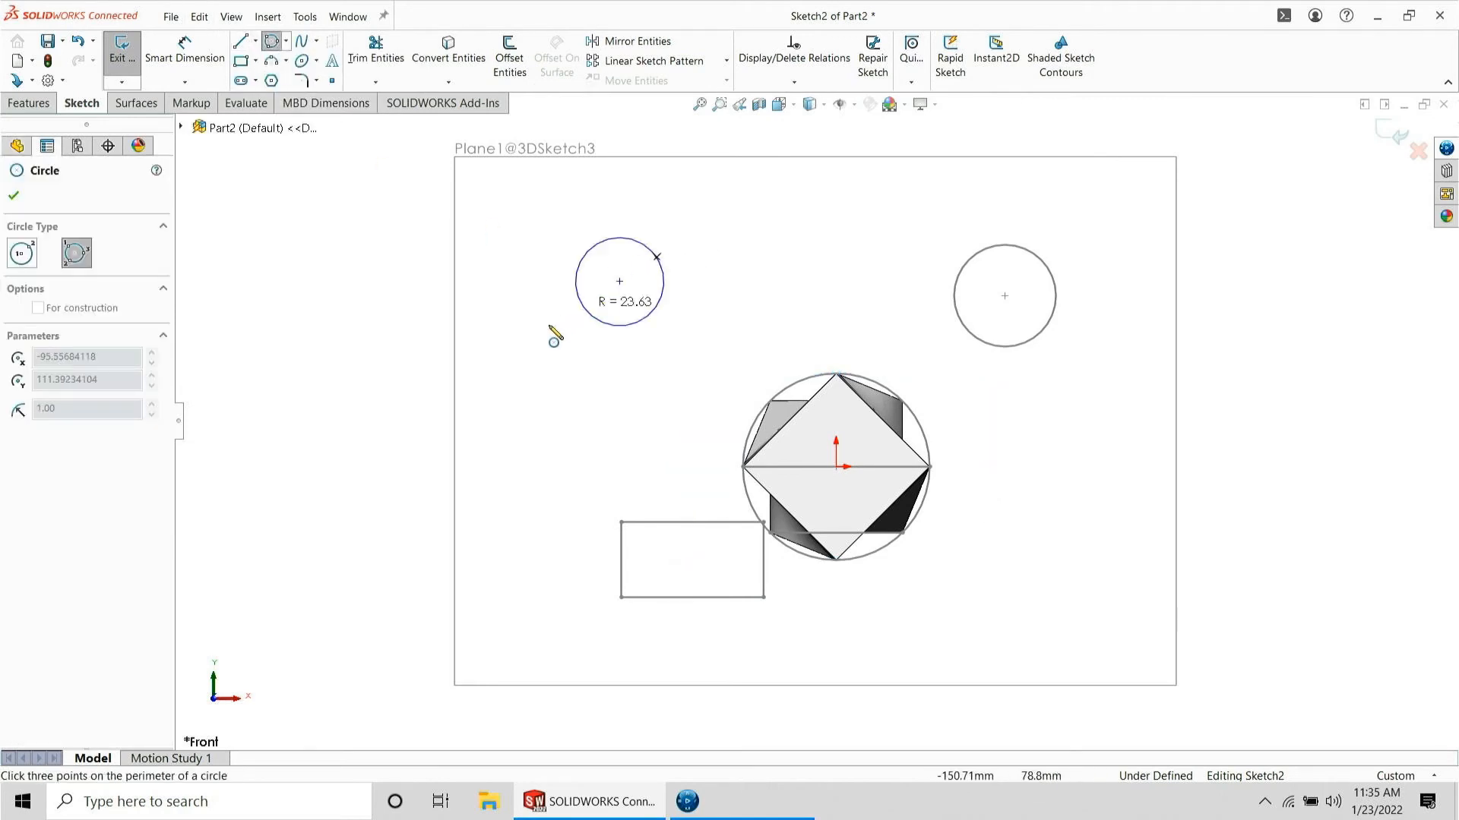
pyautogui.click(456, 221)
# - Extrude the circle as a surface 100 mm deep with the Mid Plane end condition
pyautogui.moveTo(531, 472); pyautogui.dragTo(524, 302, button='middle')
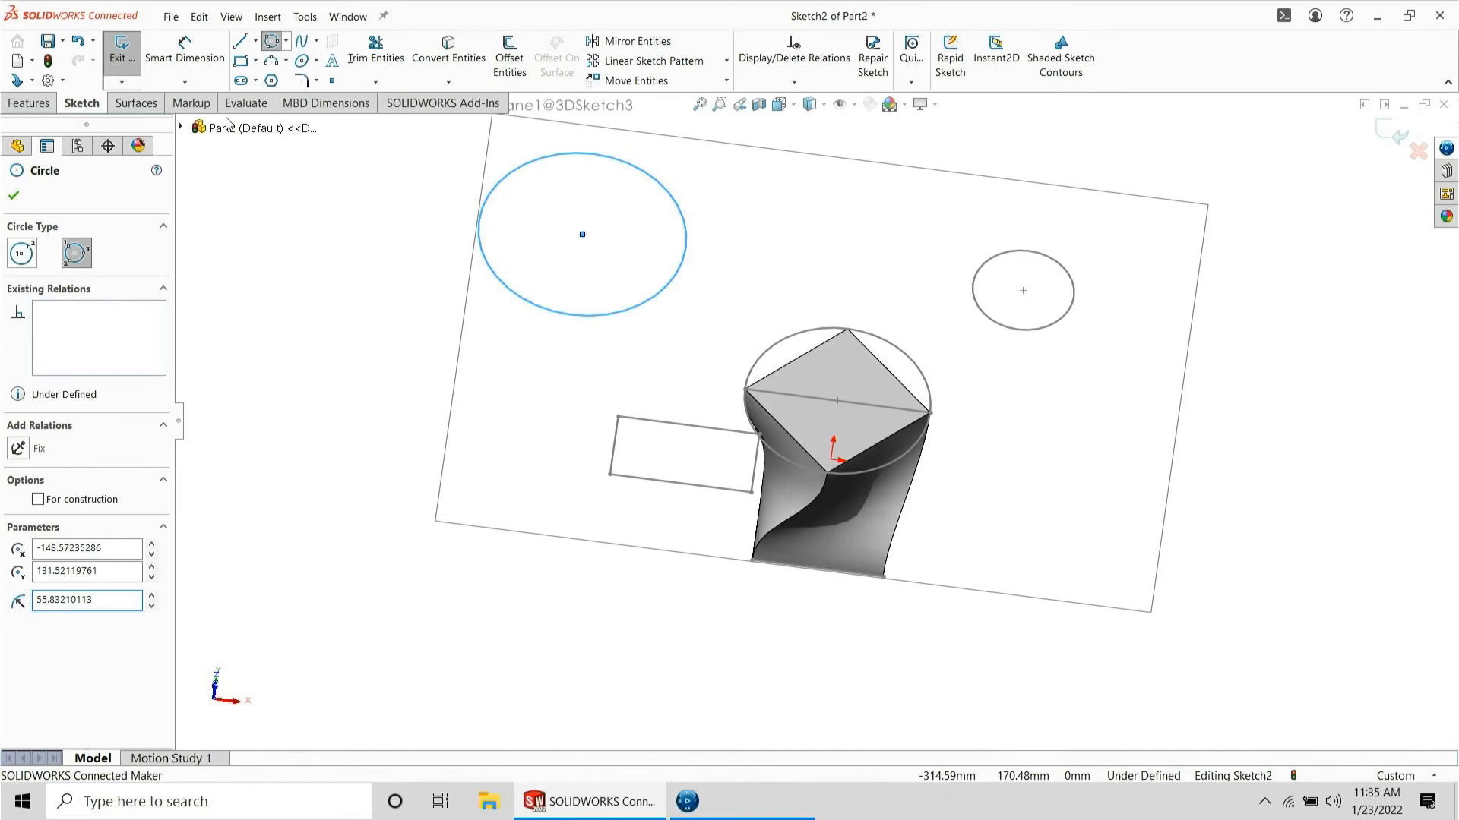
pyautogui.click(134, 103)
pyautogui.click(127, 57)
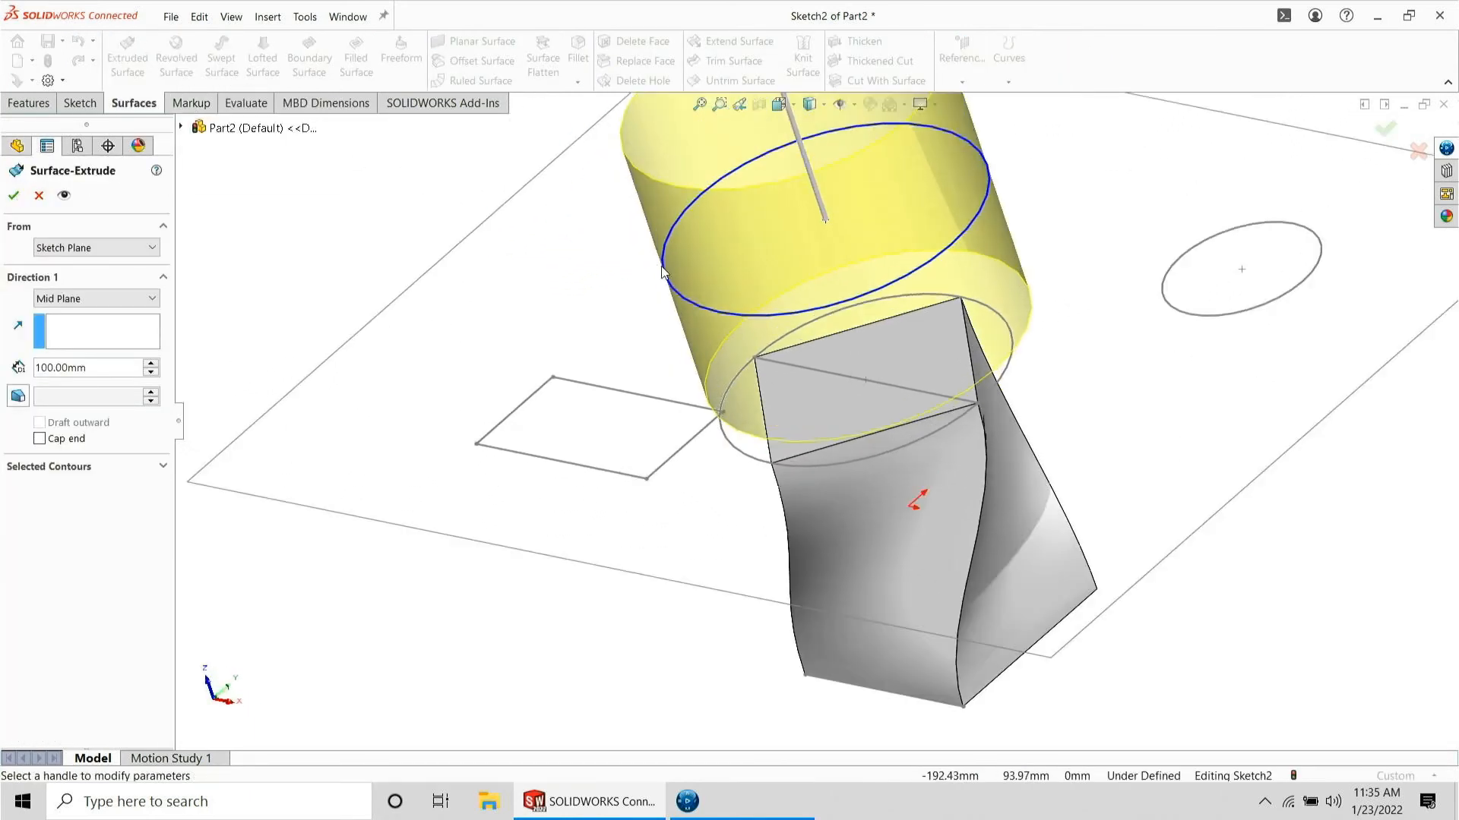
pyautogui.click(13, 195)
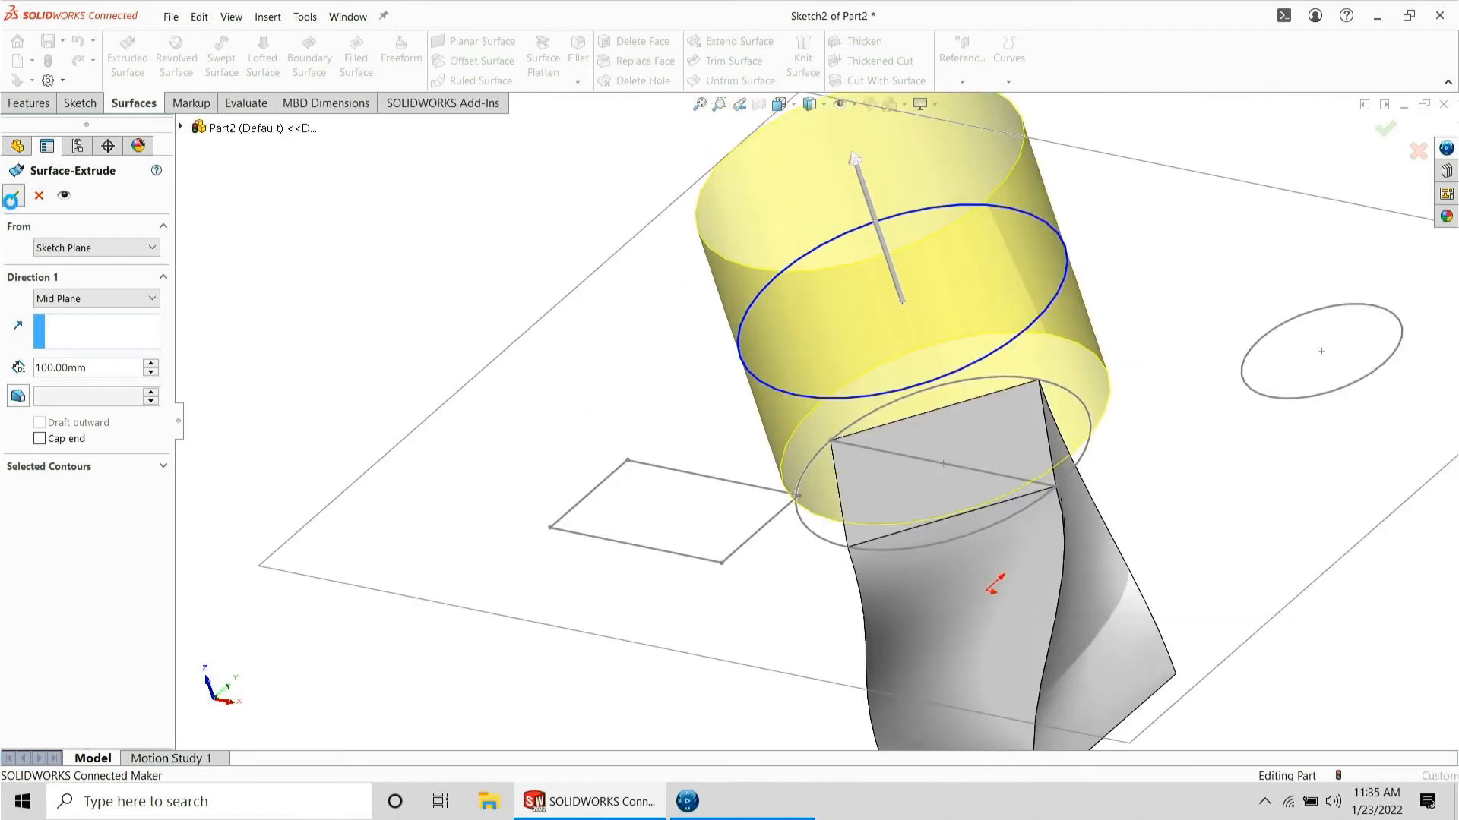
# - Inspect the open cylindrical surface from several angles and compare the surface tools with the solid feature tools
pyautogui.moveTo(847, 266)
pyautogui.mouseDown(button='middle')
pyautogui.moveTo(859, 202)
pyautogui.moveTo(913, 423)
pyautogui.moveTo(854, 246)
pyautogui.mouseUp(button='middle')
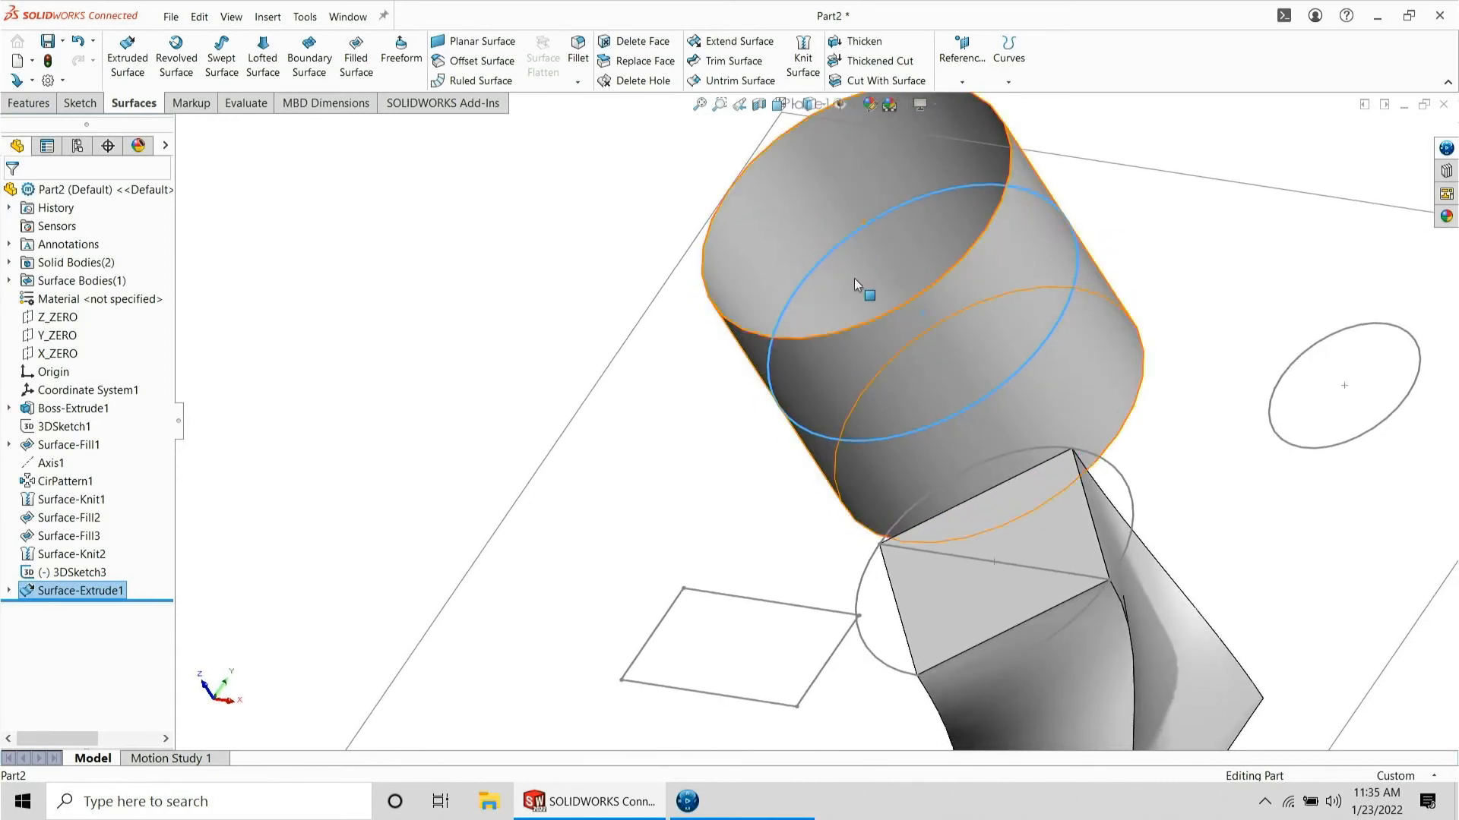
pyautogui.click(860, 429)
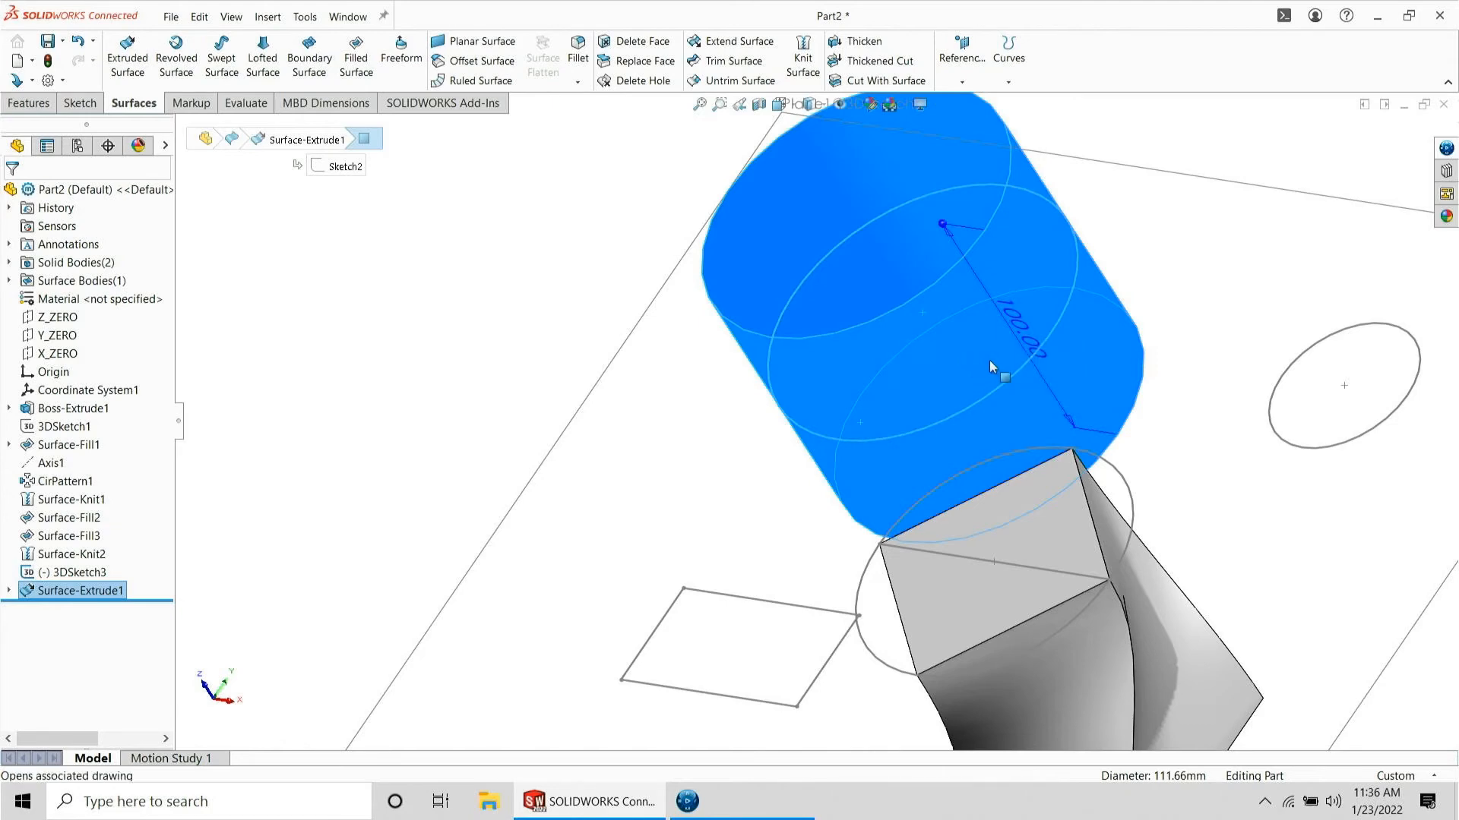
pyautogui.moveTo(928, 357); pyautogui.dragTo(986, 377, button='middle')
pyautogui.moveTo(750, 395); pyautogui.dragTo(782, 384, button='middle')
pyautogui.click(428, 289)
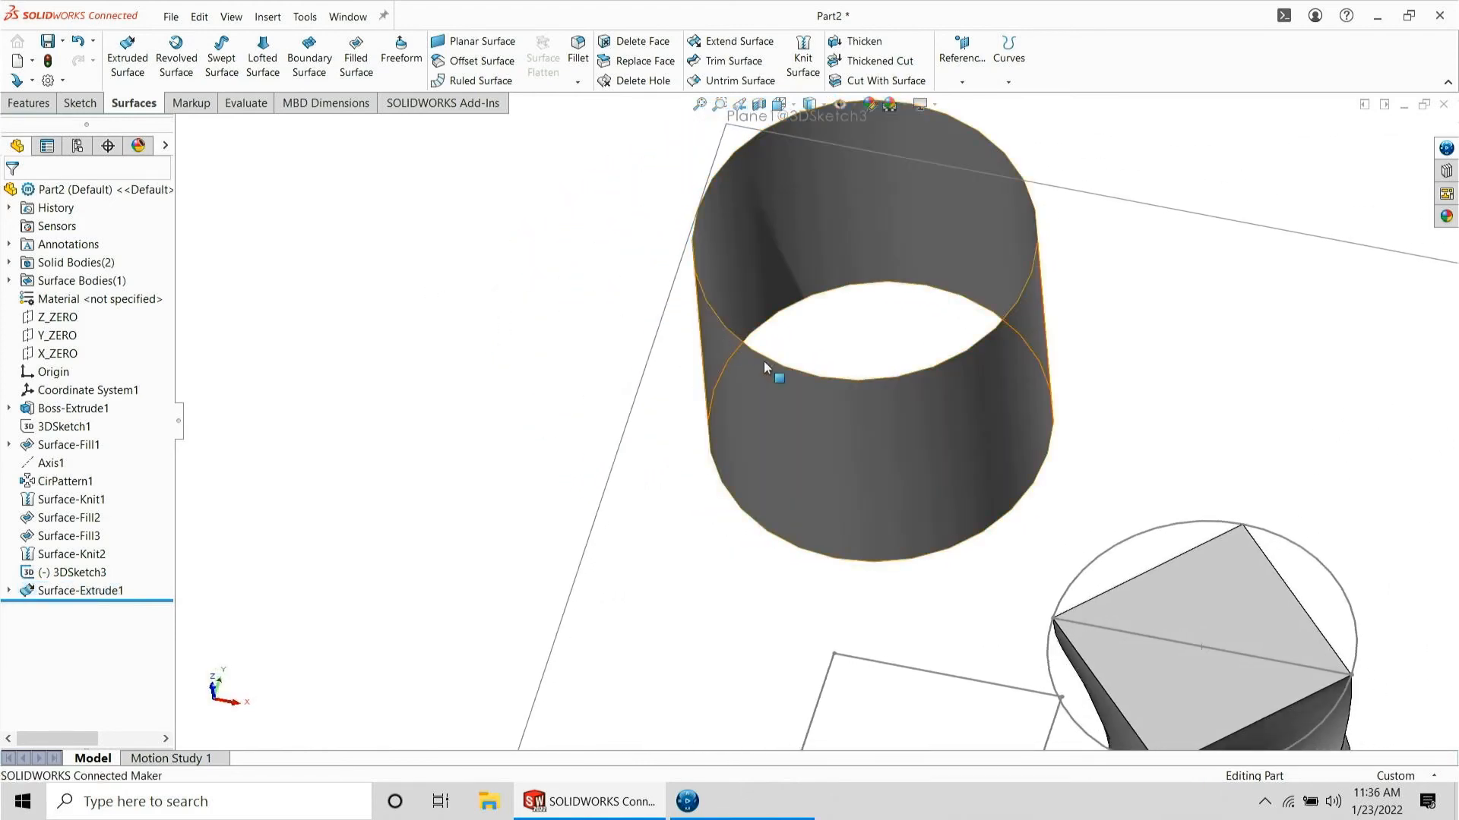
pyautogui.moveTo(919, 199)
pyautogui.mouseDown(button='middle')
pyautogui.moveTo(905, 244)
pyautogui.moveTo(927, 196)
pyautogui.moveTo(921, 153)
pyautogui.mouseUp(button='middle')
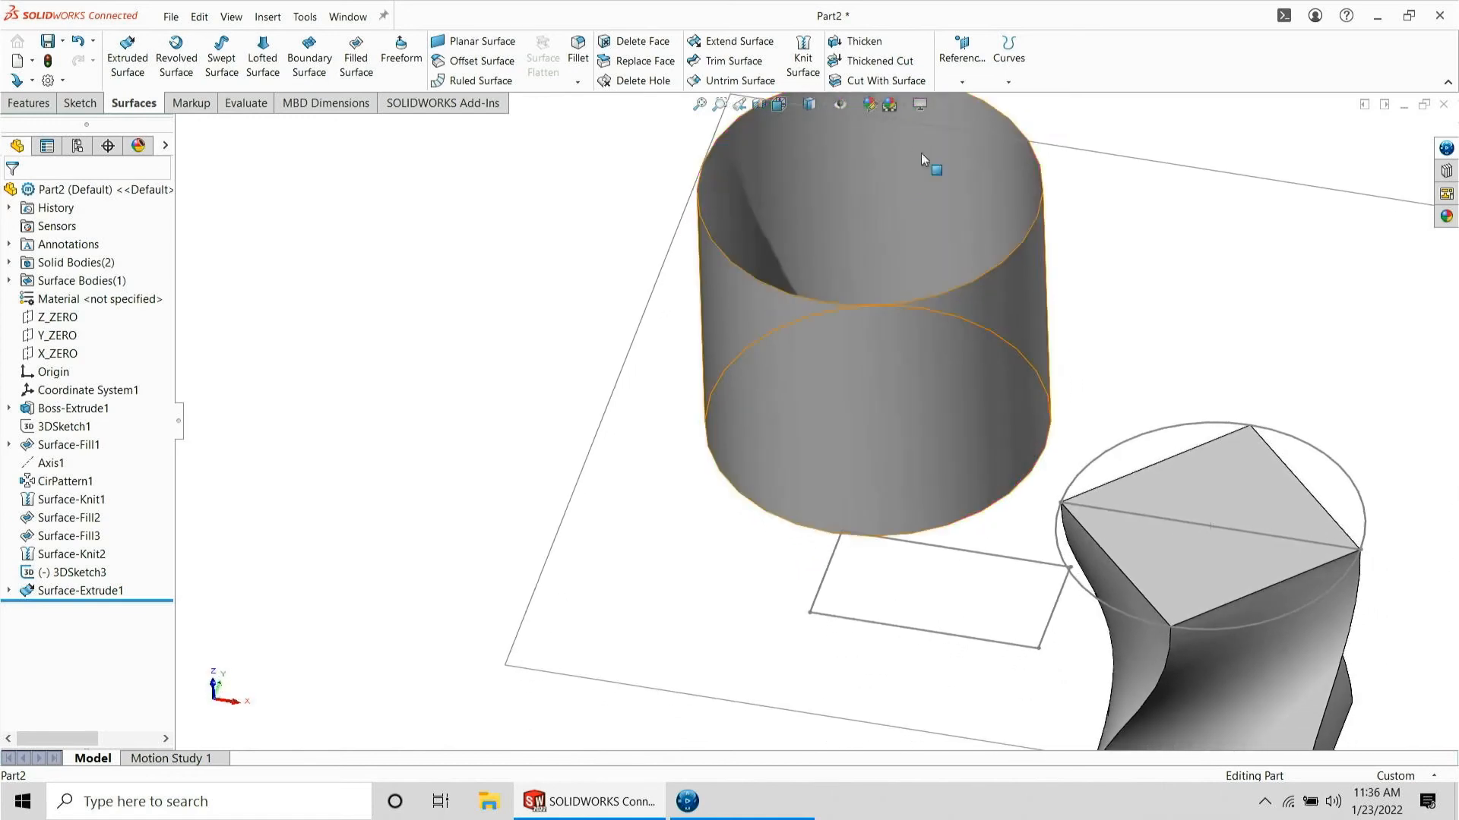
pyautogui.scroll(2, 921, 153)
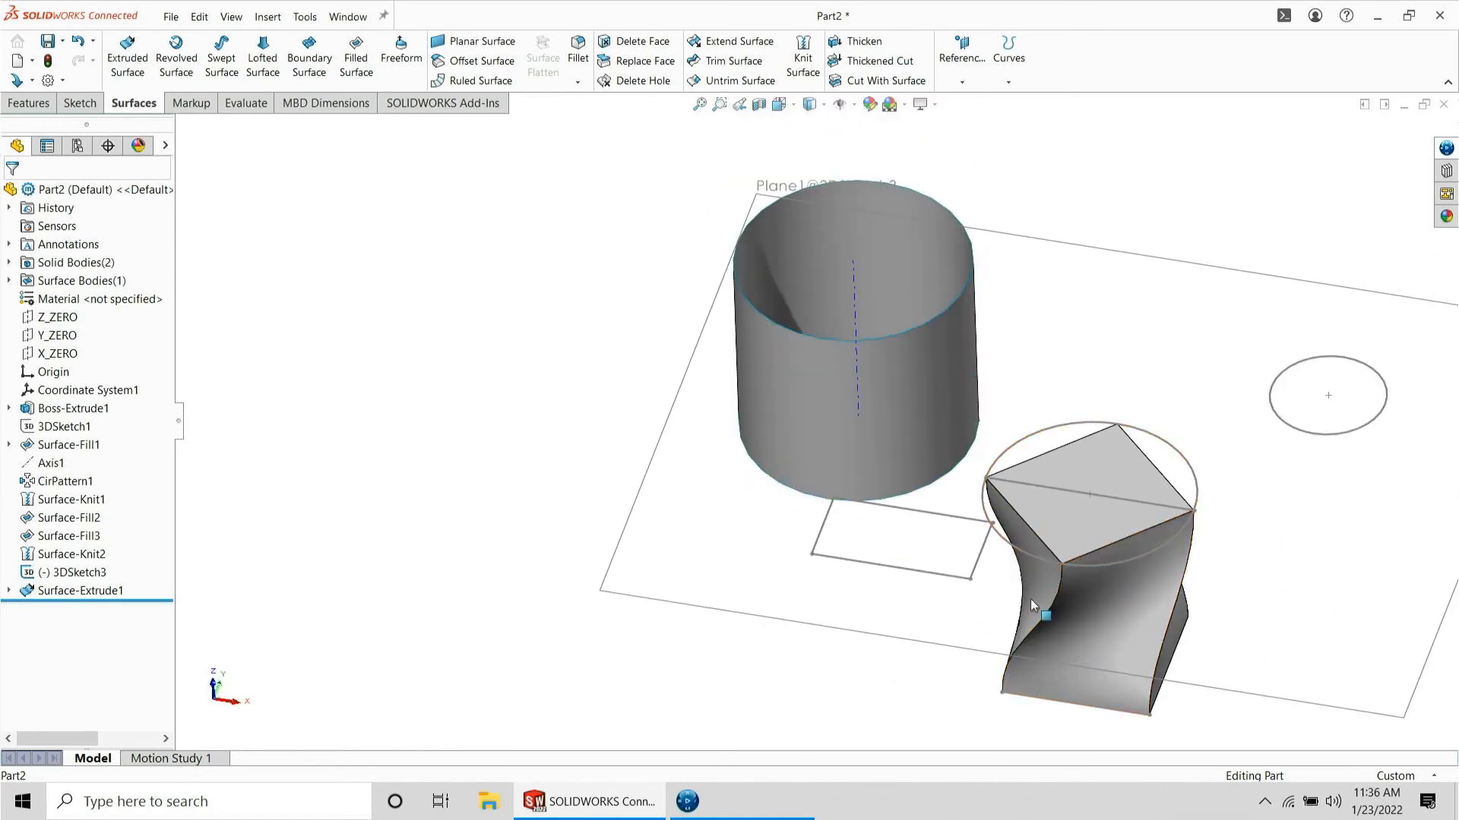
pyautogui.scroll(-3, 828, 305)
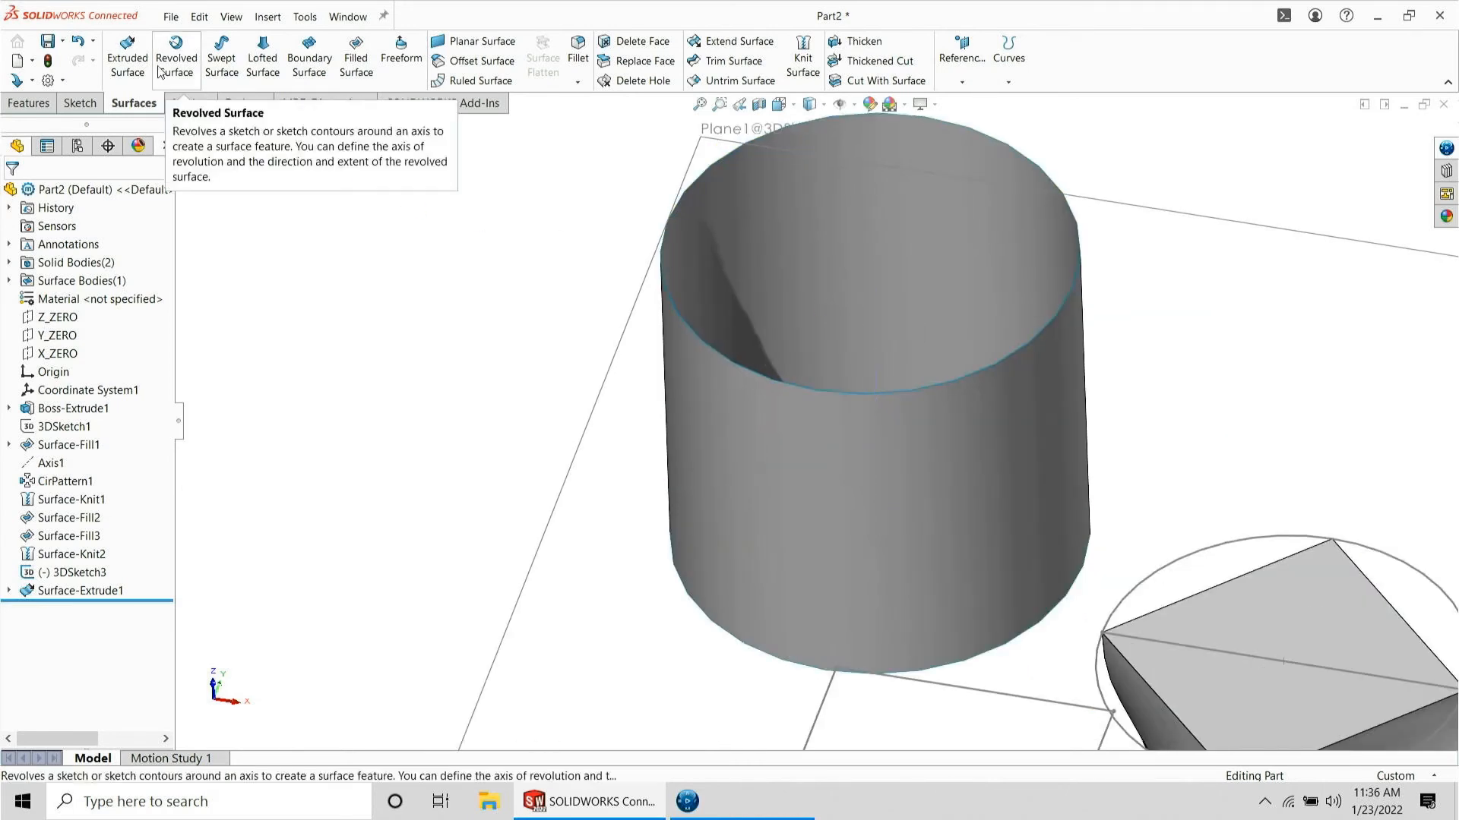
pyautogui.click(23, 106)
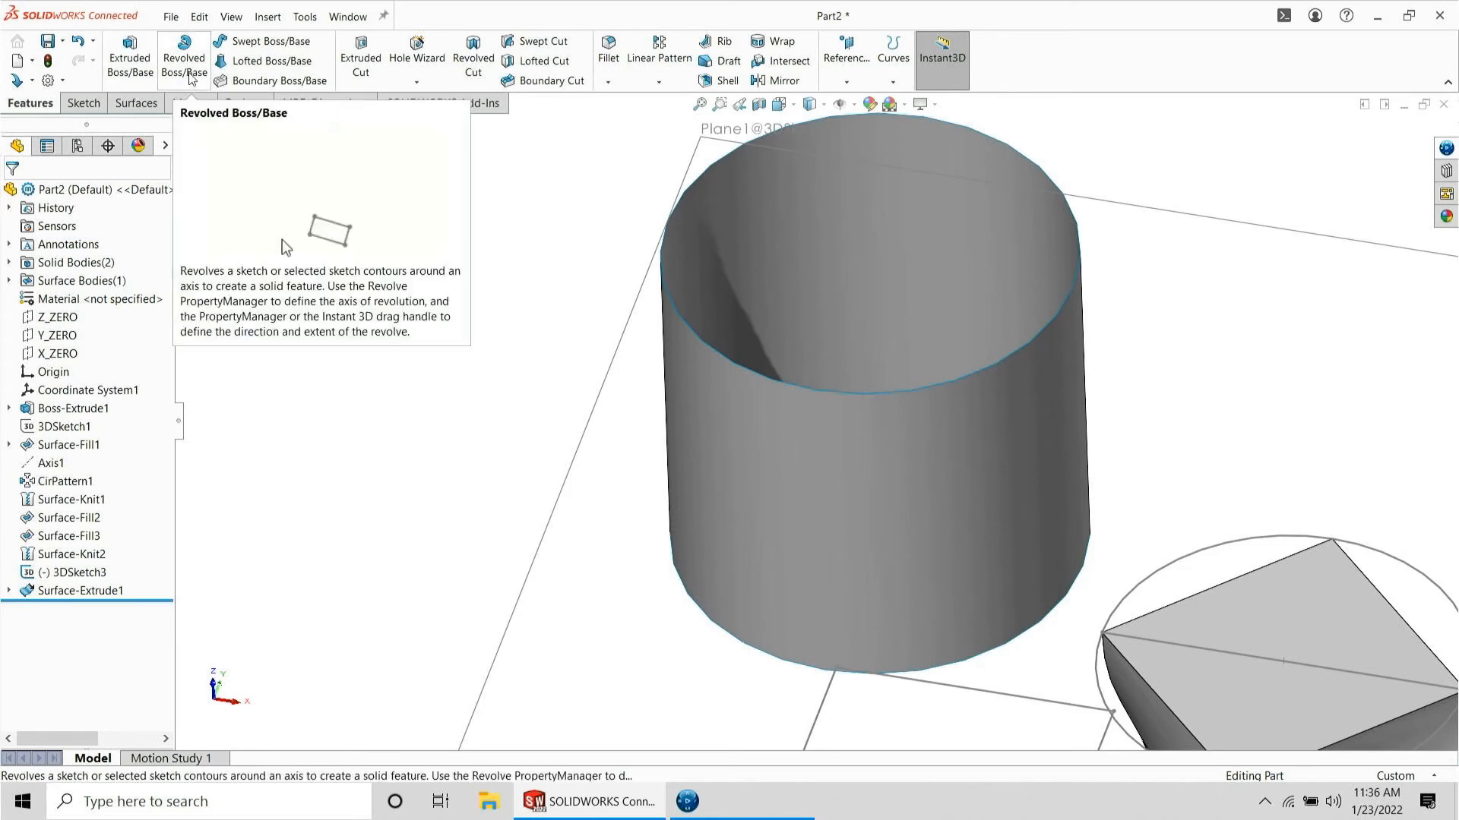
pyautogui.click(134, 103)
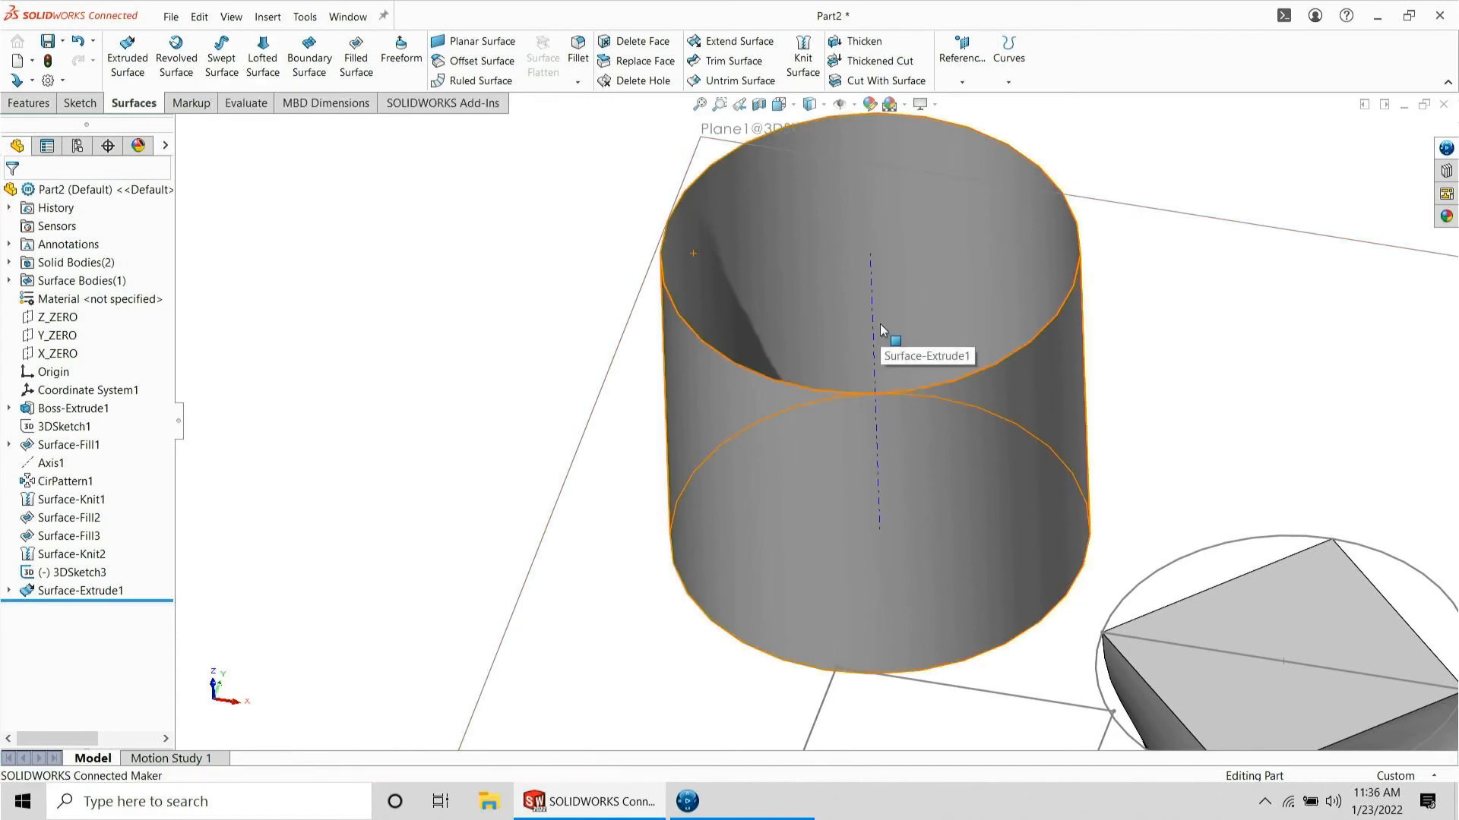
# - Close the cylinder's upper opening with a filled surface bounded by its upper circular edge, using Contact curvature
pyautogui.click(851, 304)
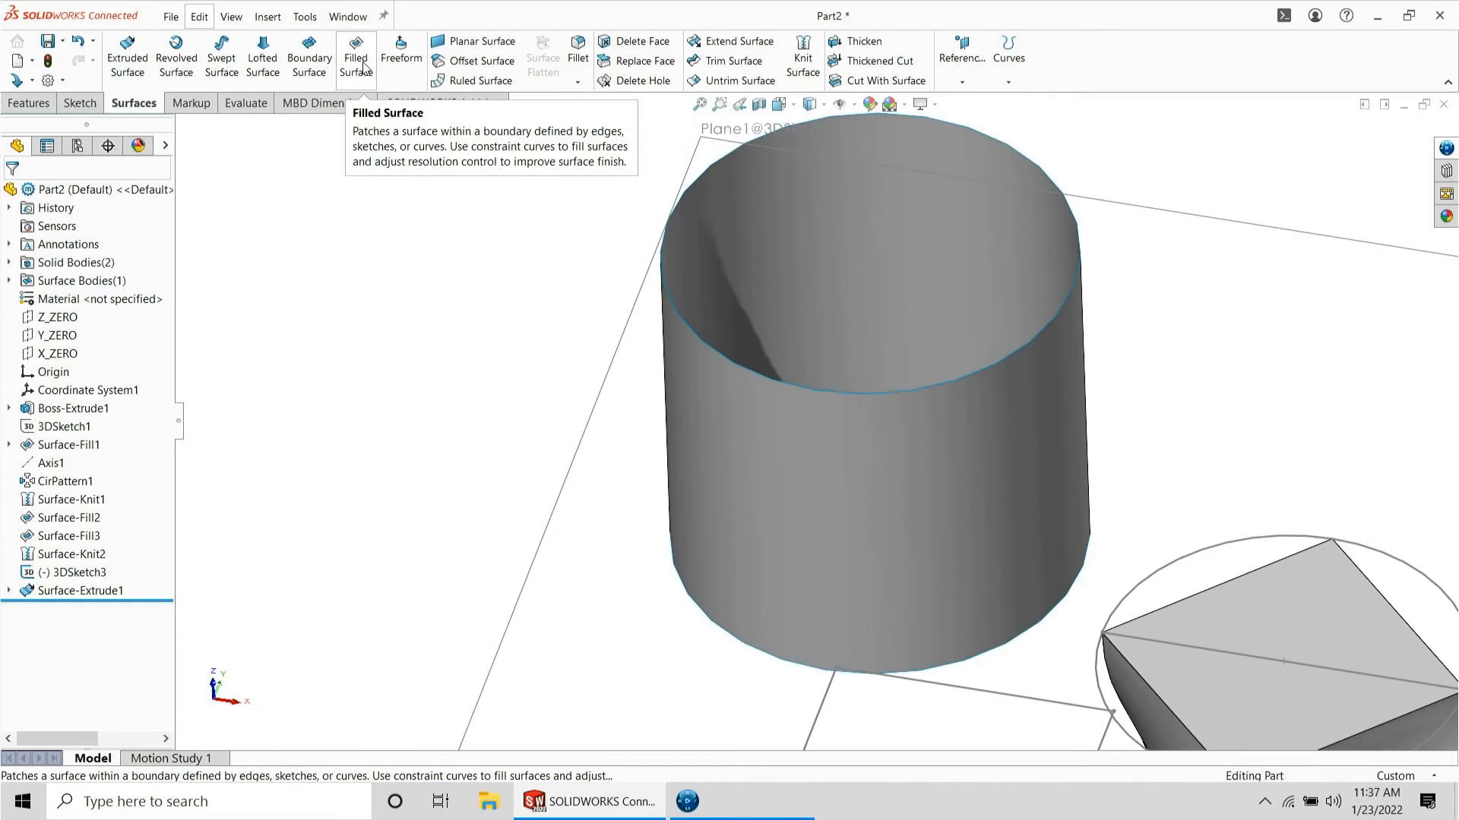
pyautogui.click(723, 158)
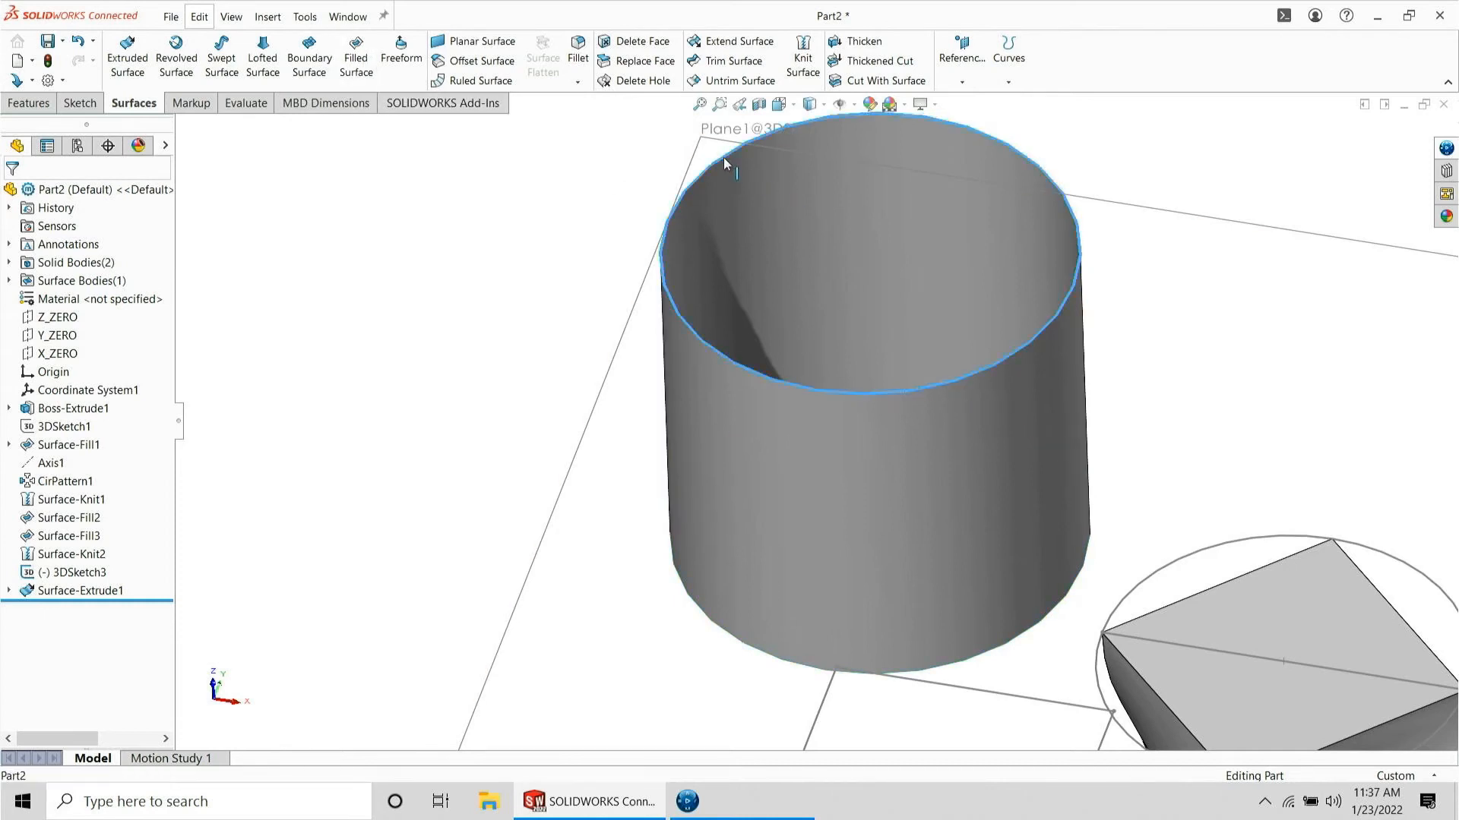
pyautogui.click(355, 57)
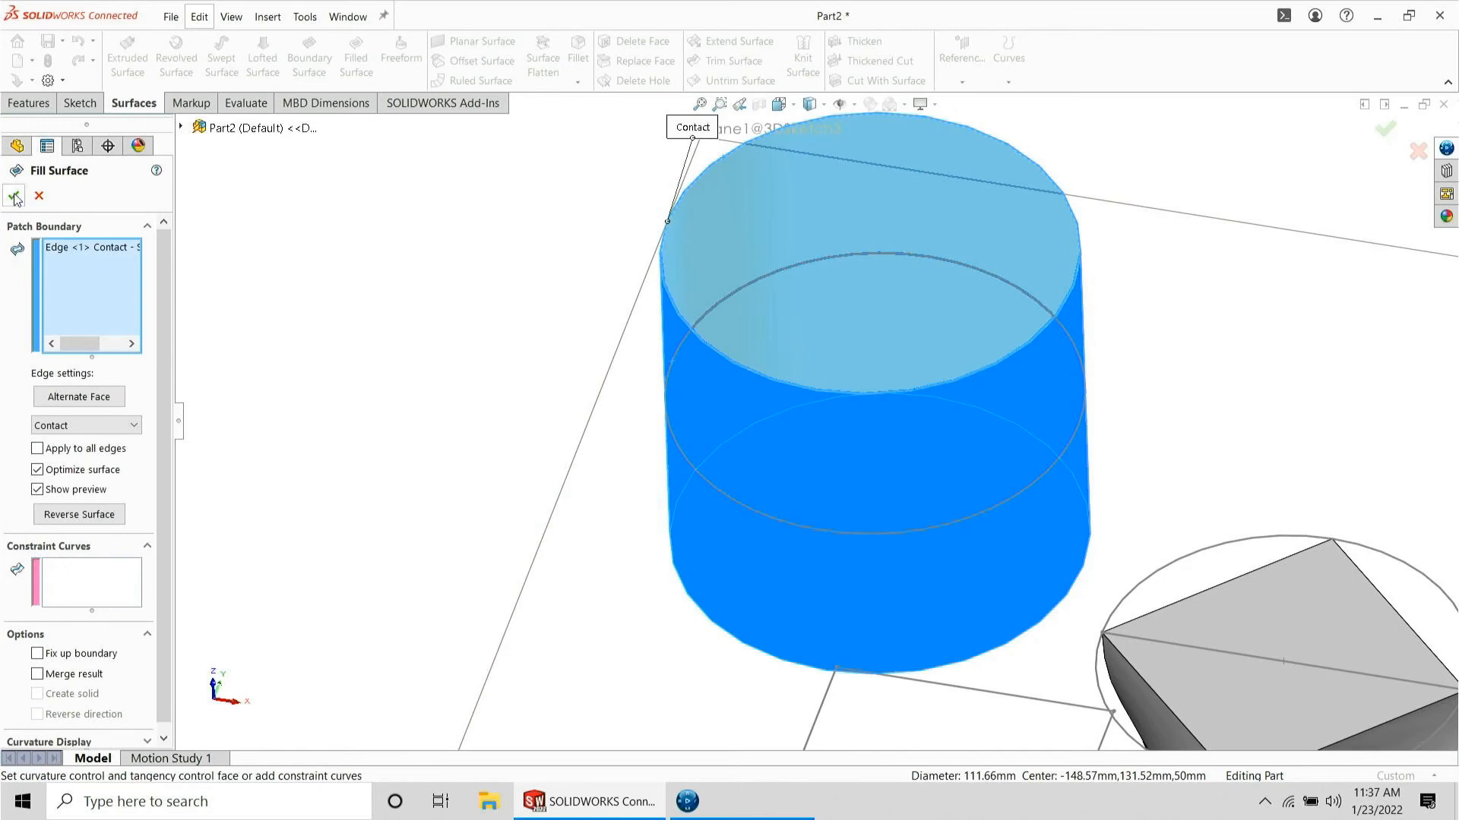
pyautogui.click(13, 192)
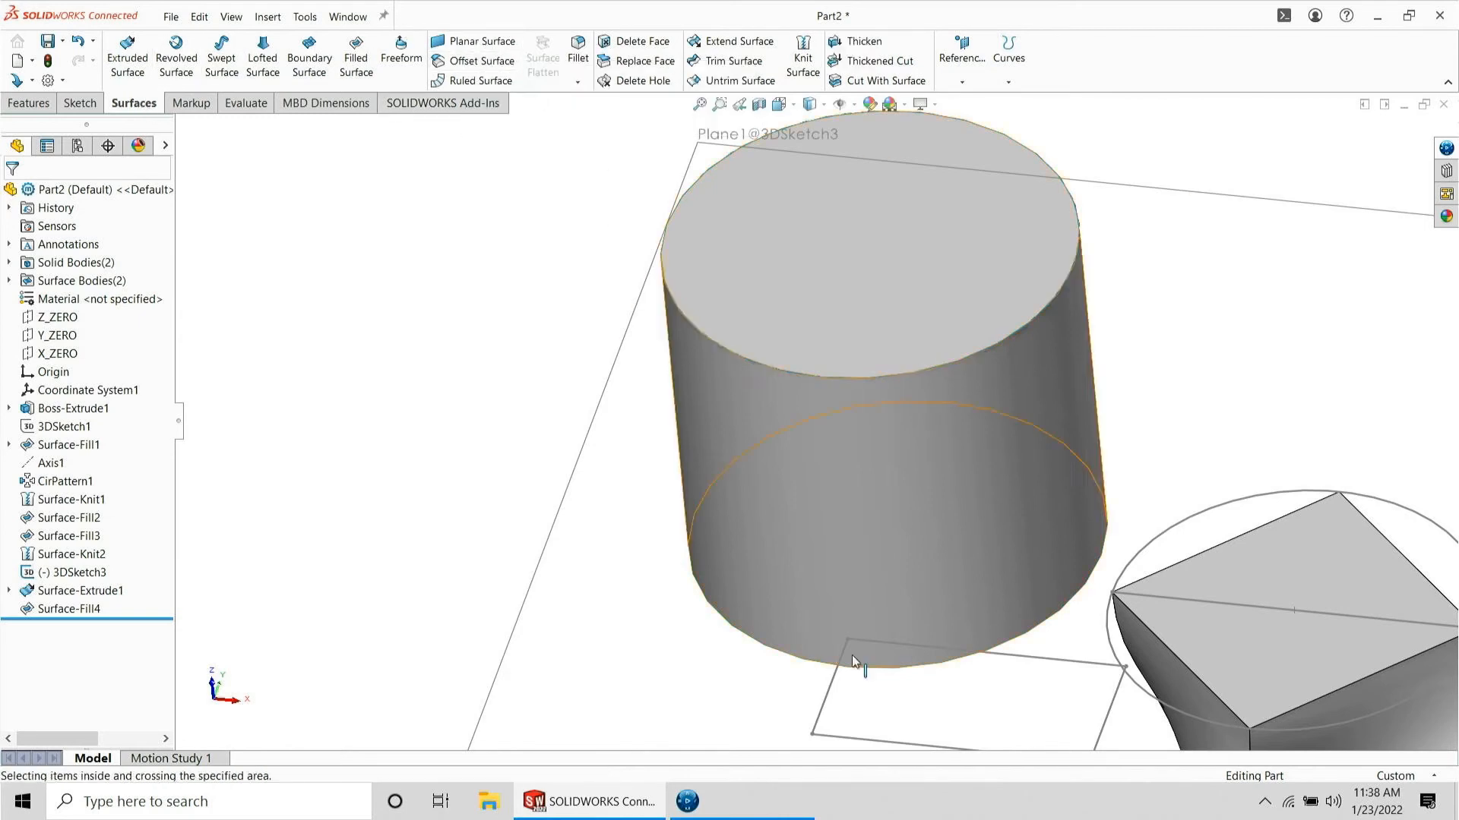
# - Sketch a corner rectangle on the plane of the cylinder's filled end face, outside the 3D sketch plane's outline, and exit the sketch
pyautogui.click(862, 677)
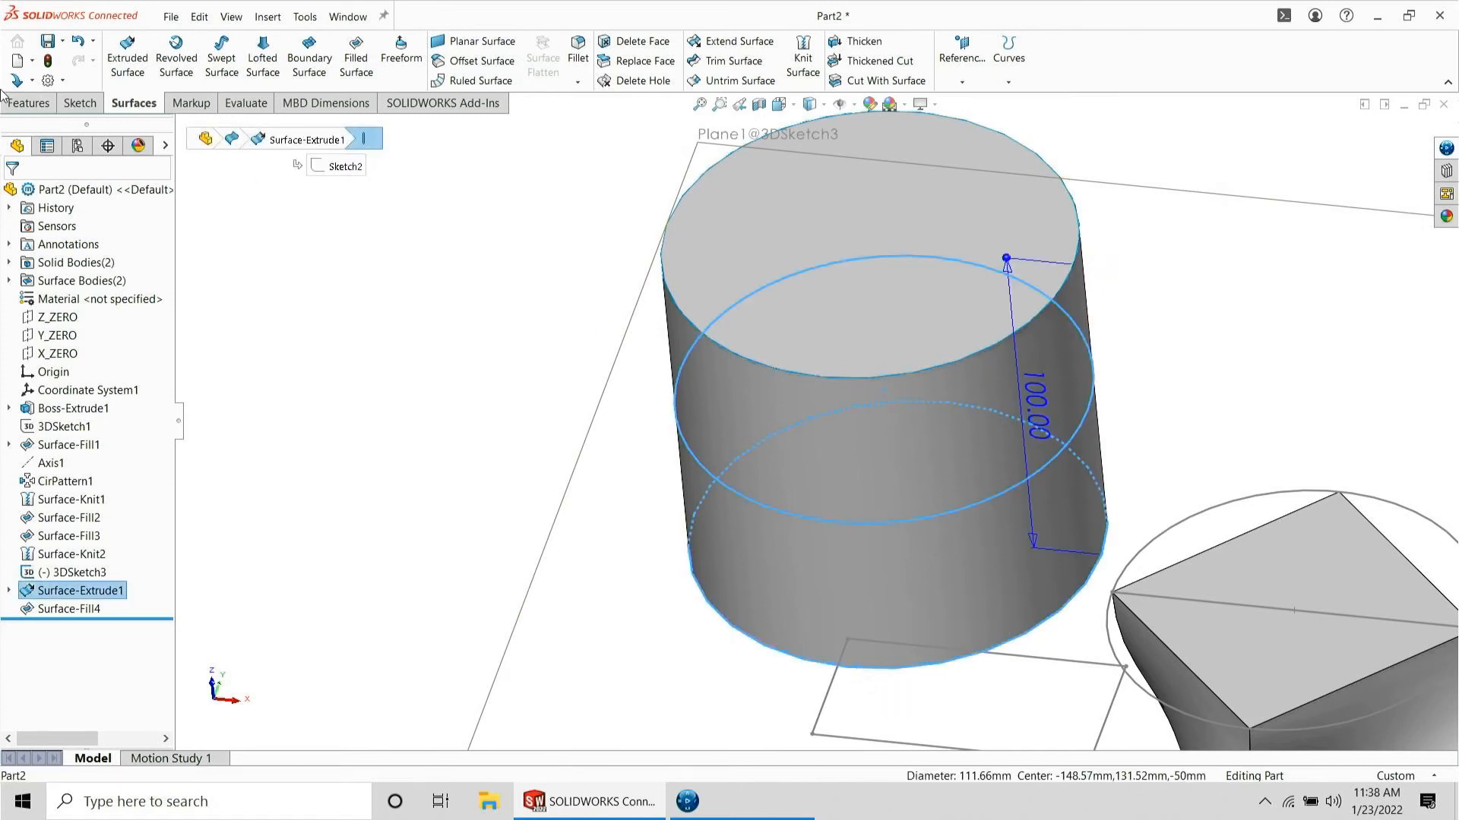
pyautogui.click(80, 104)
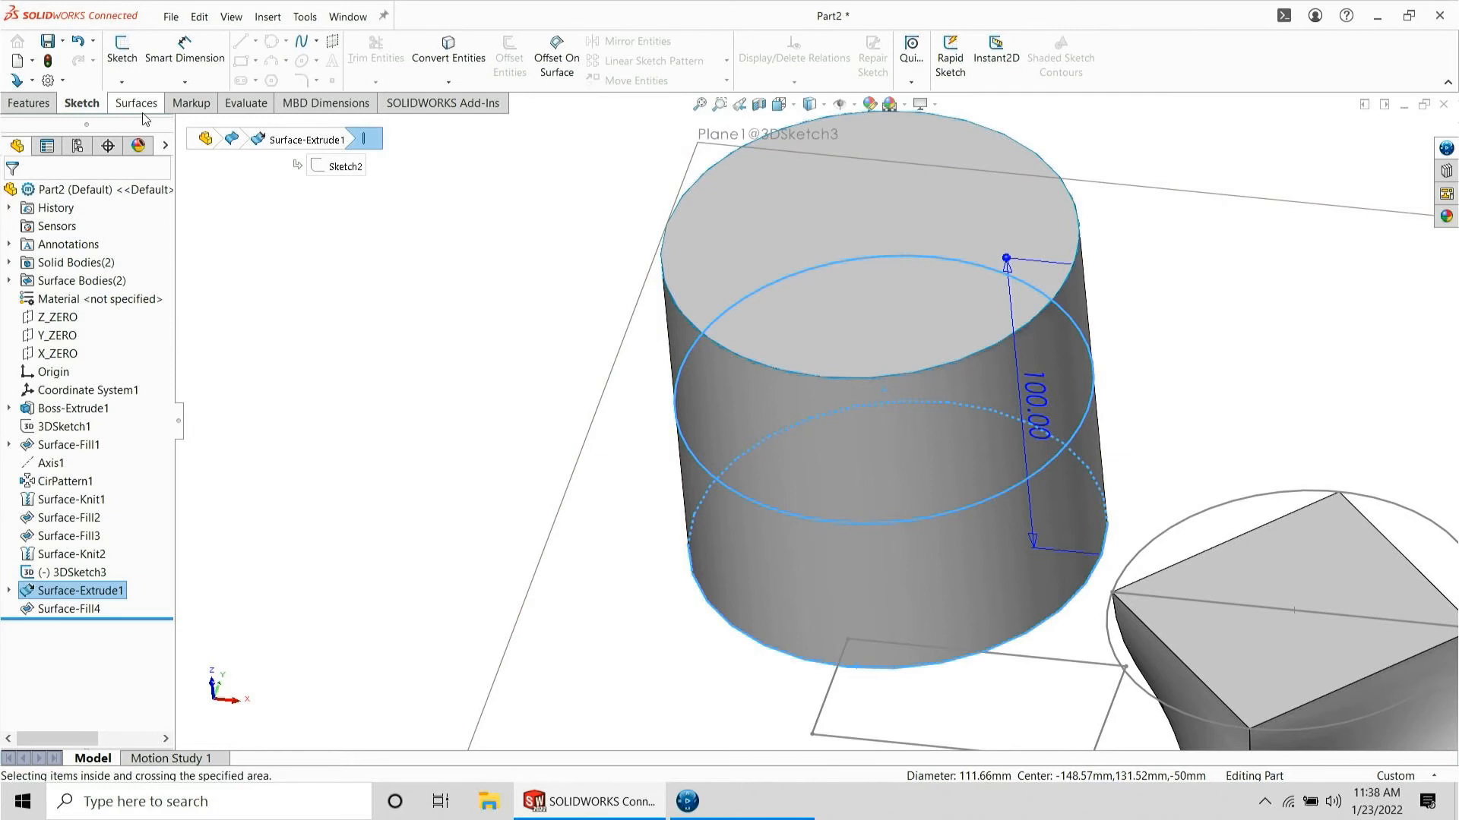
pyautogui.click(982, 283)
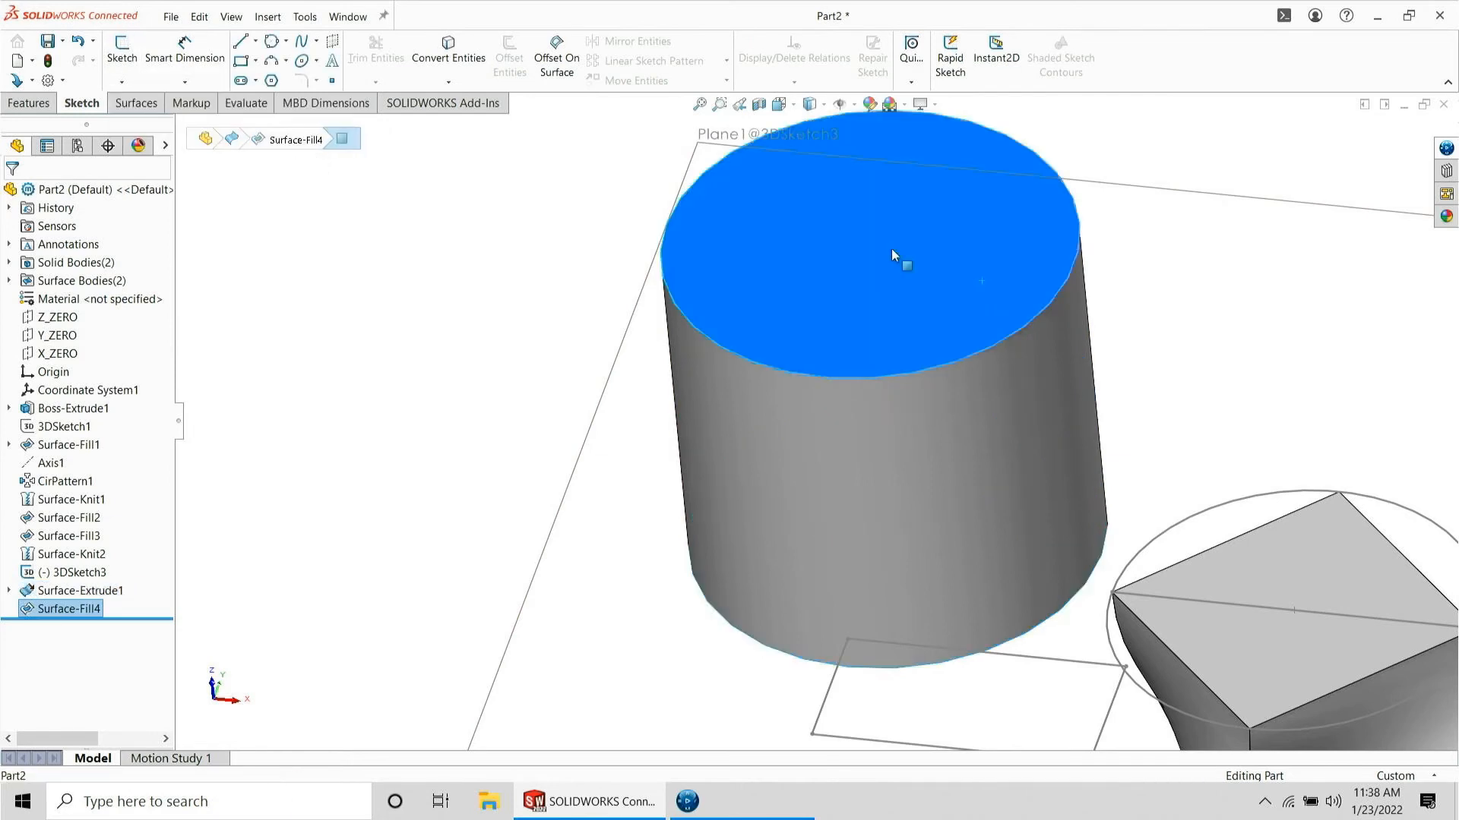
pyautogui.click(114, 58)
pyautogui.click(256, 61)
pyautogui.click(296, 74)
pyautogui.moveTo(307, 282); pyautogui.dragTo(450, 392)
pyautogui.click(116, 57)
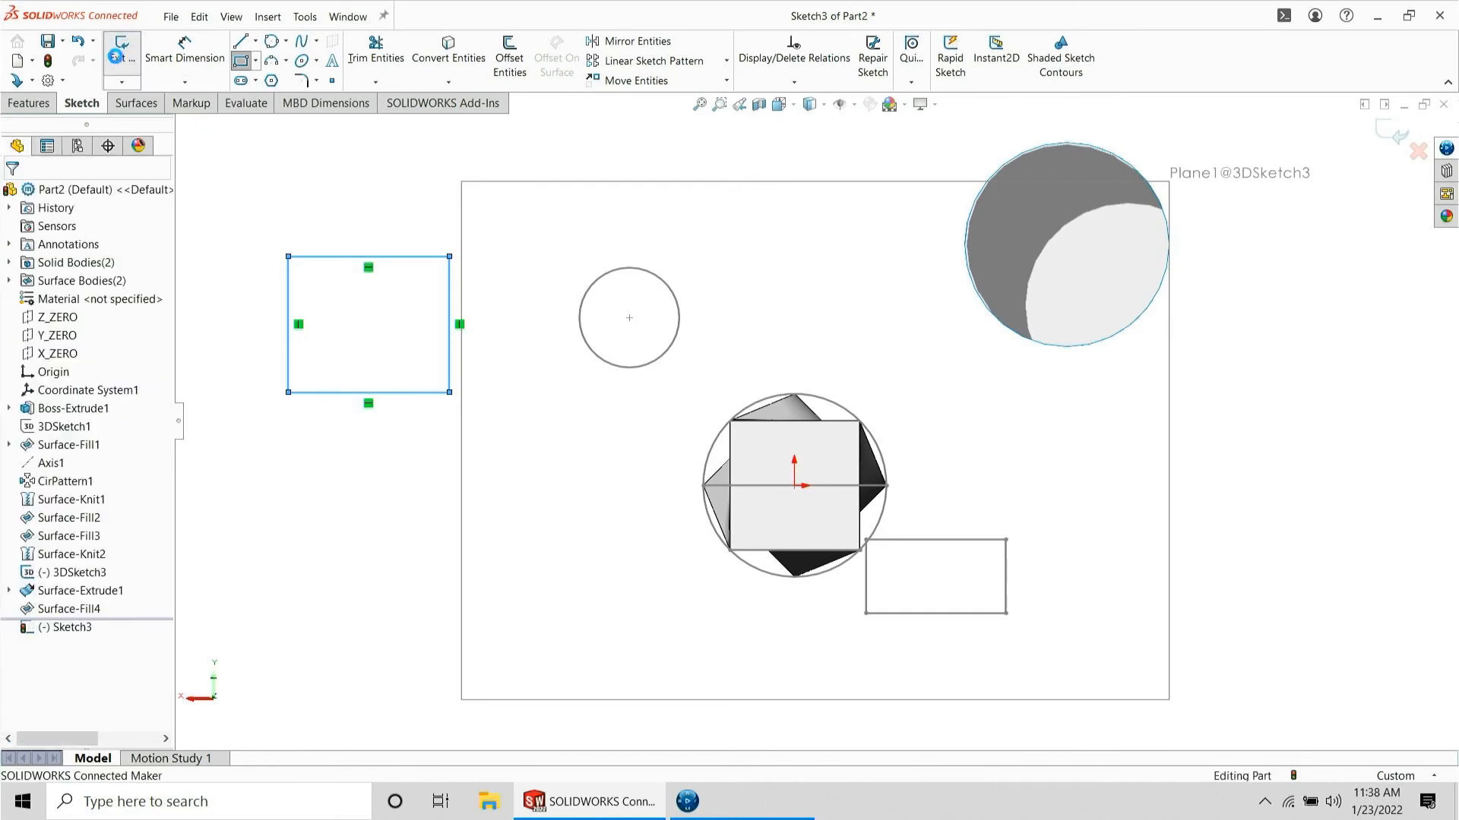
# - Create a planar surface bounded by the new rectangle sketch
pyautogui.click(133, 103)
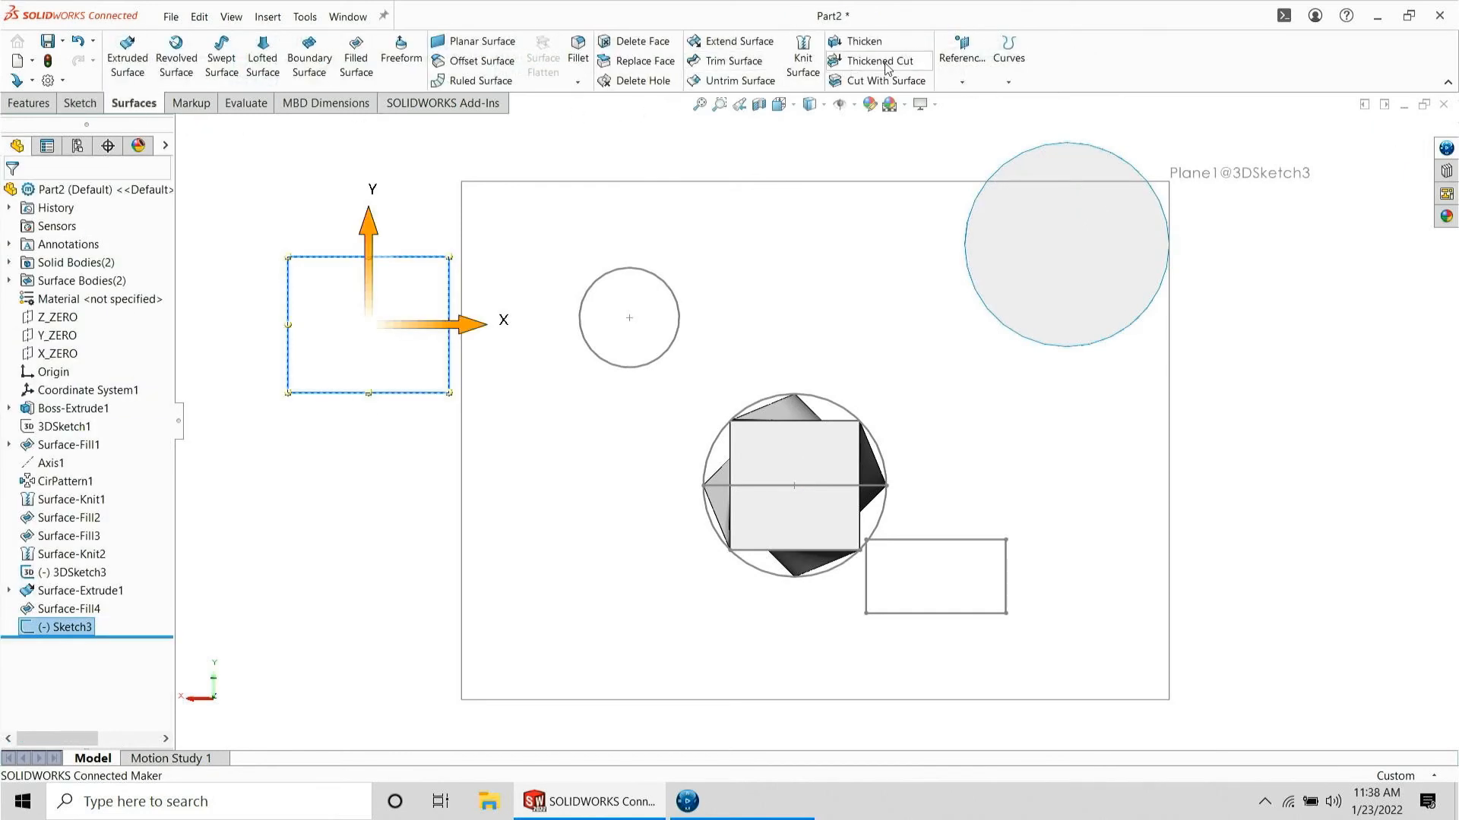
pyautogui.click(492, 44)
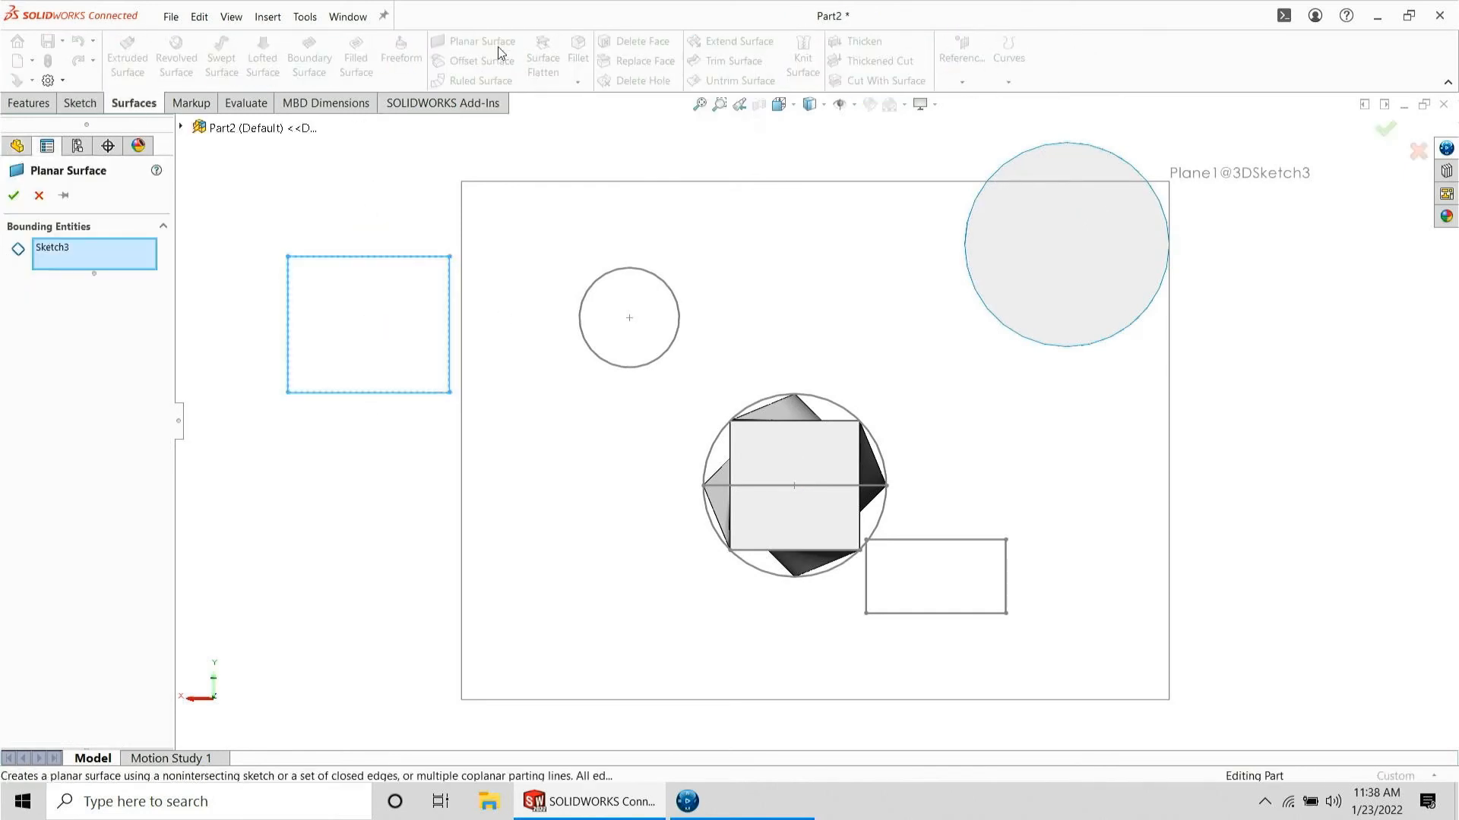
pyautogui.click(14, 195)
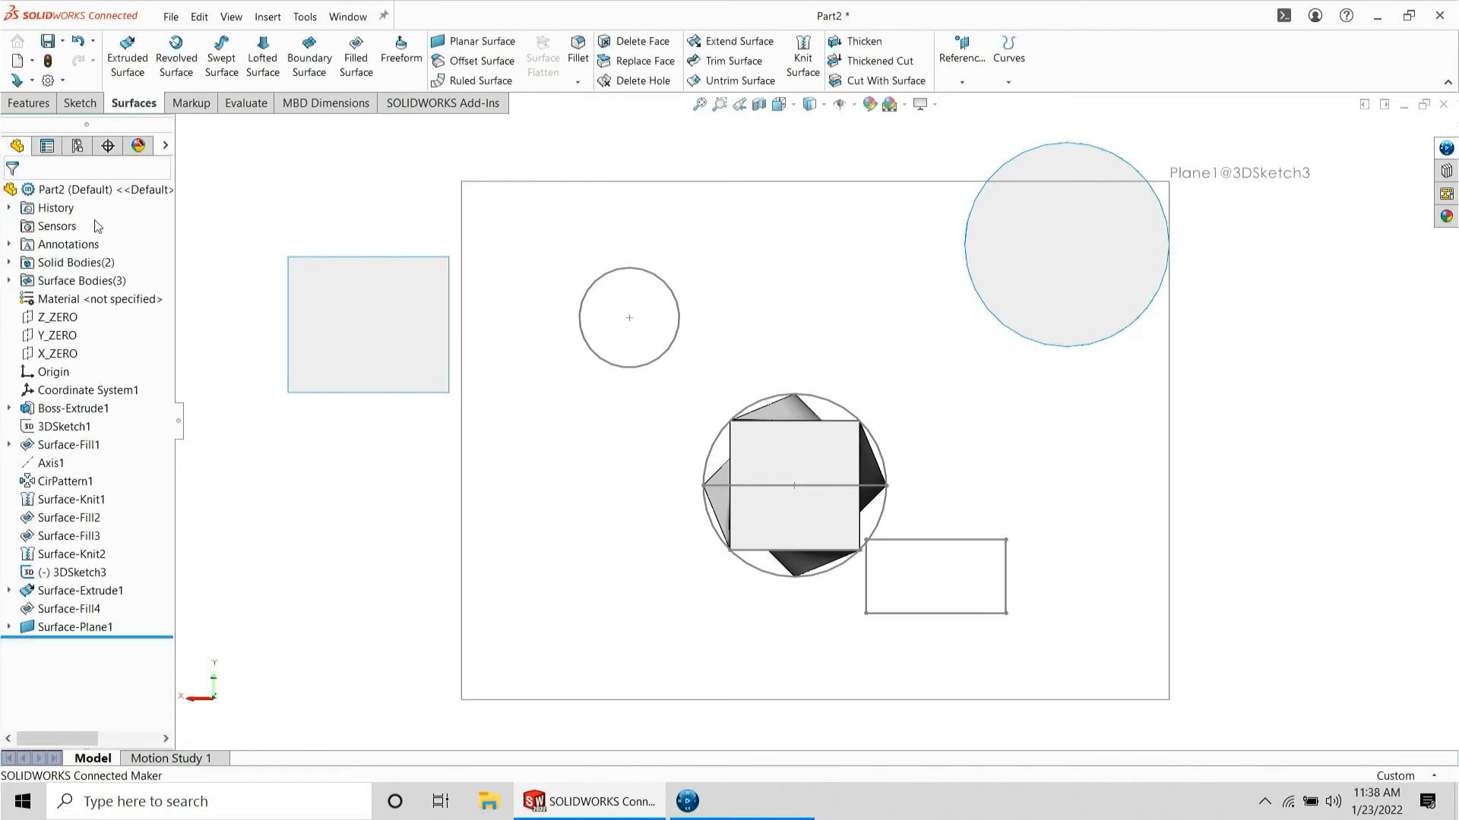
# - Copy the rectangular planar surface in place with Offset Surface, trying 100 mm before setting the distance to 0 mm
pyautogui.moveTo(345, 278); pyautogui.dragTo(349, 11, button='middle')
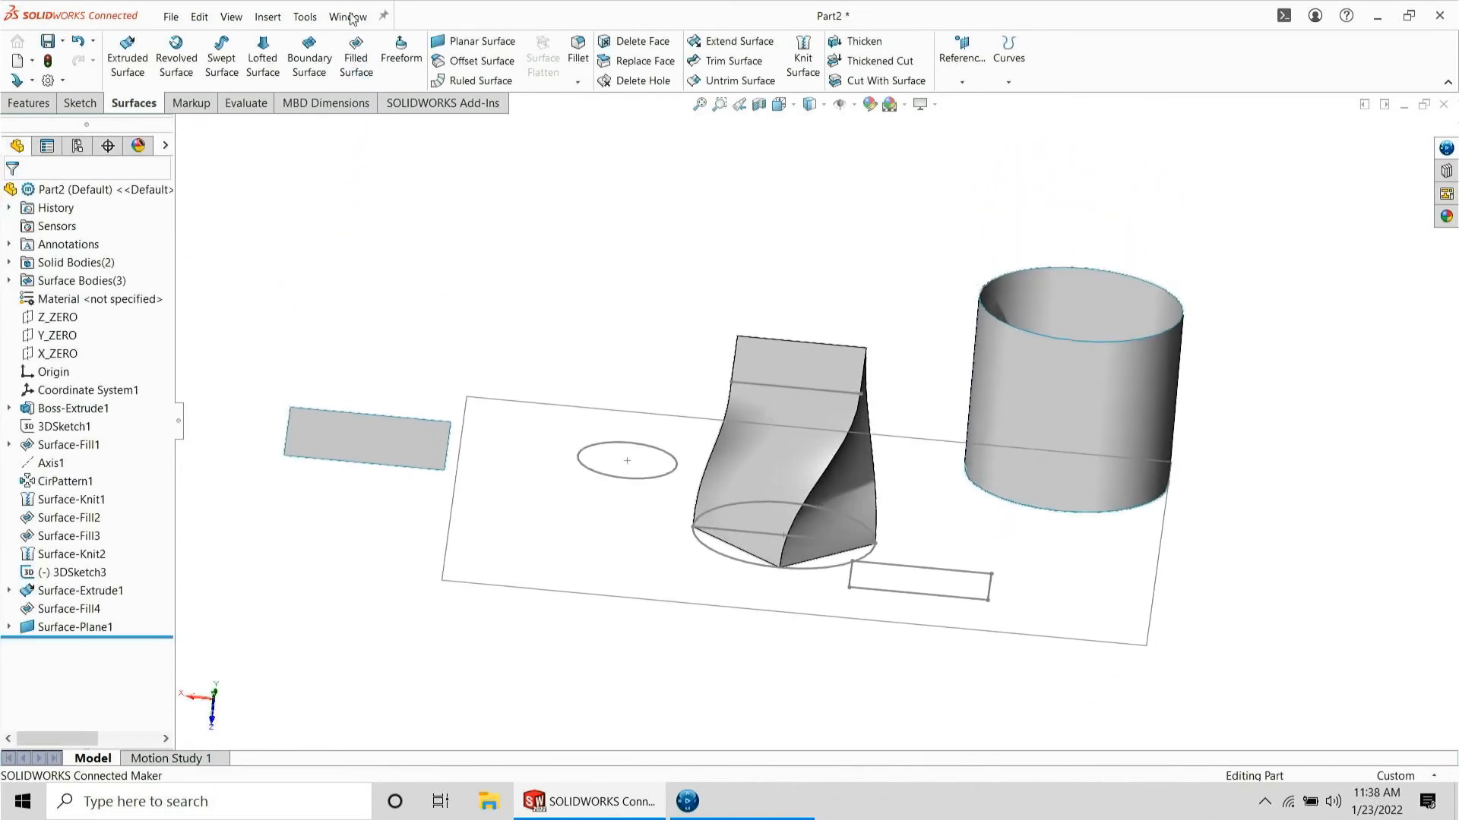
pyautogui.click(421, 460)
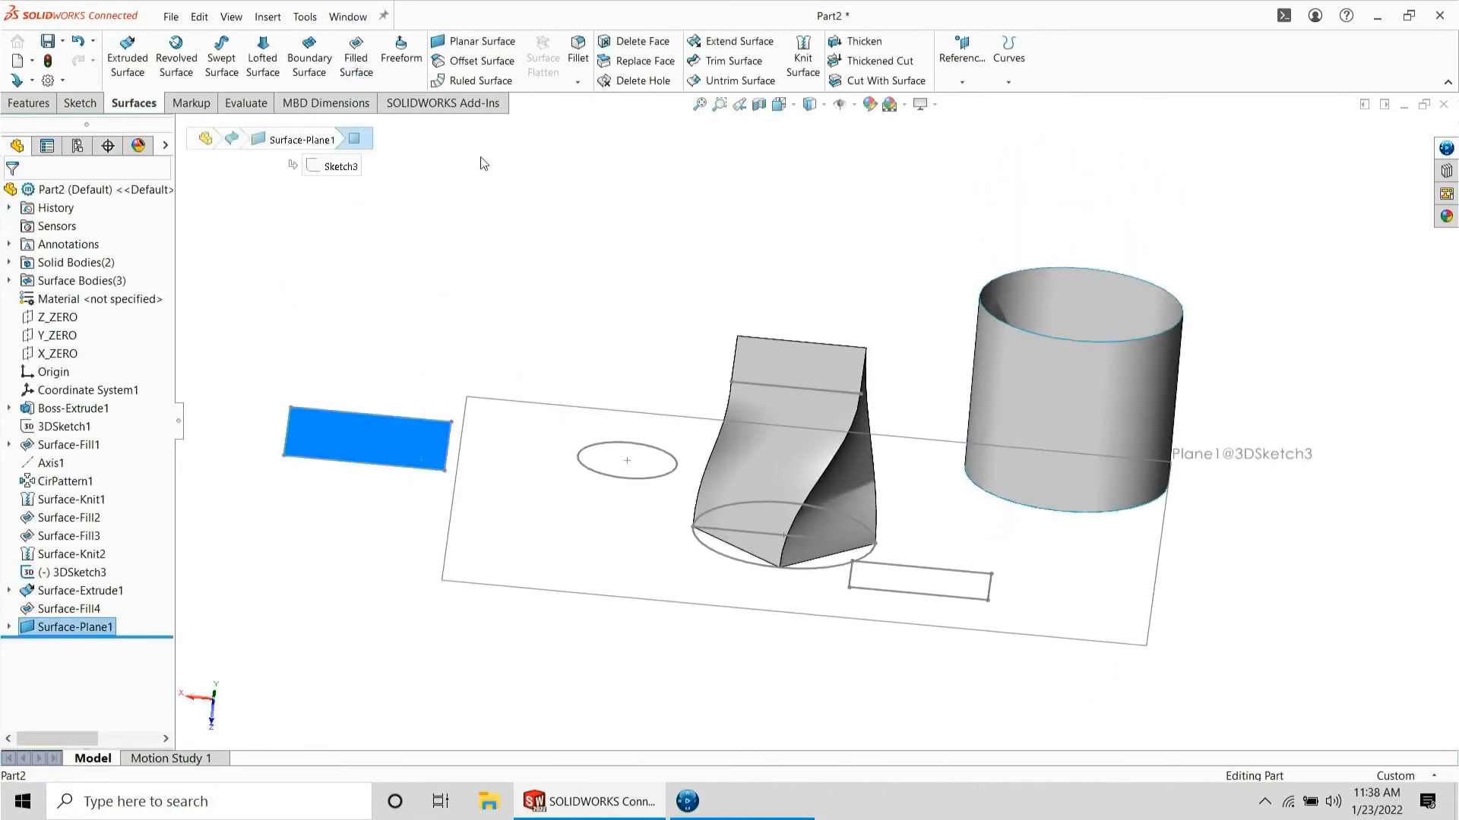
pyautogui.click(481, 64)
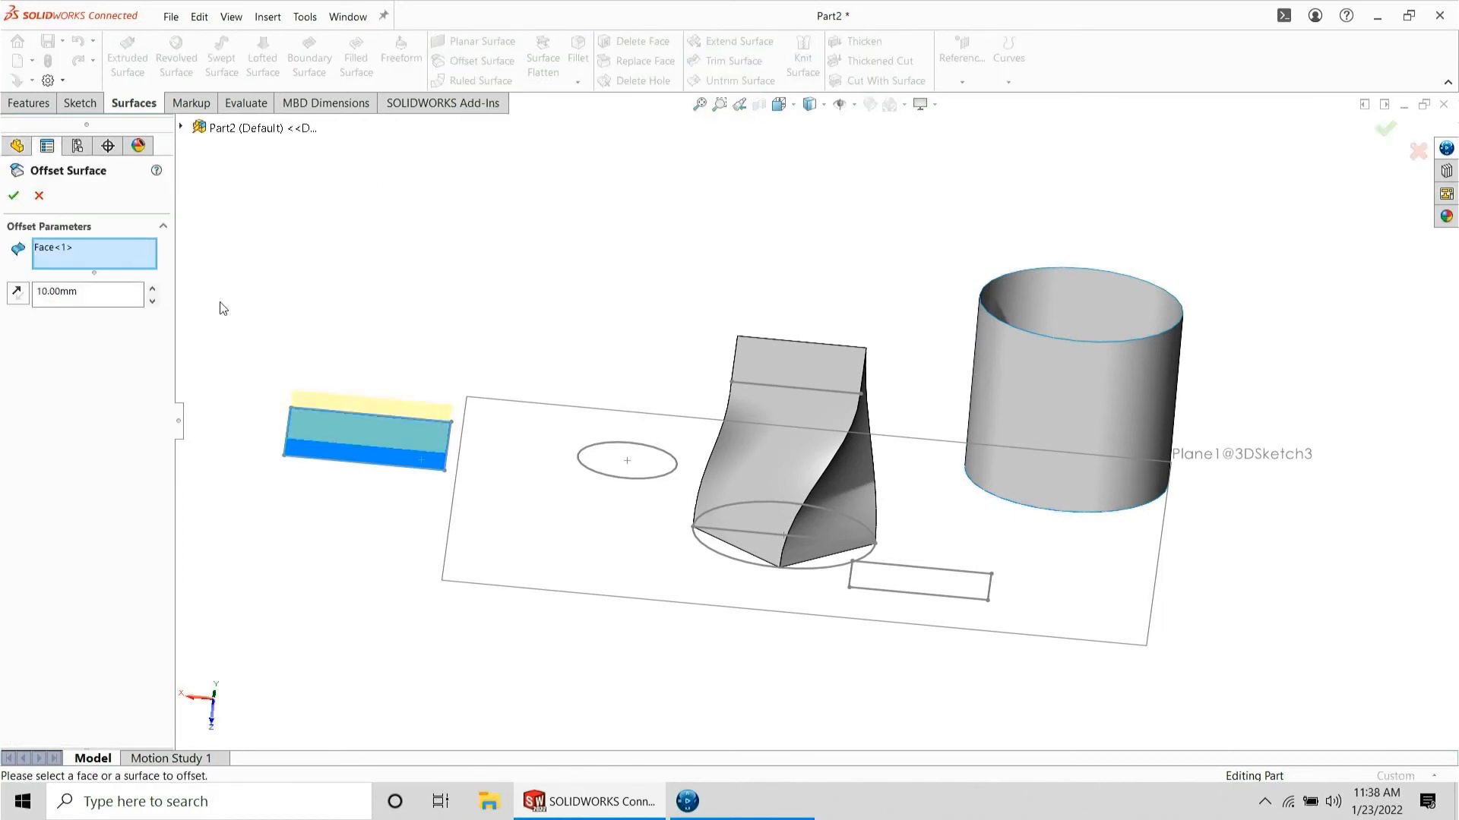
pyautogui.click(91, 295)
pyautogui.hotkey('ctrl', 'a')
pyautogui.write('100')
pyautogui.press('Return')
pyautogui.moveTo(121, 298); pyautogui.dragTo(17, 297)
pyautogui.write('0')
pyautogui.press('Return')
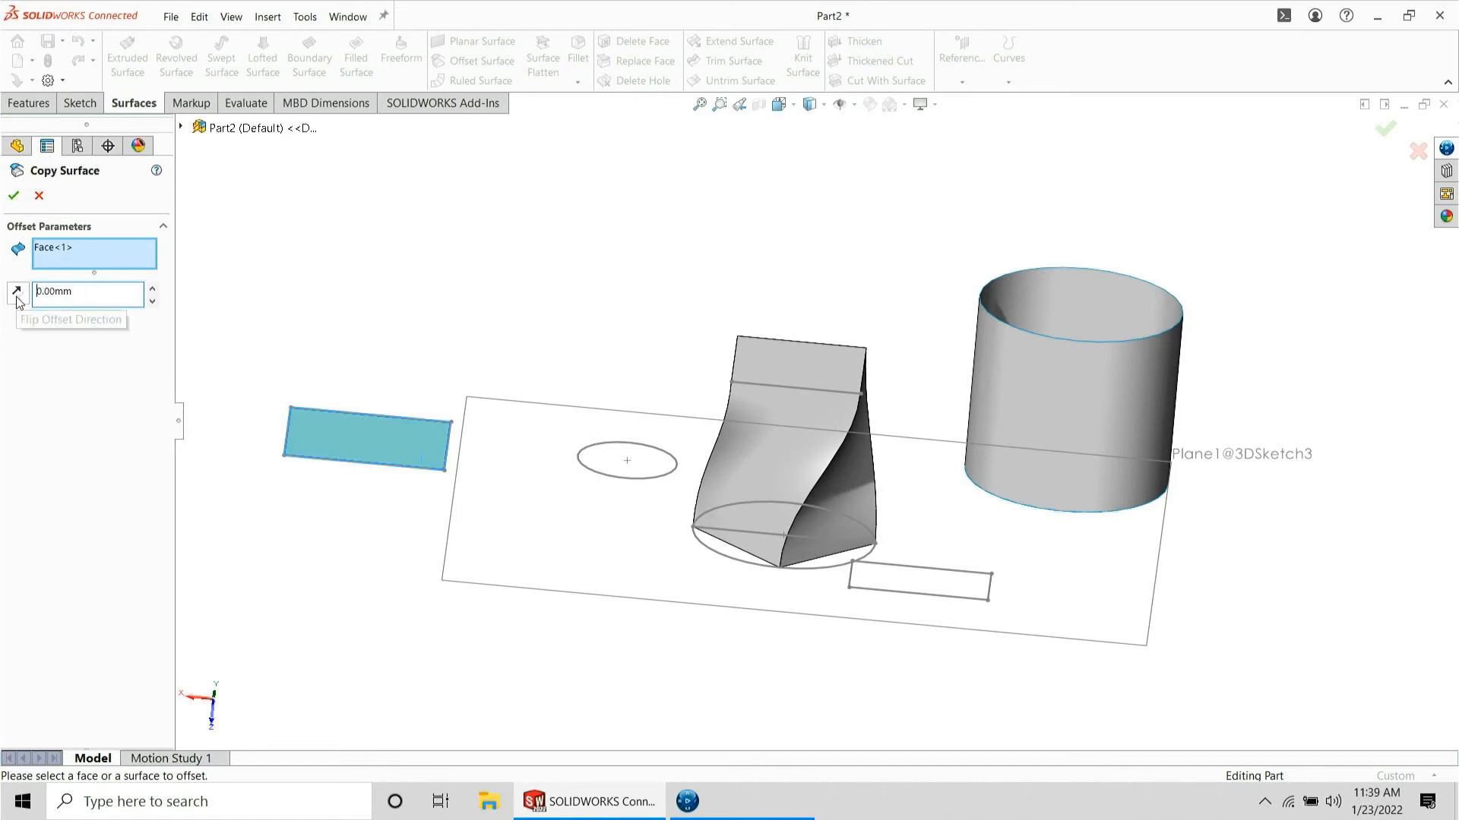
pyautogui.press('Return')
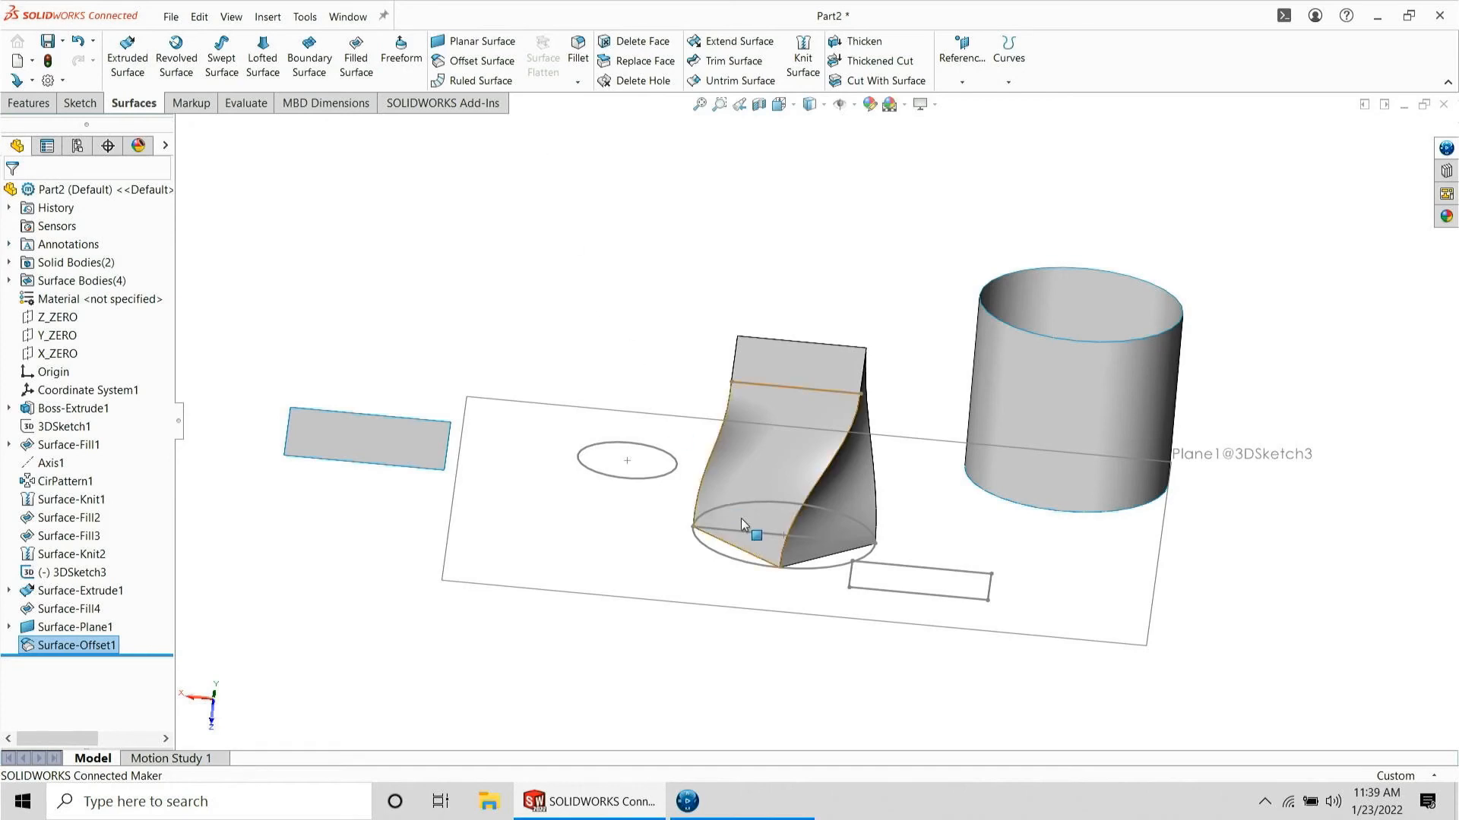
# - Copy the front twisted side face of the square body in place with Offset Surface at 0 mm
pyautogui.click(757, 470)
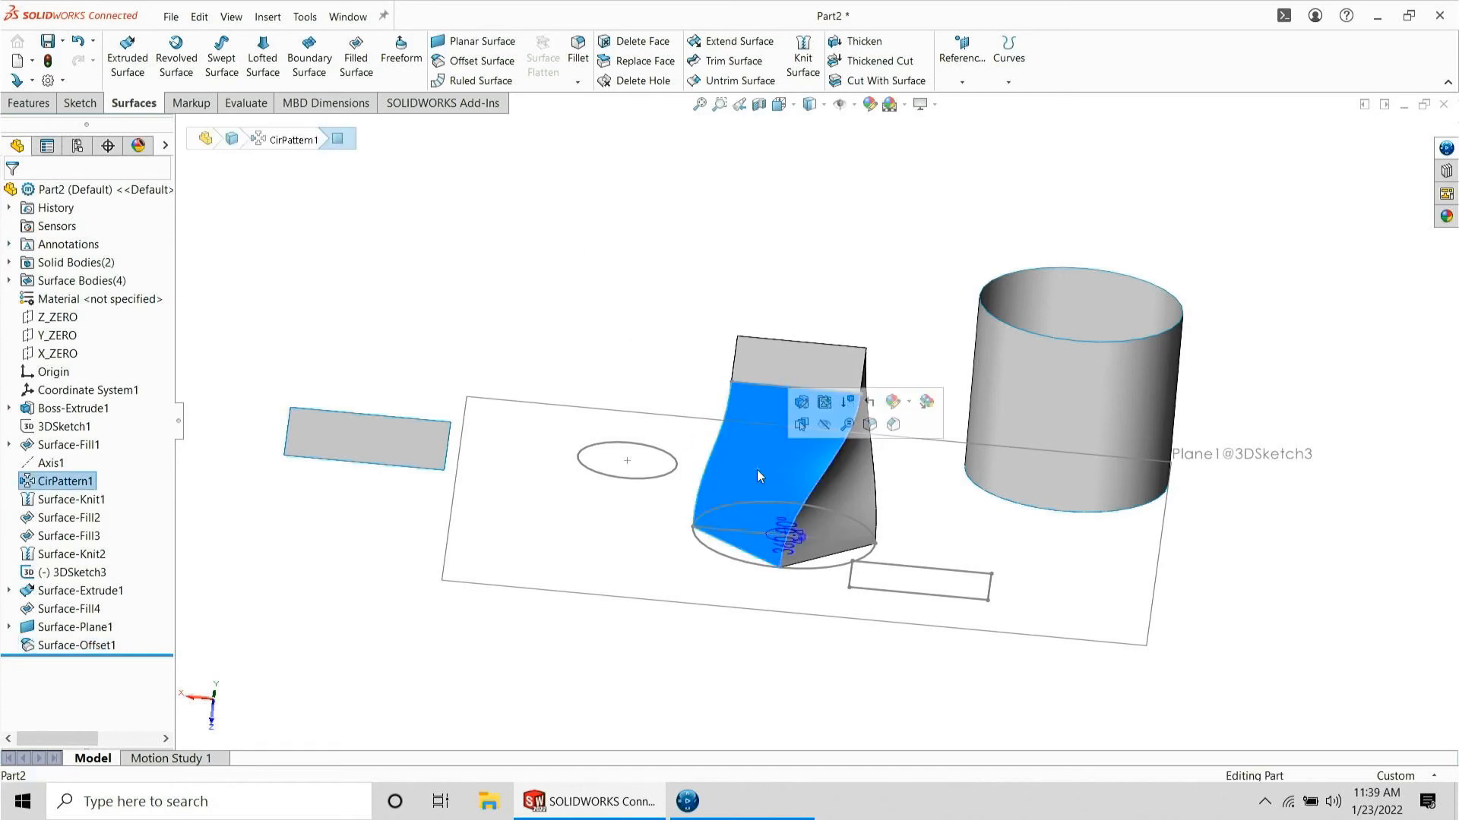
pyautogui.click(475, 67)
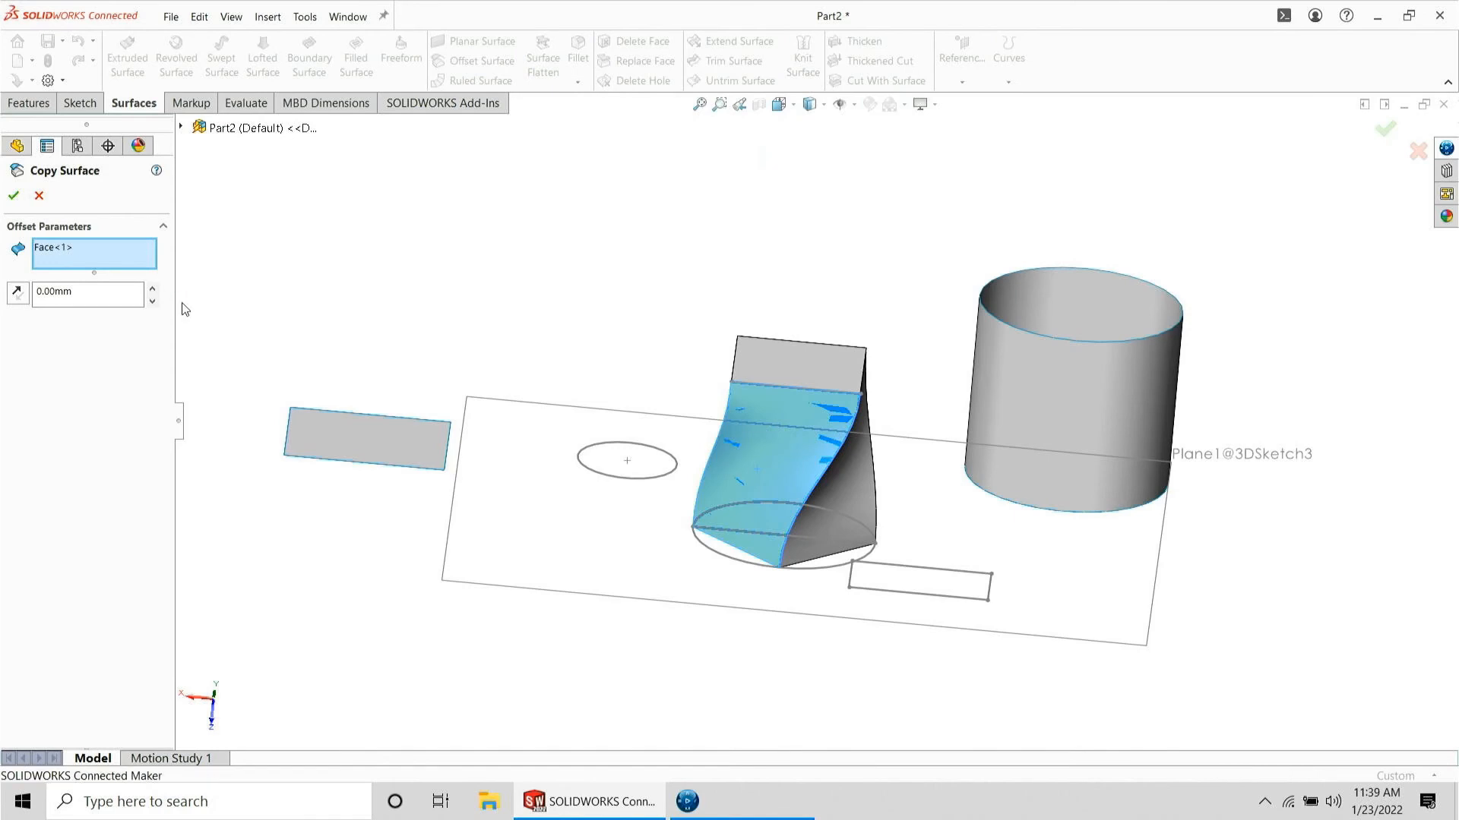
pyautogui.press('Return')
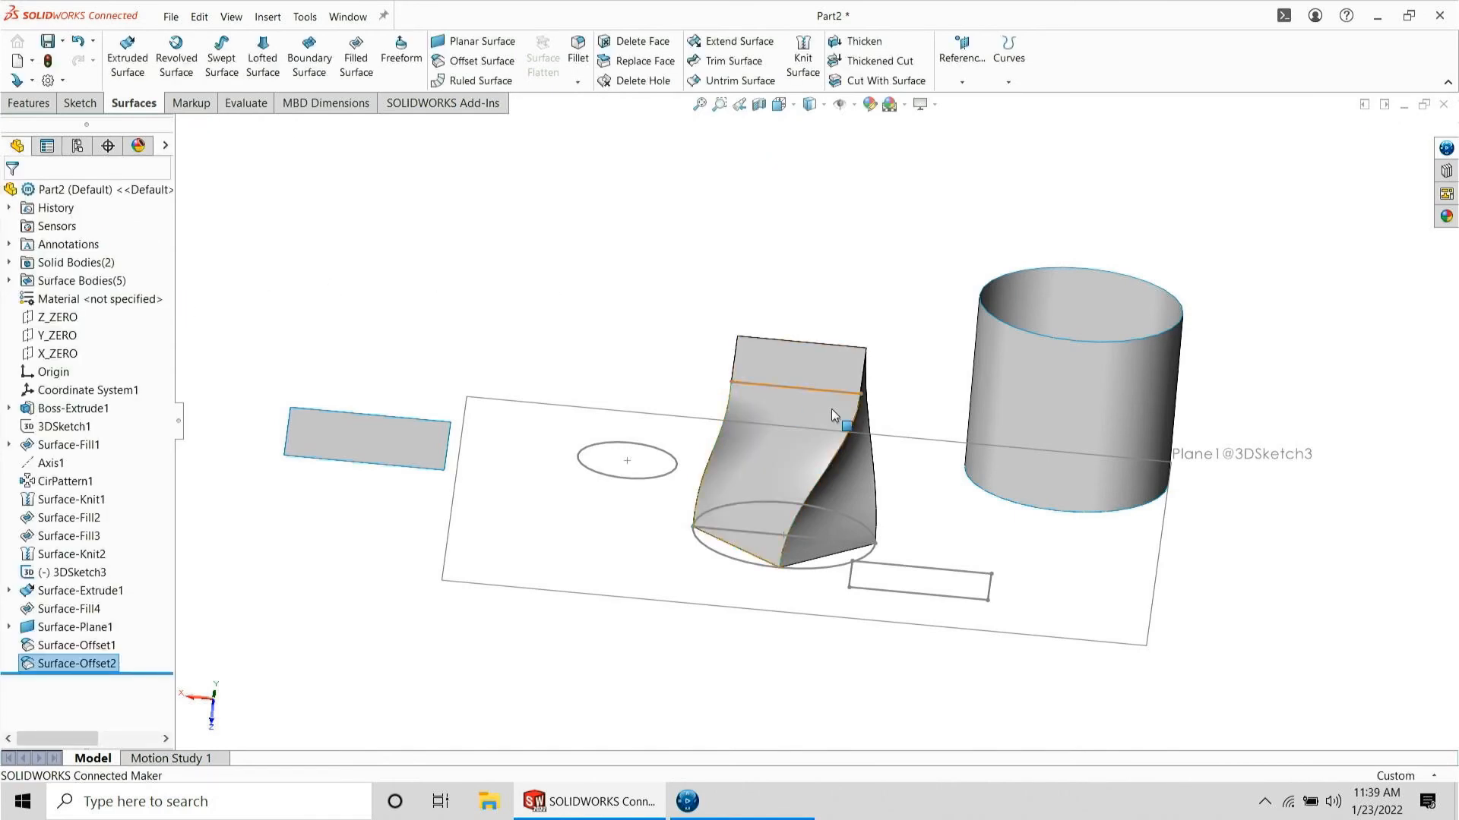
# - Hide the twisted solid body to isolate the offset copy of its side face
pyautogui.click(824, 345)
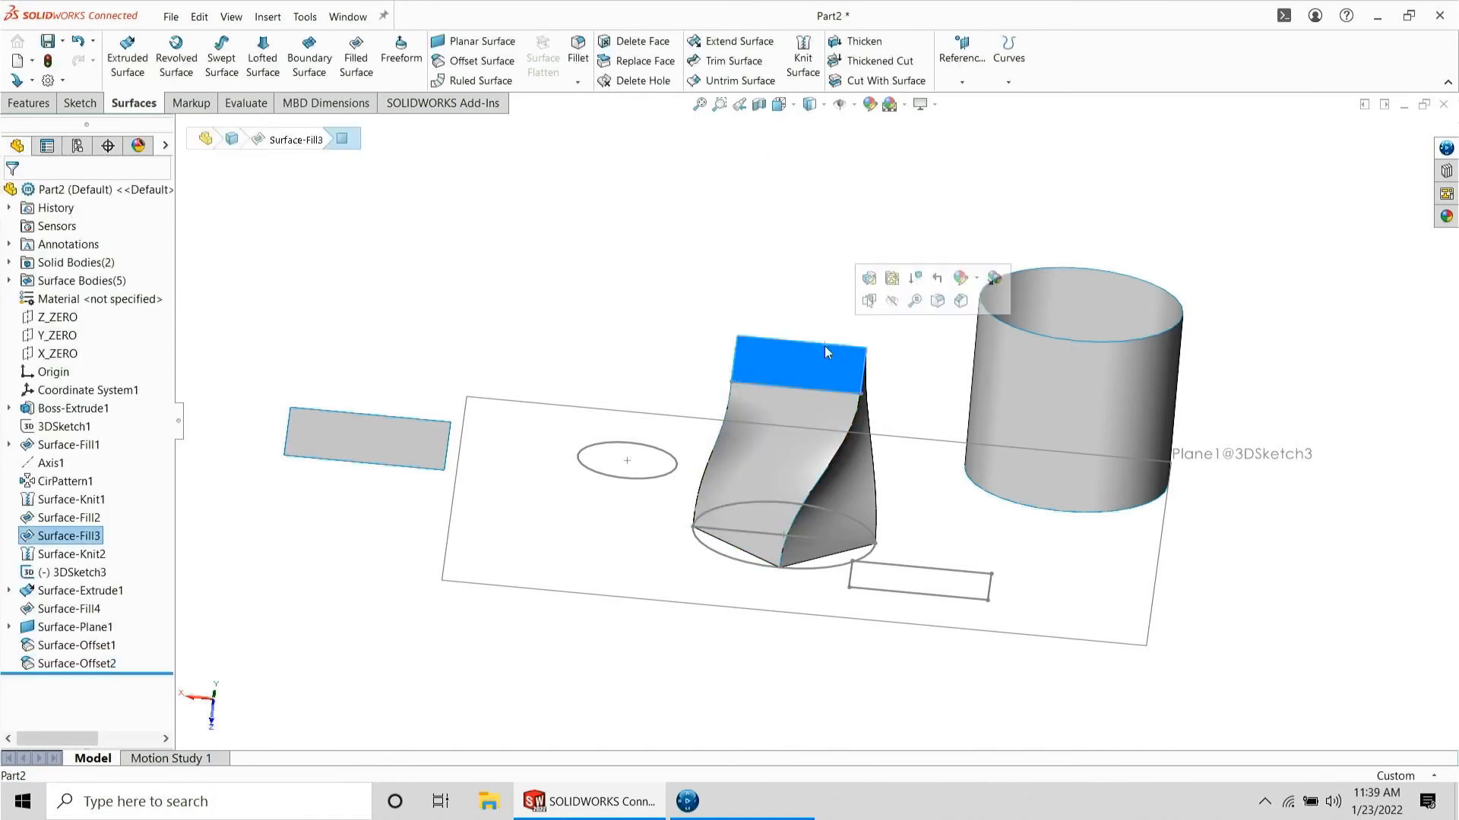
pyautogui.click(893, 300)
pyautogui.click(773, 414)
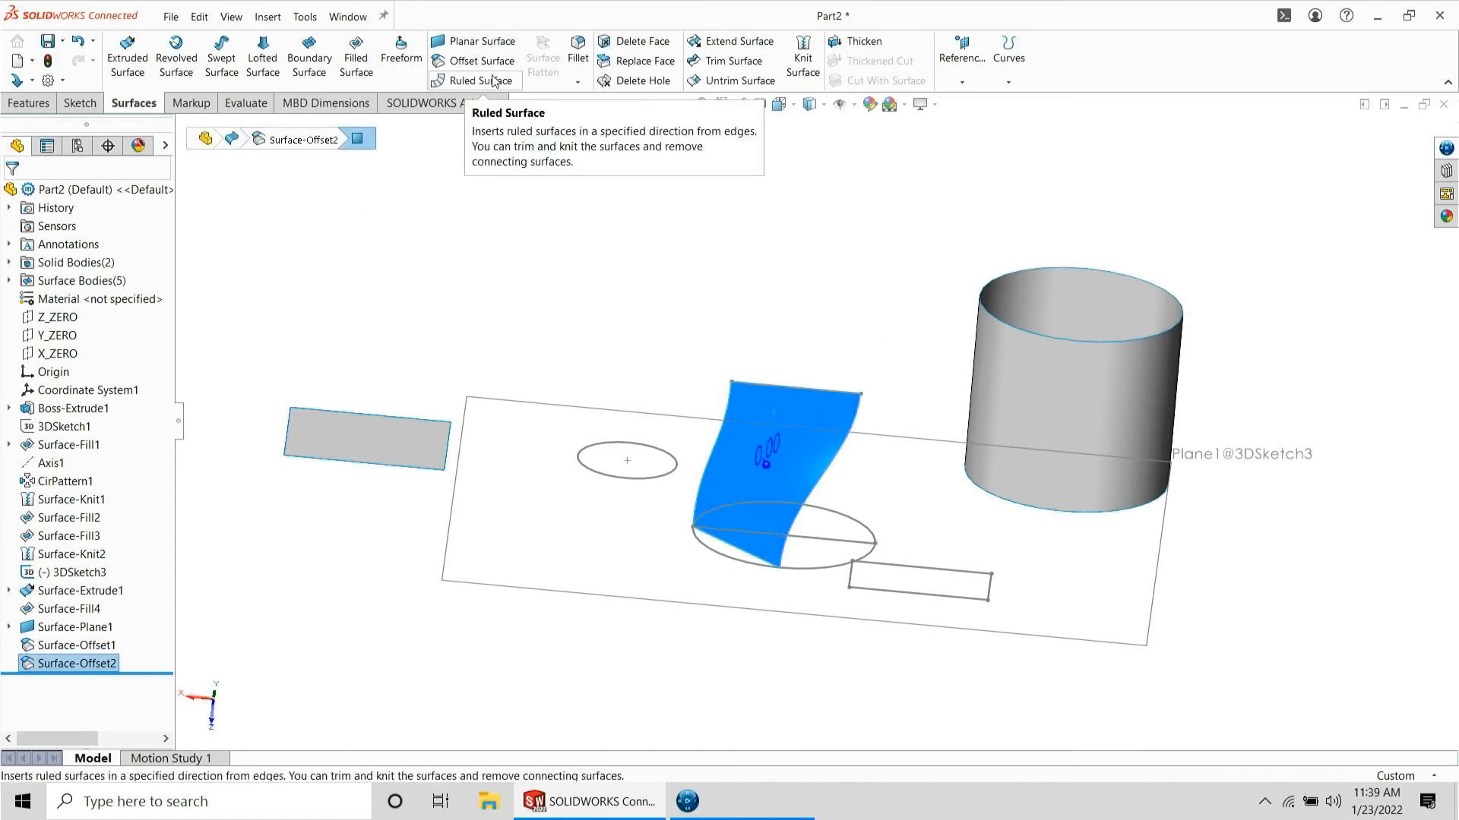
pyautogui.click(577, 82)
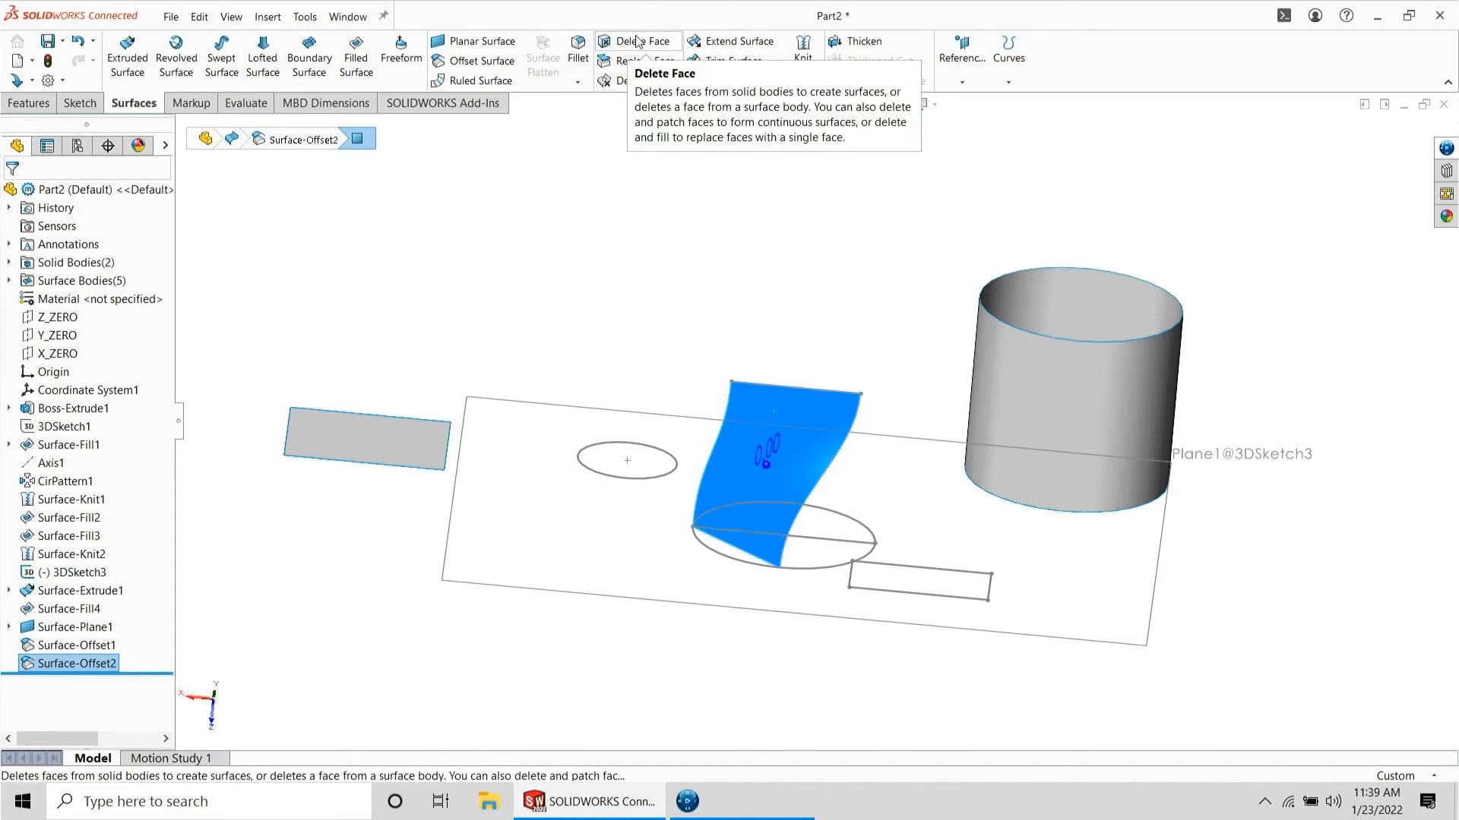
pyautogui.click(655, 220)
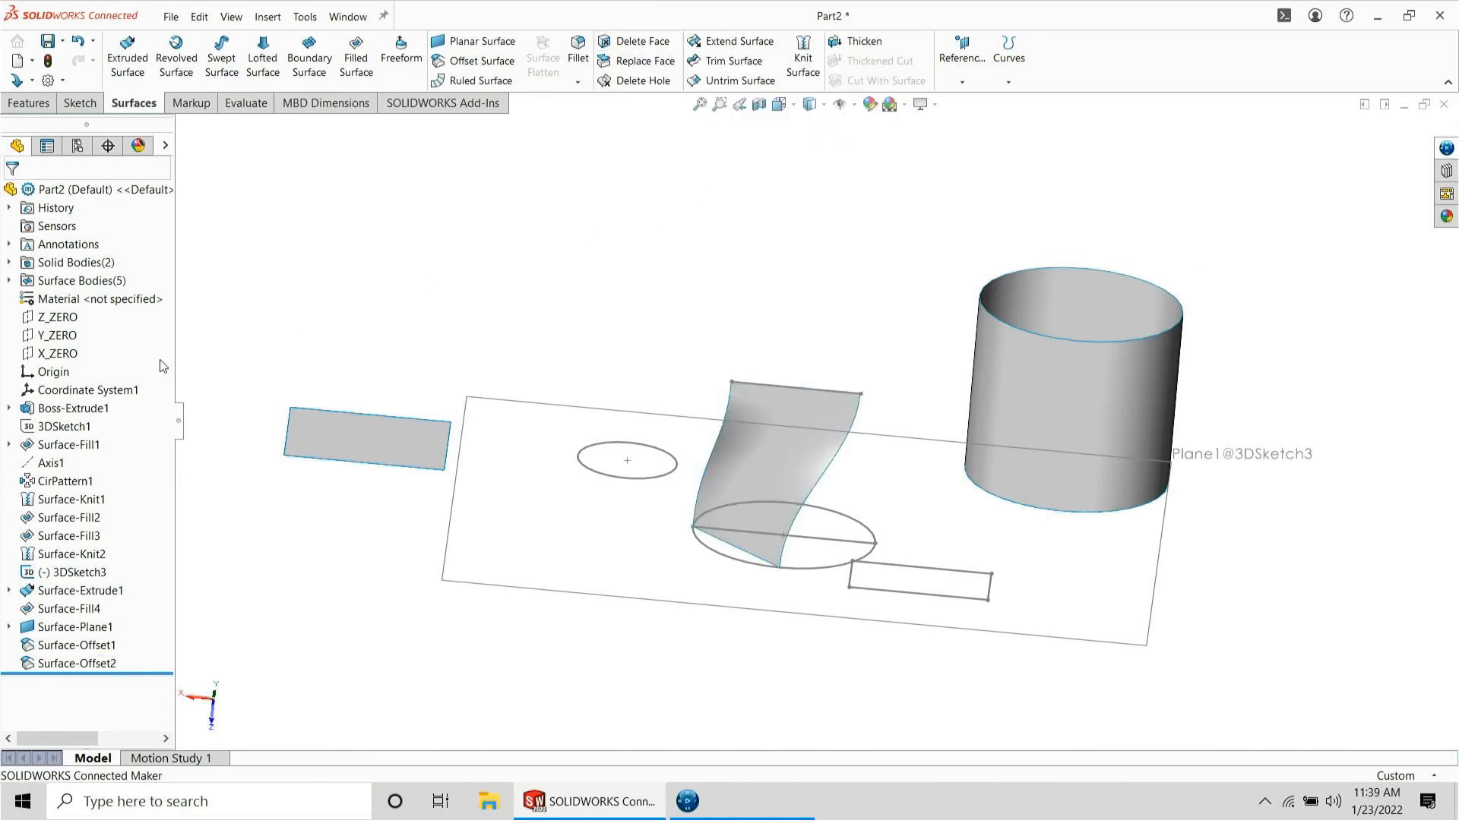
# - Show the hidden solid bodies and delete the upper end face of the central cylinder with Delete Face
pyautogui.click(49, 265)
pyautogui.moveTo(746, 414); pyautogui.dragTo(735, 420, button='middle')
pyautogui.click(815, 432)
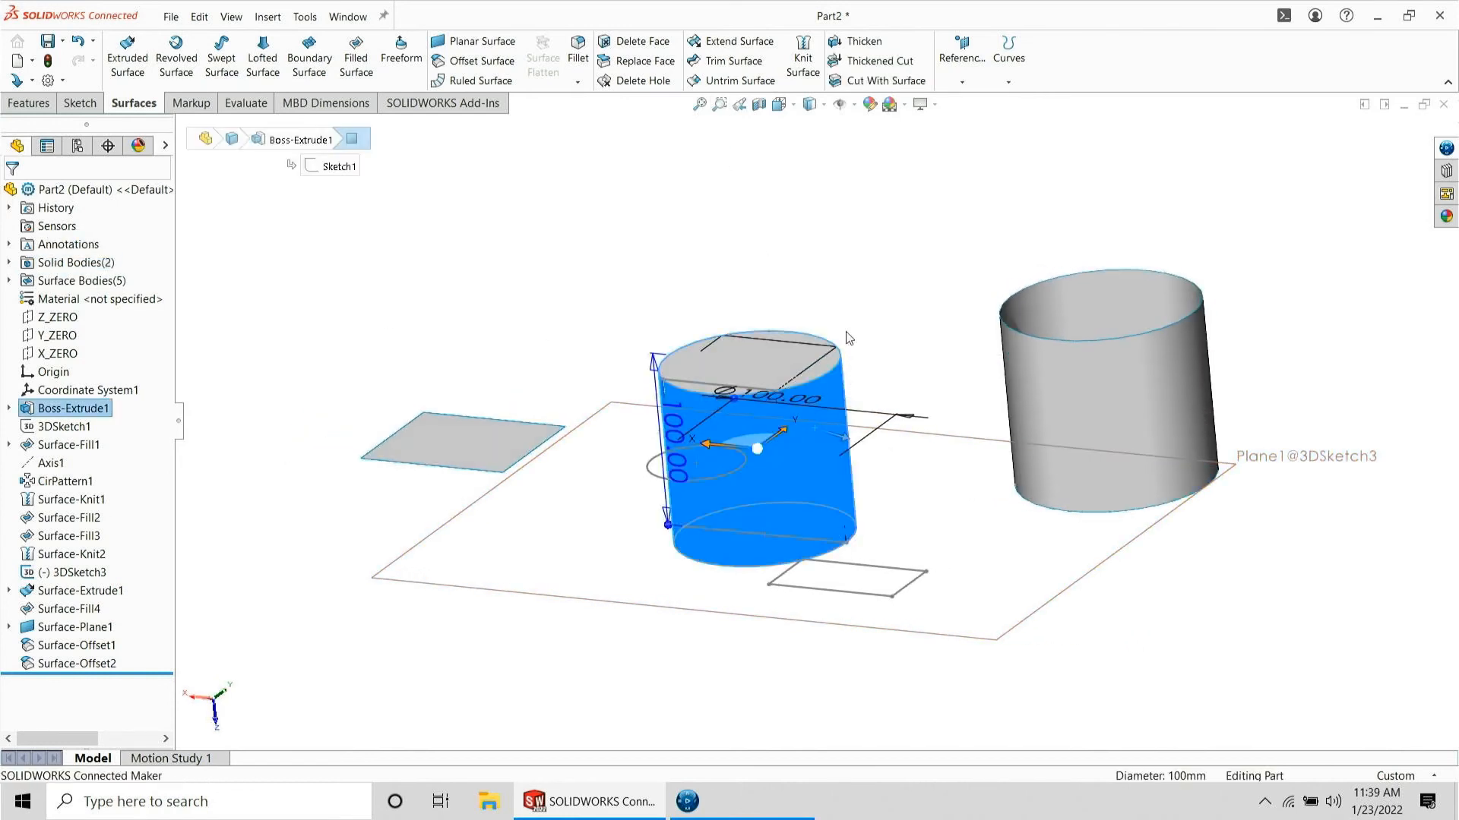
pyautogui.click(821, 364)
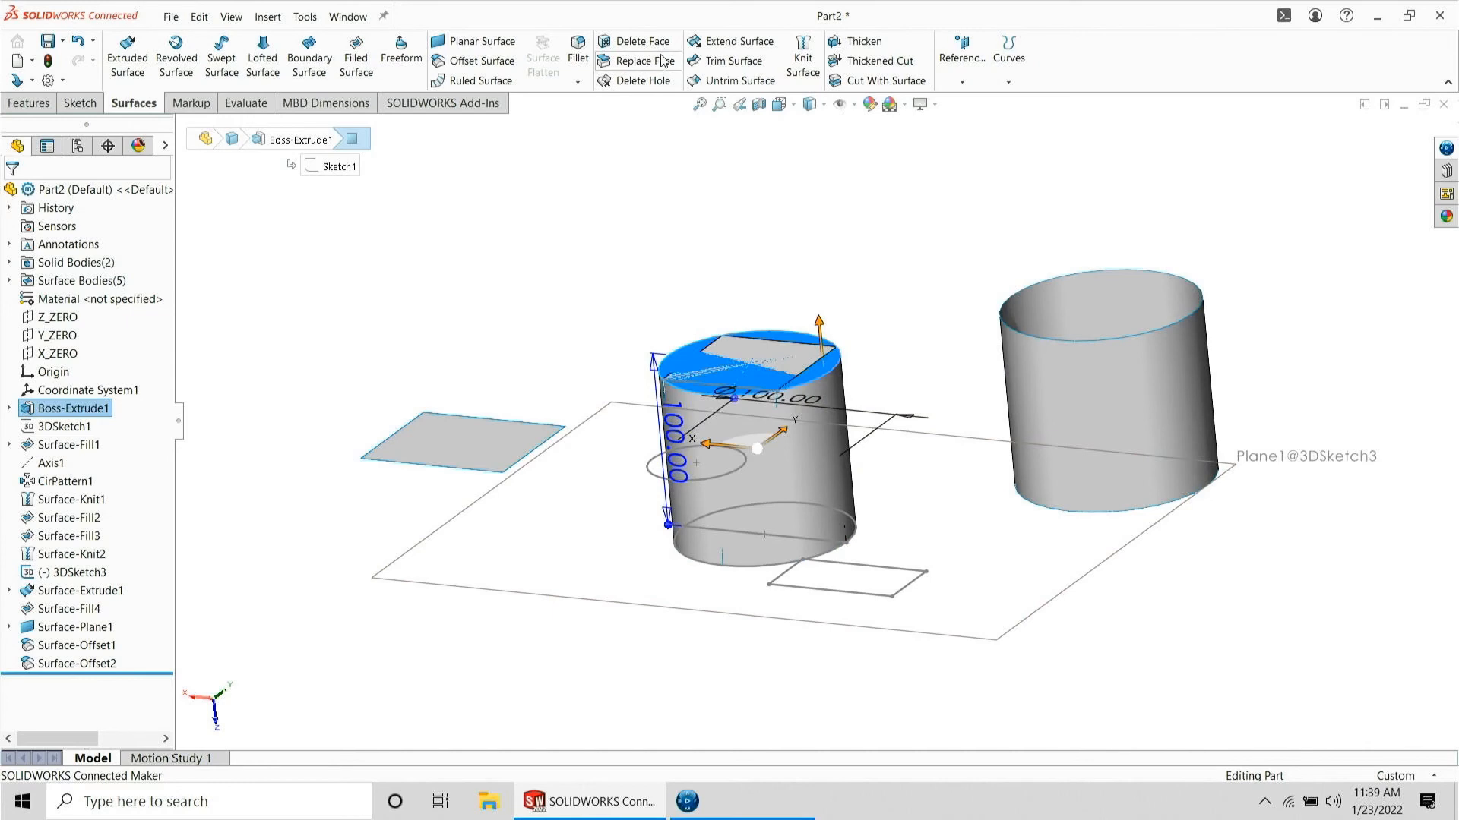
pyautogui.click(643, 41)
pyautogui.press('Return')
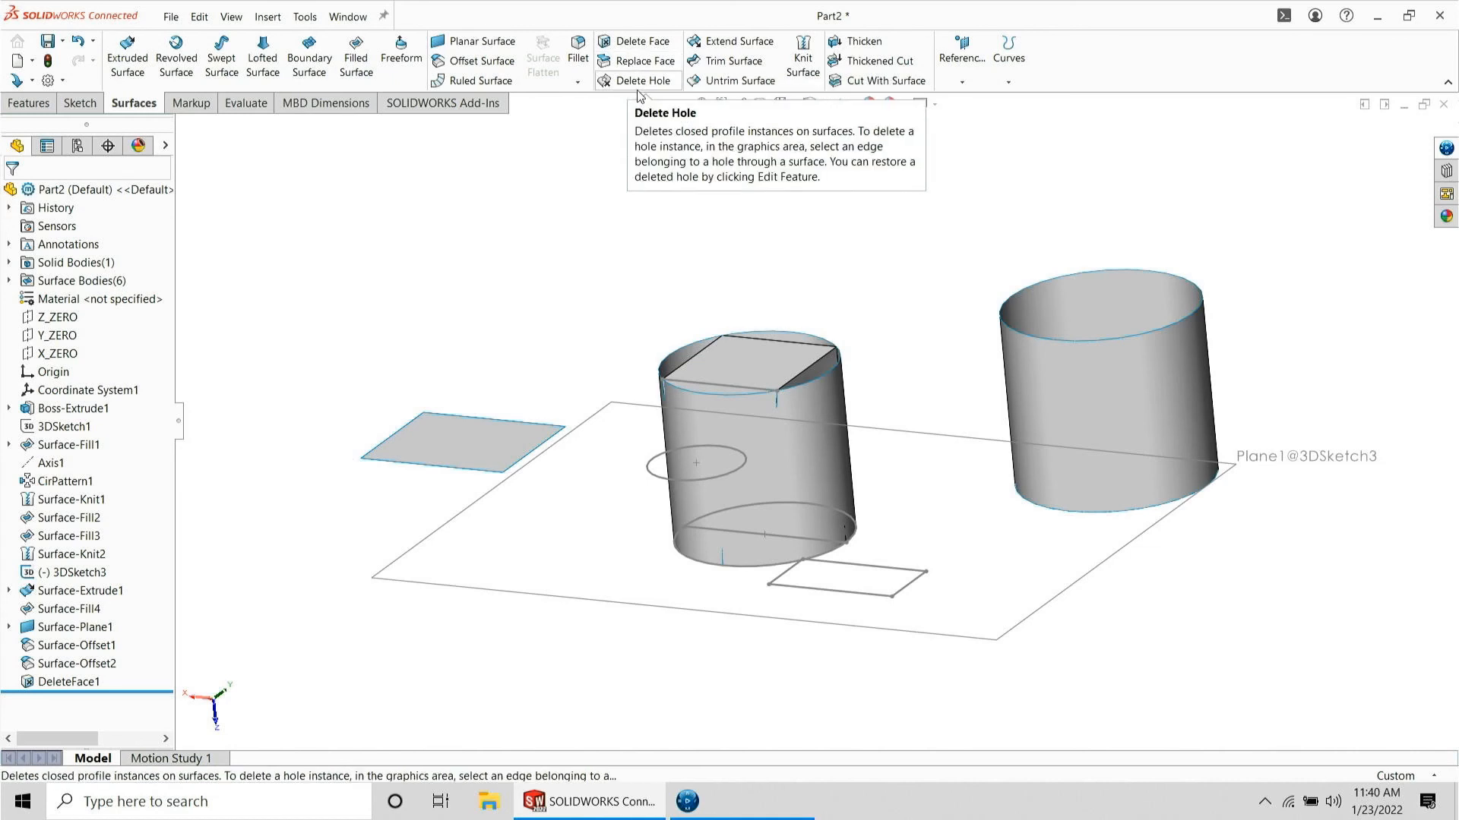
# - Extend the separate surface cylinder from its upper circular edge by 10 mm, using the Same surface extension type
pyautogui.click(734, 48)
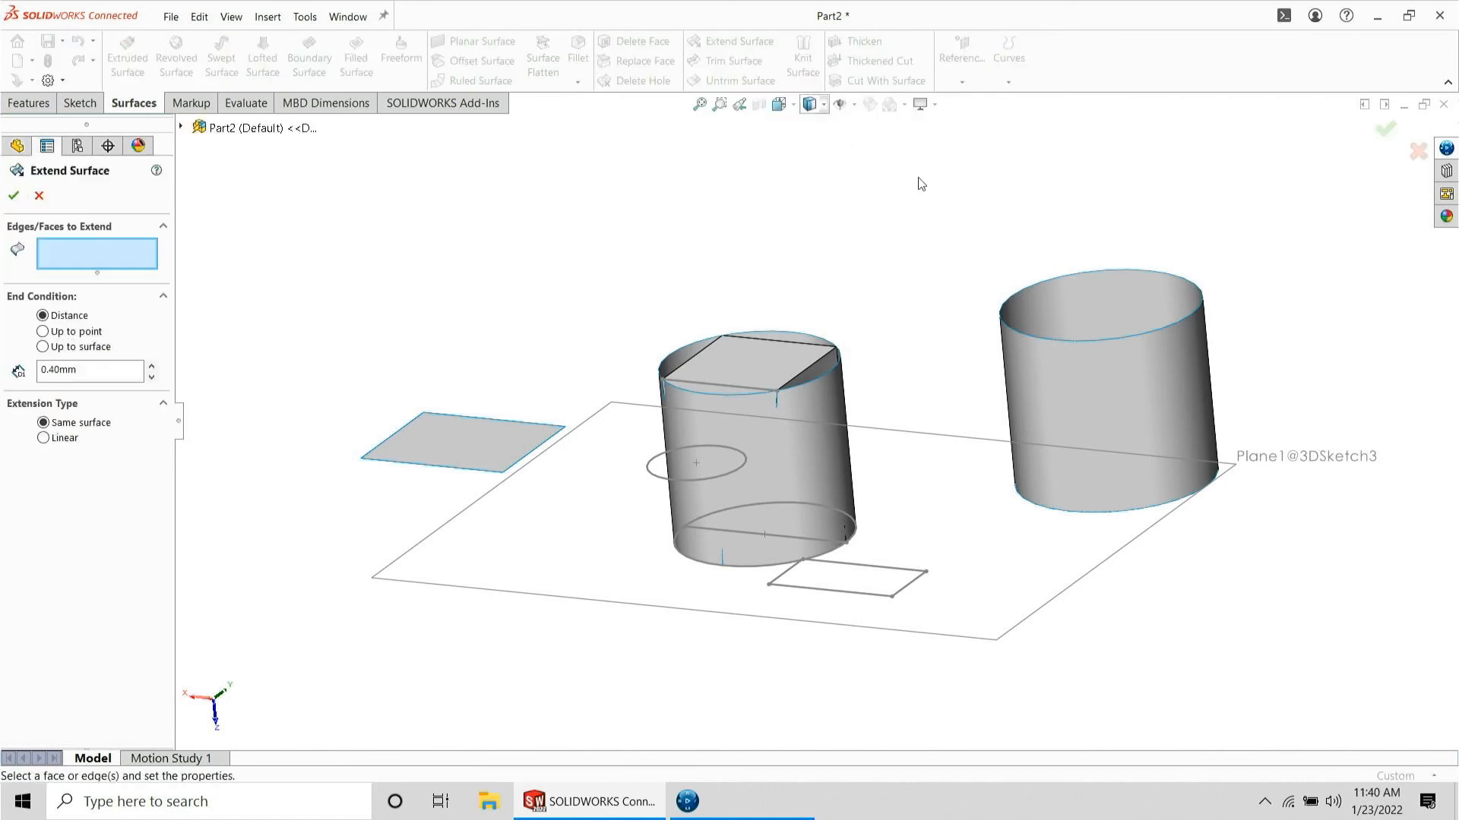
pyautogui.click(1032, 286)
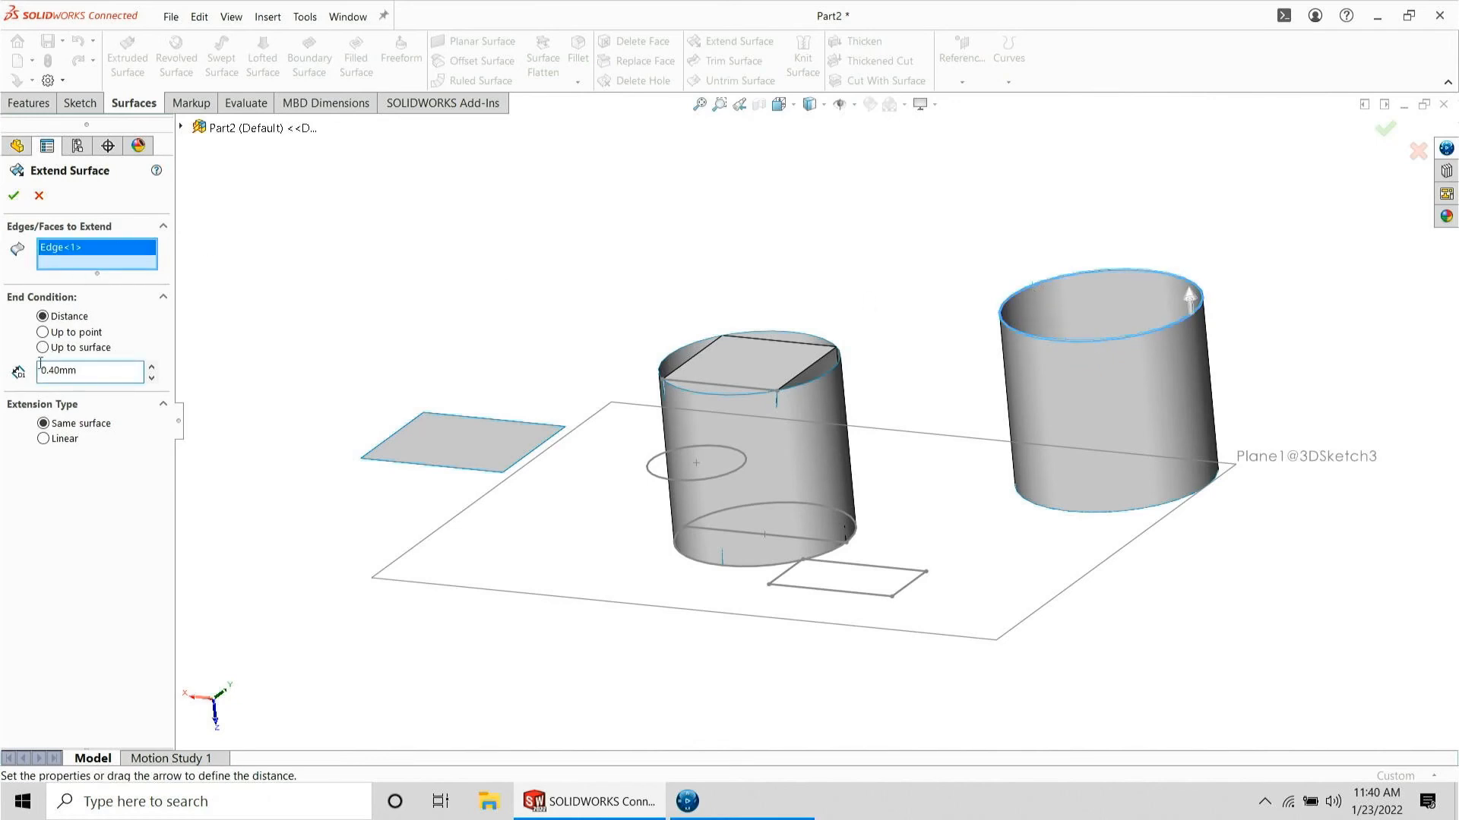
pyautogui.doubleClick(90, 377)
pyautogui.write('10')
pyautogui.press('Return')
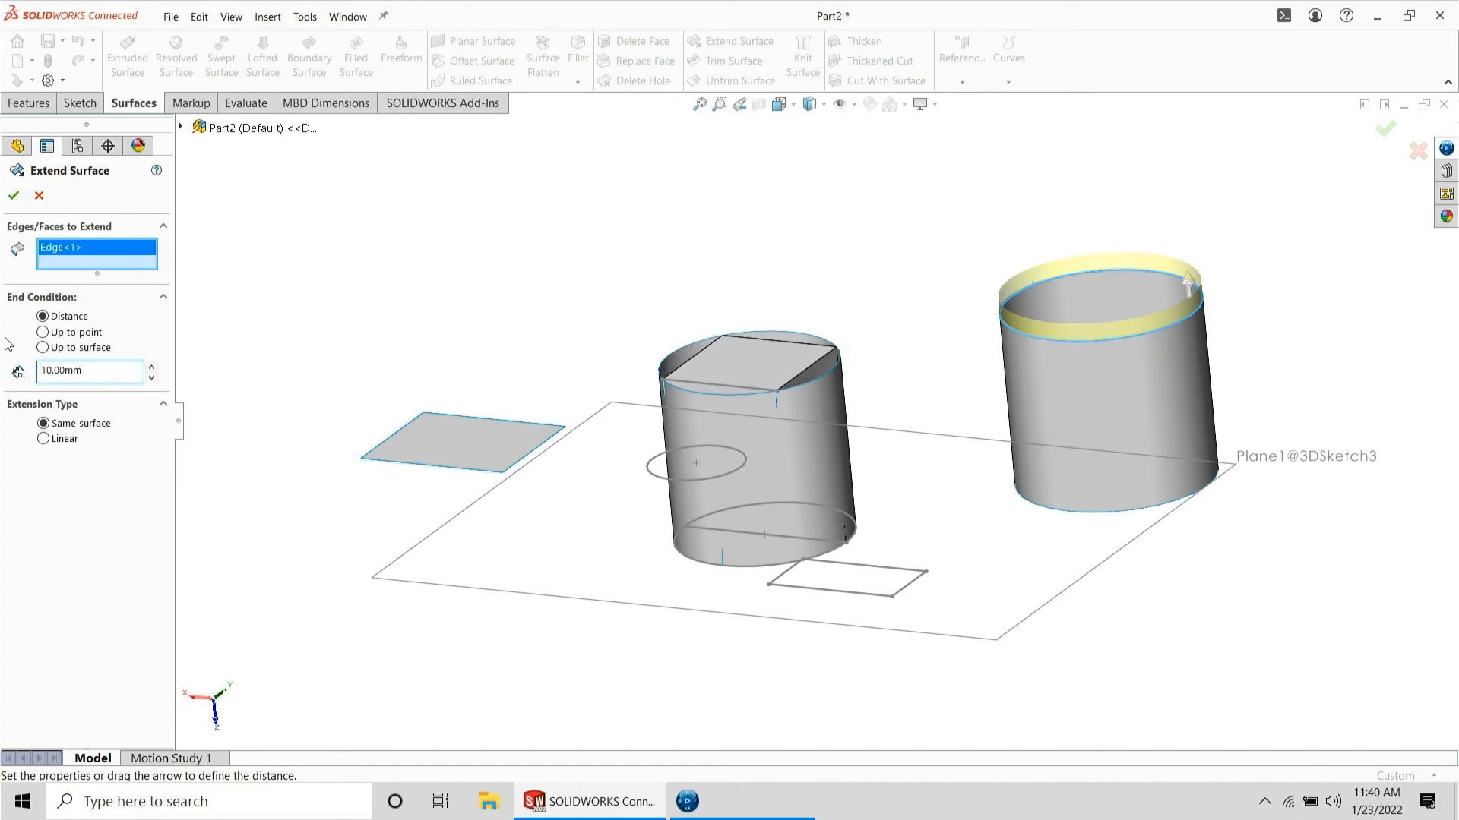
pyautogui.press('Return')
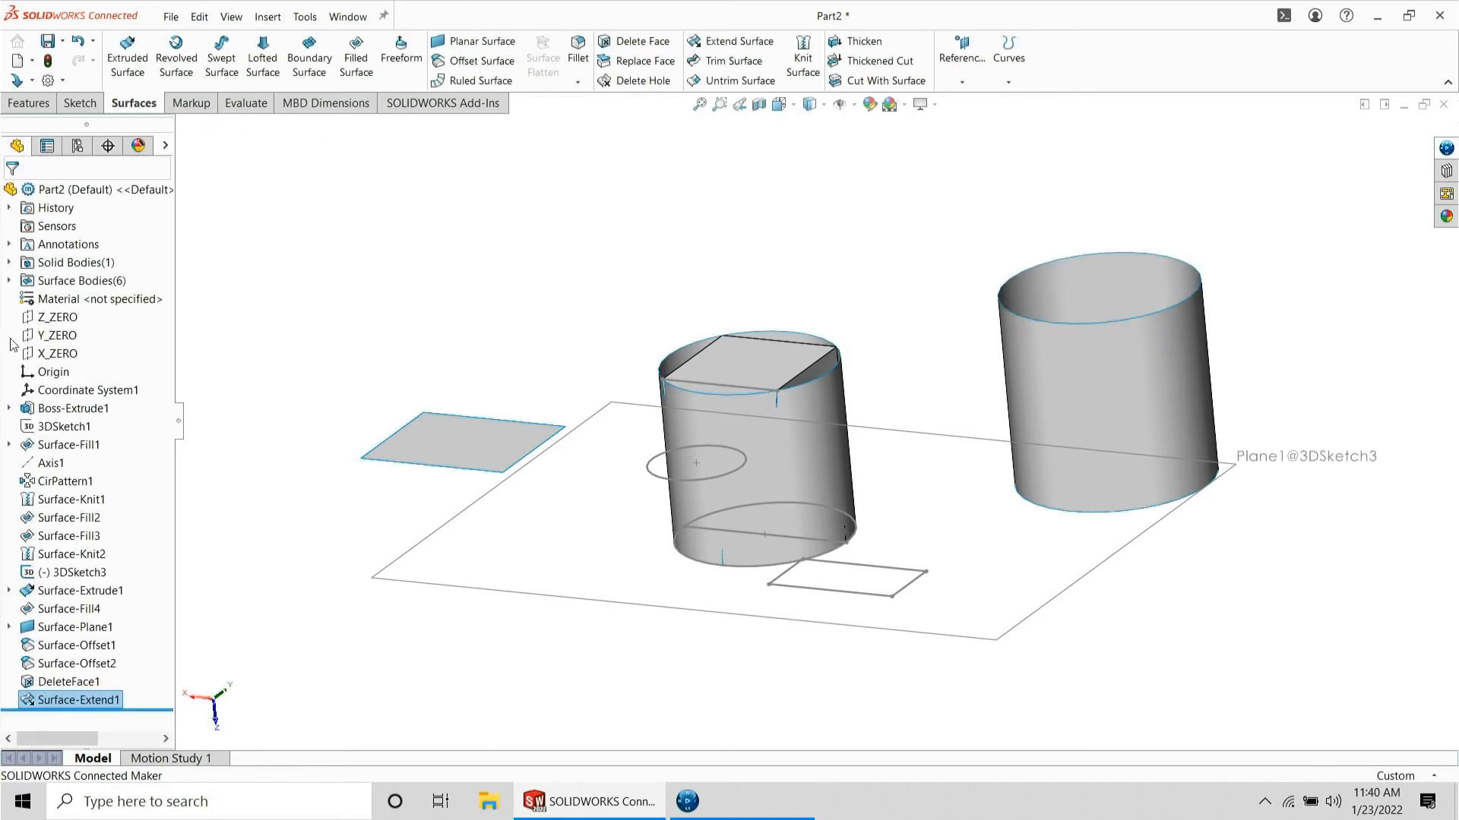
# - Hide the twisted solid body, the opened central cylinder and the sketches around the copied twisted face
pyautogui.click(800, 366)
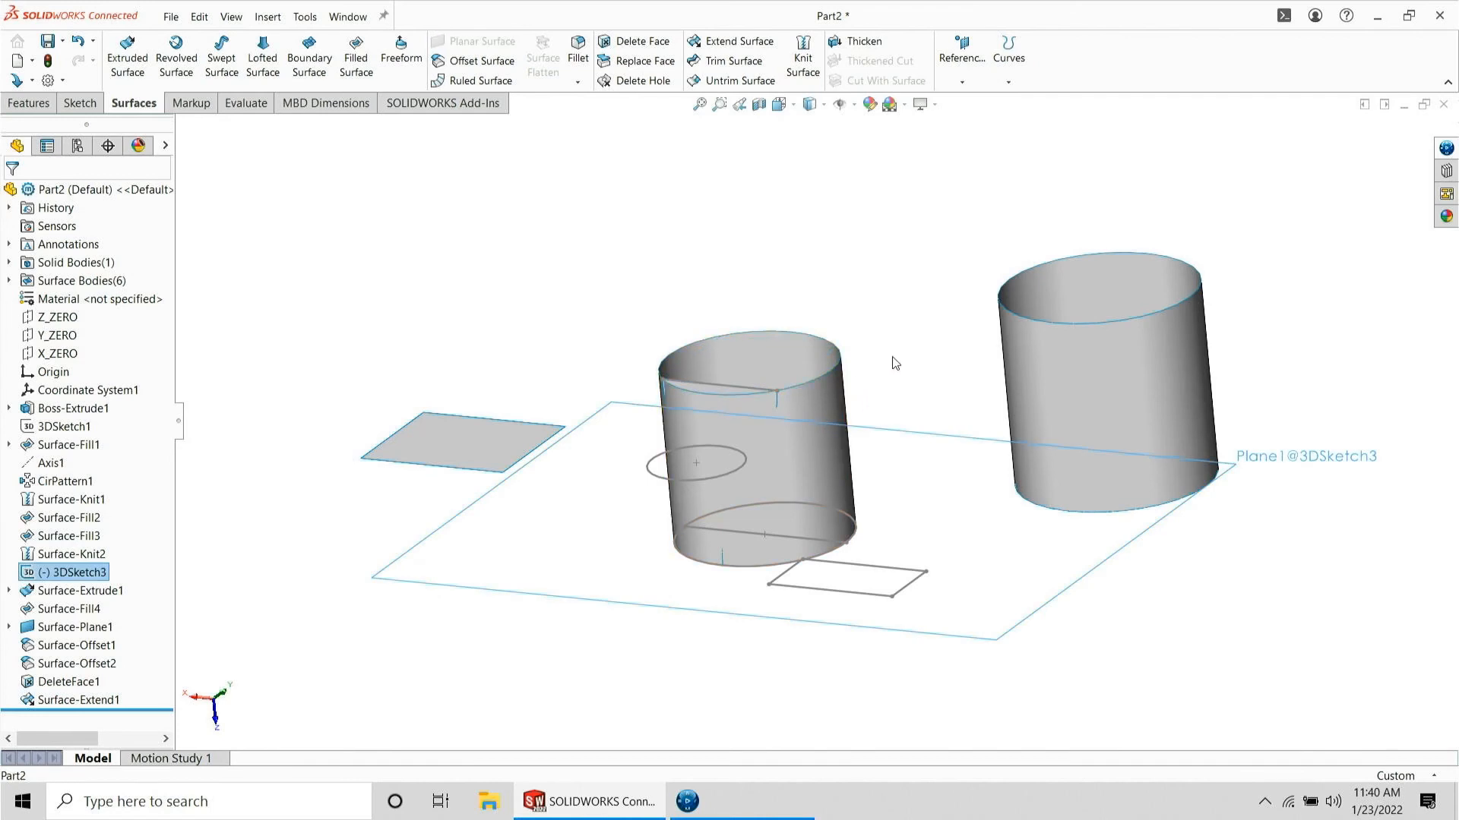
pyautogui.click(833, 385)
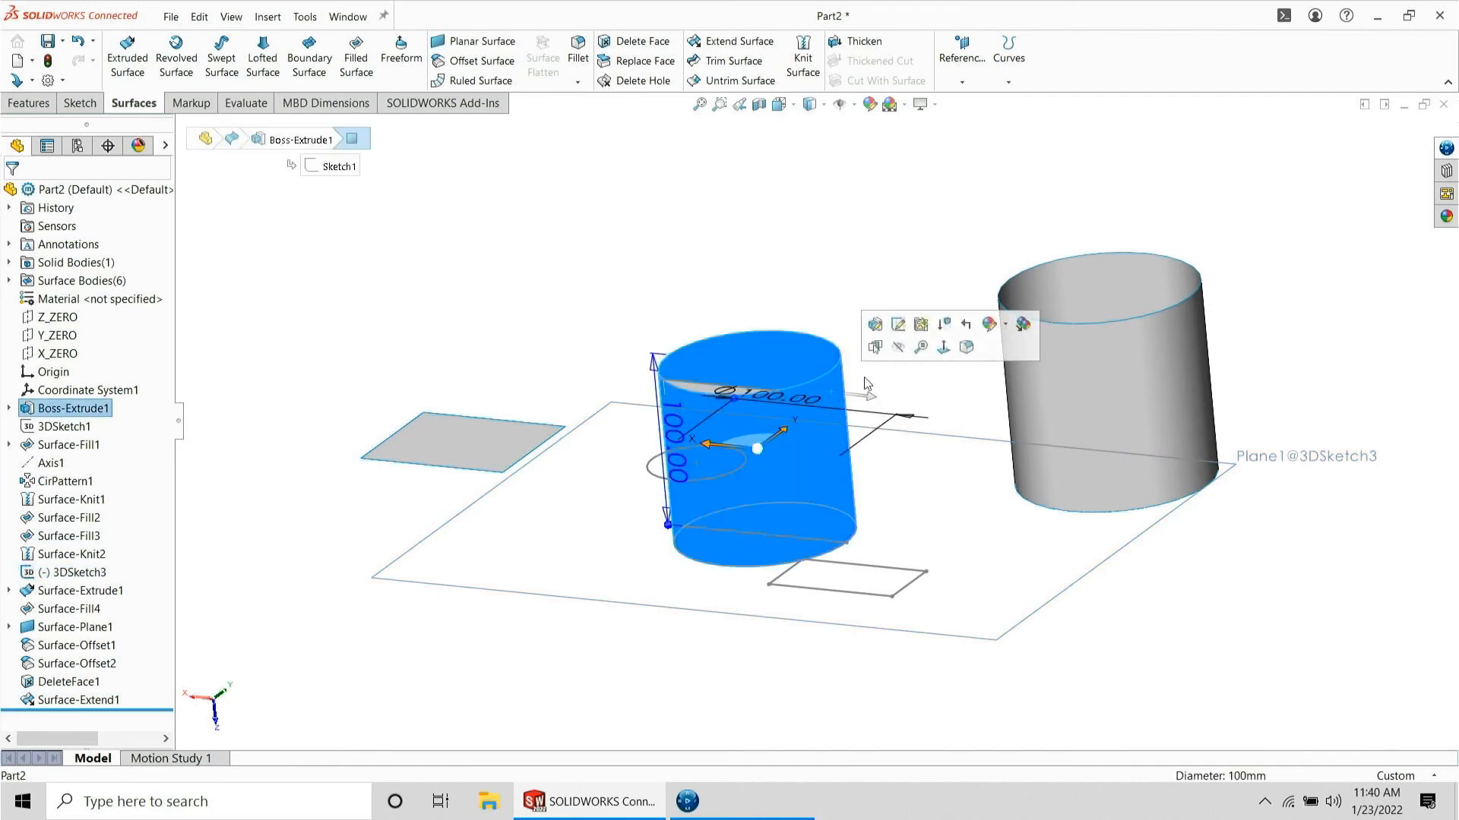
pyautogui.click(818, 381)
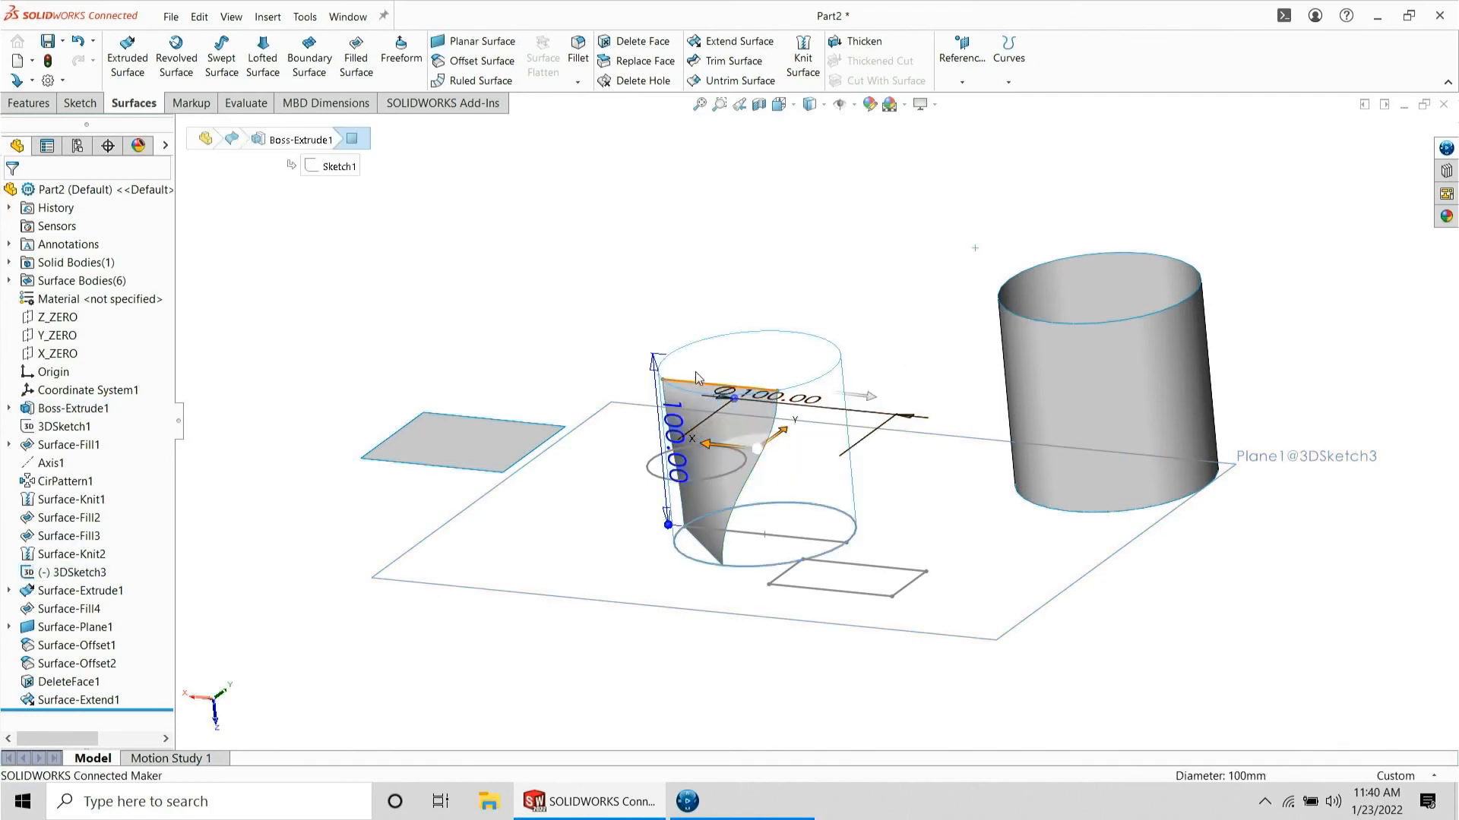
pyautogui.click(703, 365)
pyautogui.click(691, 387)
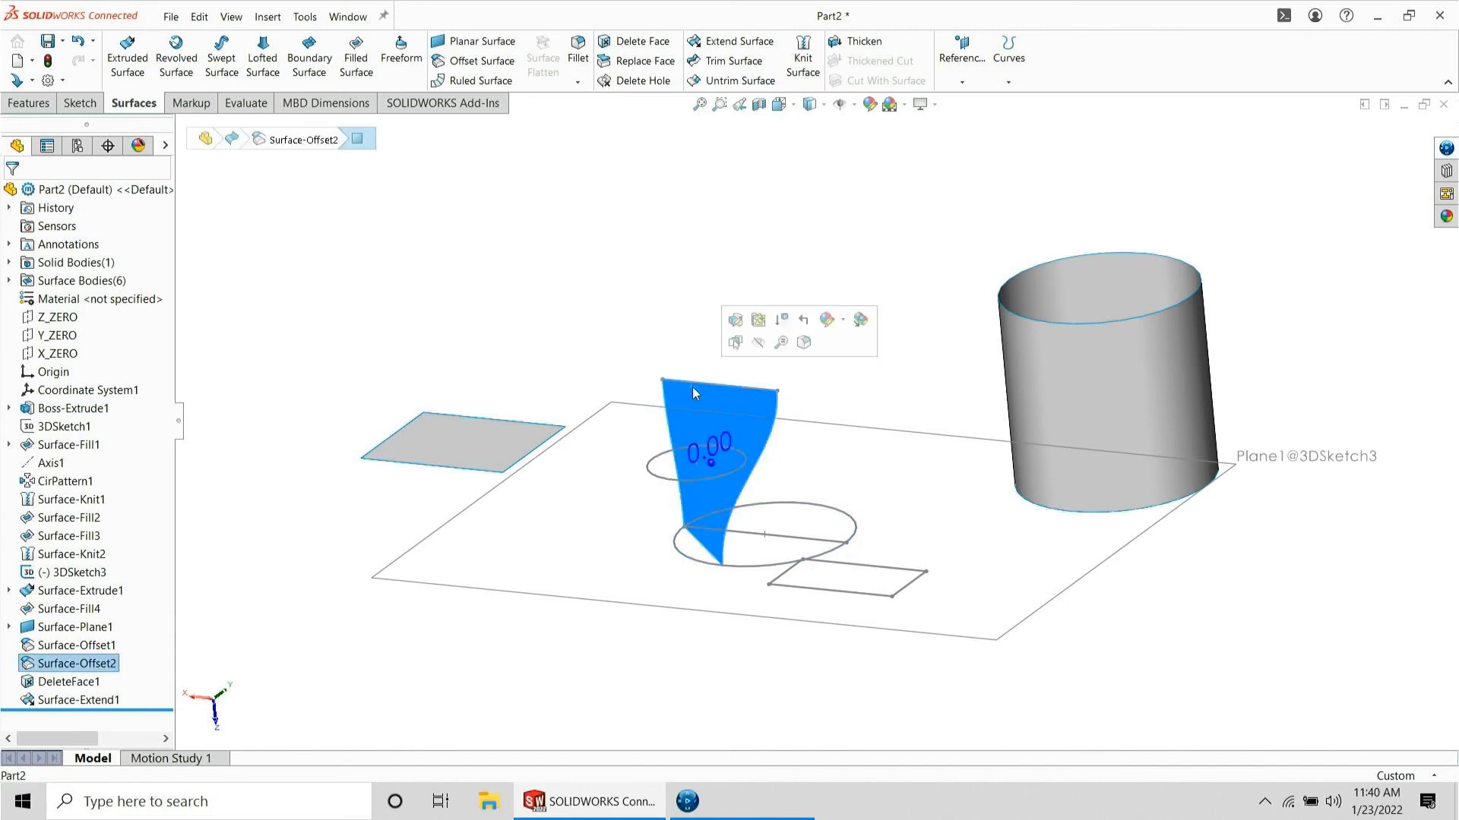
pyautogui.click(763, 342)
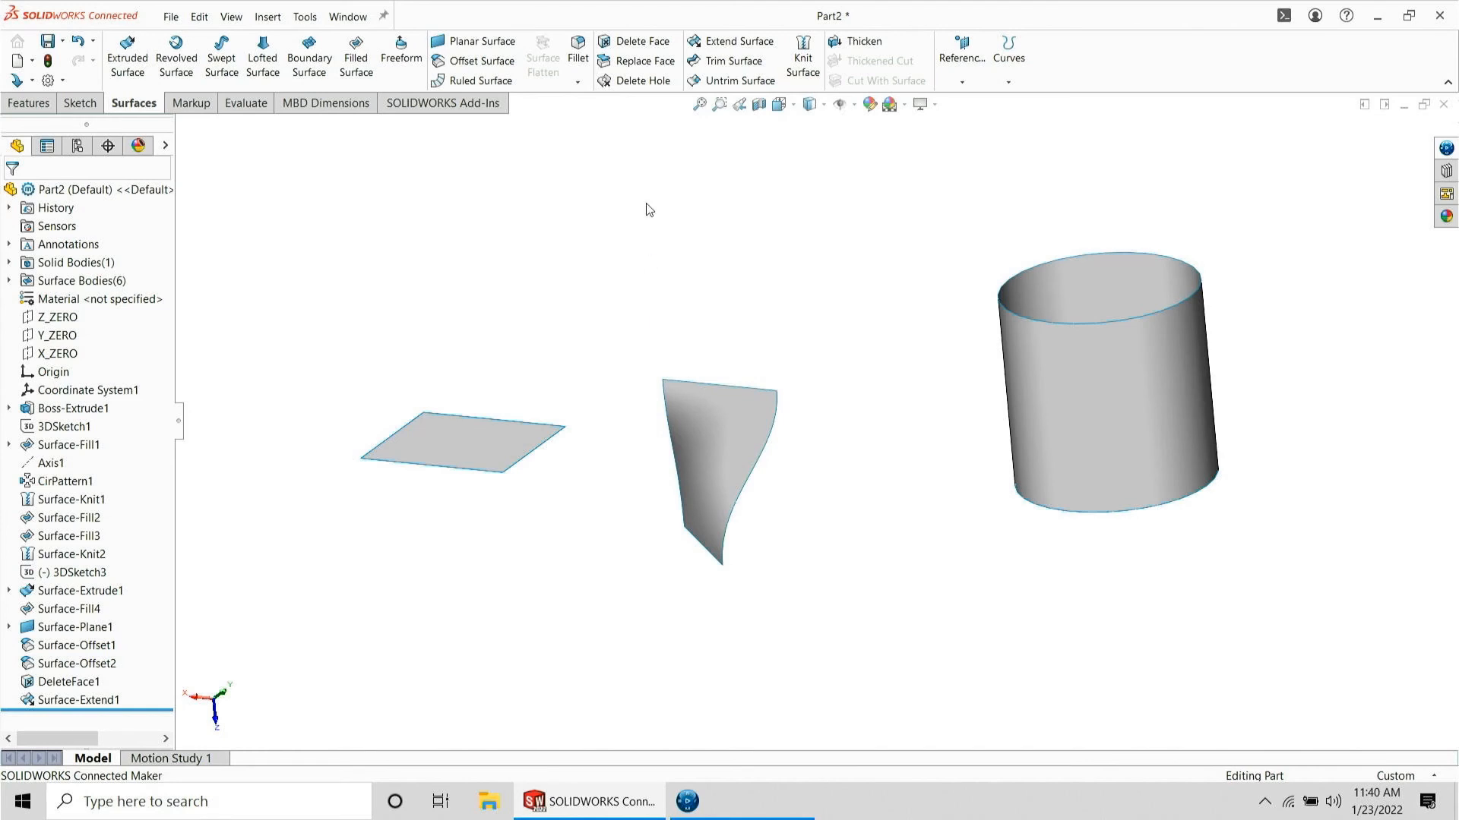
# - Extend the copied twisted face from its upper edge by 100 mm, using the Same surface extension type
pyautogui.click(732, 41)
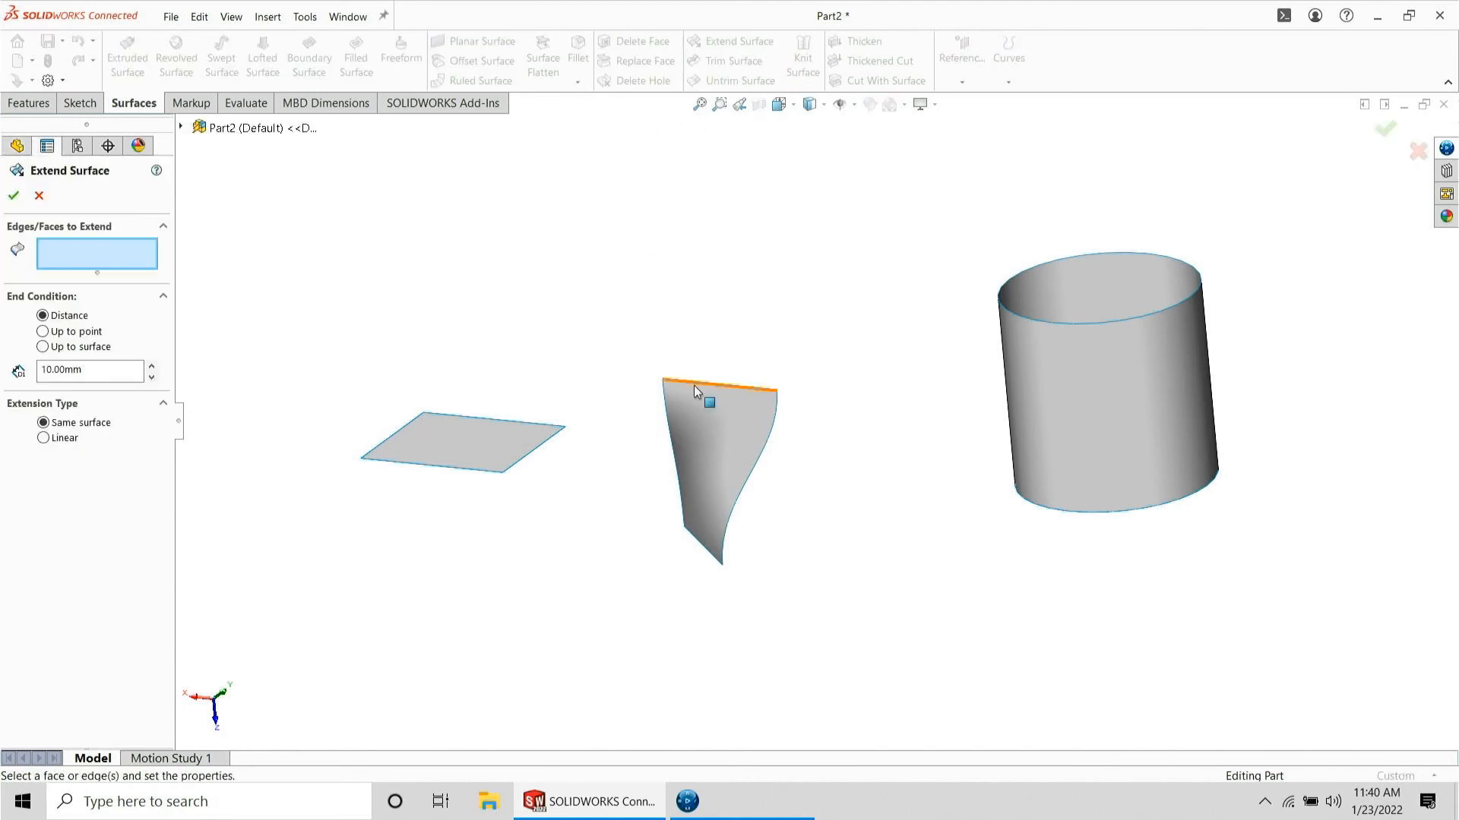
pyautogui.click(717, 387)
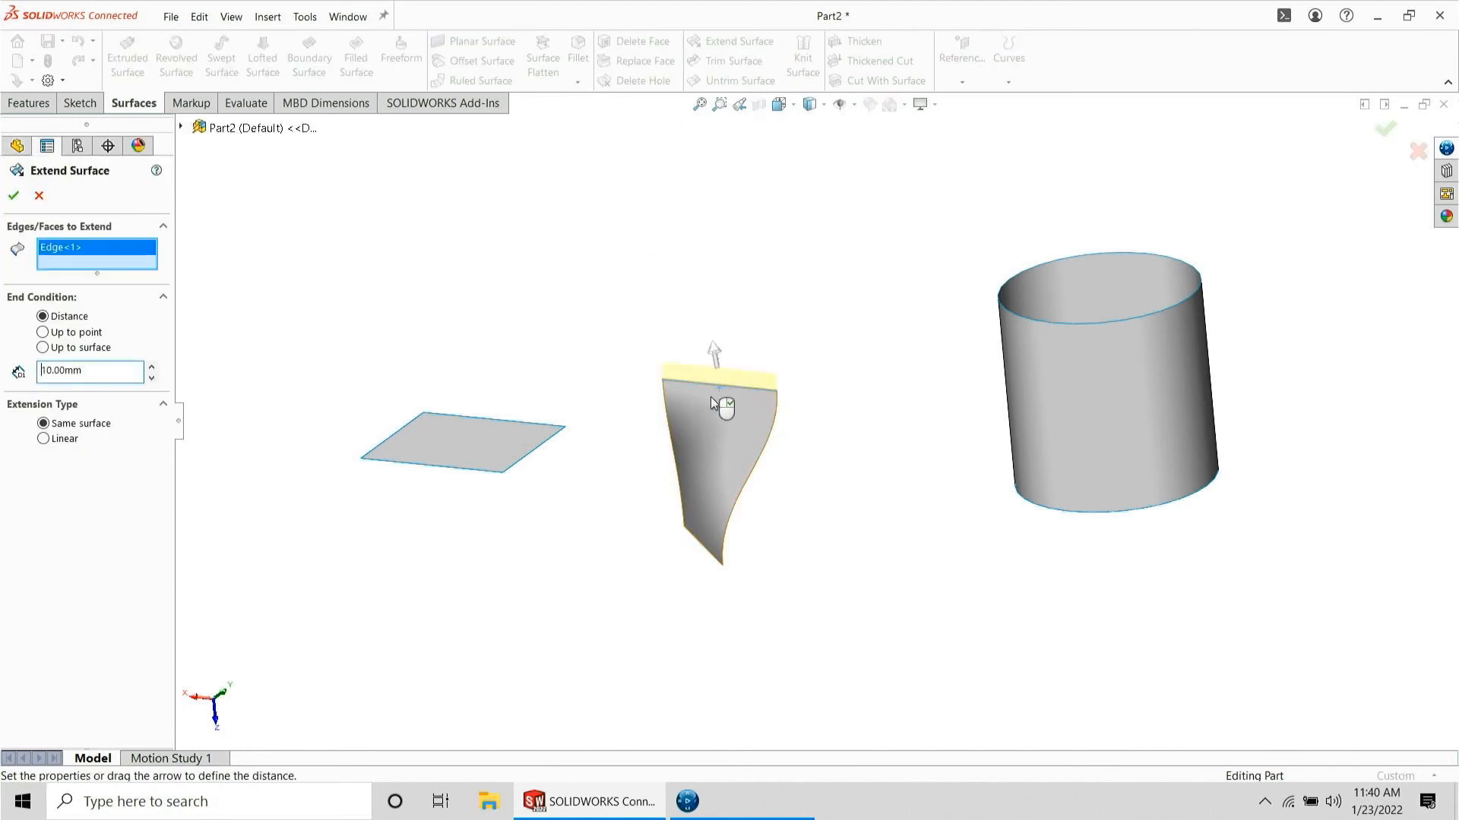
pyautogui.doubleClick(102, 373)
pyautogui.write('100')
pyautogui.press('Return')
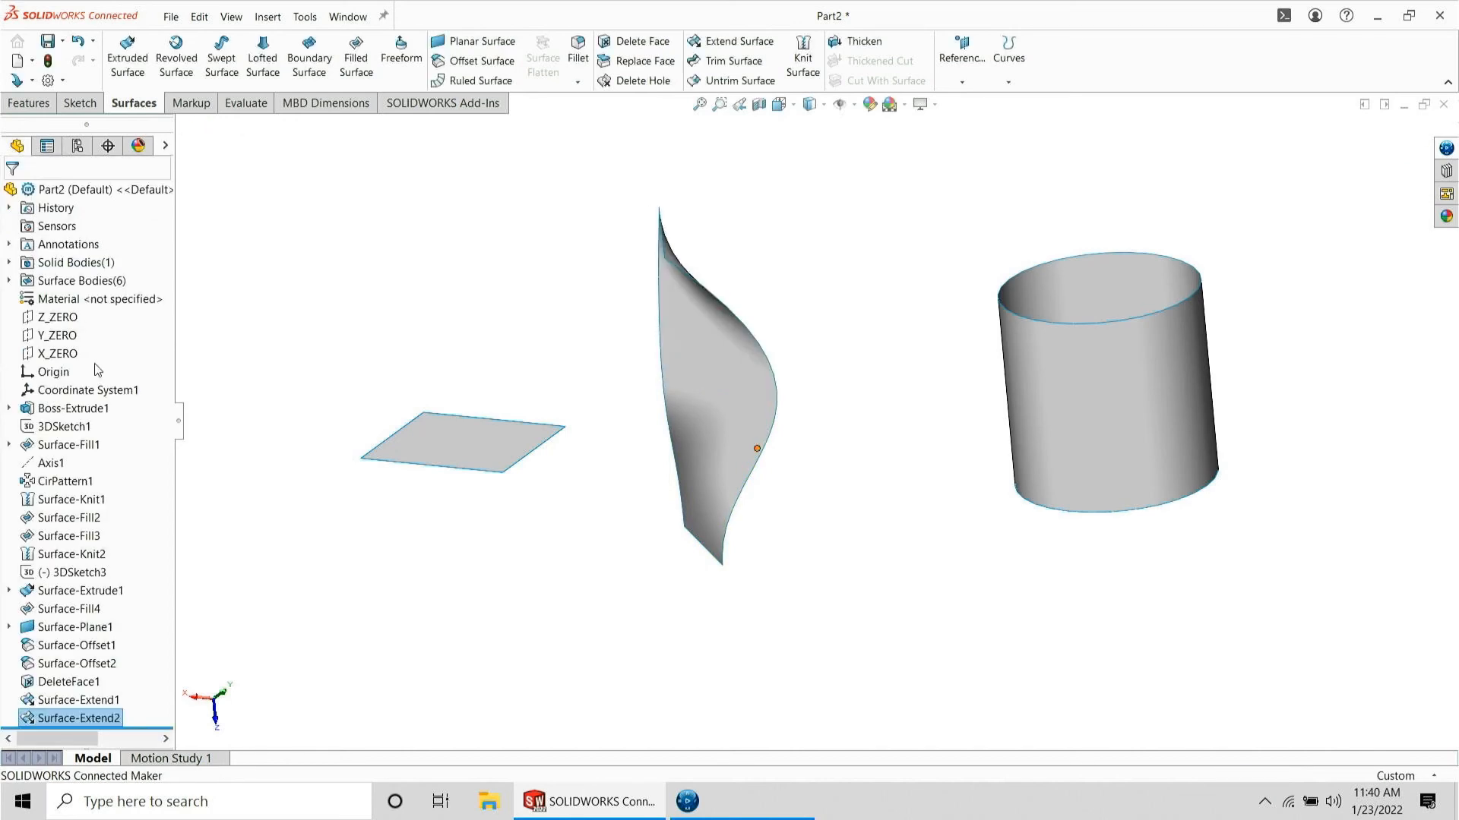
pyautogui.moveTo(716, 414); pyautogui.dragTo(693, 323, button='middle')
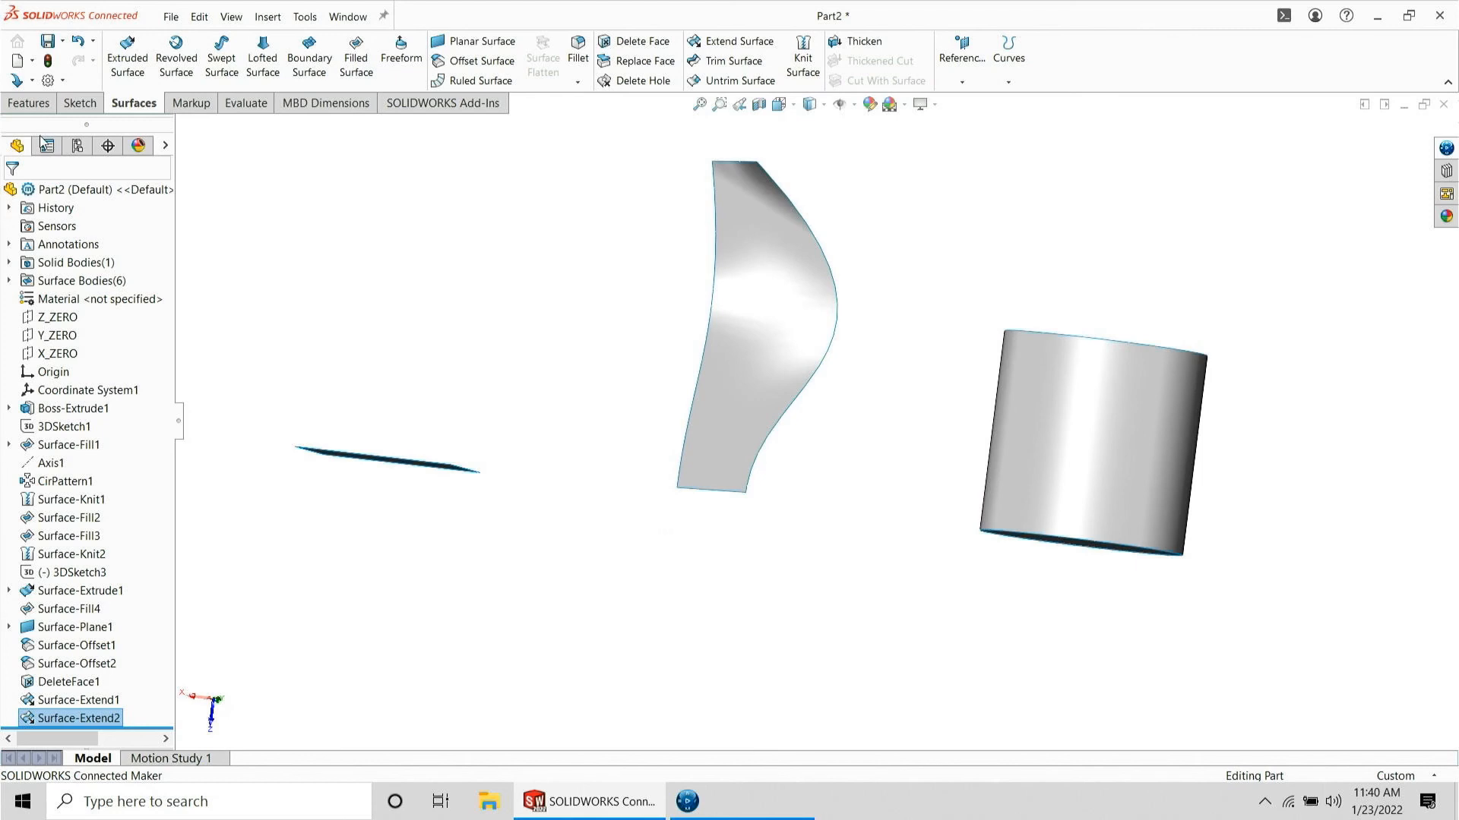
pyautogui.click(32, 105)
pyautogui.click(119, 111)
pyautogui.moveTo(773, 254); pyautogui.dragTo(714, 288, button='middle')
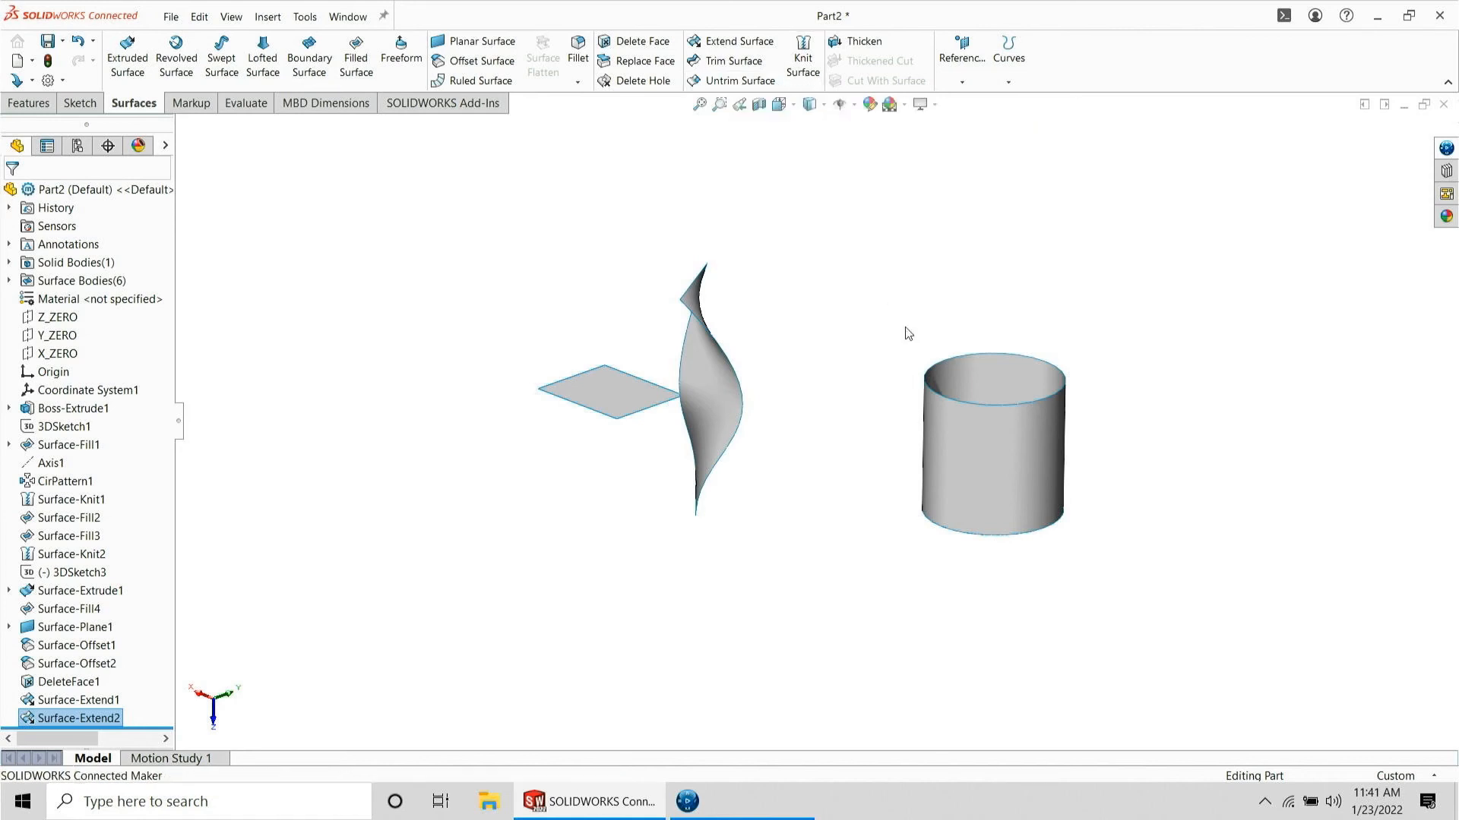
# - Close the upper opening of the extended surface cylinder with a planar surface bounded by its circular edge
pyautogui.click(997, 404)
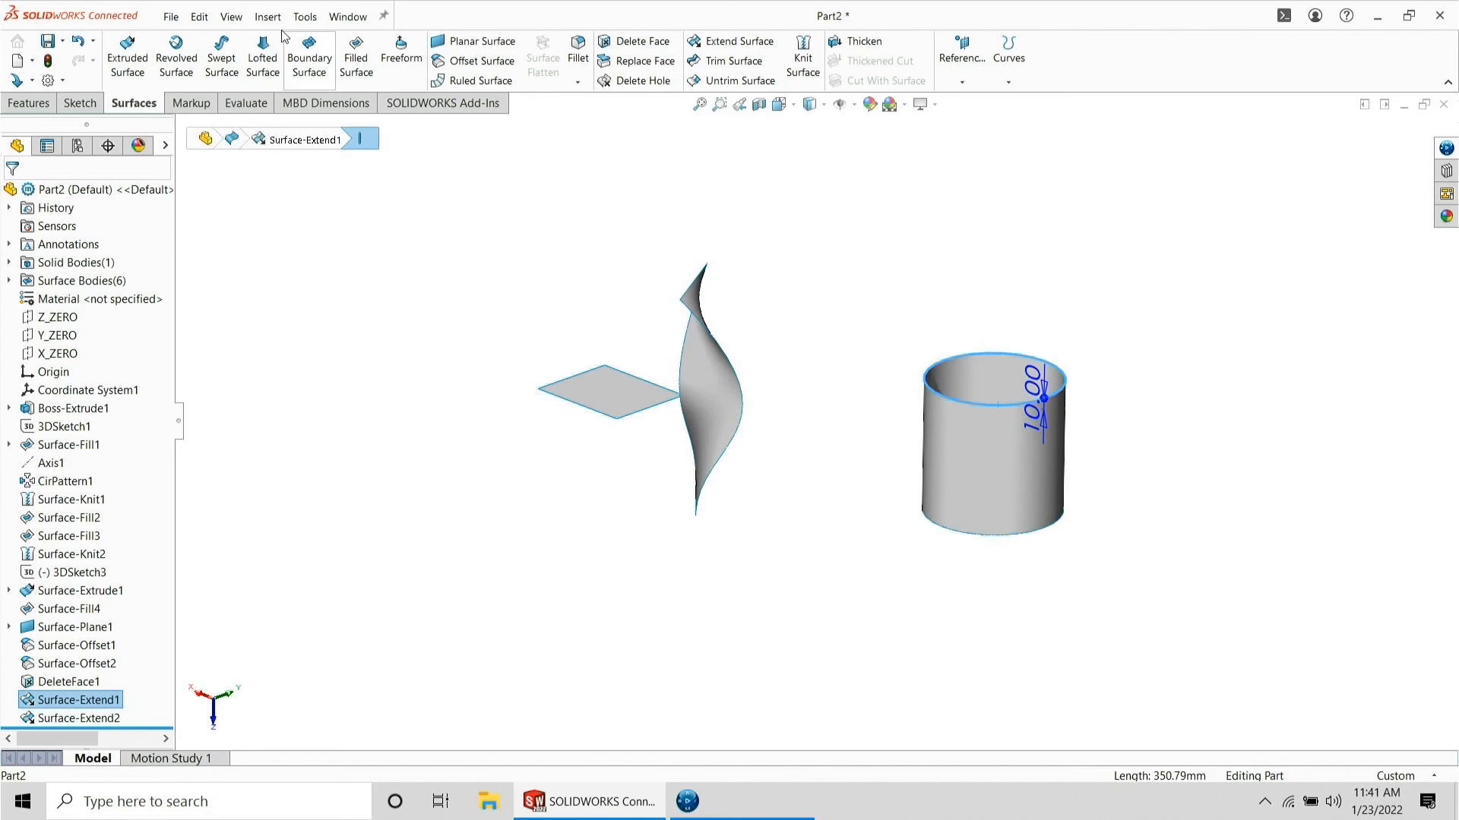
pyautogui.click(512, 39)
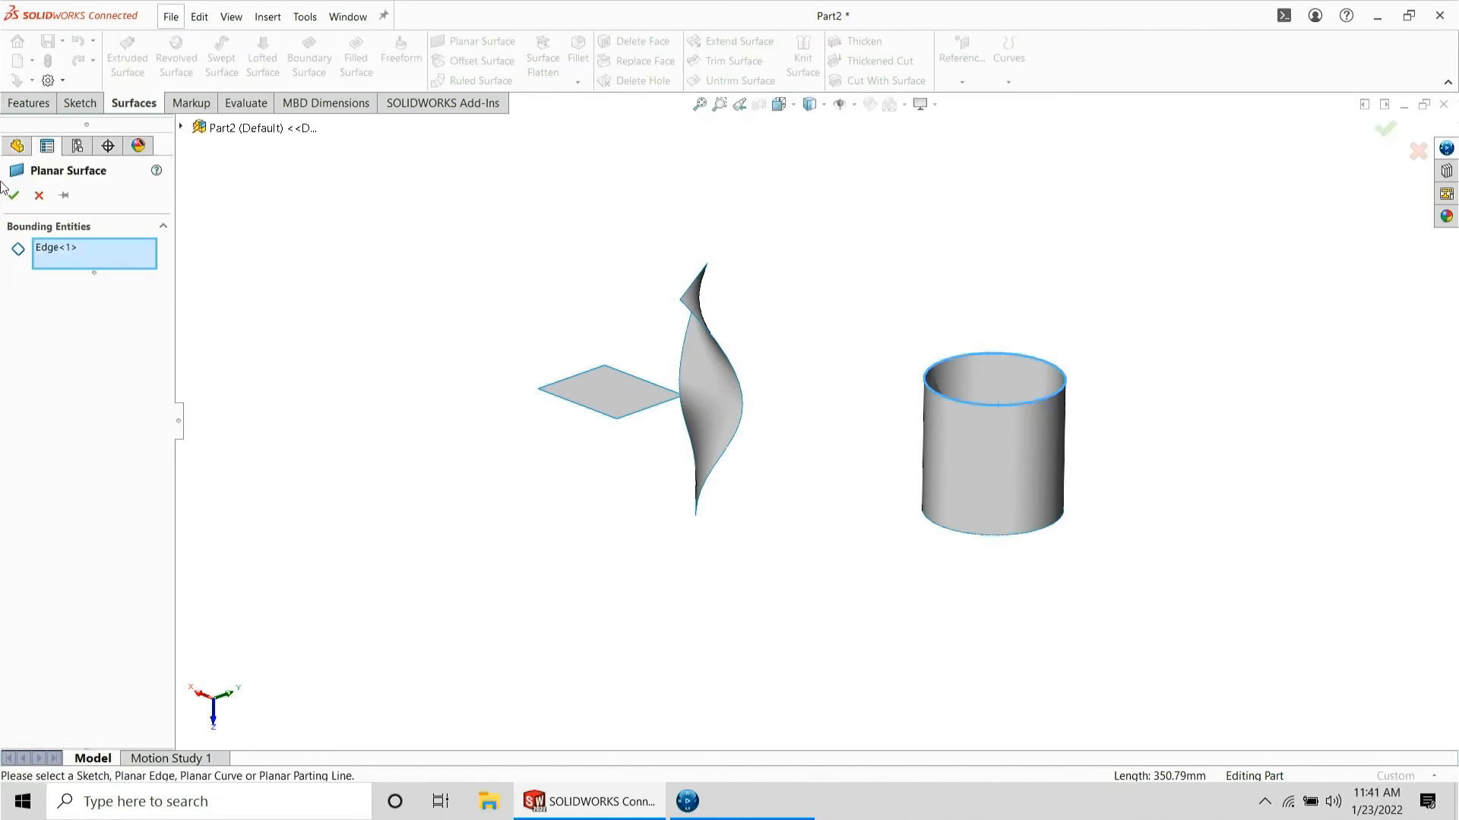
pyautogui.click(13, 196)
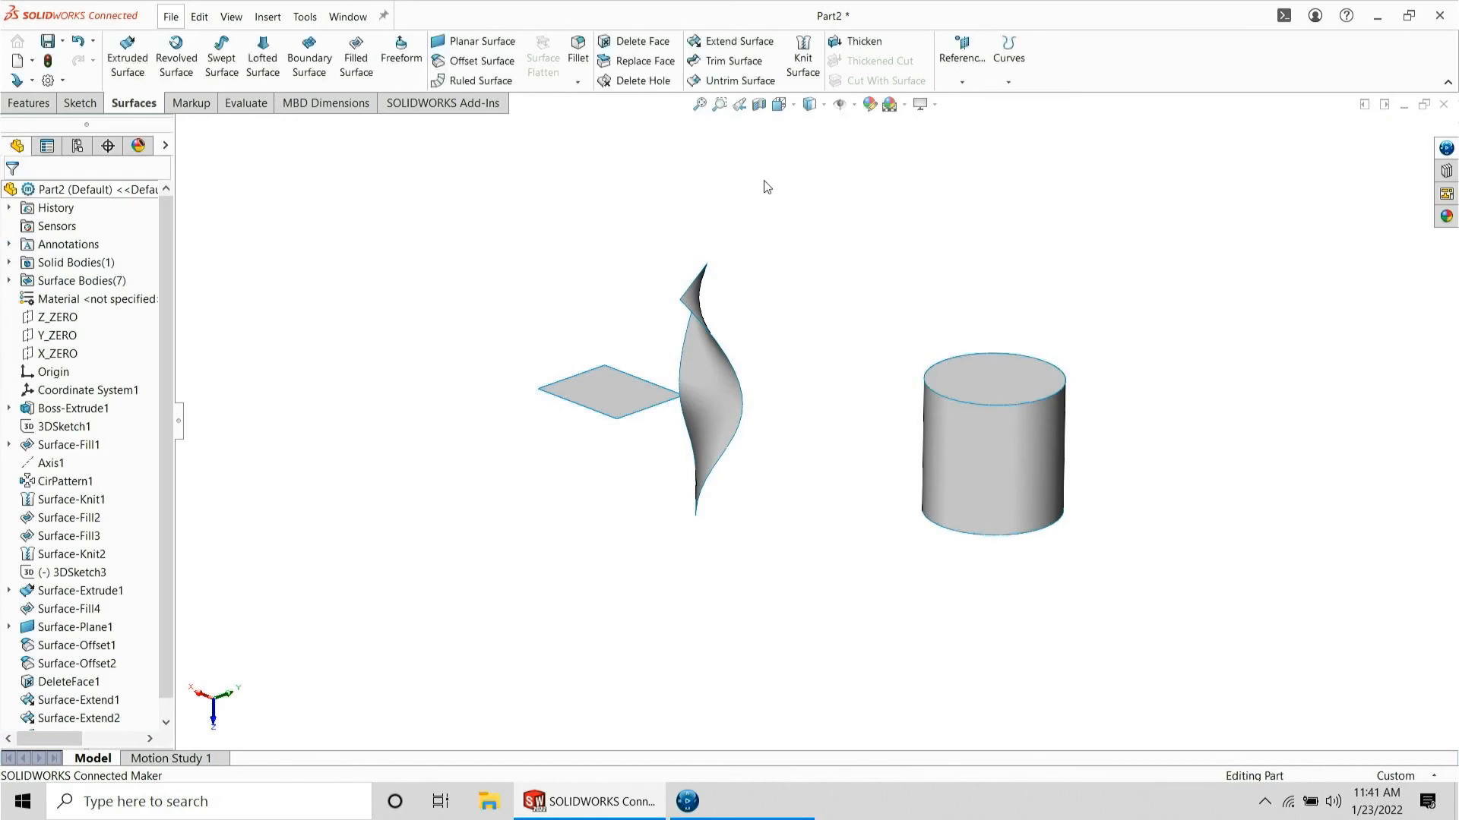
# - Knit the planar cap and the extended cylinder wall into one surface body, trying the Create solid option
pyautogui.click(805, 53)
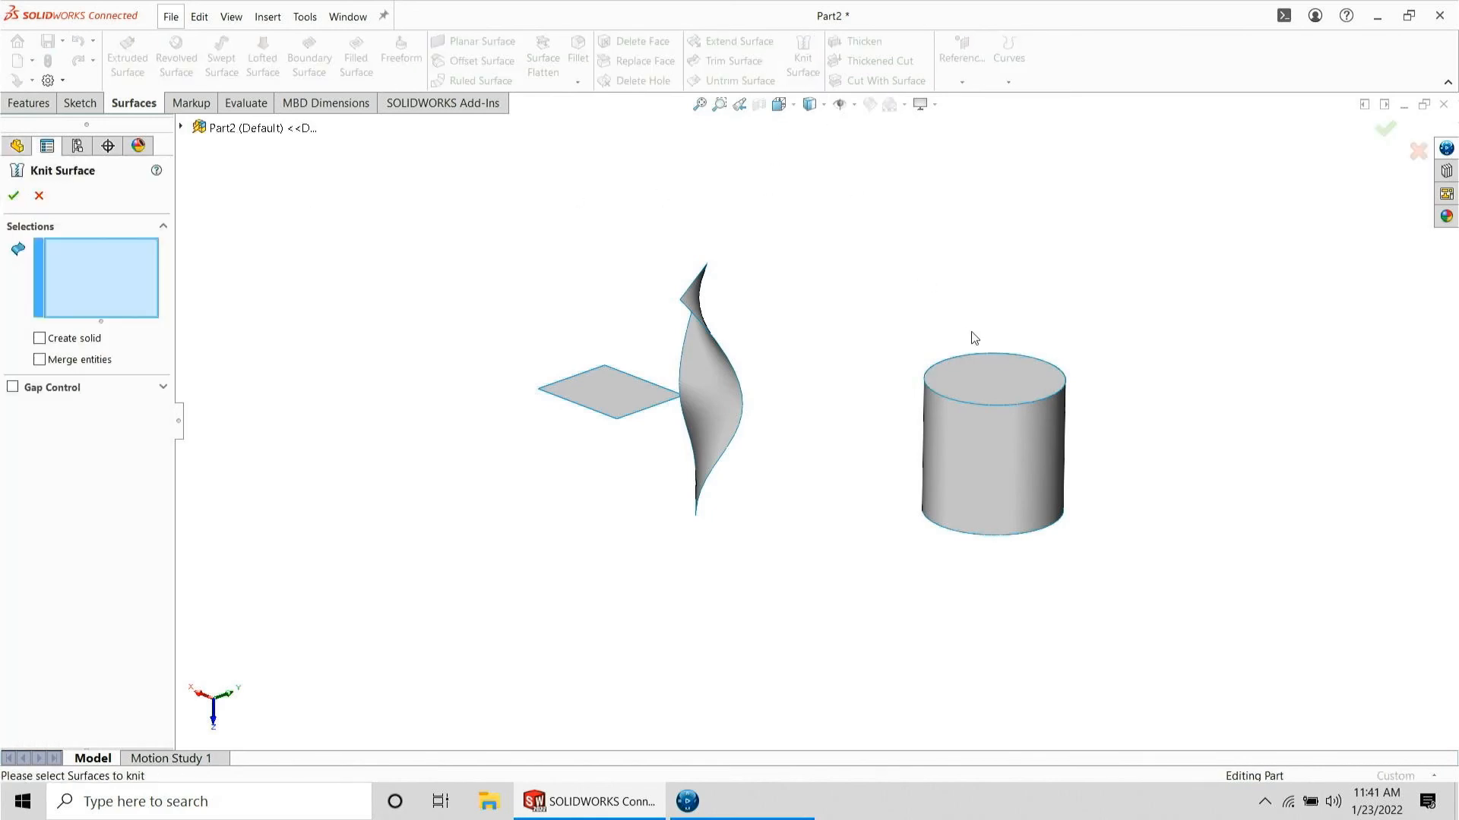
pyautogui.click(991, 378)
pyautogui.click(978, 454)
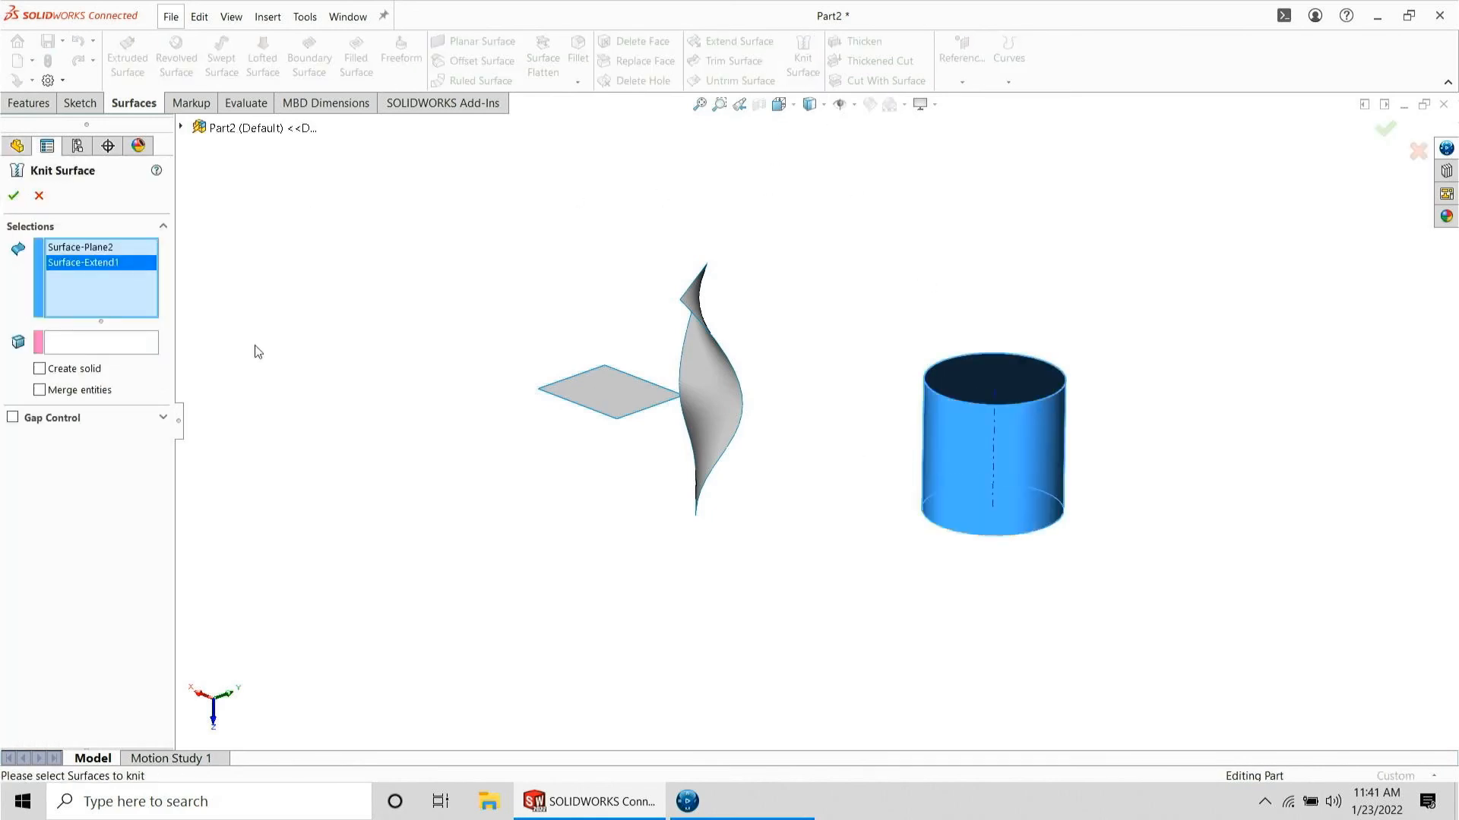
pyautogui.click(69, 372)
pyautogui.click(12, 196)
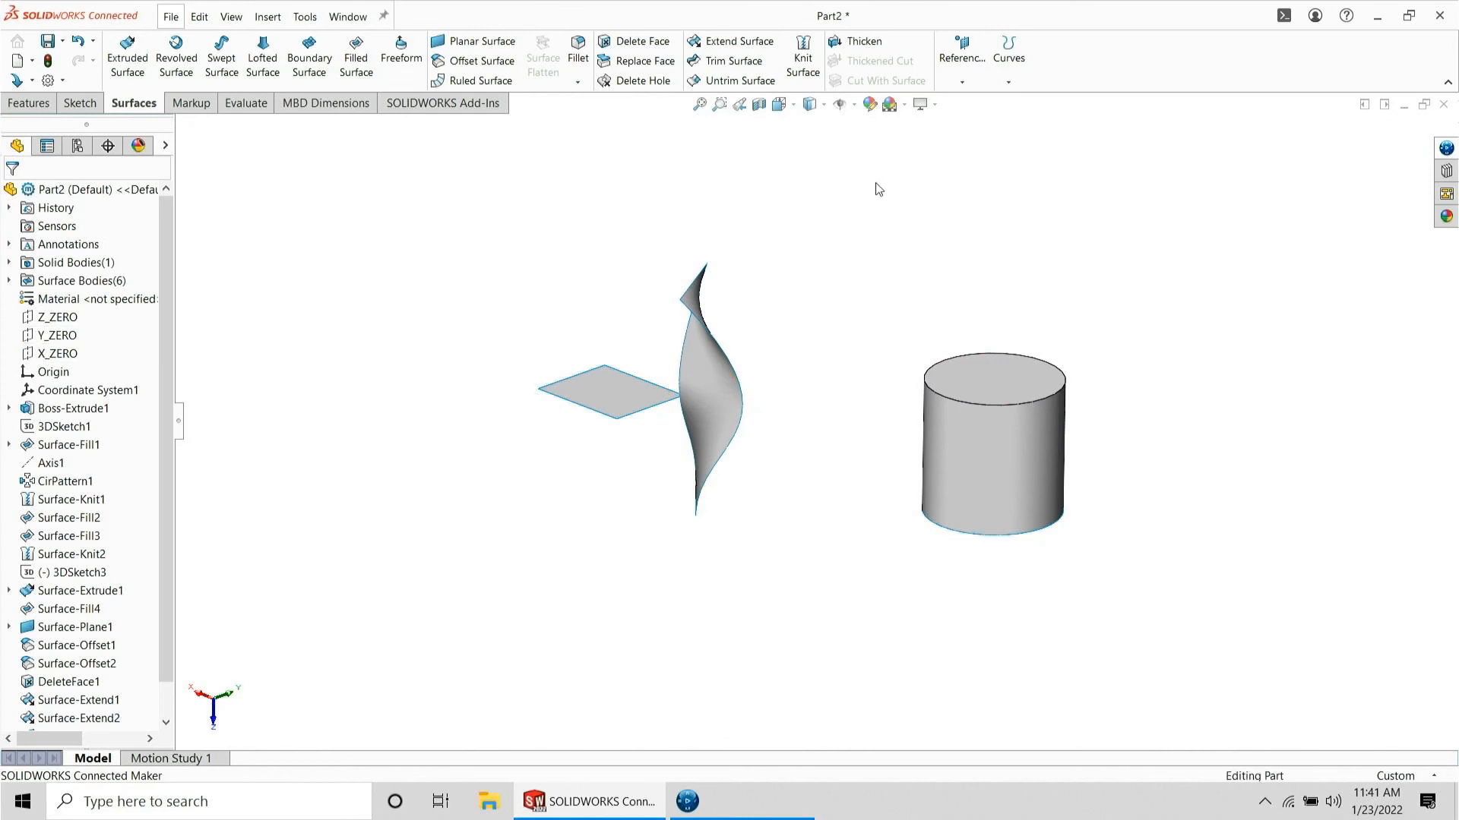
# - Thicken the extended twisted surface on both sides, trying 1 mm before setting the thickness to 10 mm
pyautogui.click(708, 420)
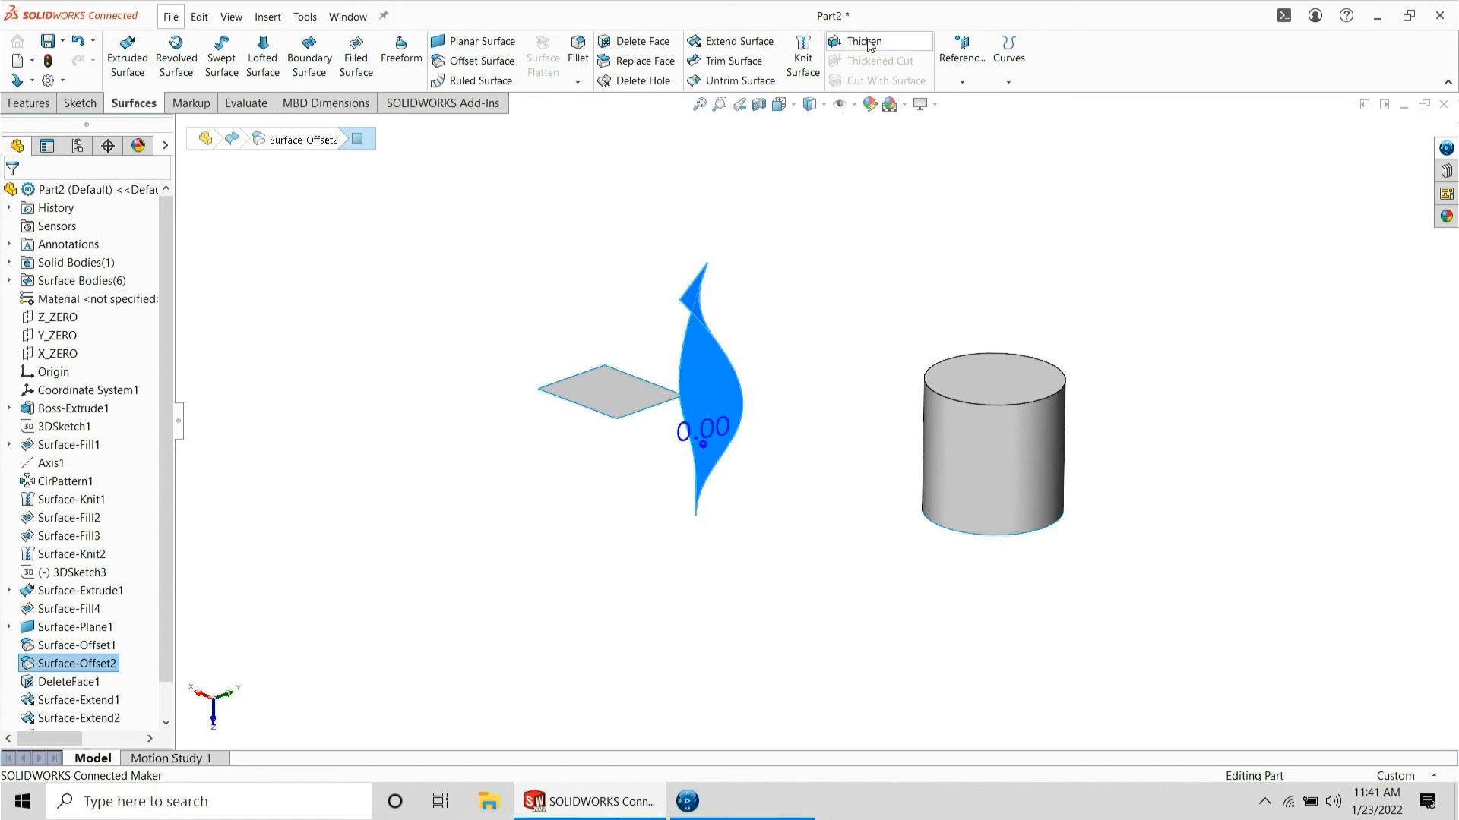
pyautogui.click(860, 42)
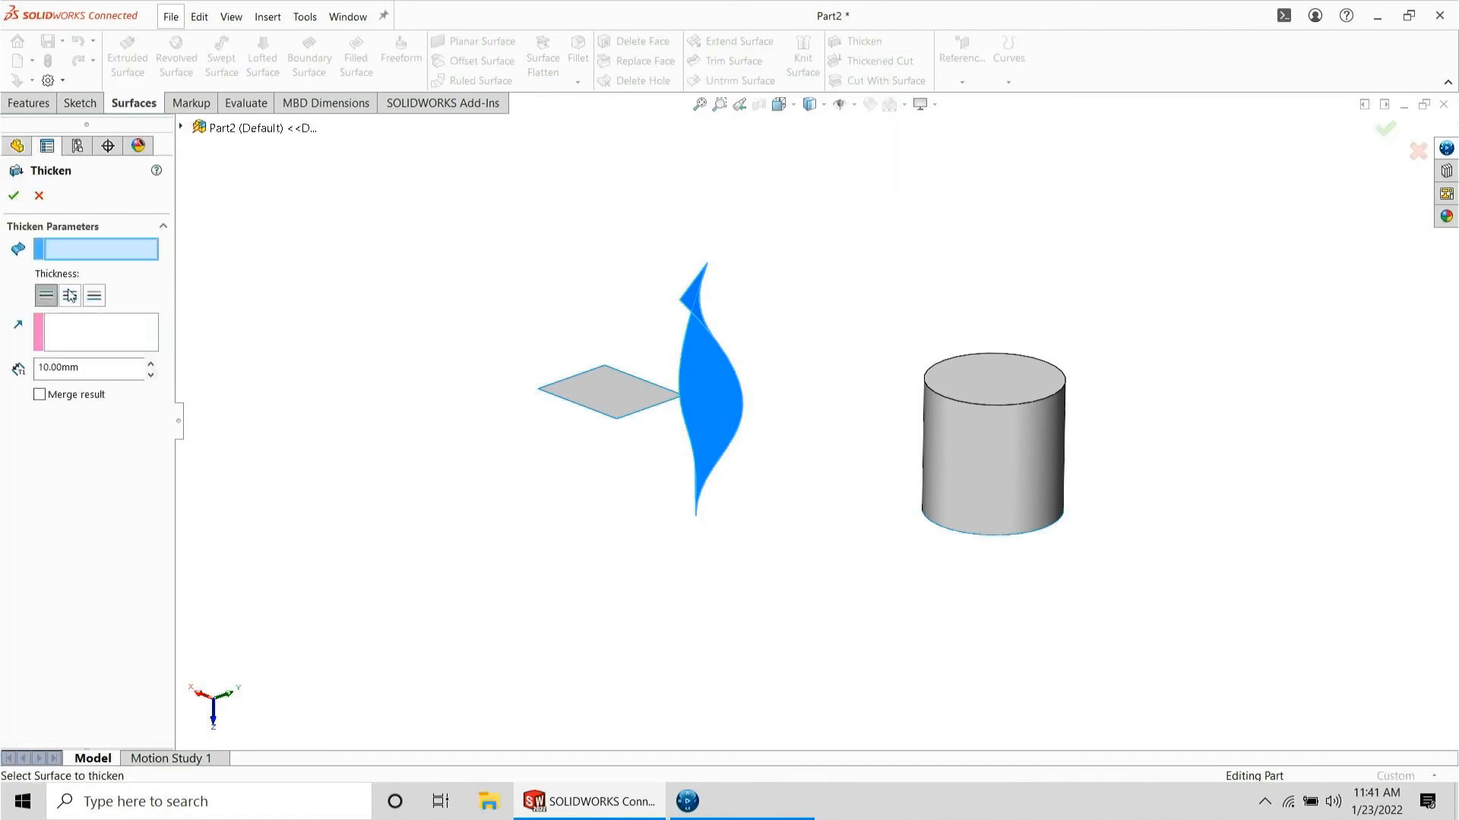
pyautogui.moveTo(101, 367); pyautogui.dragTo(2, 366)
pyautogui.write('1')
pyautogui.press('Return')
pyautogui.click(69, 296)
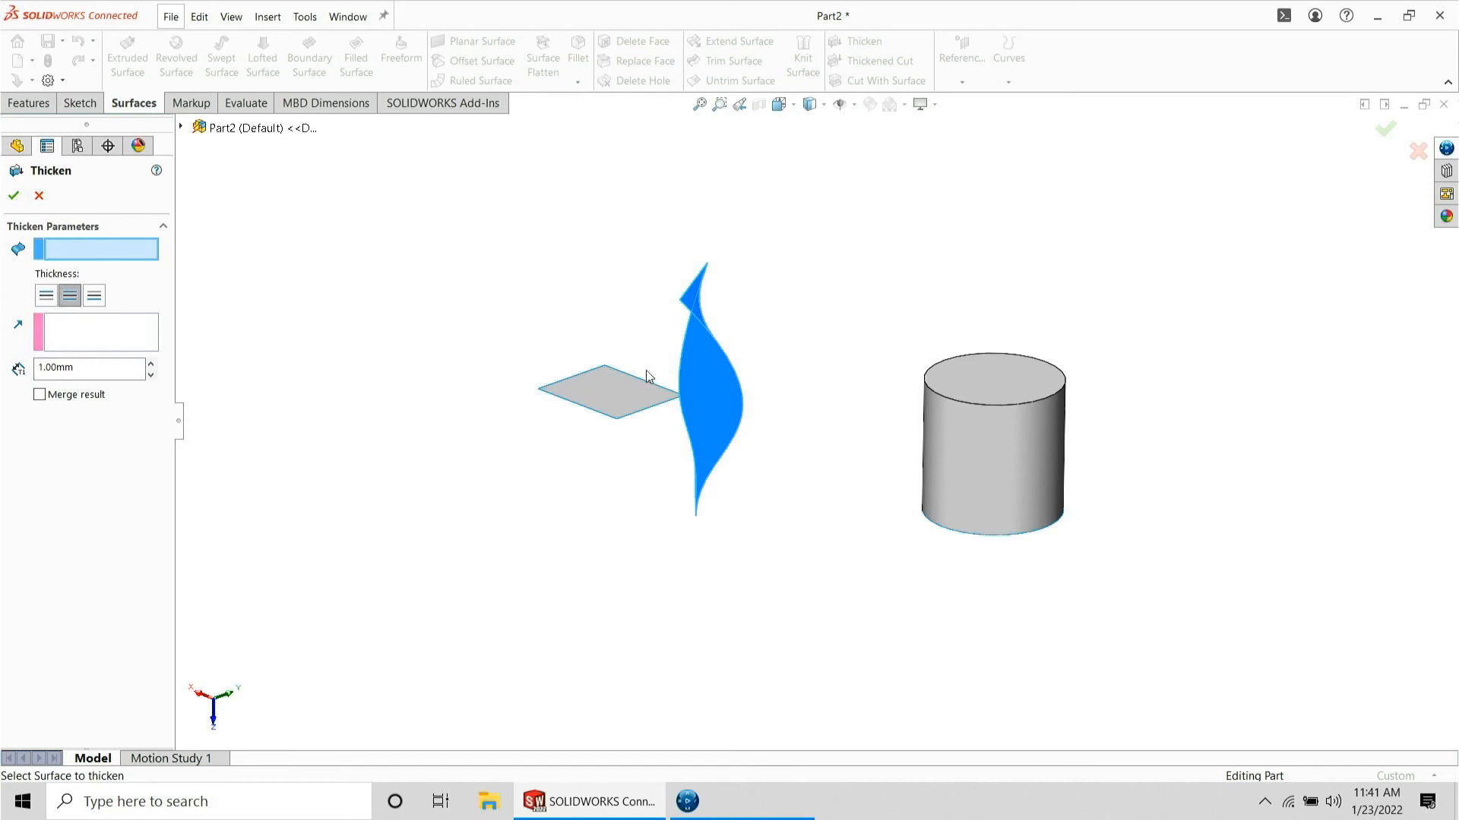
pyautogui.click(686, 389)
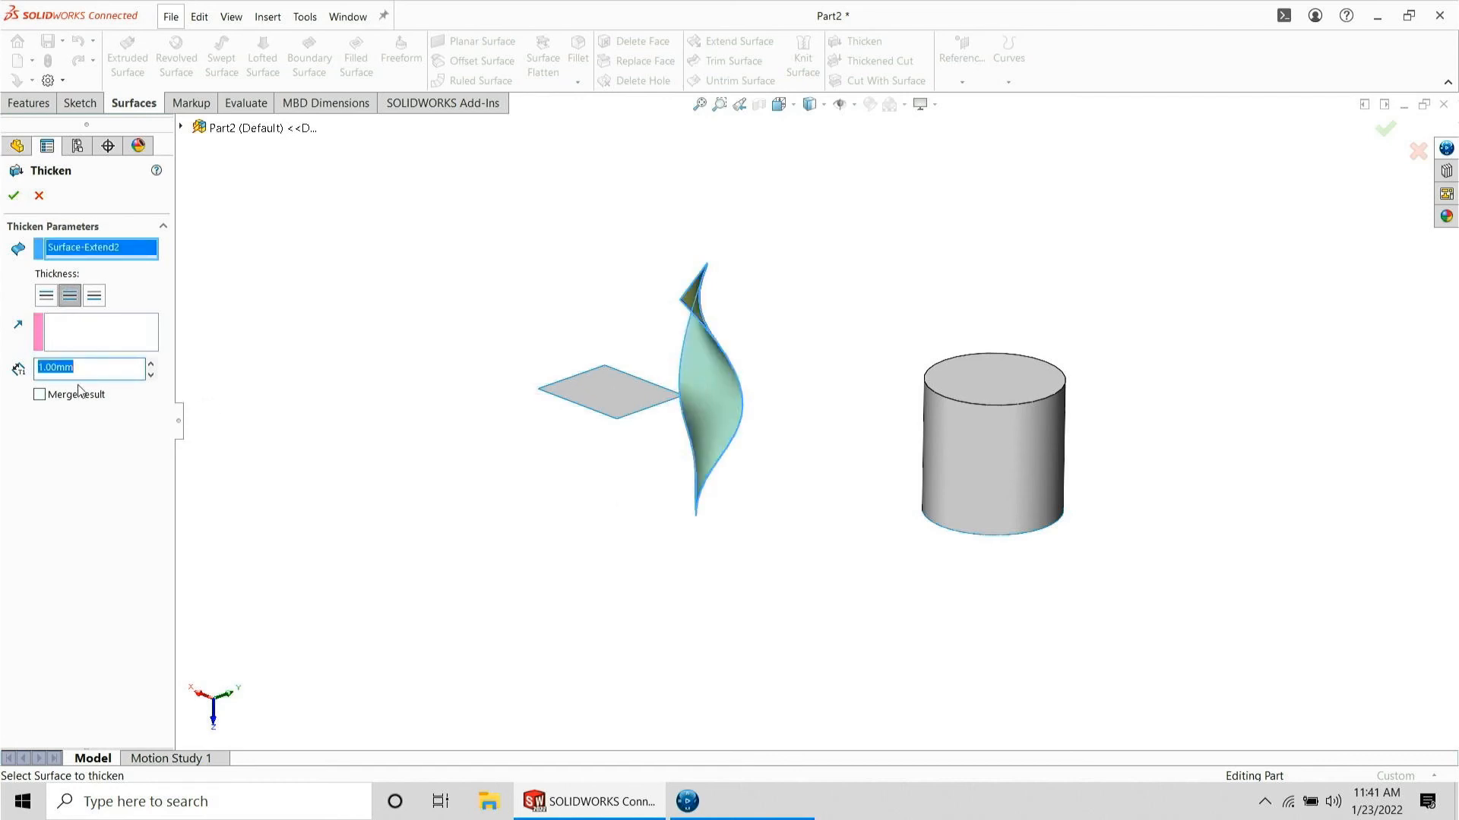
pyautogui.write('10')
pyautogui.press('Return')
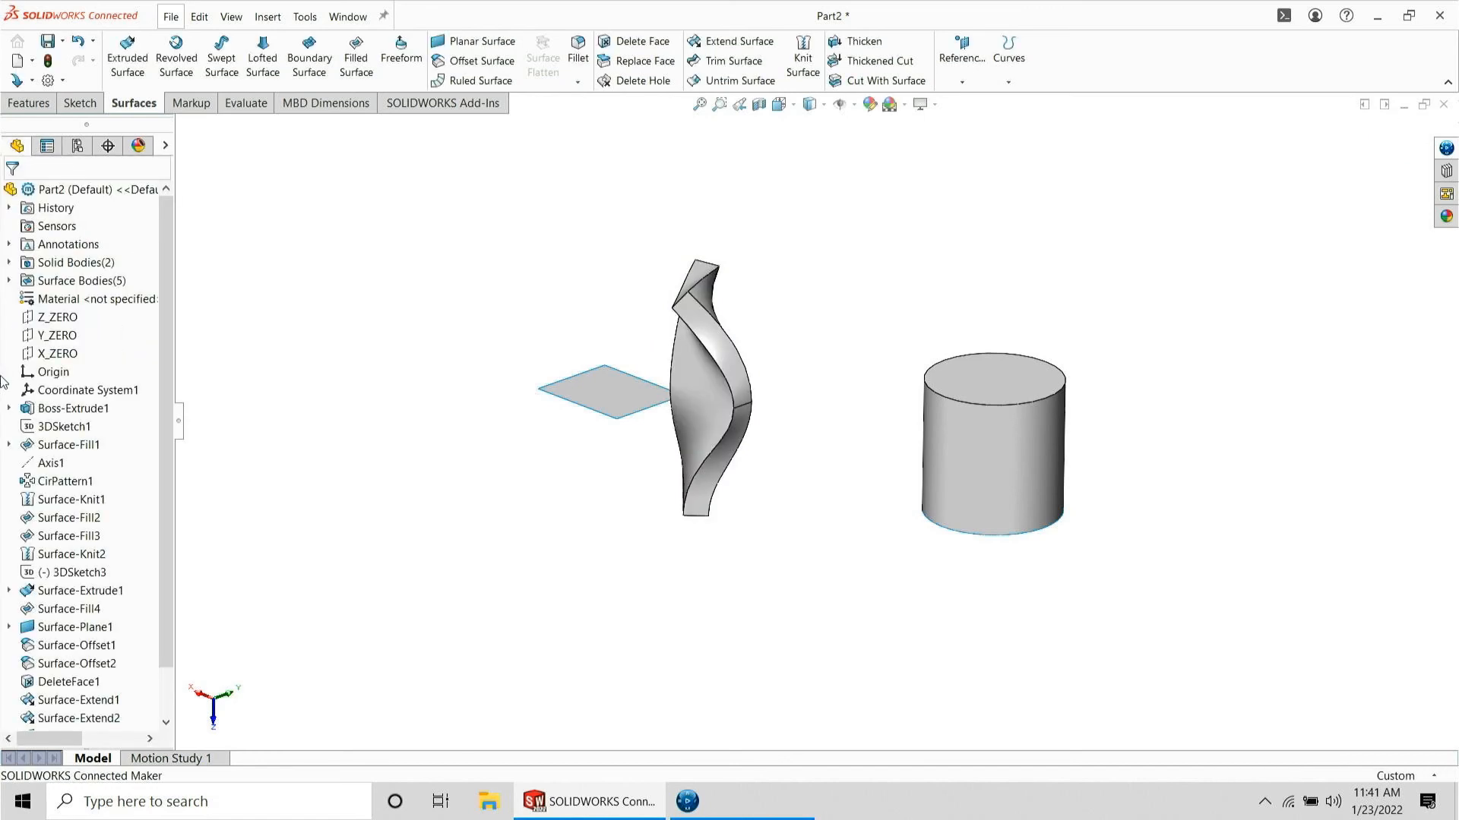
pyautogui.scroll(-5, 805, 388)
pyautogui.moveTo(739, 400); pyautogui.dragTo(645, 387, button='middle')
pyautogui.scroll(4, 664, 293)
pyautogui.scroll(-2, 664, 293)
pyautogui.scroll(2, 767, 430)
pyautogui.scroll(-1, 789, 435)
pyautogui.moveTo(788, 441); pyautogui.dragTo(787, 475, button='middle')
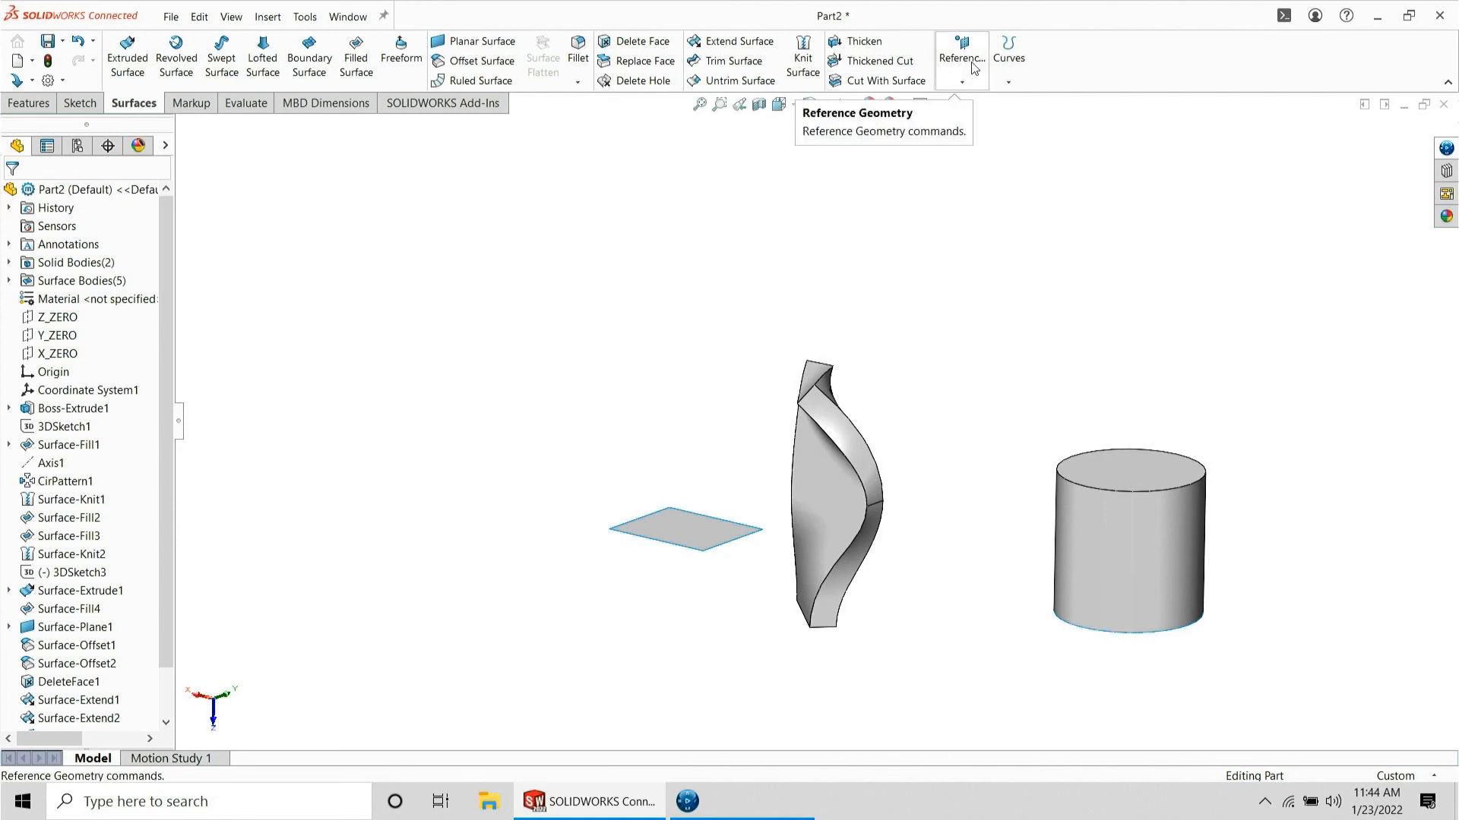
# - Look at the coordinate table of Curve Through XYZ Points and close it without creating a curve
pyautogui.click(1009, 81)
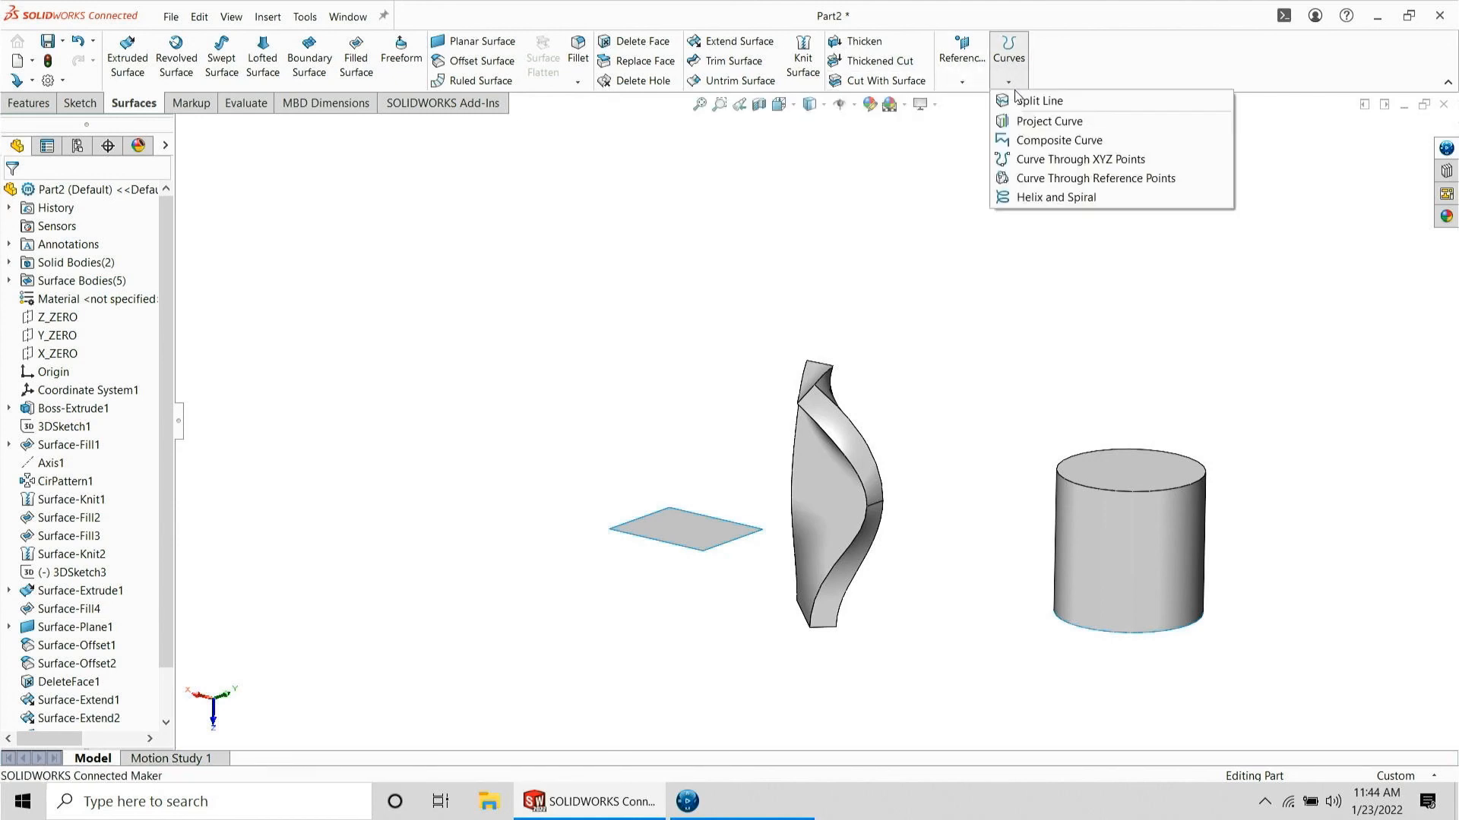
pyautogui.click(1033, 162)
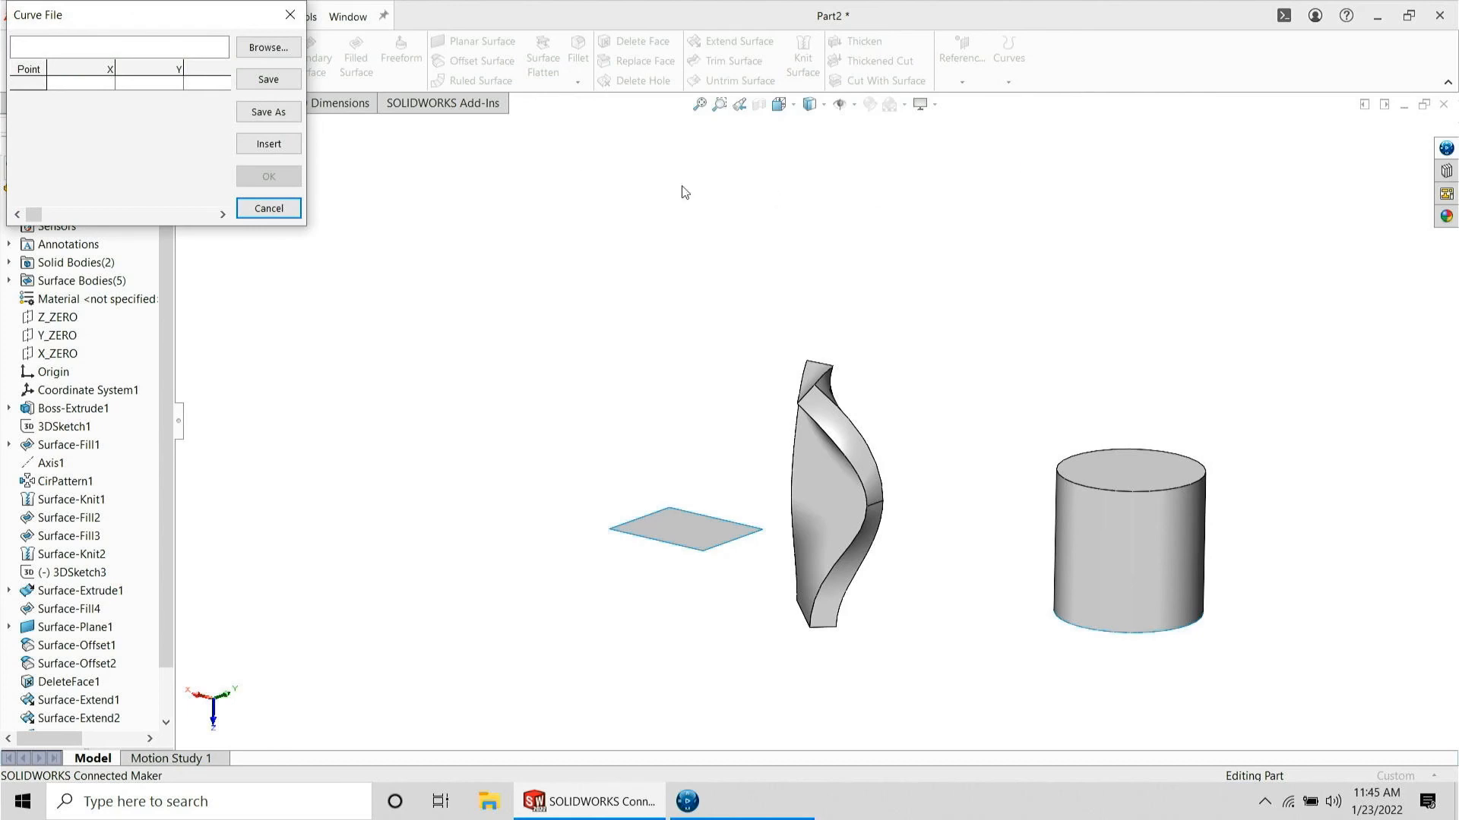
pyautogui.click(106, 85)
pyautogui.click(287, 16)
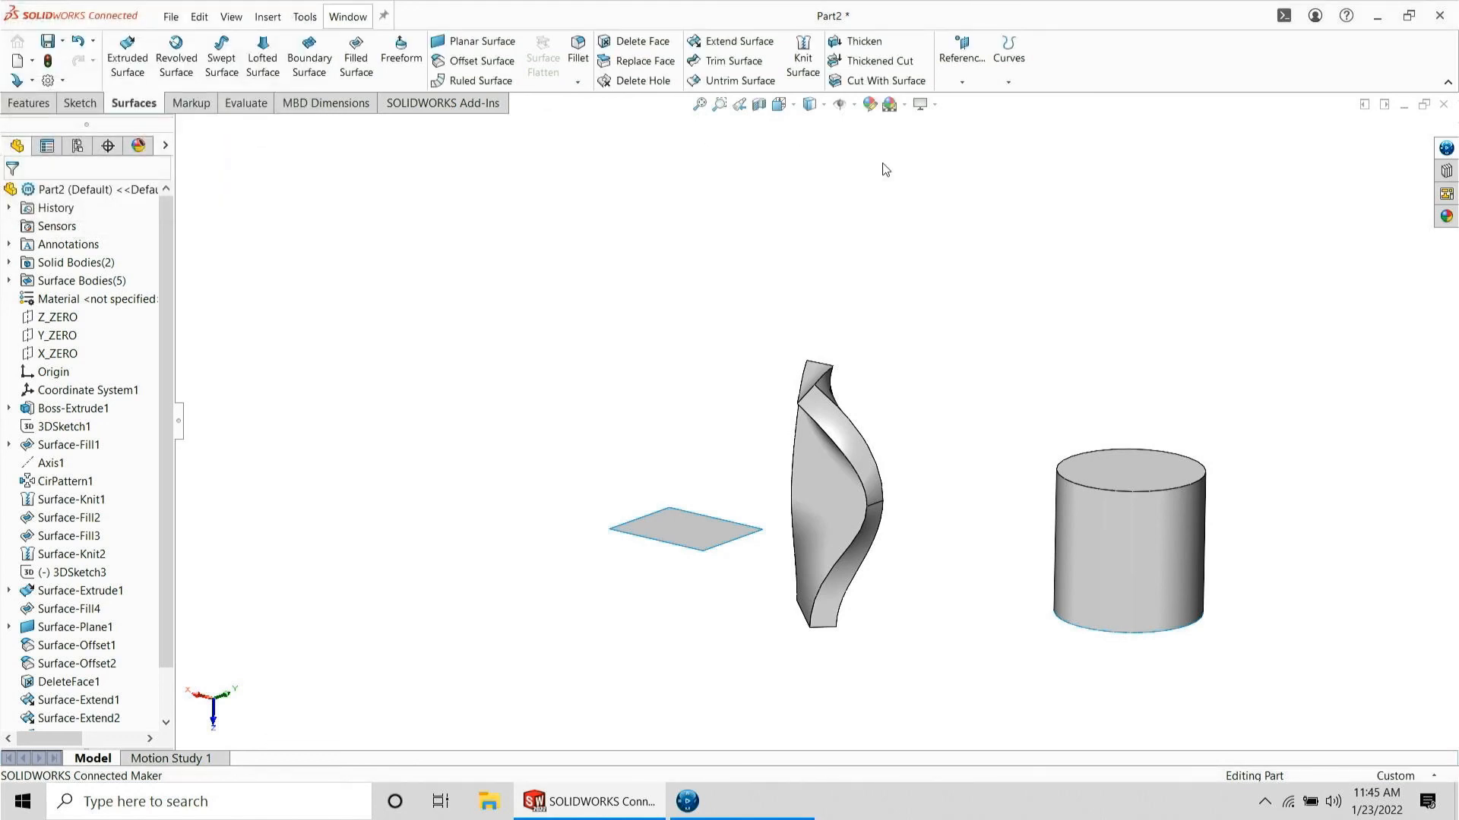